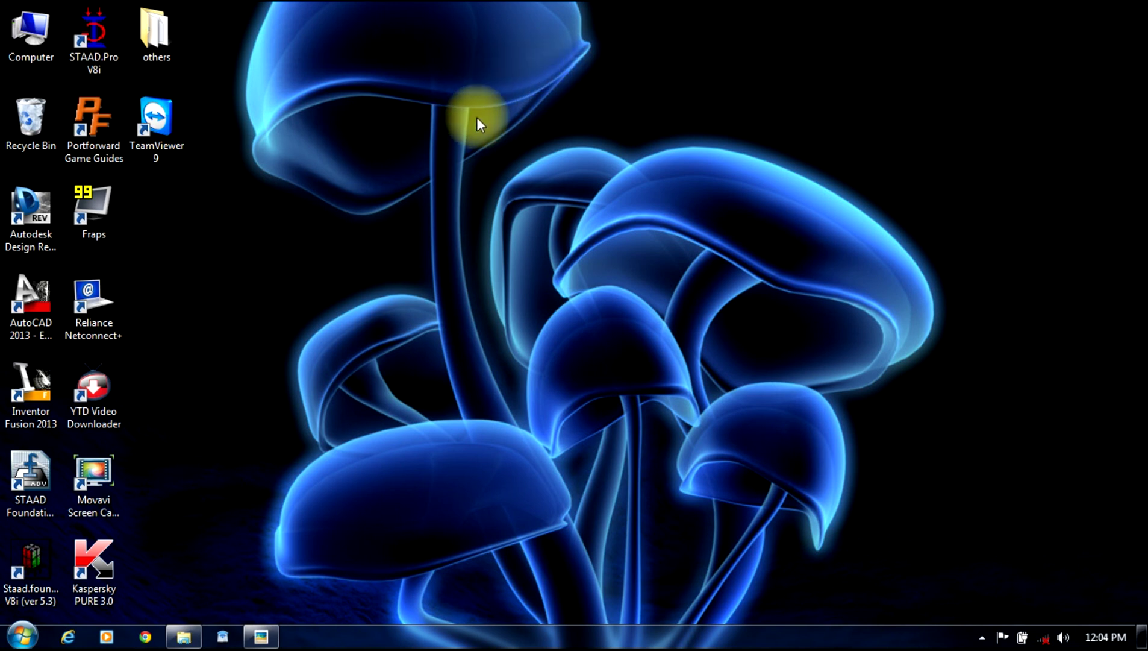
- Launch STAAD.Pro V8i from its Windows desktop icon
{"action": "double_click", "coordinate": [106, 42]}
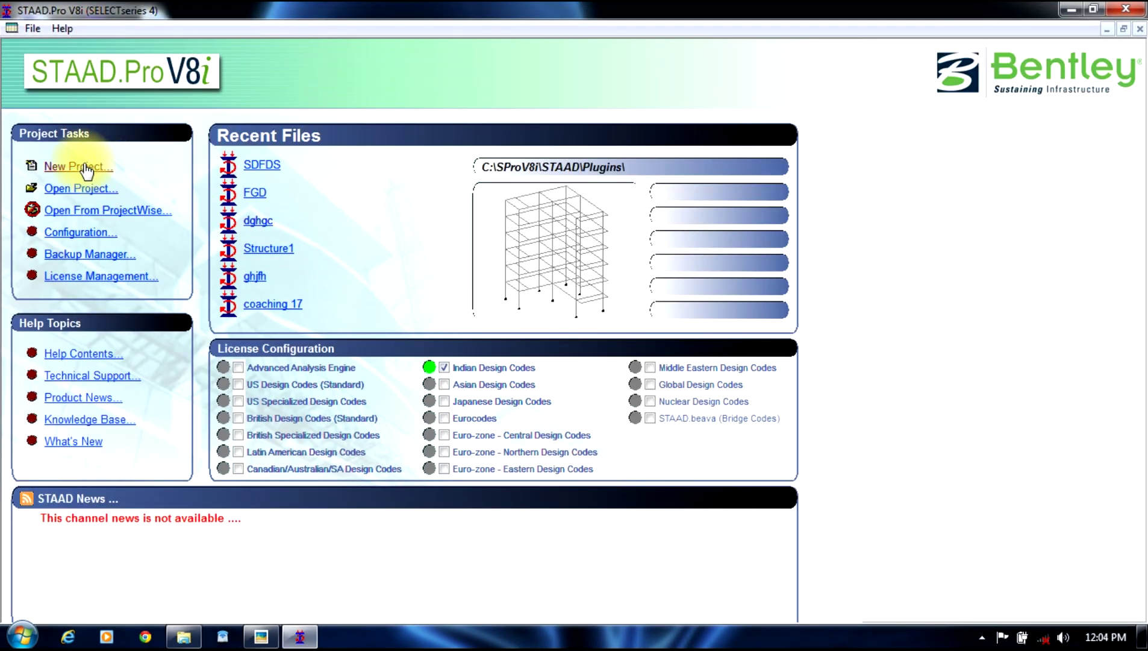
- Create a new Space project file 'sfsdfsd' in Meter/KiloNewton units, starting with Add Beam
{"action": "left_click", "coordinate": [84, 169]}
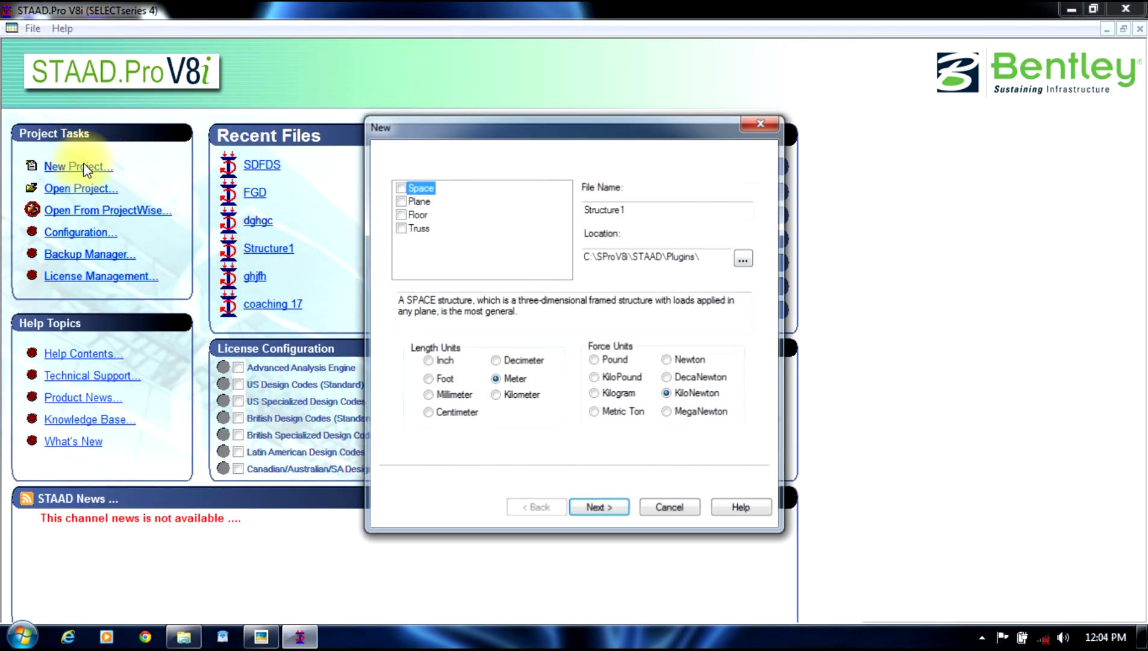
{"action": "left_click", "coordinate": [416, 194]}
{"action": "double_click", "coordinate": [678, 208]}
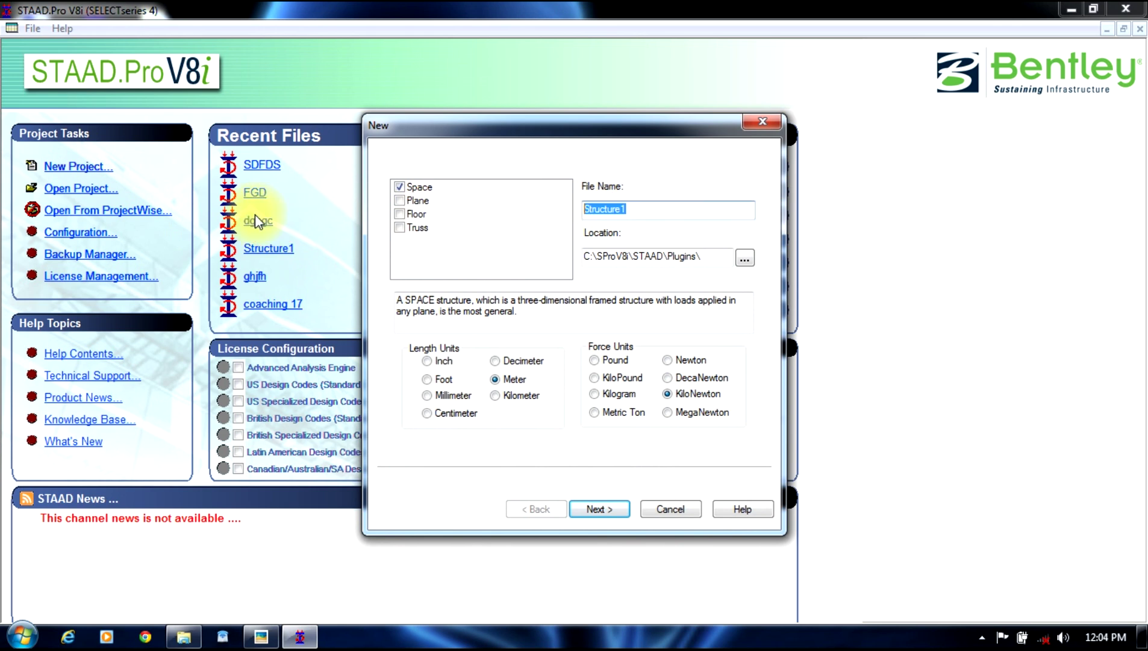
{"action": "type", "text": "sfsdfsd"}
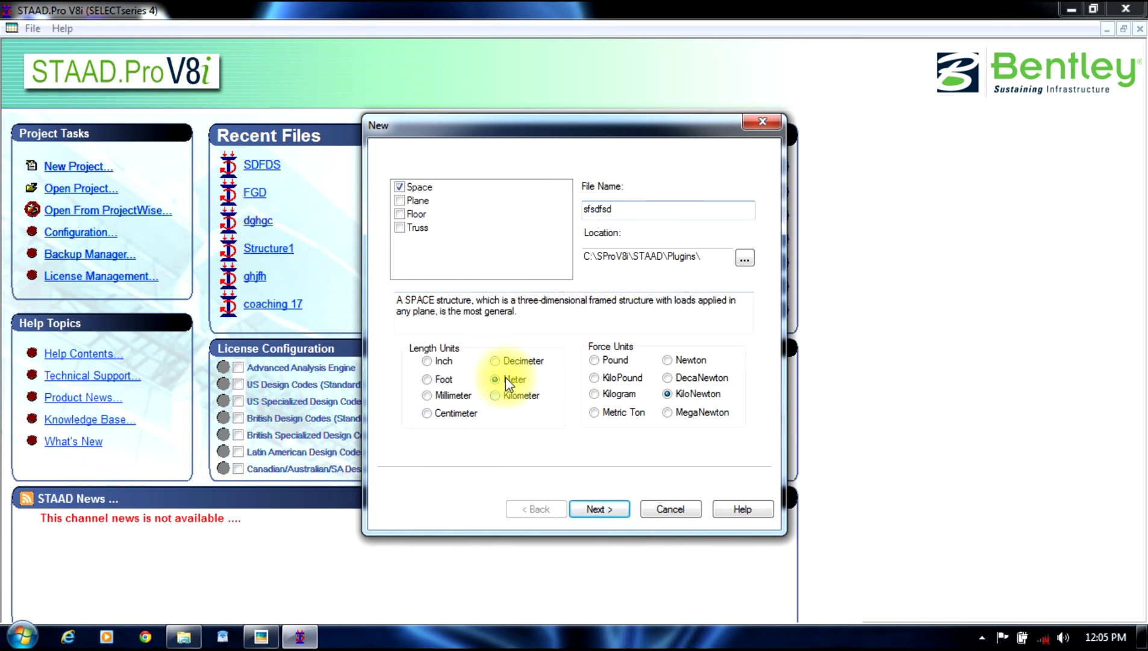
{"action": "left_click", "coordinate": [613, 509]}
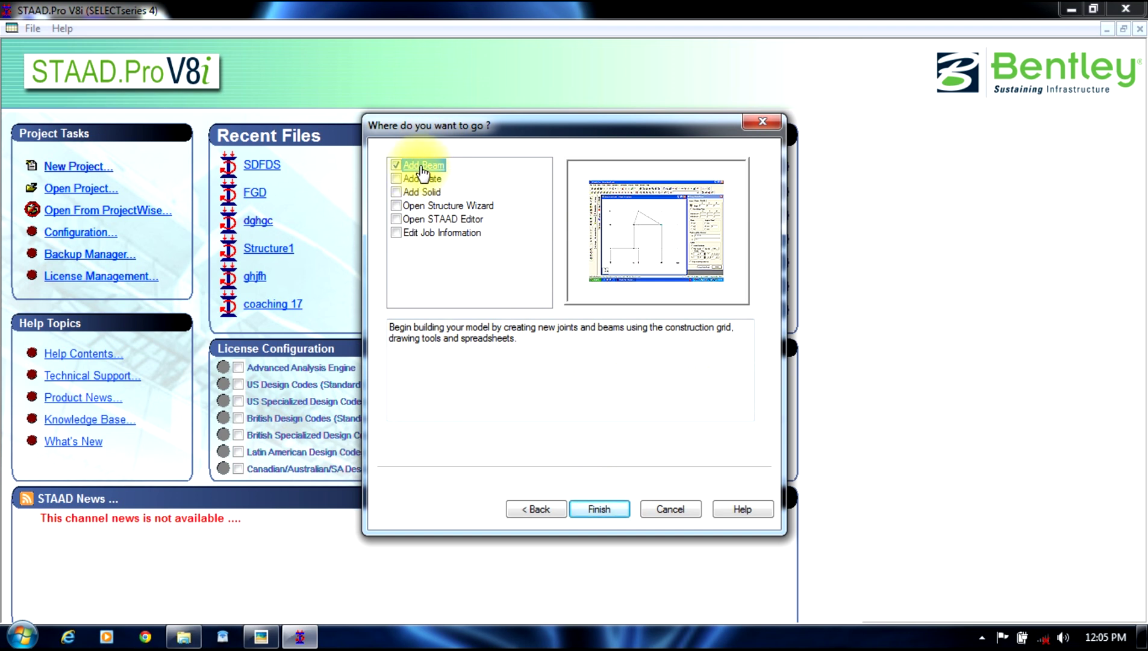
{"action": "left_click", "coordinate": [590, 509]}
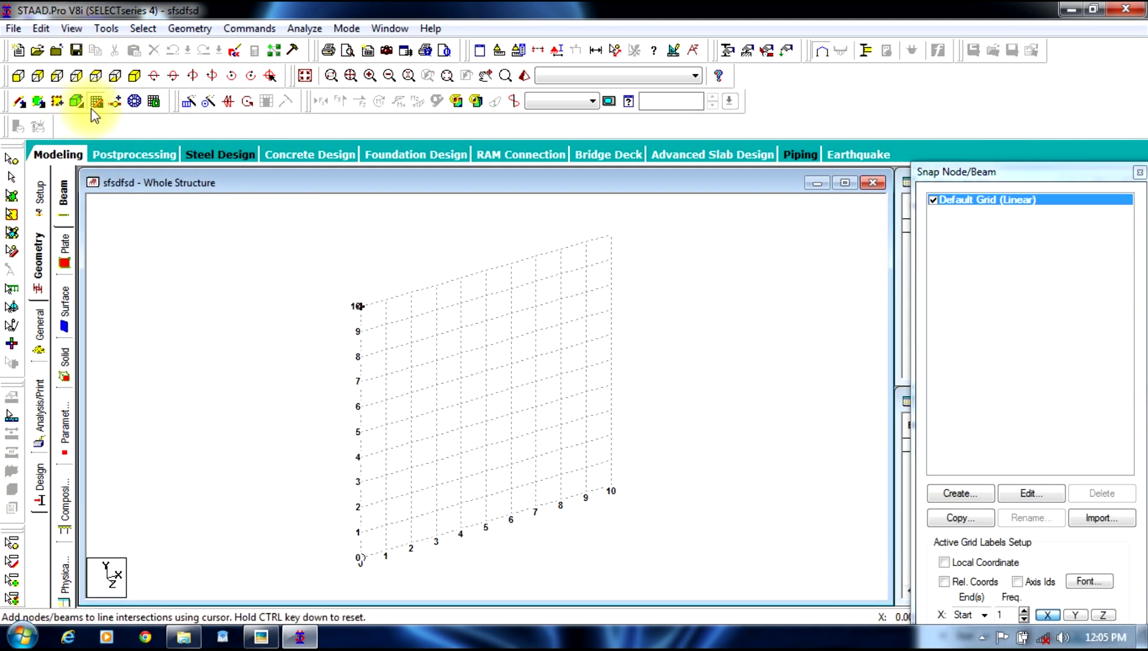
- Show the grid in front view and launch the Structure Wizard from the Geometry menu
{"action": "left_click", "coordinate": [23, 76]}
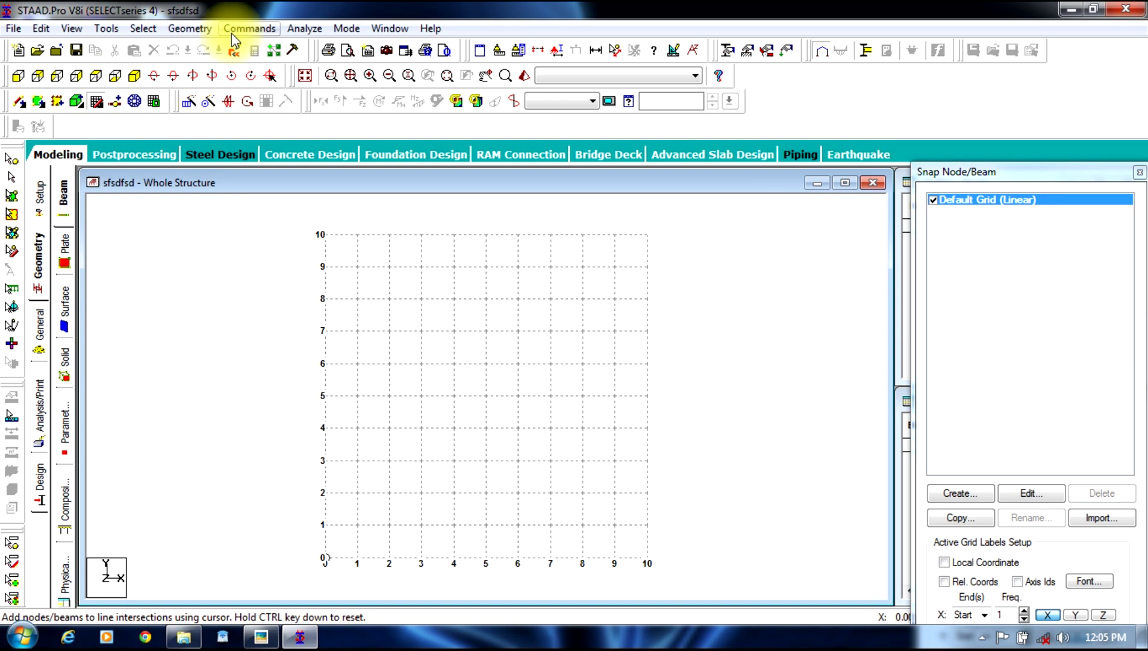
{"action": "left_click", "coordinate": [205, 30]}
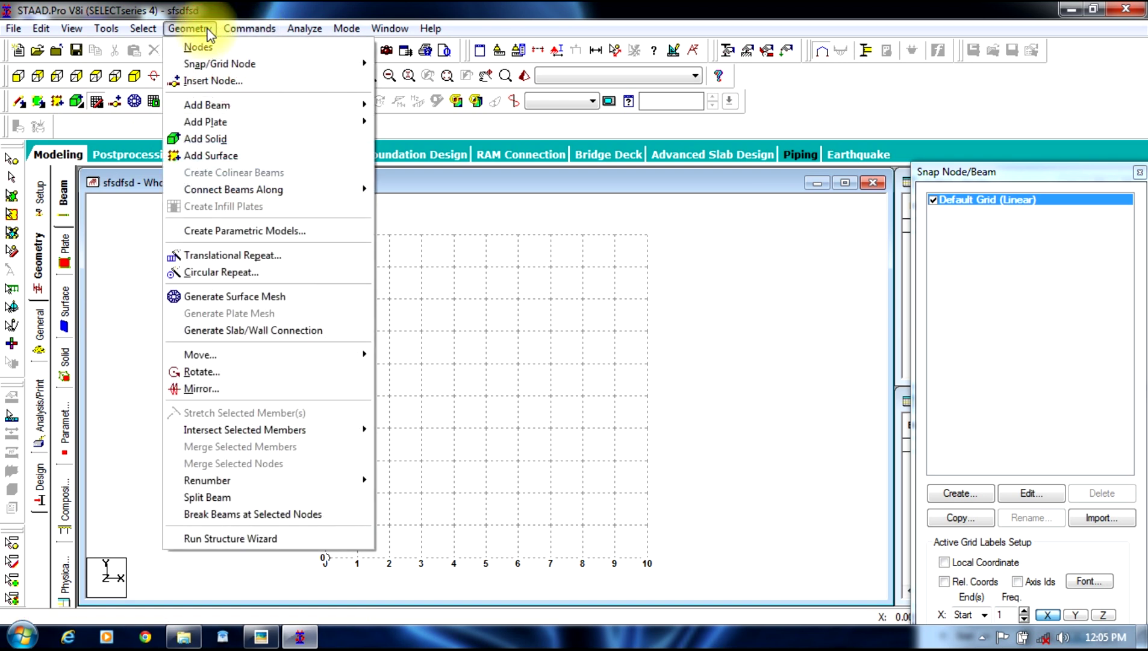
{"action": "left_click", "coordinate": [244, 538]}
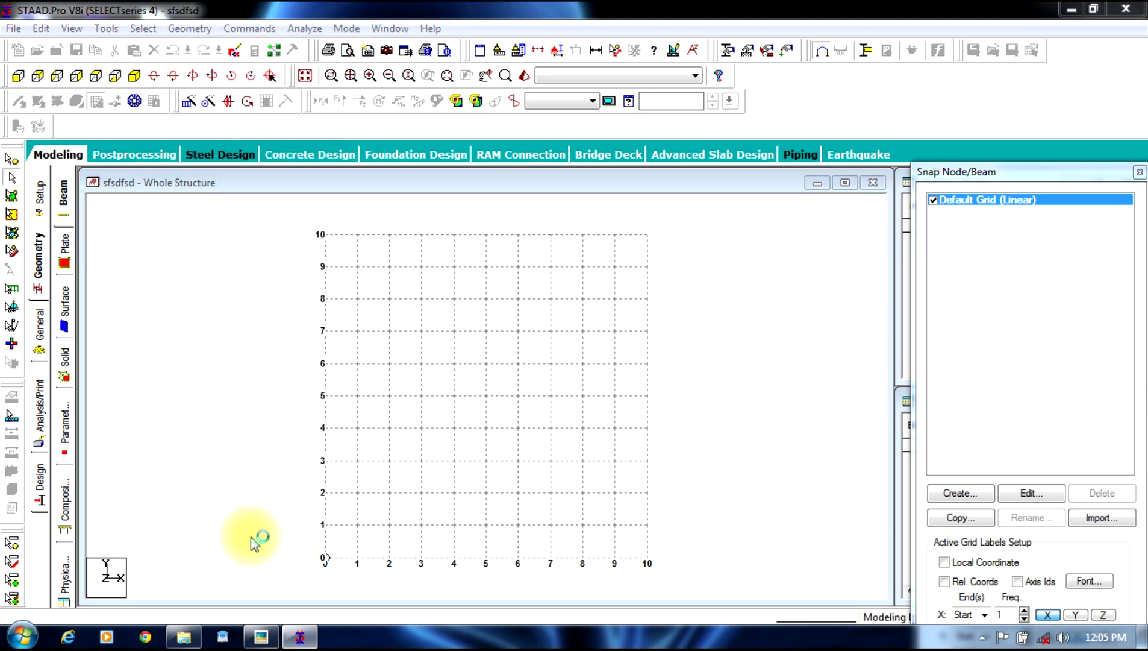
- Choose the Bay Frame prototype under Frame Models in the Structure Wizard
{"action": "left_click_drag", "start_coordinate": [409, 161], "coordinate": [463, 102]}
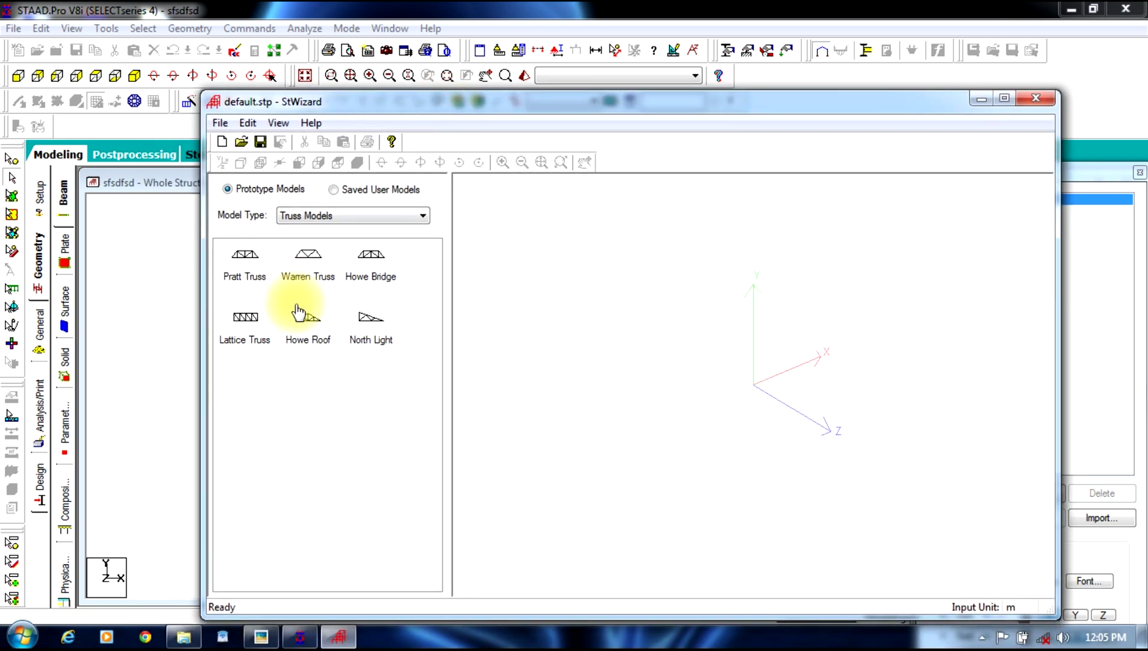
{"action": "left_click", "coordinate": [326, 217]}
{"action": "left_click", "coordinate": [318, 242]}
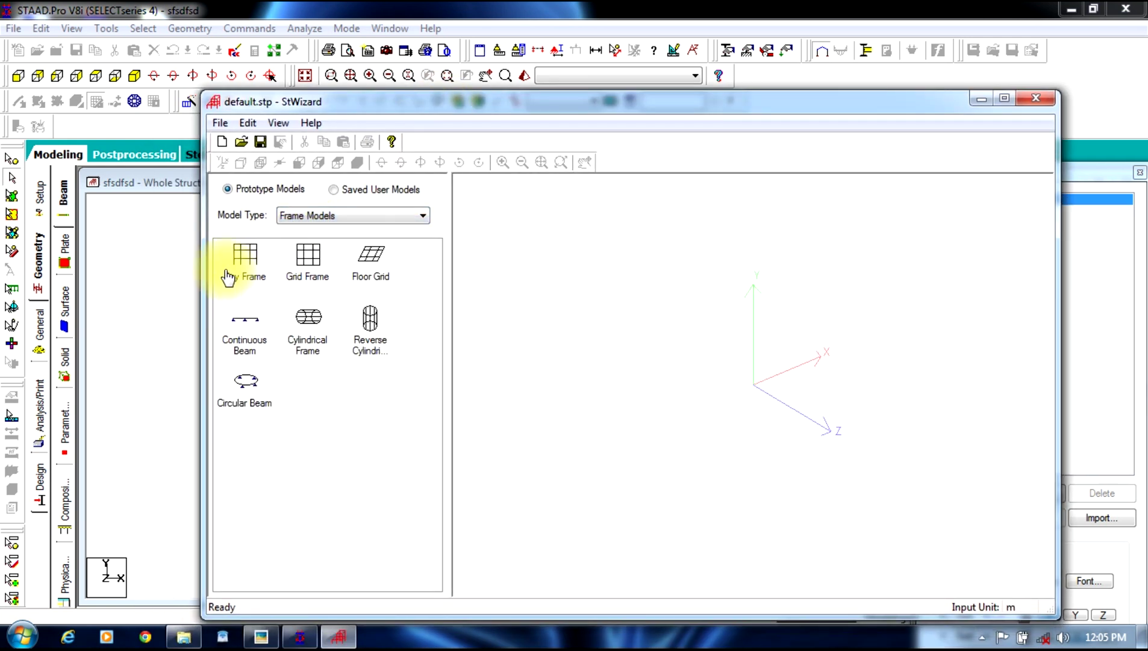
{"action": "double_click", "coordinate": [245, 256]}
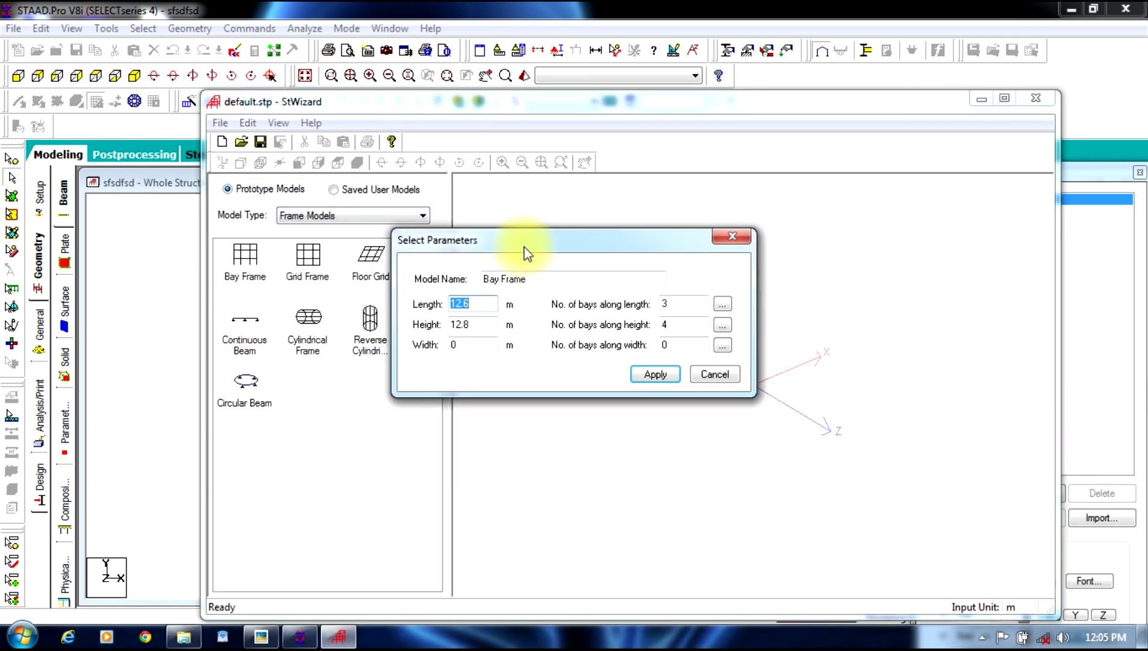
{"action": "left_click_drag", "start_coordinate": [524, 246], "coordinate": [550, 187]}
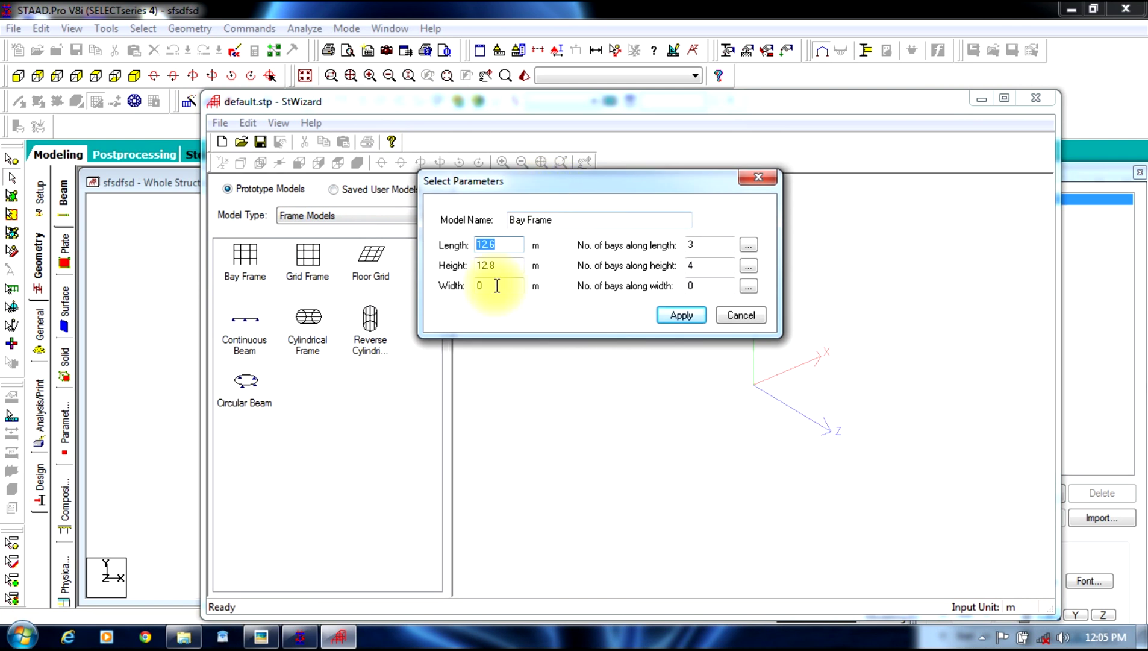
- Set the bay frame to Length 20 m, Height 24 m and Width 20 m
{"action": "double_click", "coordinate": [506, 246]}
{"action": "type", "text": "20"}
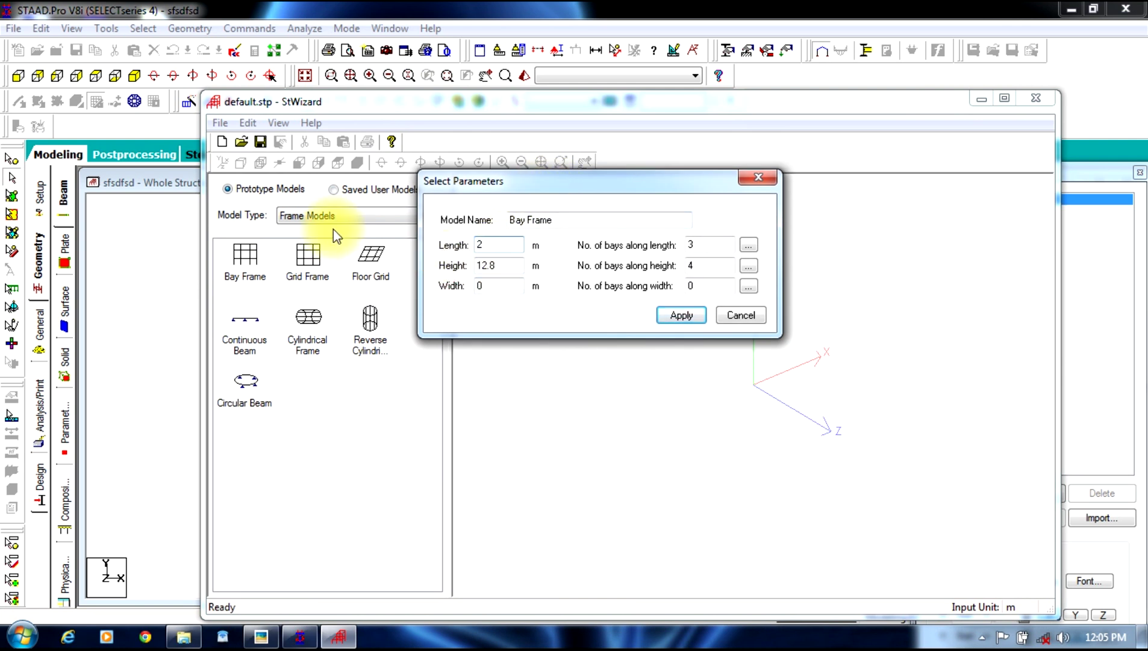
{"action": "double_click", "coordinate": [485, 265]}
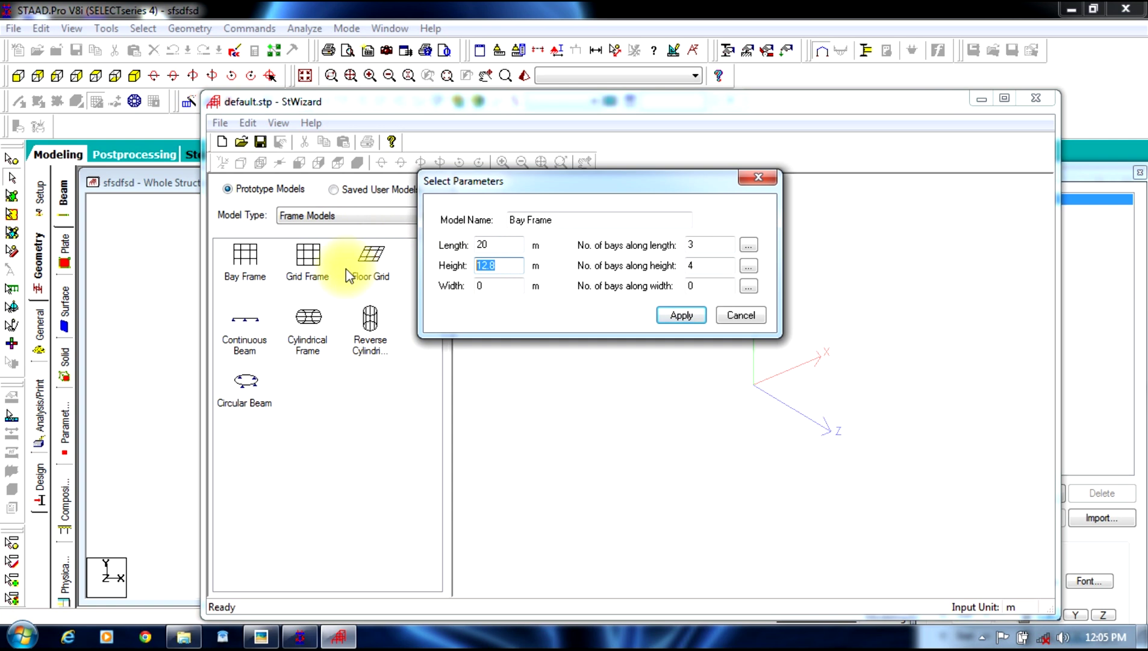
{"action": "type", "text": "24"}
{"action": "double_click", "coordinate": [509, 285]}
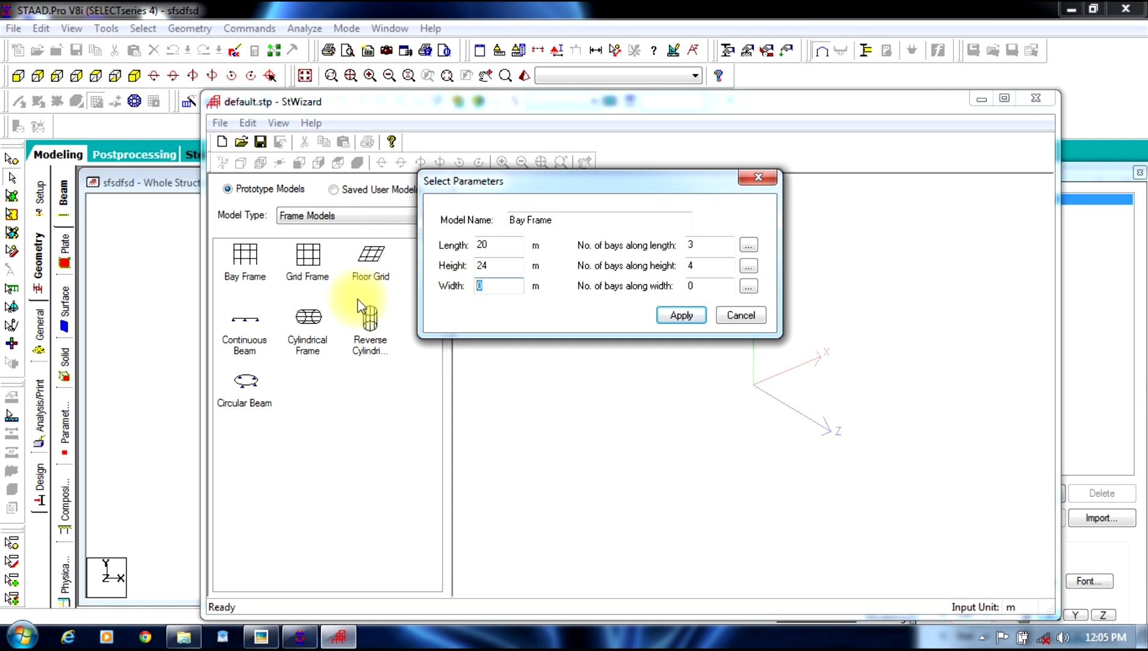
{"action": "type", "text": "2"}
- Set 5, 6 and 5 bays along length, height and width, then generate the frame
{"action": "double_click", "coordinate": [716, 243]}
{"action": "type", "text": "5"}
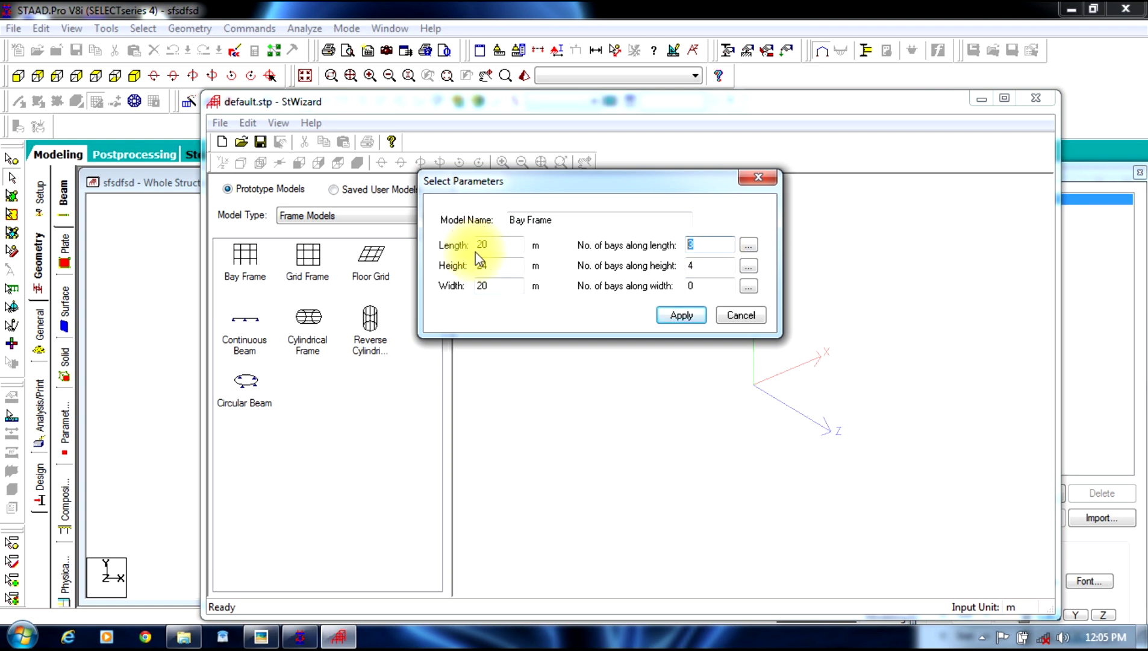
{"action": "double_click", "coordinate": [705, 266]}
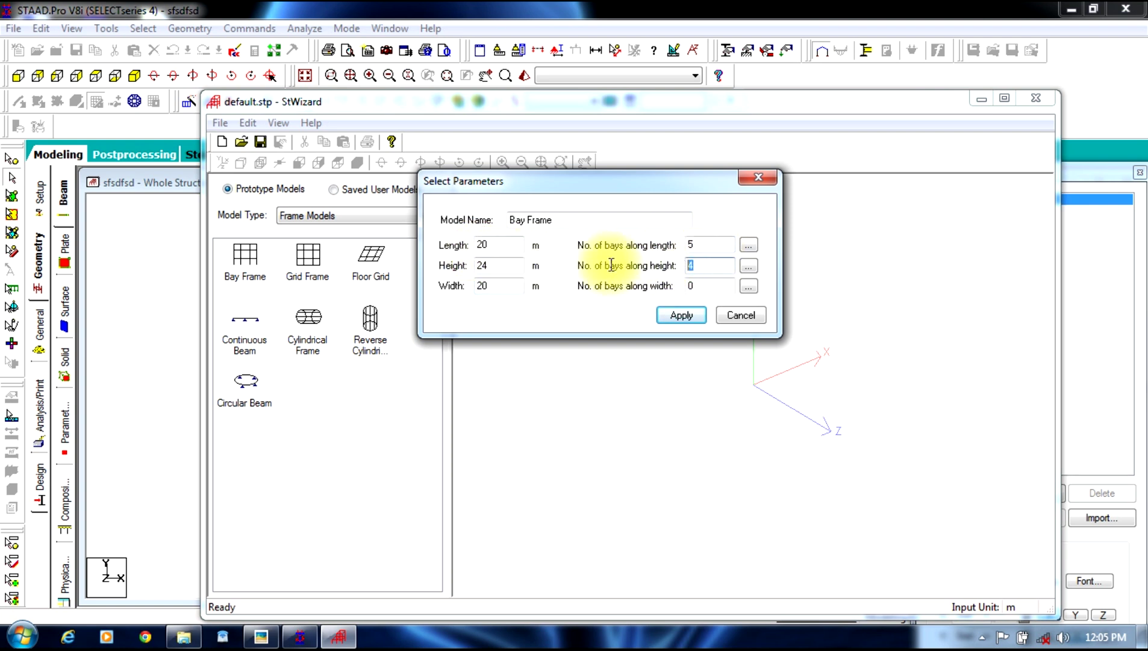
{"action": "type", "text": "6"}
{"action": "double_click", "coordinate": [700, 285]}
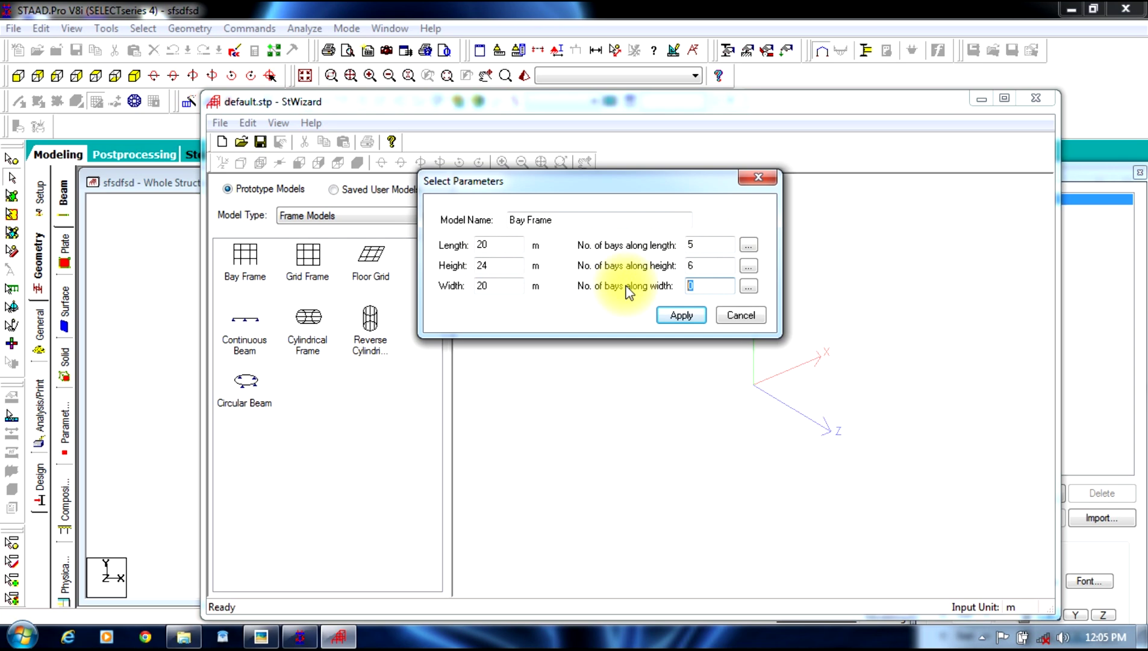
{"action": "type", "text": "5"}
{"action": "left_click", "coordinate": [664, 313]}
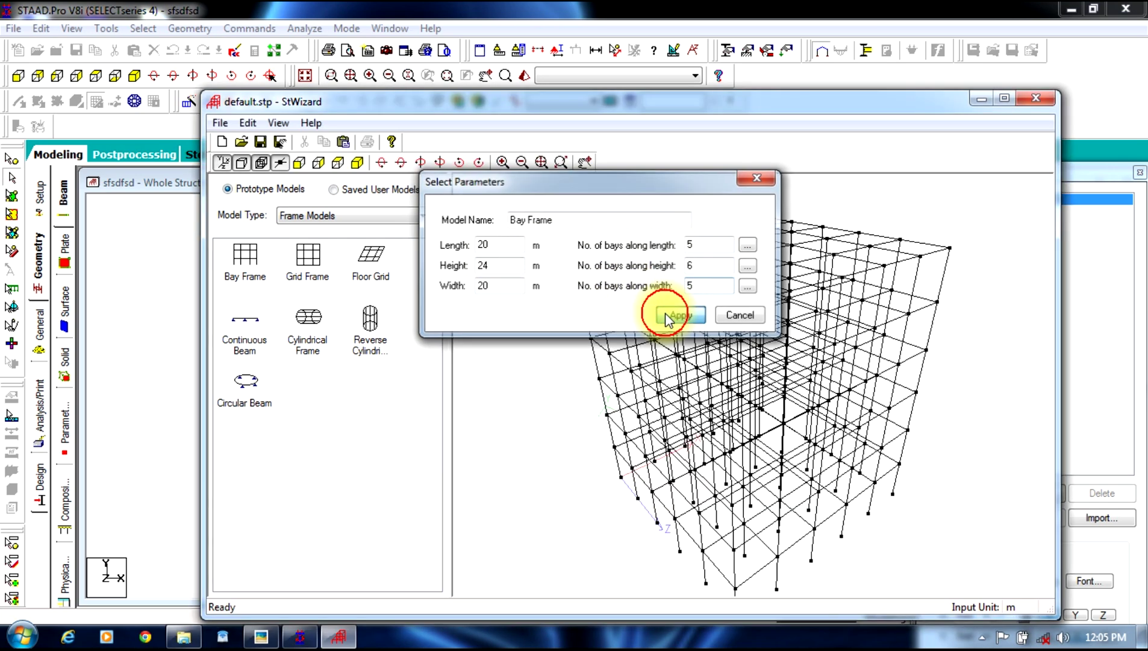
{"action": "left_click_drag", "start_coordinate": [697, 328], "coordinate": [610, 220]}
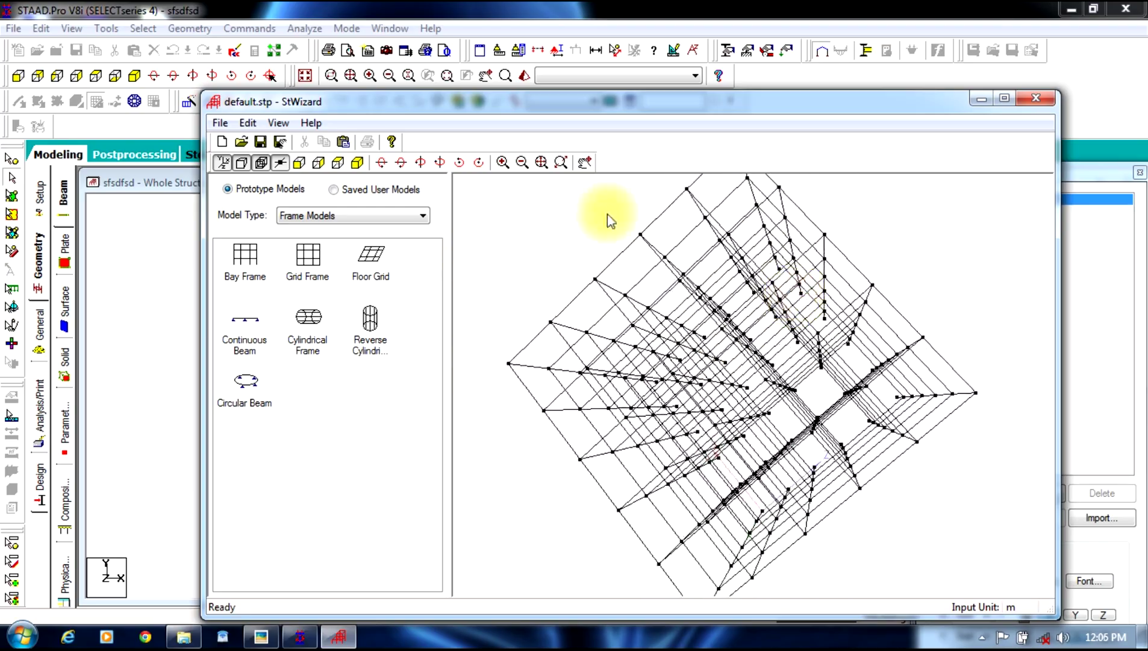
- Transfer the bay frame into the model at the origin and view it isometrically with node/beam tables
{"action": "left_click", "coordinate": [343, 143]}
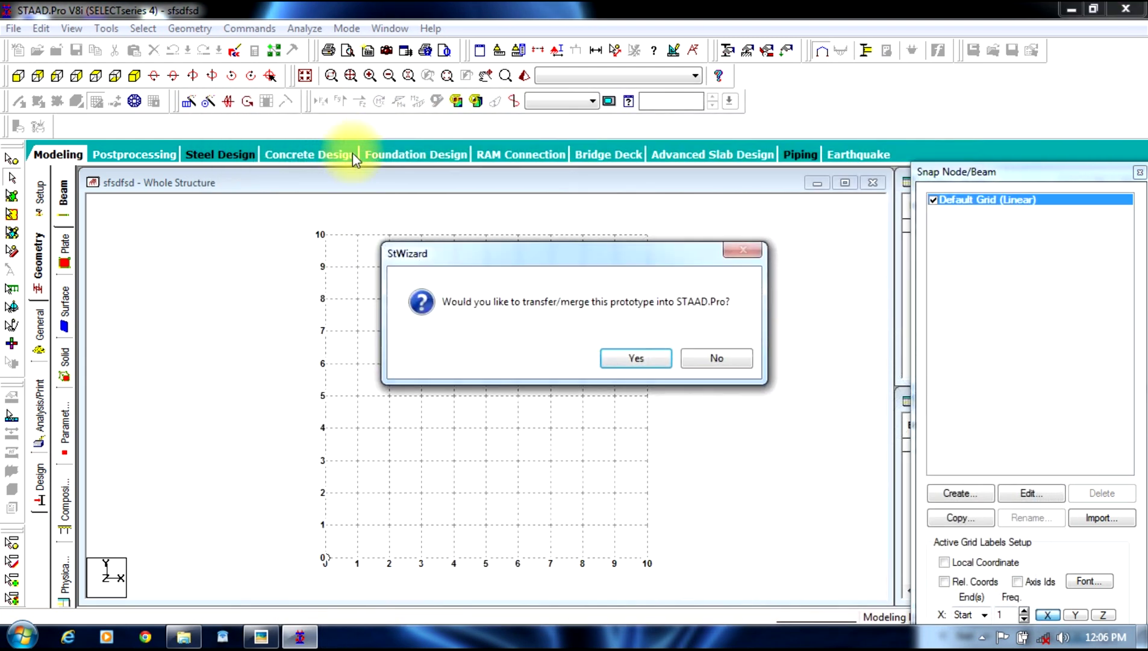
{"action": "left_click", "coordinate": [646, 359]}
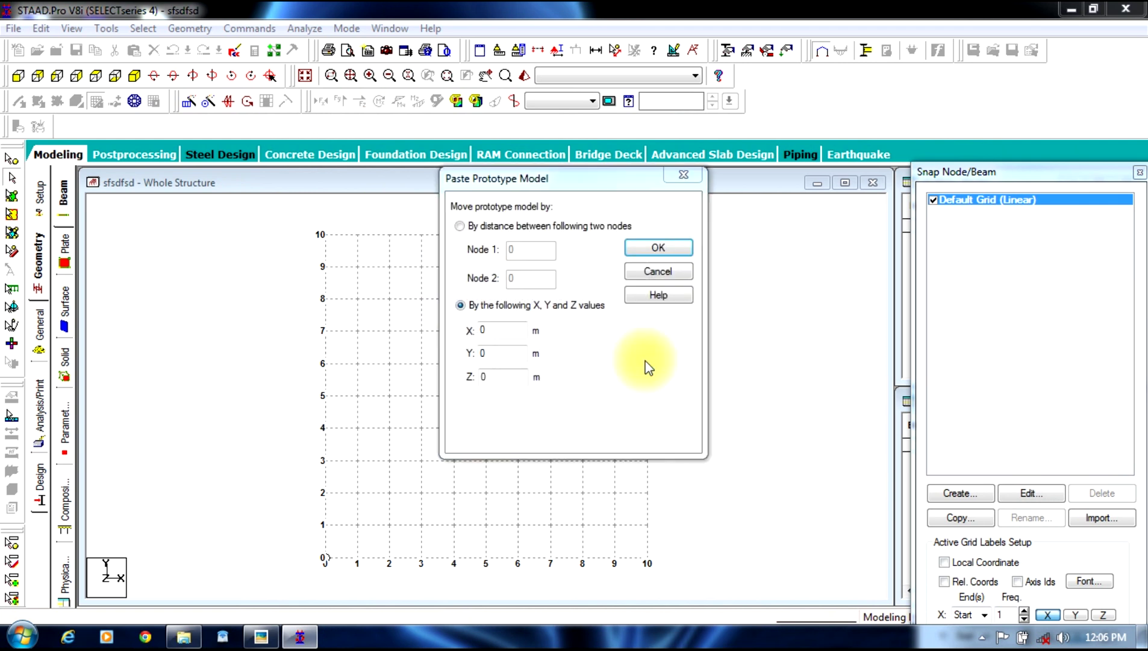
{"action": "left_click", "coordinate": [637, 252]}
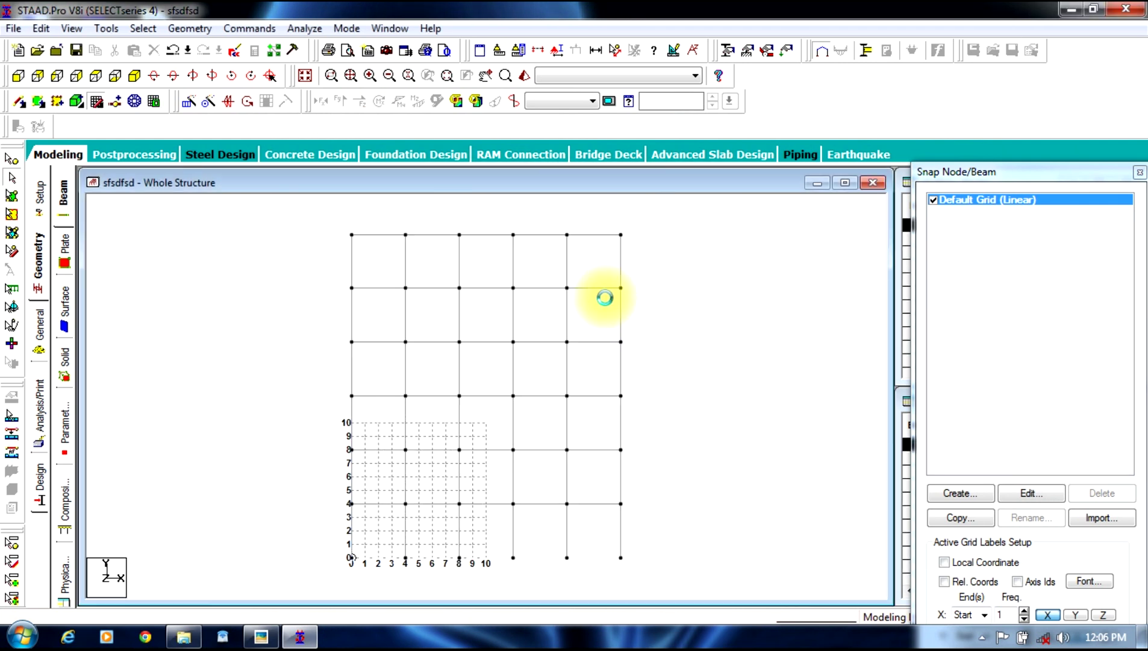
{"action": "left_click", "coordinate": [135, 76]}
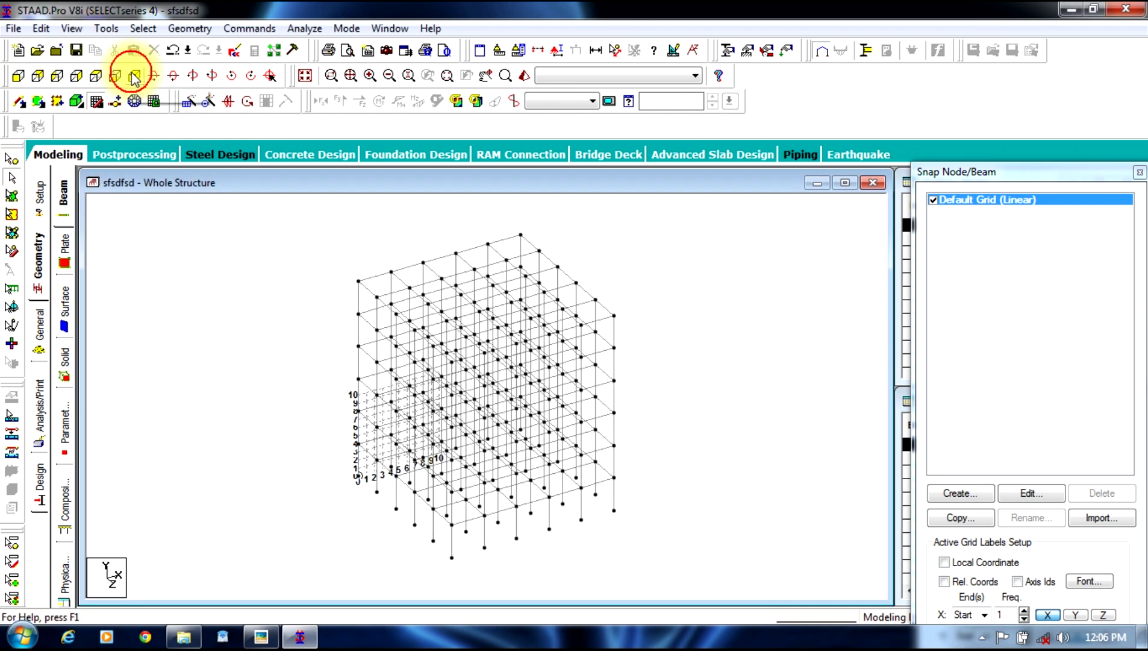
{"action": "left_click", "coordinate": [96, 100]}
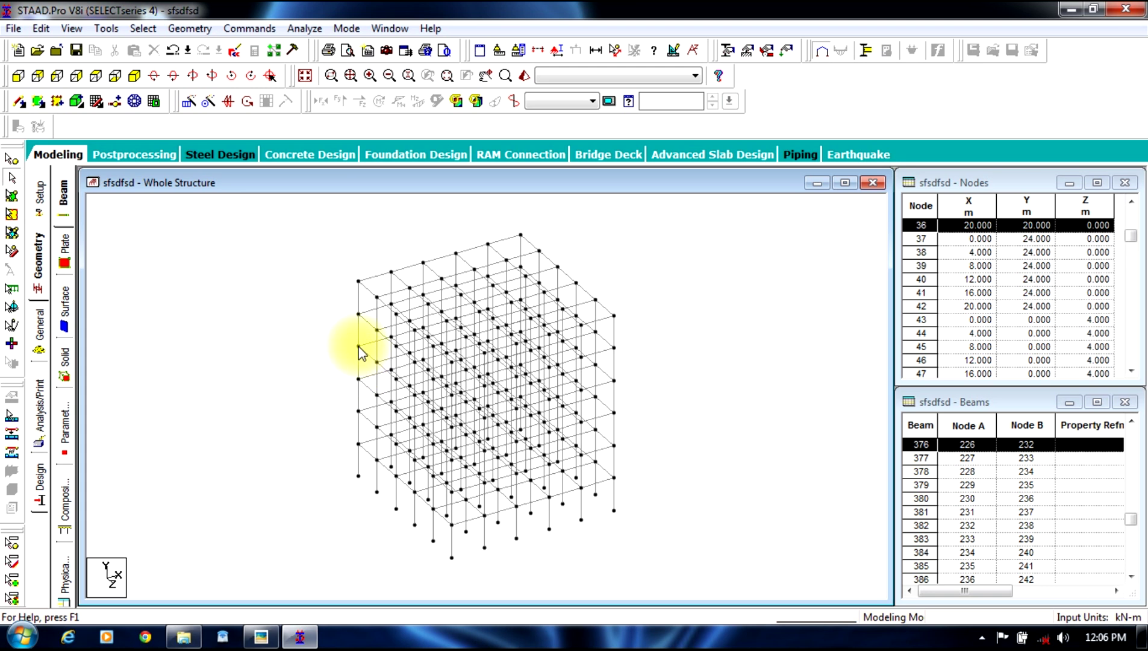
- Define a concrete rectangular section with YD 0.45 m and ZD 0.3 m
{"action": "left_click", "coordinate": [40, 334]}
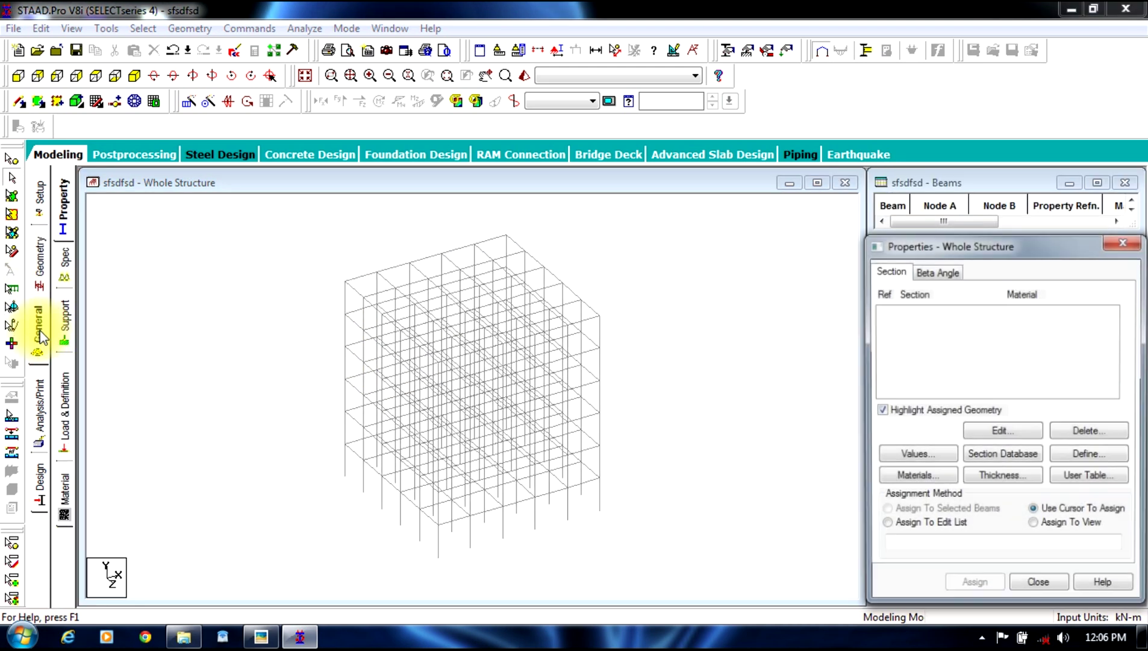
{"action": "left_click", "coordinate": [1077, 455]}
{"action": "left_click", "coordinate": [336, 188]}
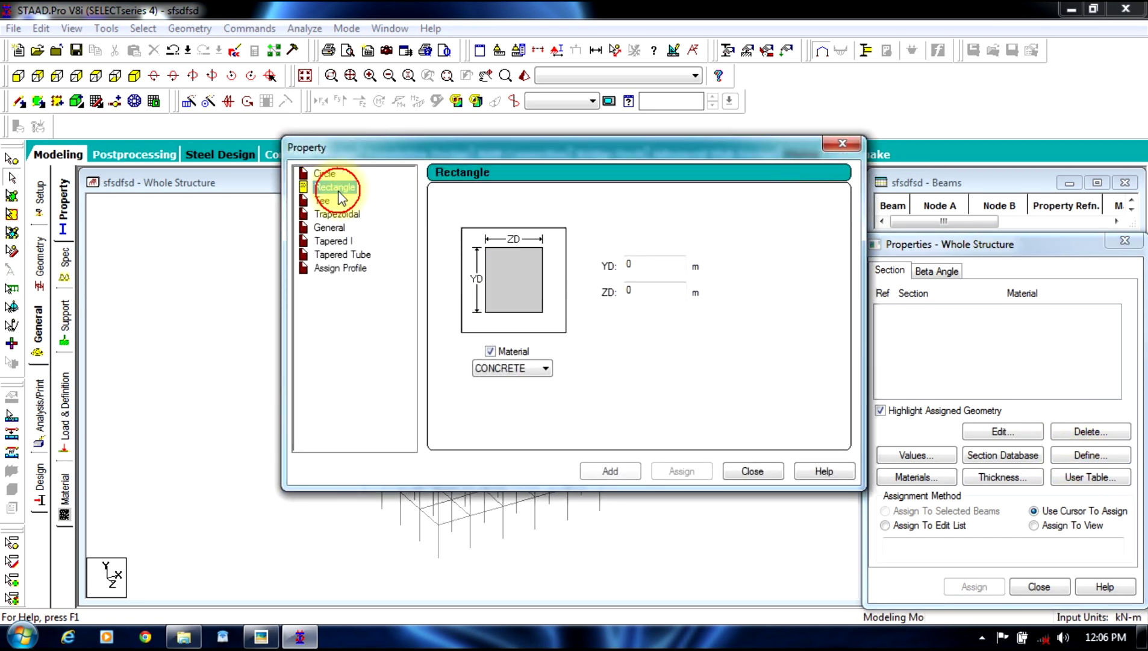
{"action": "left_click", "coordinate": [656, 263]}
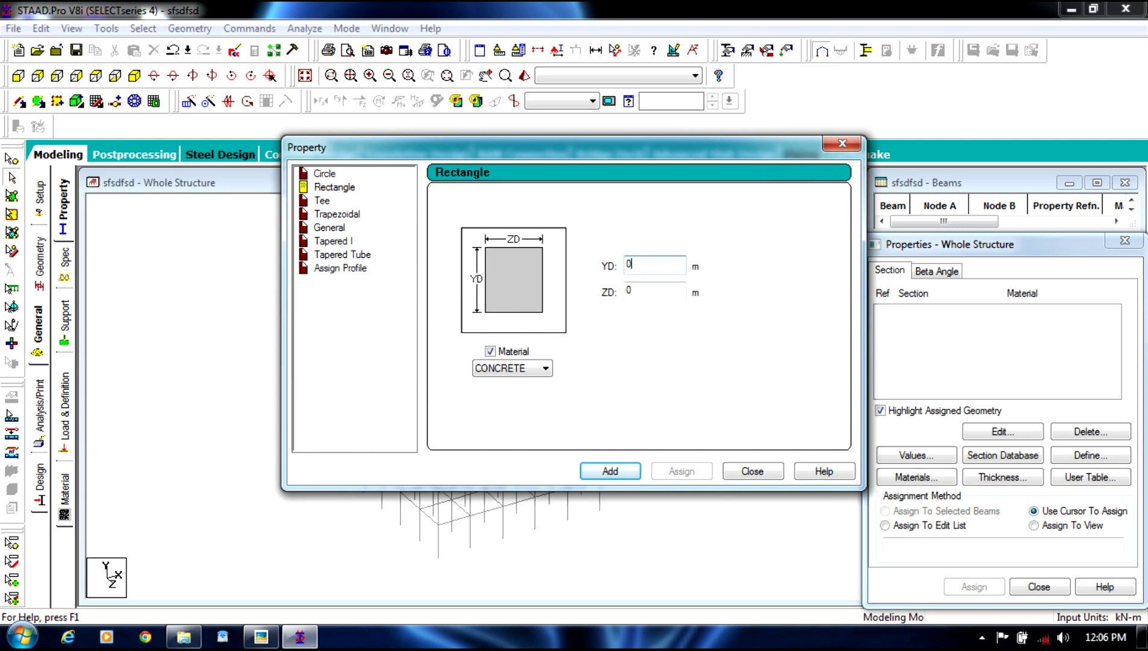
{"action": "type", "text": ".45"}
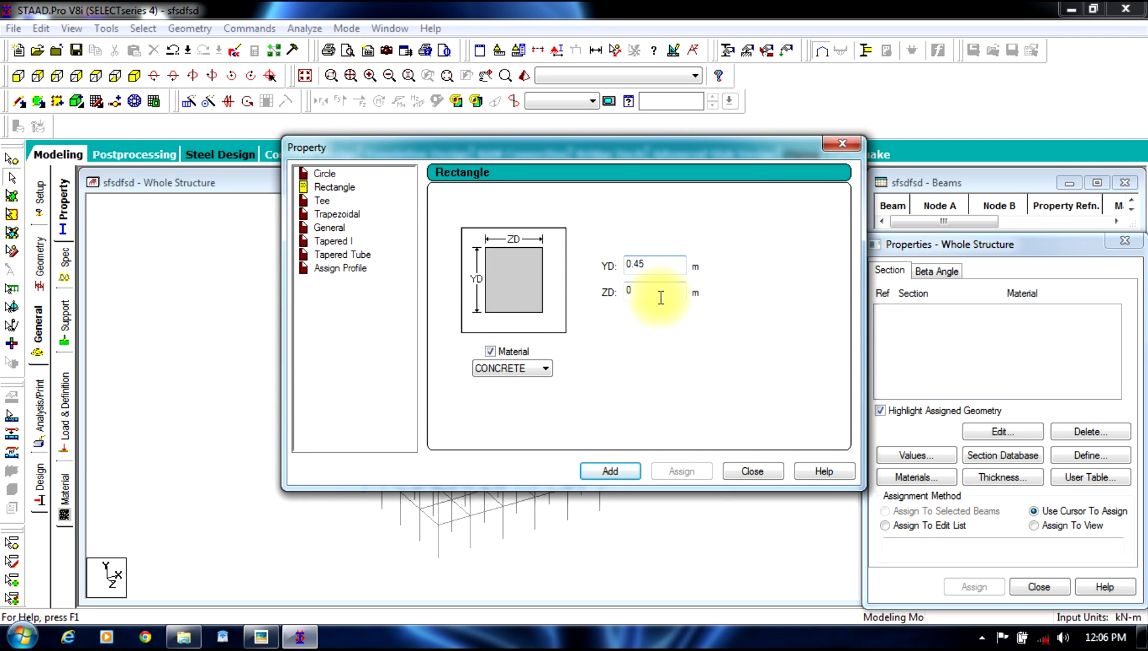
{"action": "left_click", "coordinate": [654, 280]}
{"action": "type", "text": ".3"}
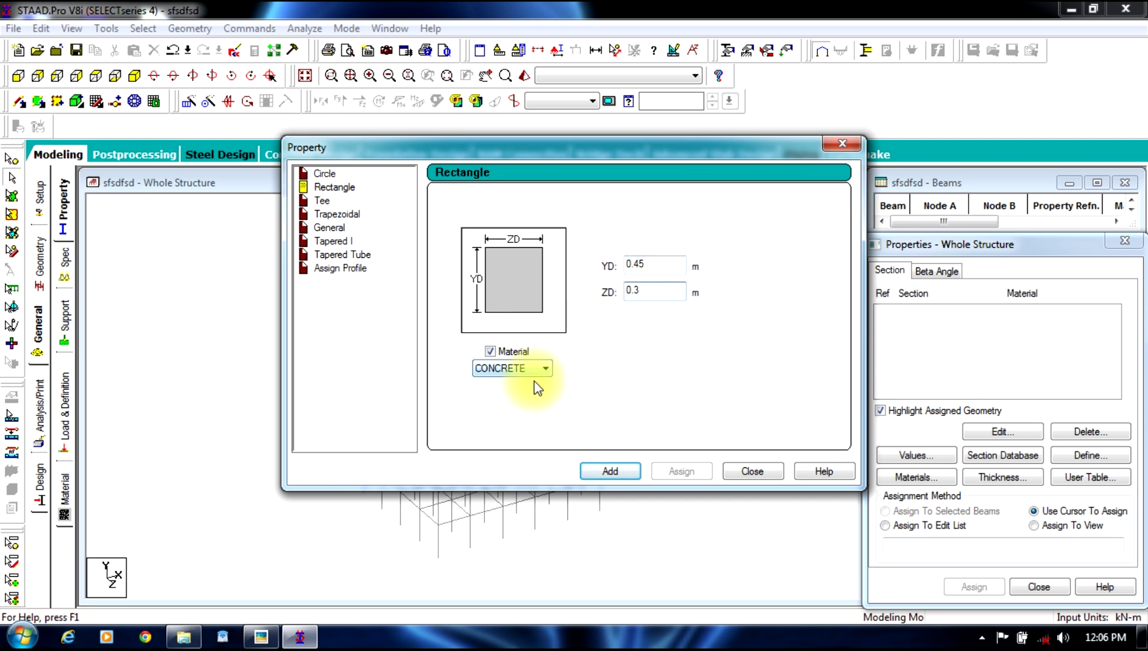
{"action": "left_click", "coordinate": [598, 473]}
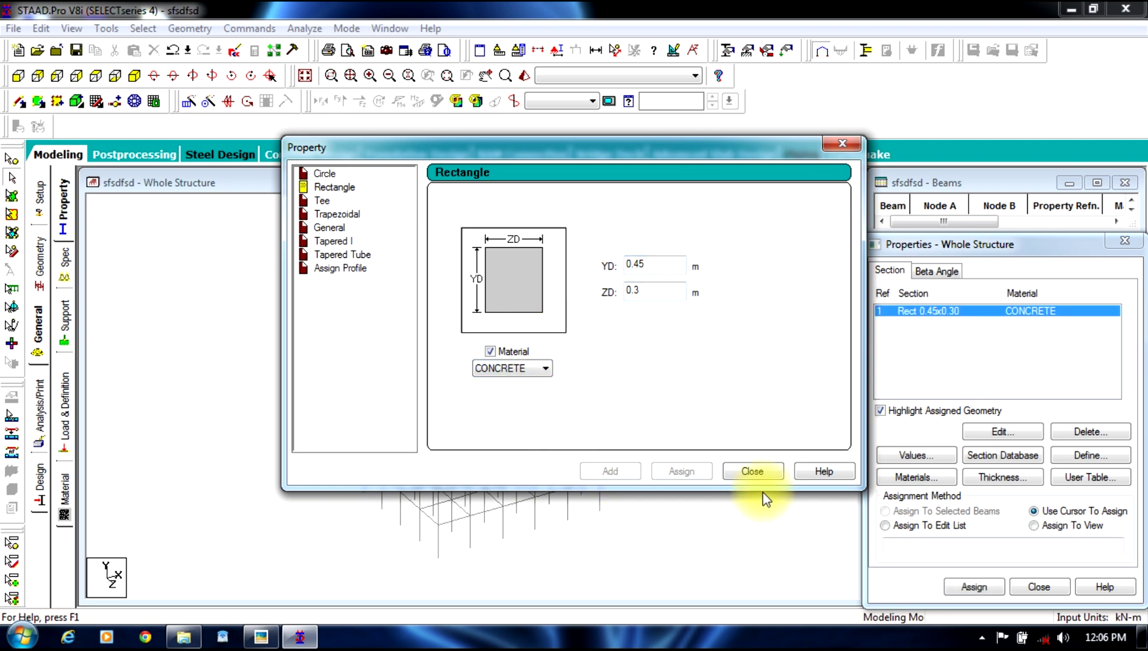
{"action": "left_click", "coordinate": [752, 470]}
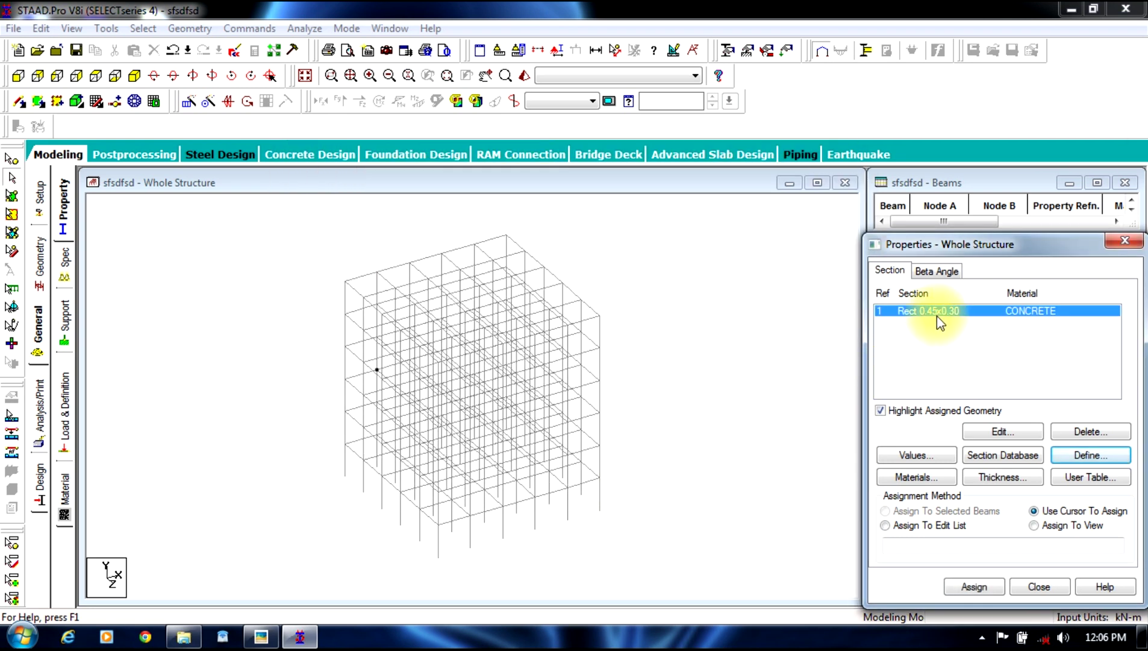
- Assign the Rect 0.45x0.30 section to all beams in the structure
{"action": "left_click", "coordinate": [937, 315]}
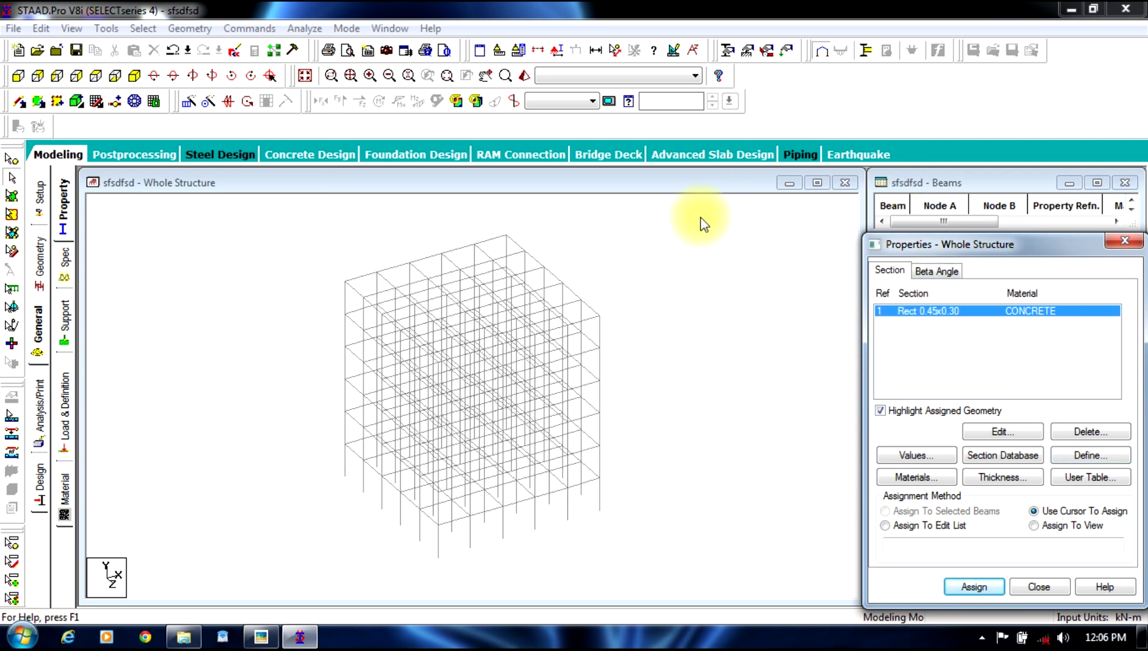
{"action": "left_click", "coordinate": [442, 340]}
{"action": "key", "text": "ctrl+a"}
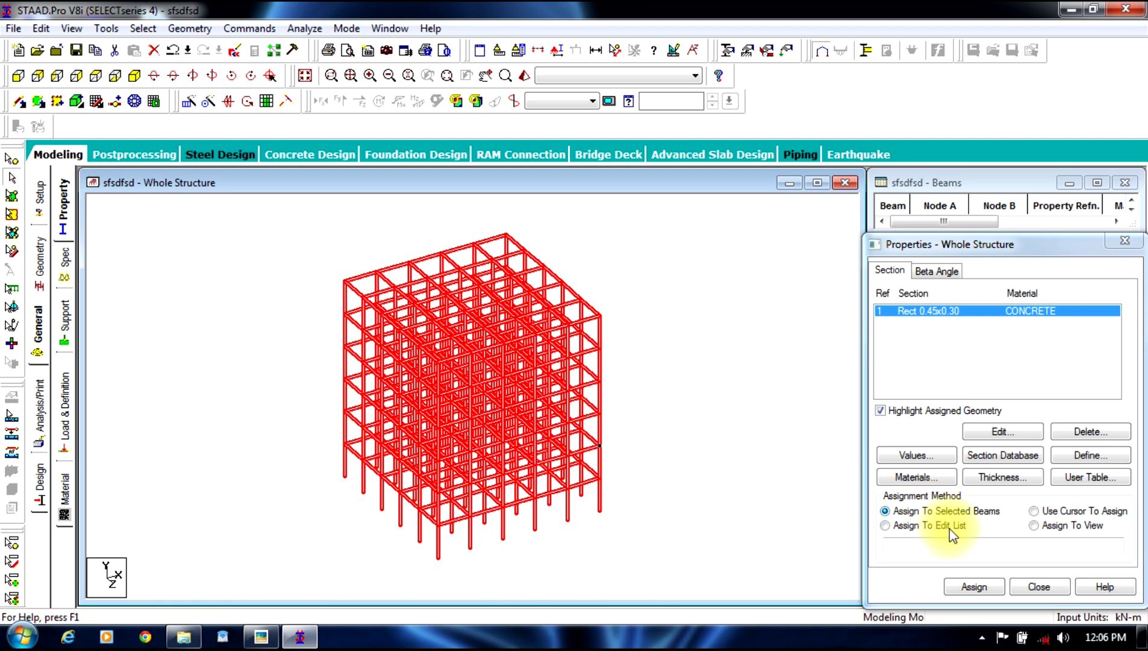
{"action": "left_click", "coordinate": [975, 586]}
{"action": "left_click", "coordinate": [1018, 466]}
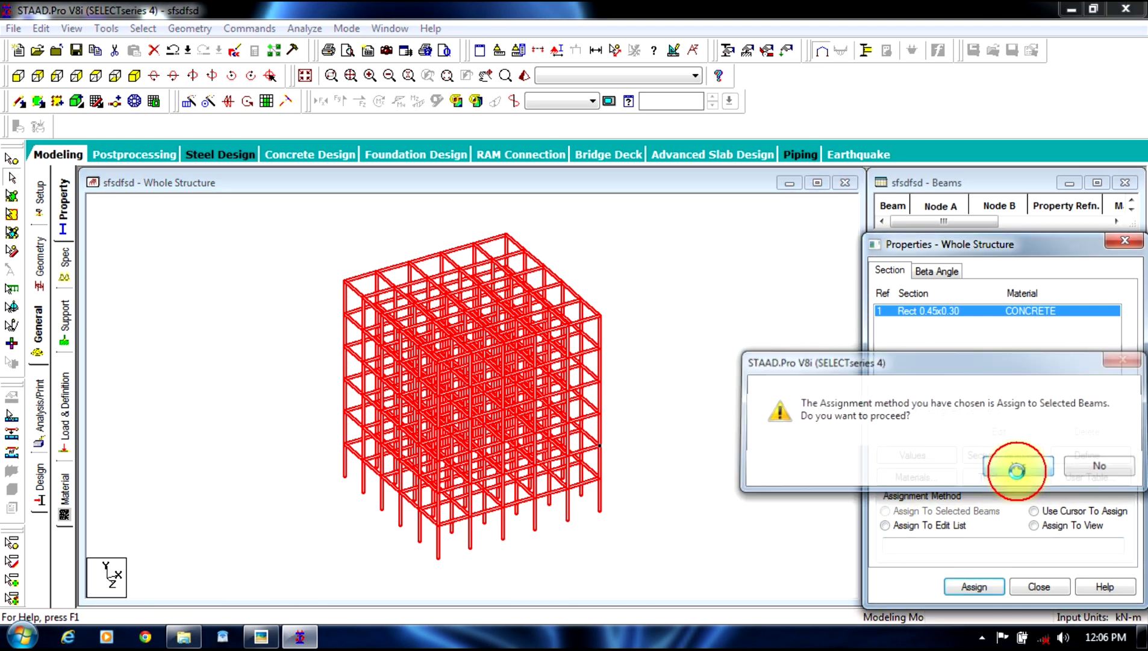
{"action": "left_click", "coordinate": [249, 264]}
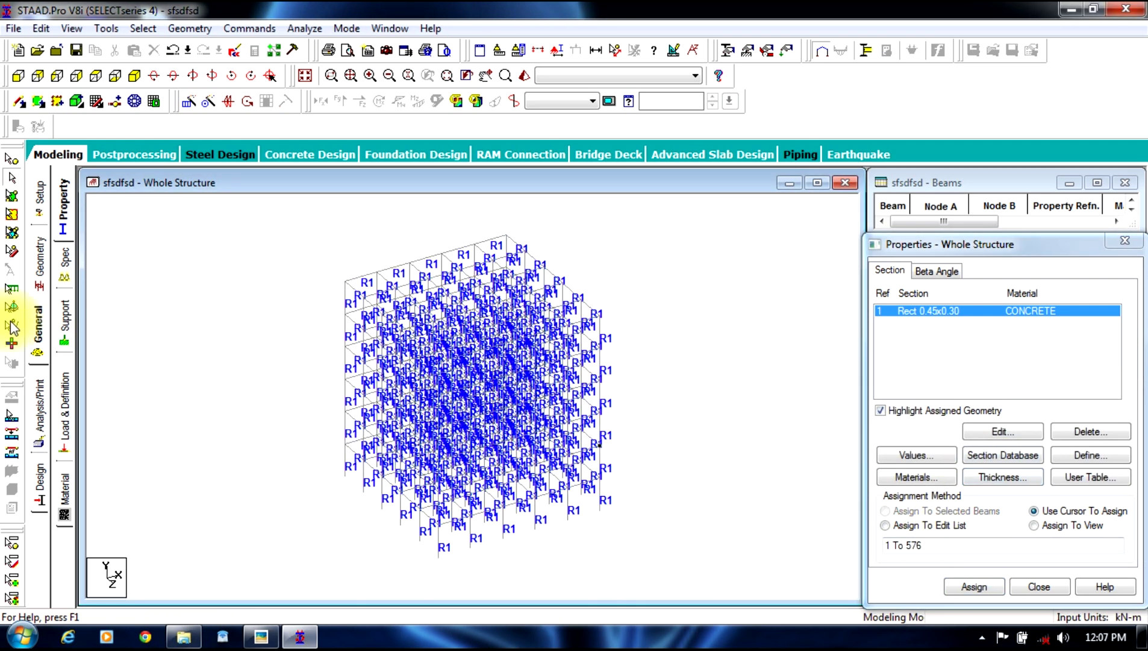
- Create fixed Support 2 and assign it to the base nodes selected in front view
{"action": "left_click", "coordinate": [67, 313]}
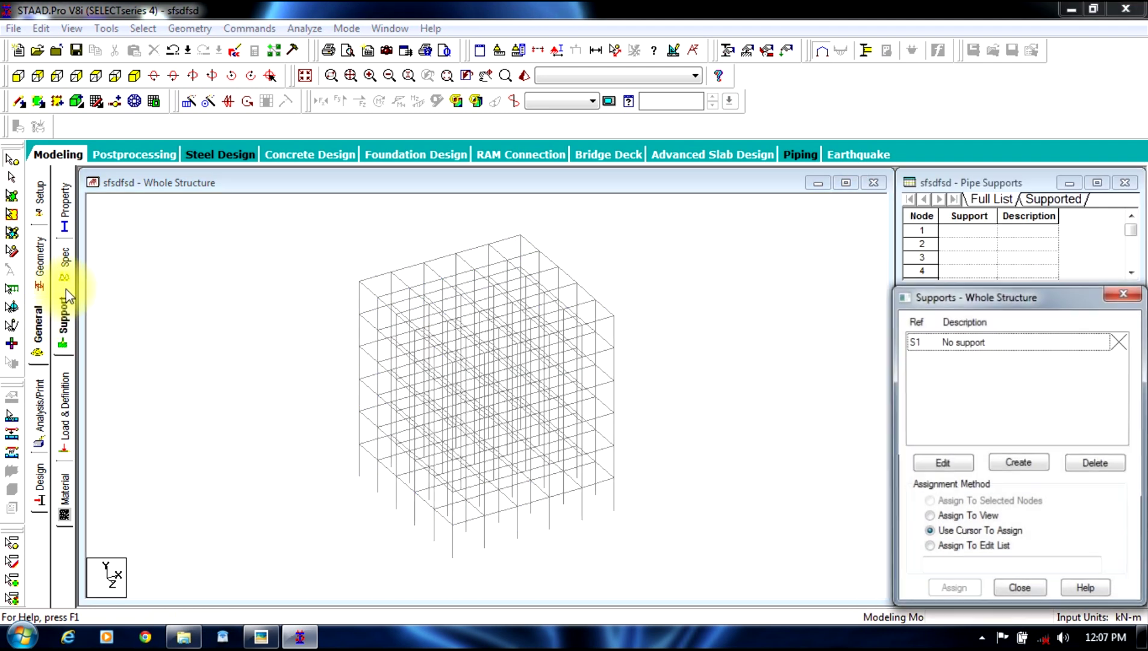
{"action": "left_click", "coordinate": [19, 79]}
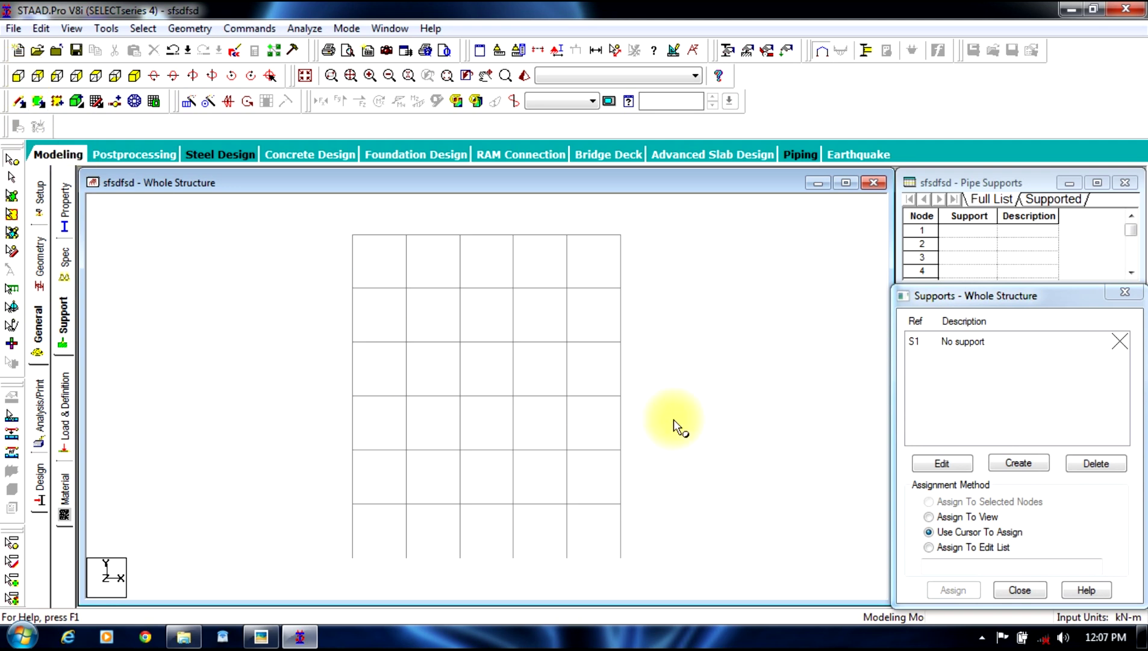
{"action": "left_click", "coordinate": [1019, 462]}
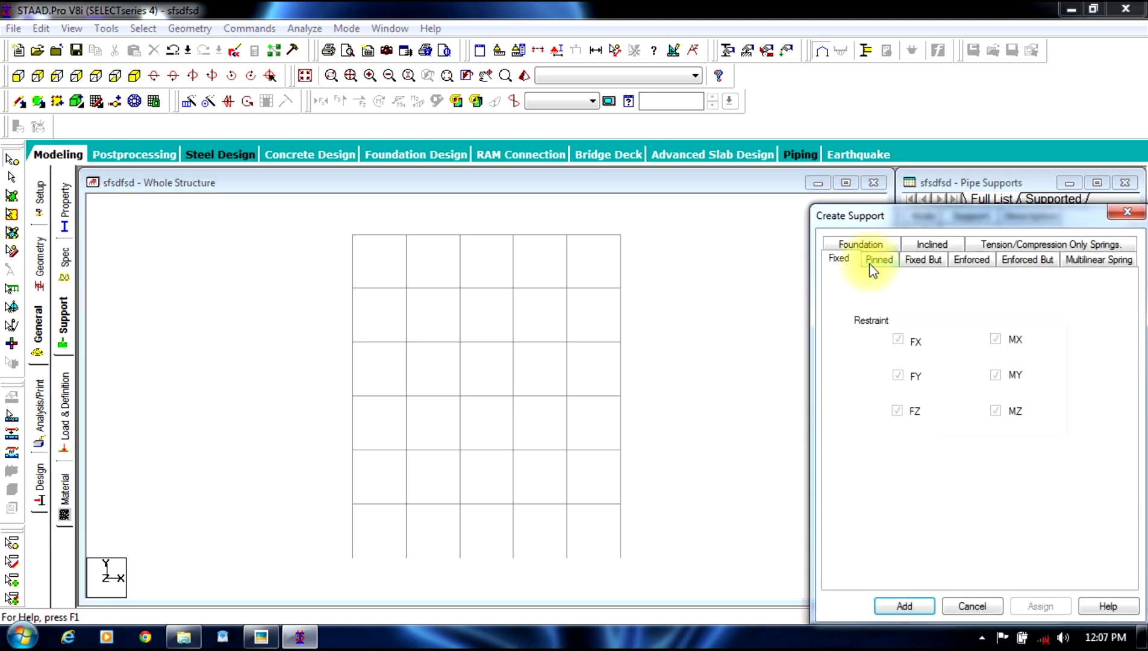
{"action": "left_click", "coordinate": [903, 606]}
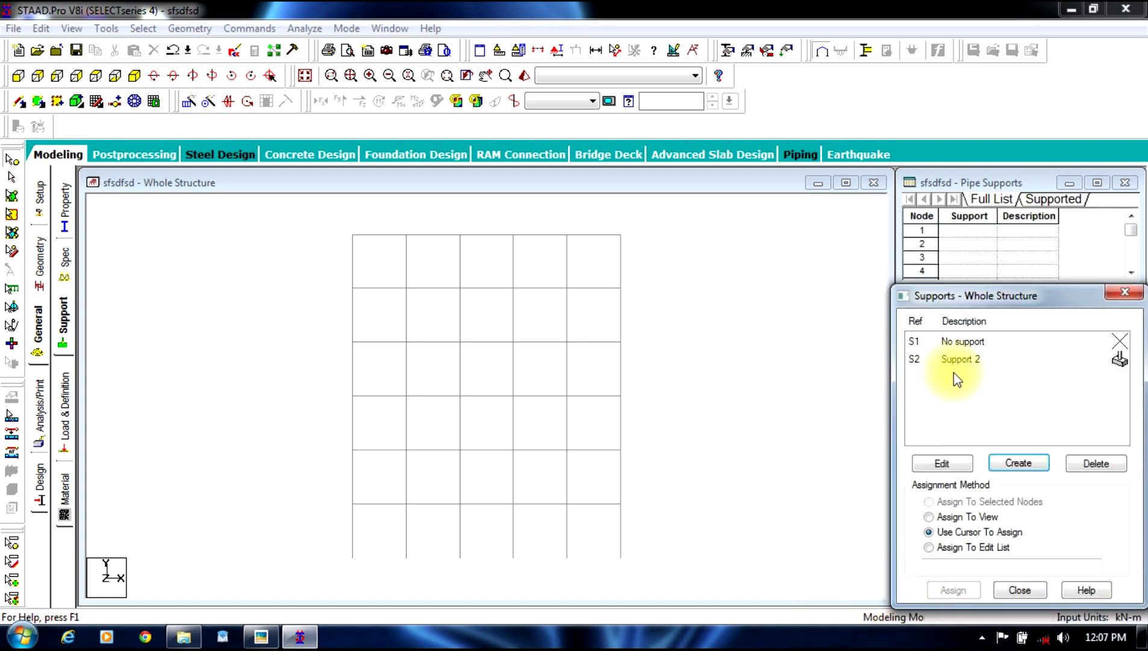
{"action": "left_click", "coordinate": [952, 361]}
{"action": "left_click_drag", "start_coordinate": [658, 533], "coordinate": [146, 605]}
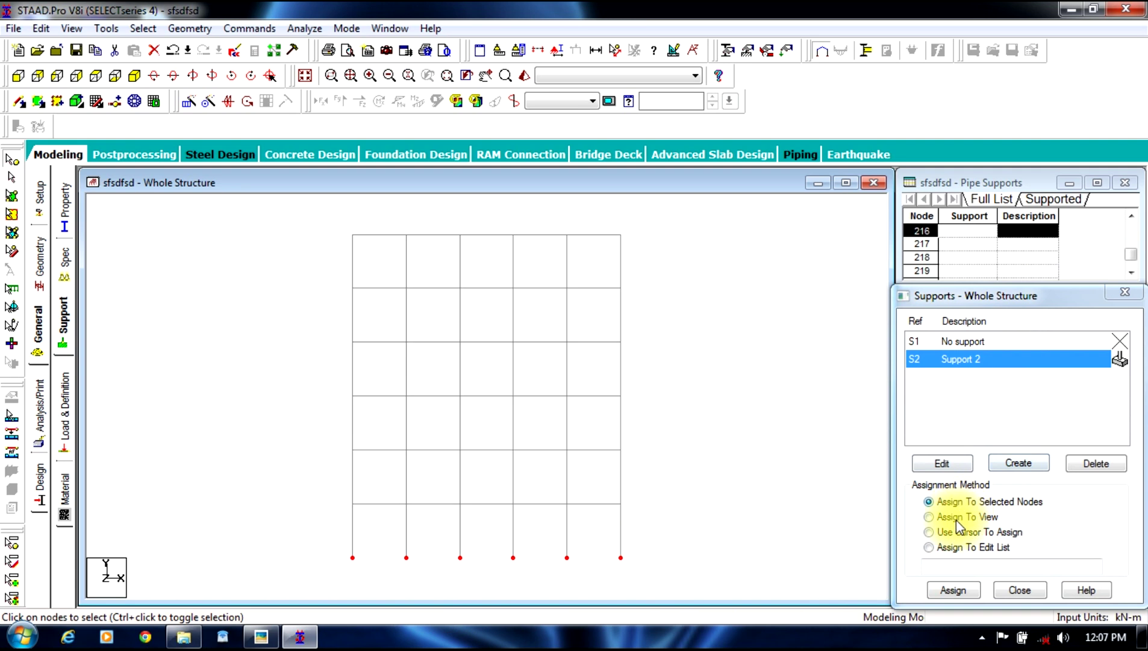
{"action": "left_click", "coordinate": [953, 590]}
{"action": "left_click", "coordinate": [1017, 487]}
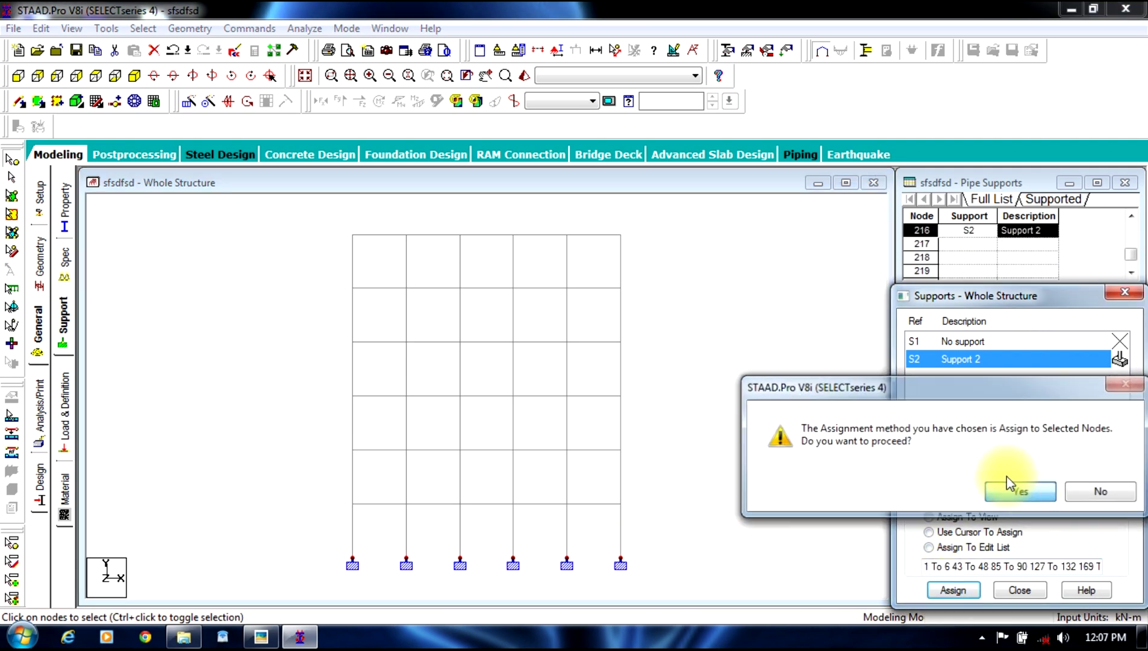
{"action": "left_click", "coordinate": [133, 76]}
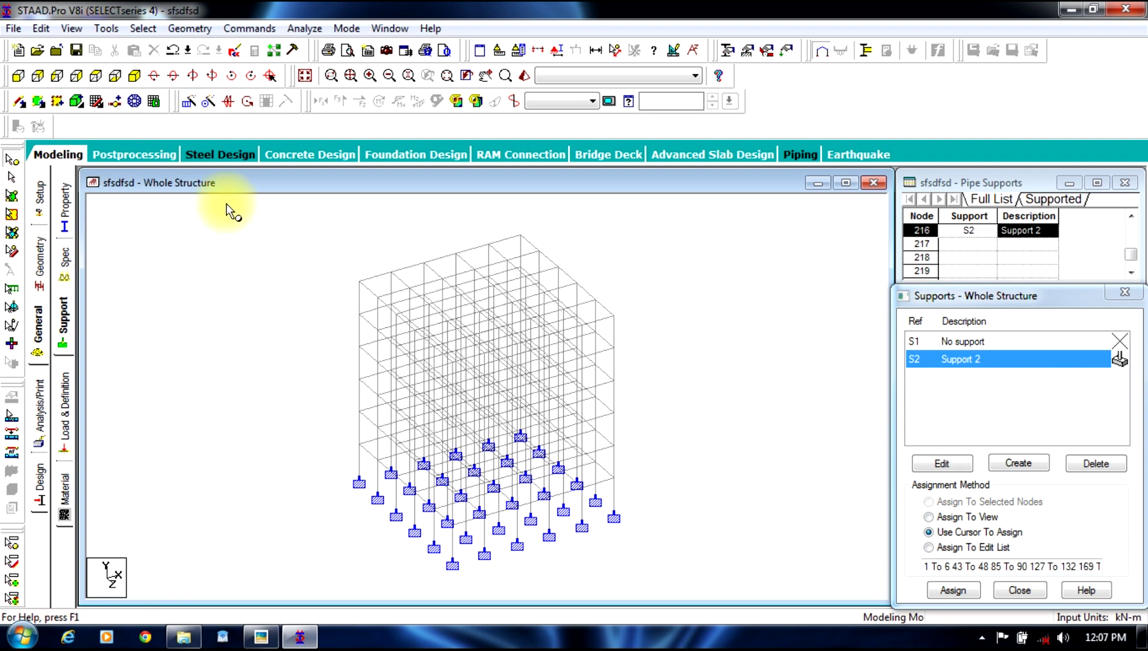
- Add a Dead load case titled DL in Load Case Details
{"action": "left_click", "coordinate": [65, 392]}
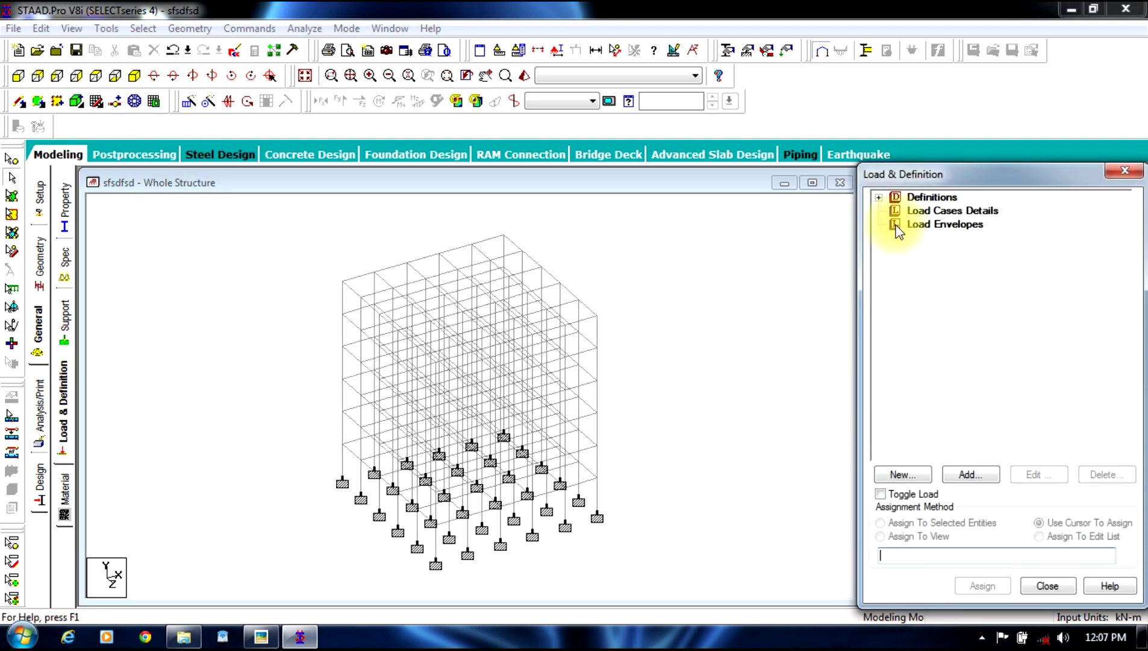
{"action": "left_click", "coordinate": [927, 210]}
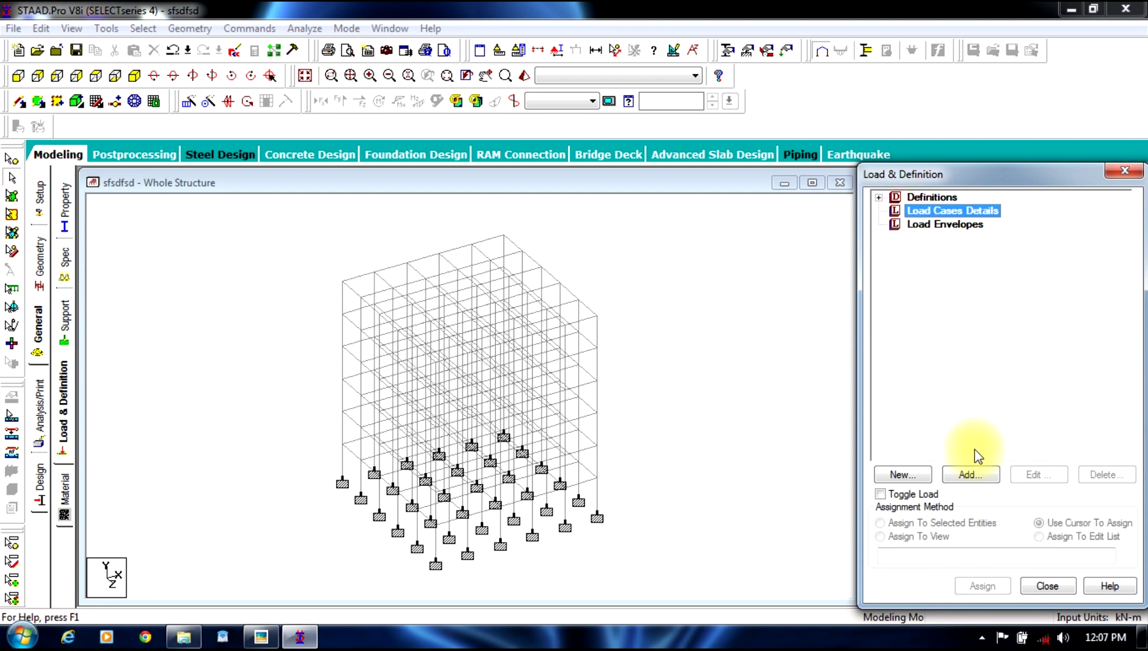
{"action": "left_click", "coordinate": [972, 474]}
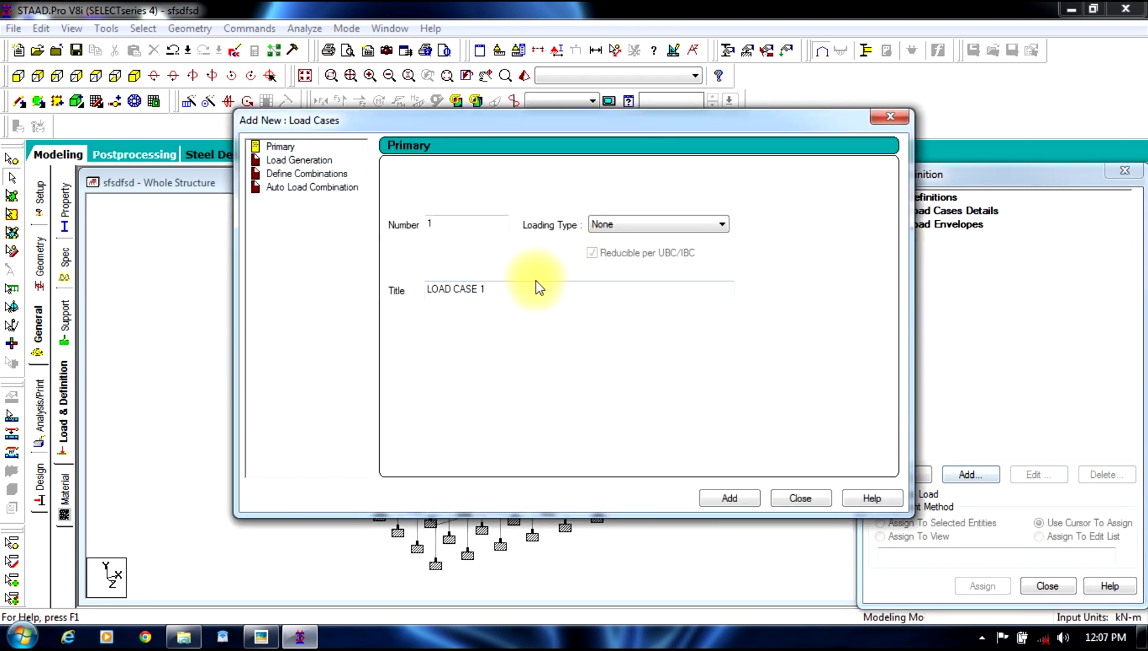
{"action": "left_click_drag", "start_coordinate": [508, 294], "coordinate": [361, 331]}
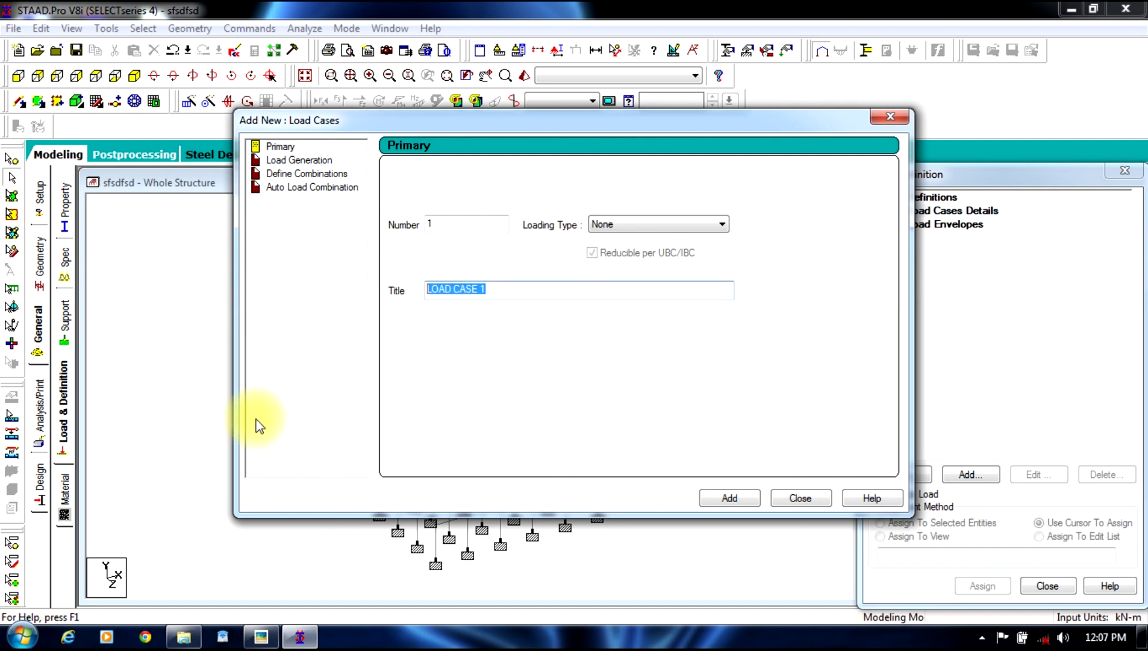
{"action": "type", "text": "DL"}
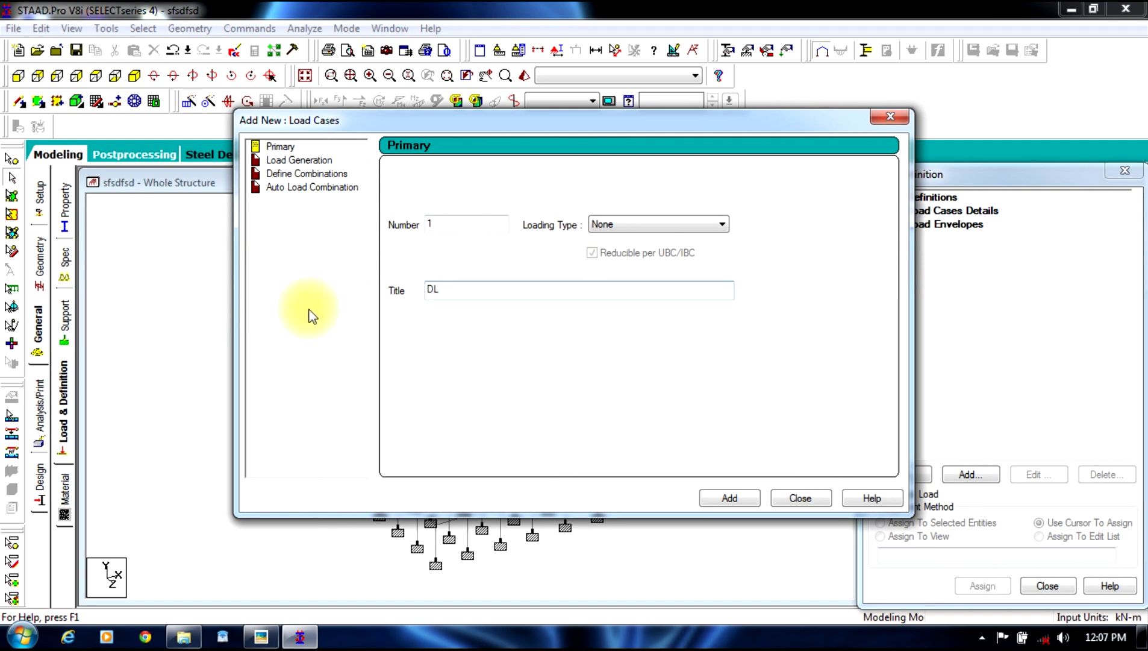
{"action": "left_click", "coordinate": [616, 224]}
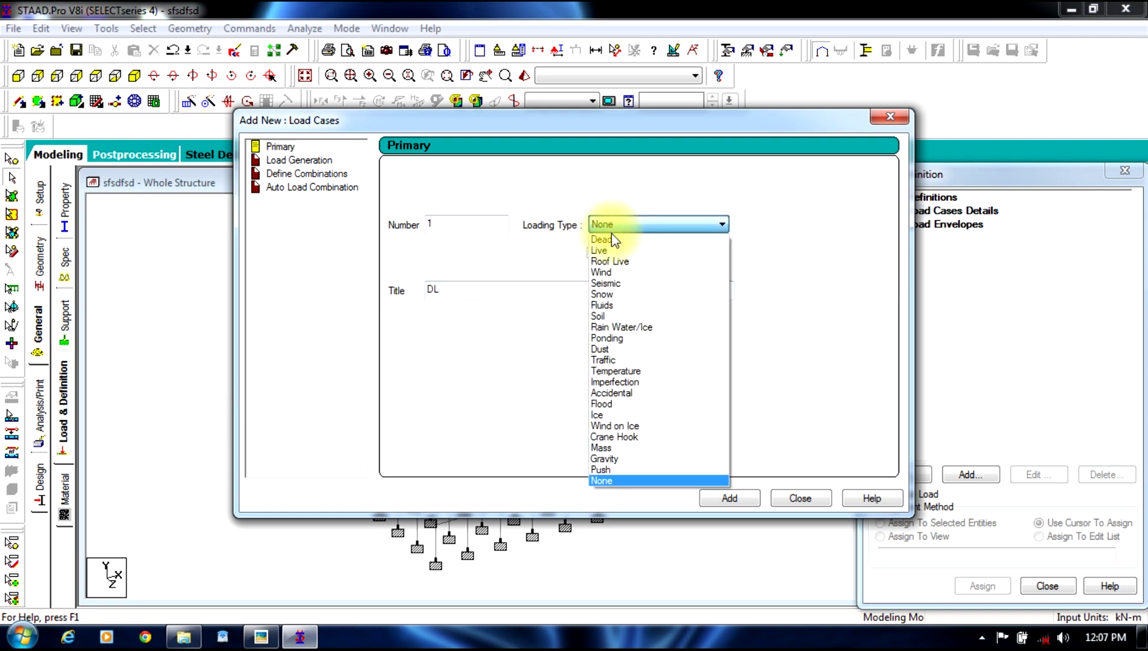
{"action": "left_click", "coordinate": [602, 239]}
{"action": "left_click", "coordinate": [714, 497]}
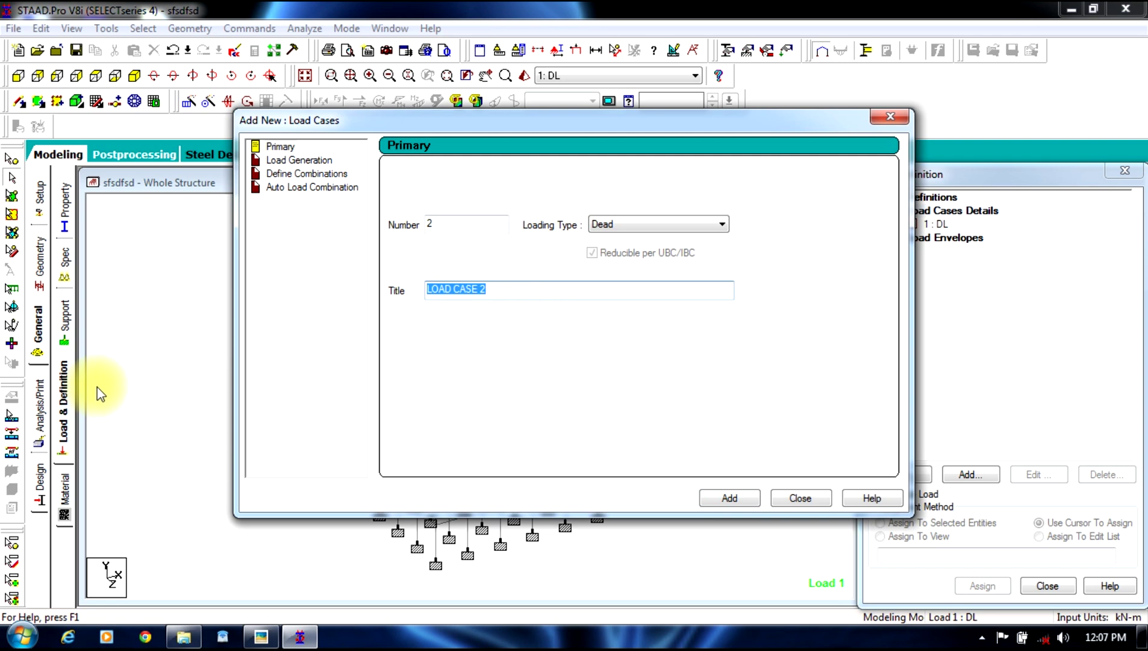
- Add a Live load case titled LL
{"action": "type", "text": "LL"}
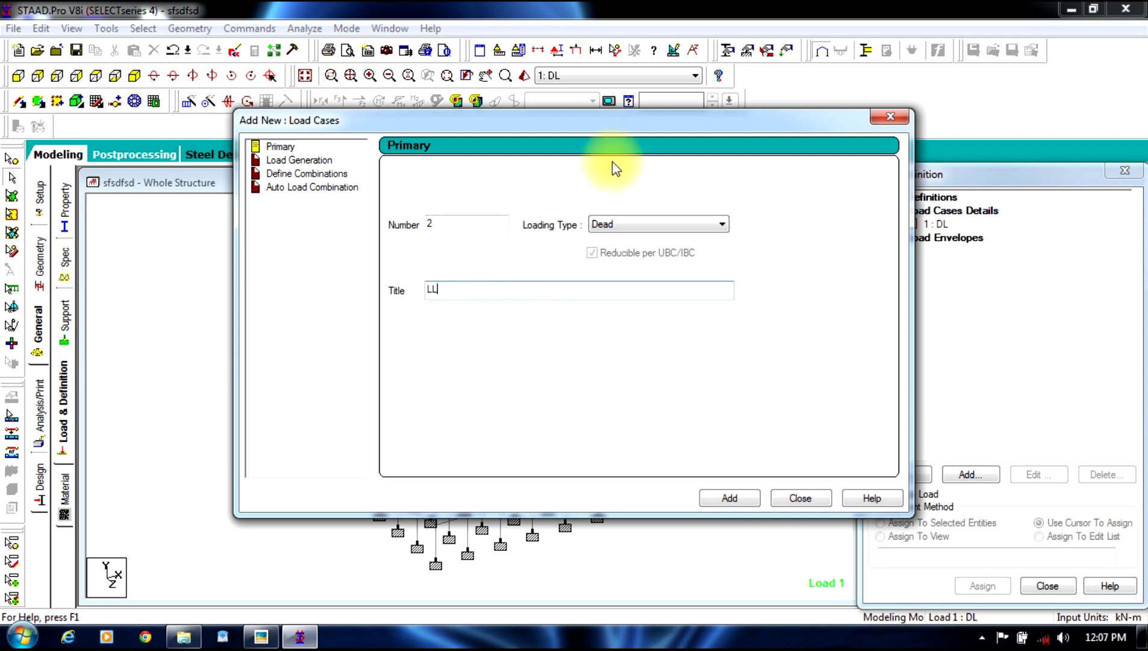
{"action": "left_click", "coordinate": [633, 223]}
{"action": "left_click", "coordinate": [624, 250]}
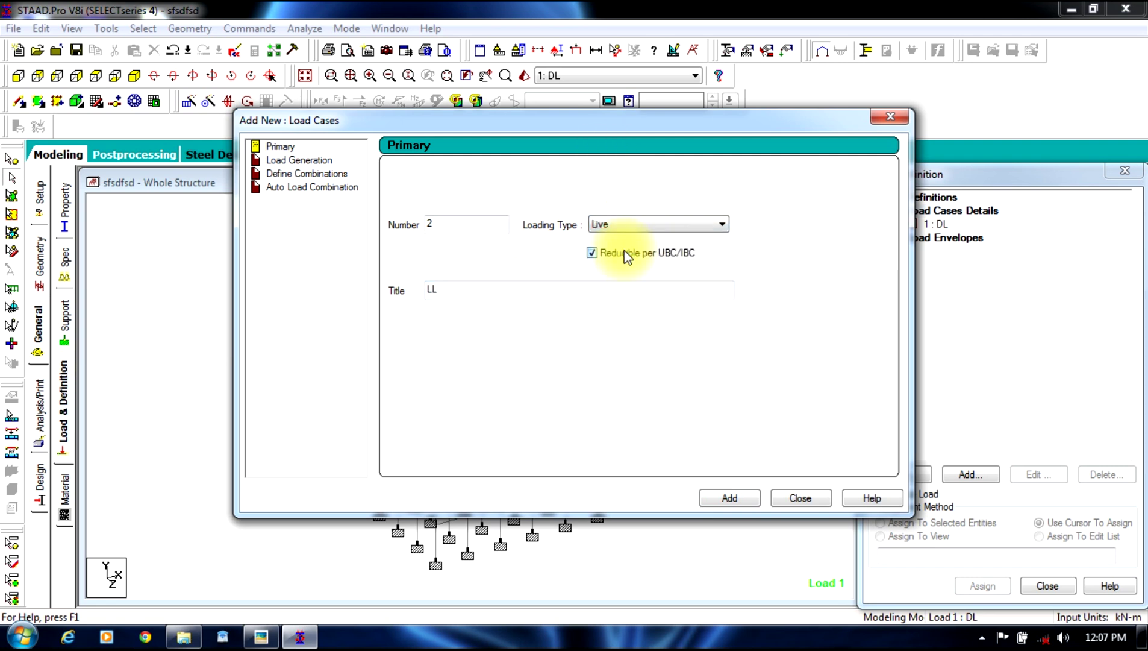
{"action": "left_click", "coordinate": [730, 498]}
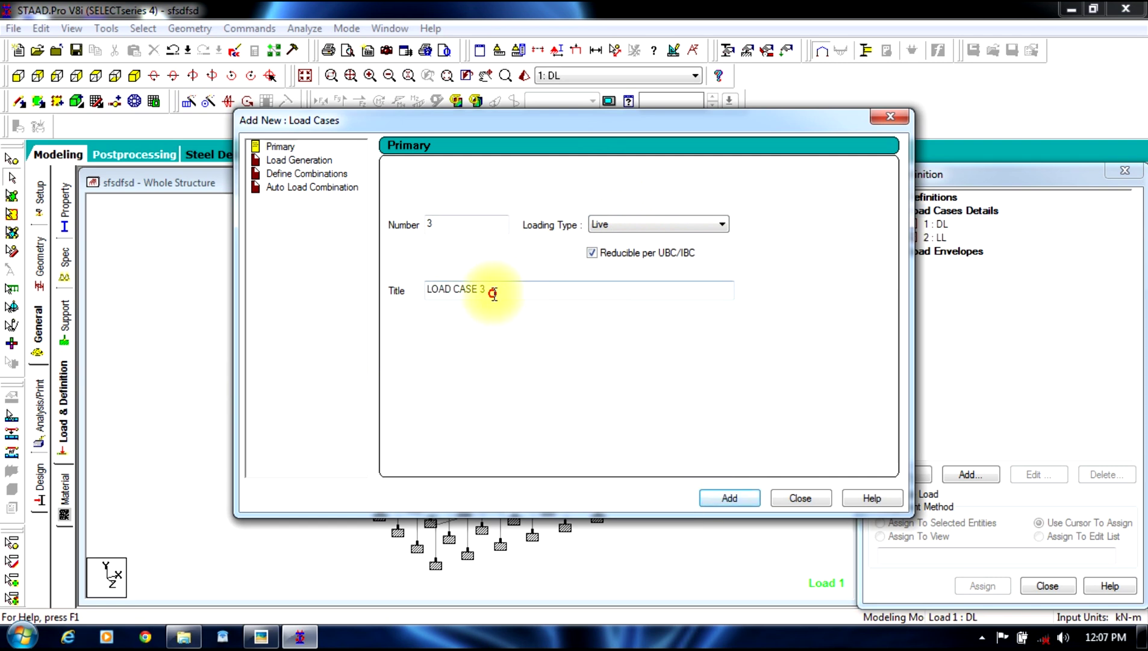
- Add a Wind load case titled WL X+VE
{"action": "type", "text": "WL X"}
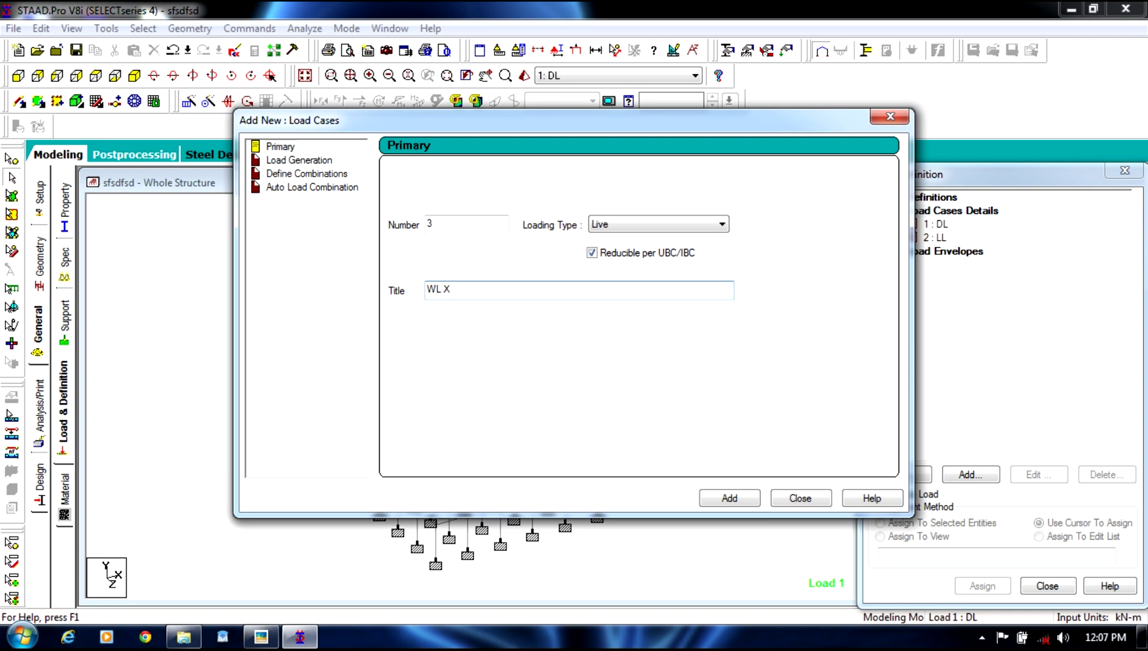
{"action": "type", "text": "+VE"}
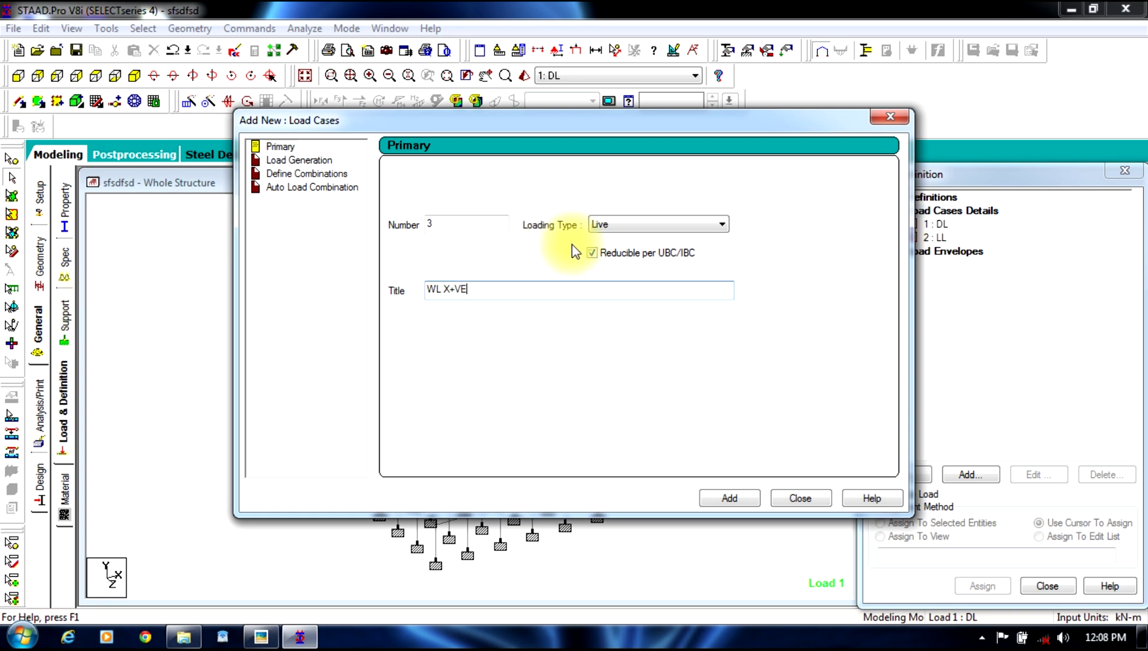
{"action": "left_click", "coordinate": [601, 226]}
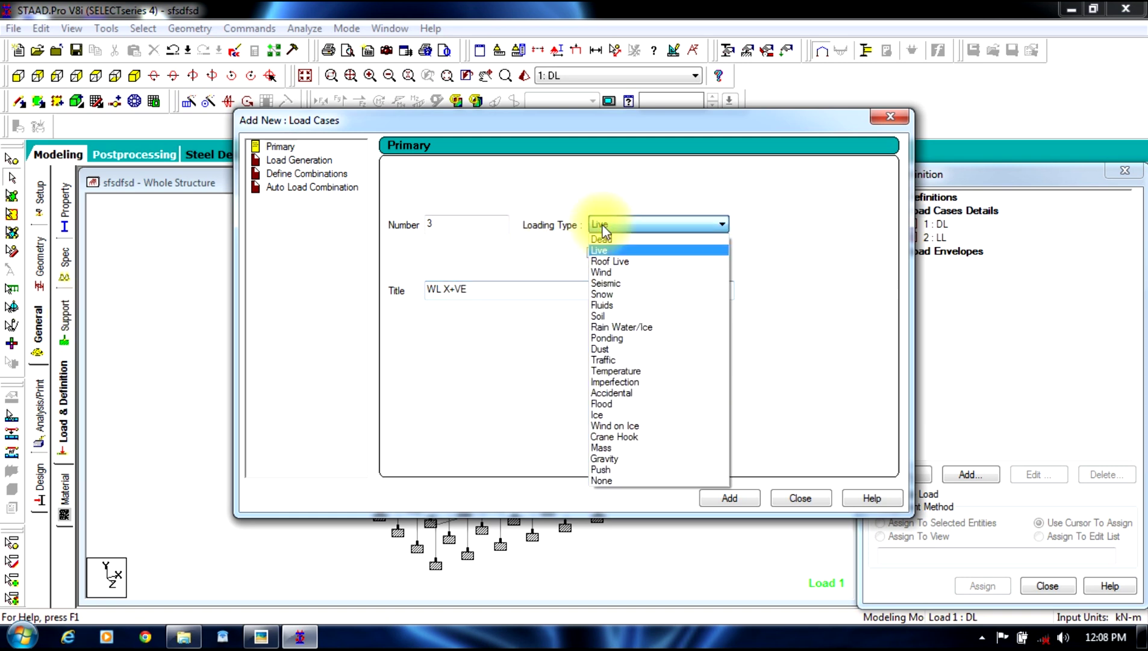
{"action": "left_click", "coordinate": [605, 273]}
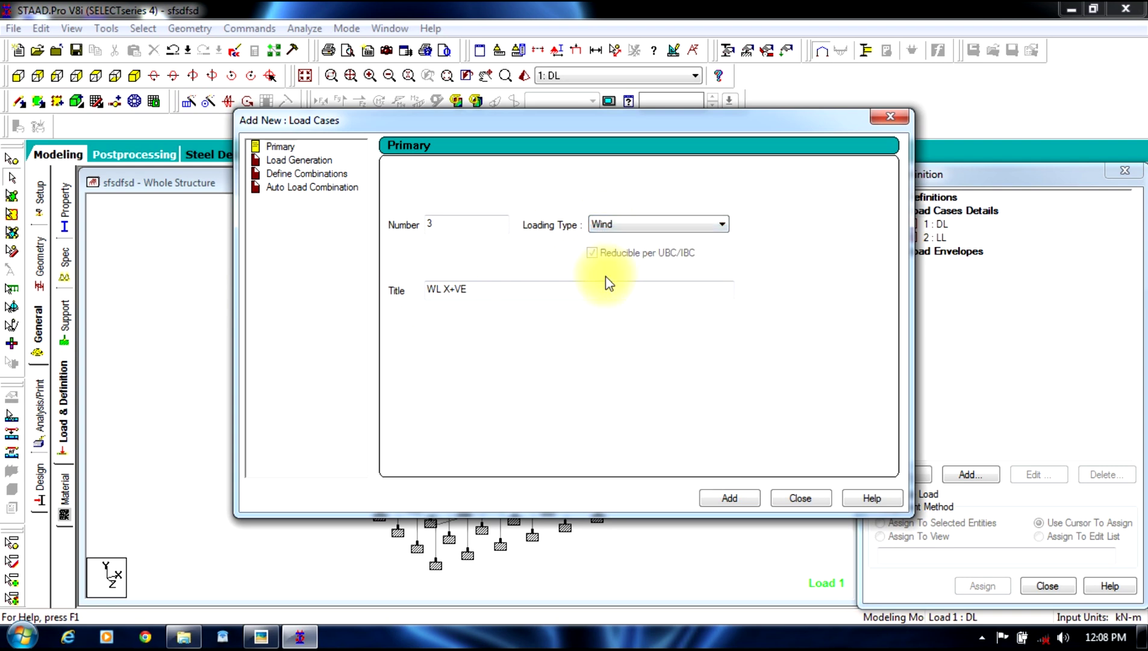
{"action": "left_click", "coordinate": [516, 287]}
{"action": "key", "text": "shift+Home"}
{"action": "key", "text": "ctrl+c"}
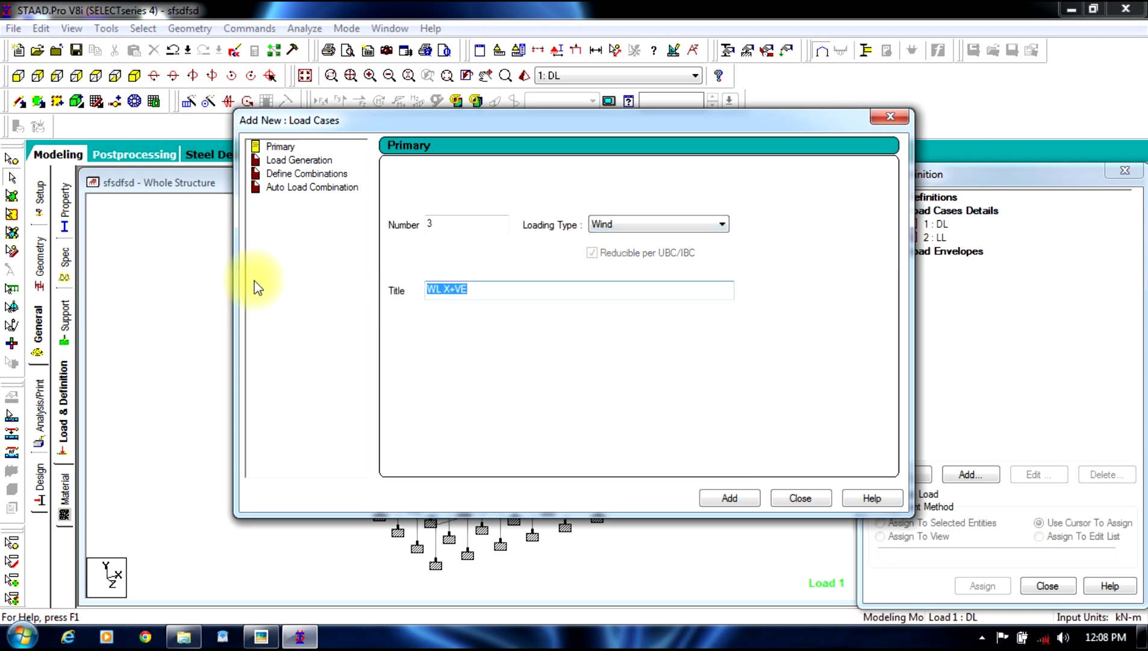
{"action": "left_click", "coordinate": [505, 287]}
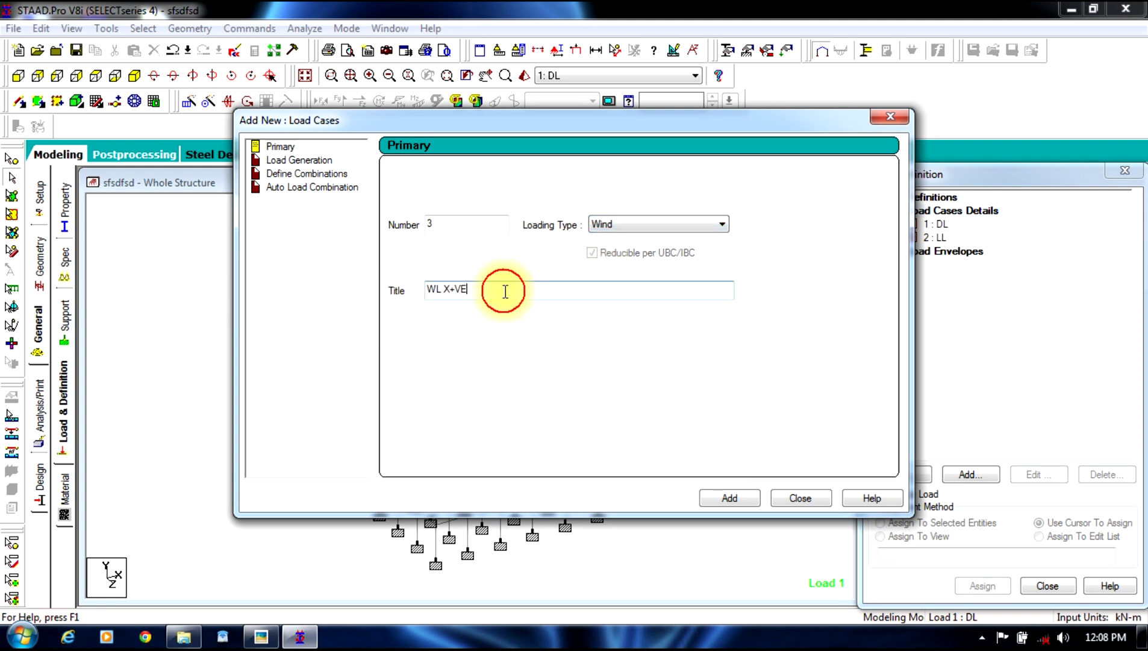
{"action": "left_click", "coordinate": [728, 498]}
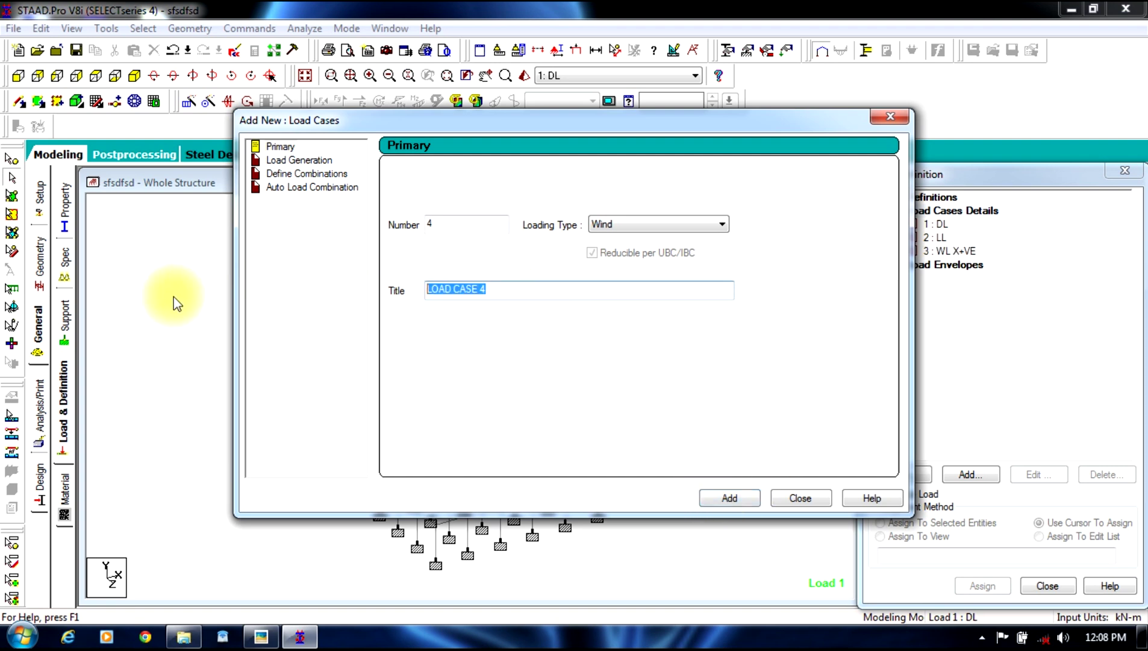
- Add the WL X-VE wind load case
{"action": "key", "text": "BackSpace"}
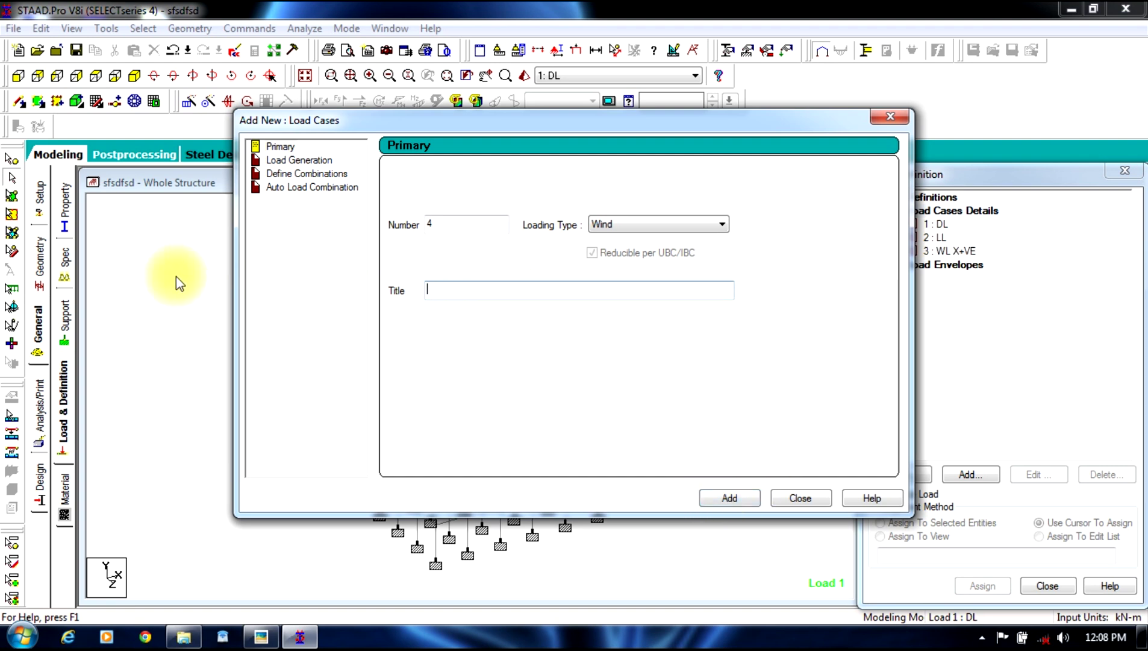
{"action": "key", "text": "ctrl+v"}
{"action": "key", "text": "Left"}
{"action": "key", "text": "Left"}
{"action": "key", "text": "Left"}
{"action": "key", "text": "BackSpace"}
{"action": "type", "text": "+"}
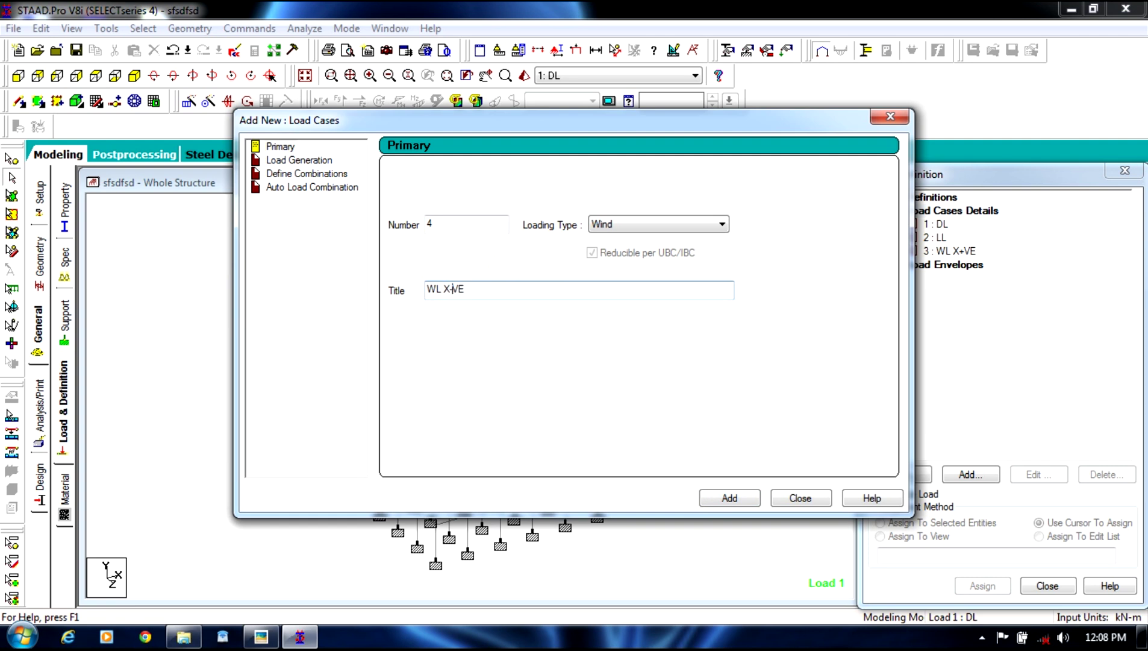
{"action": "left_click", "coordinate": [711, 498]}
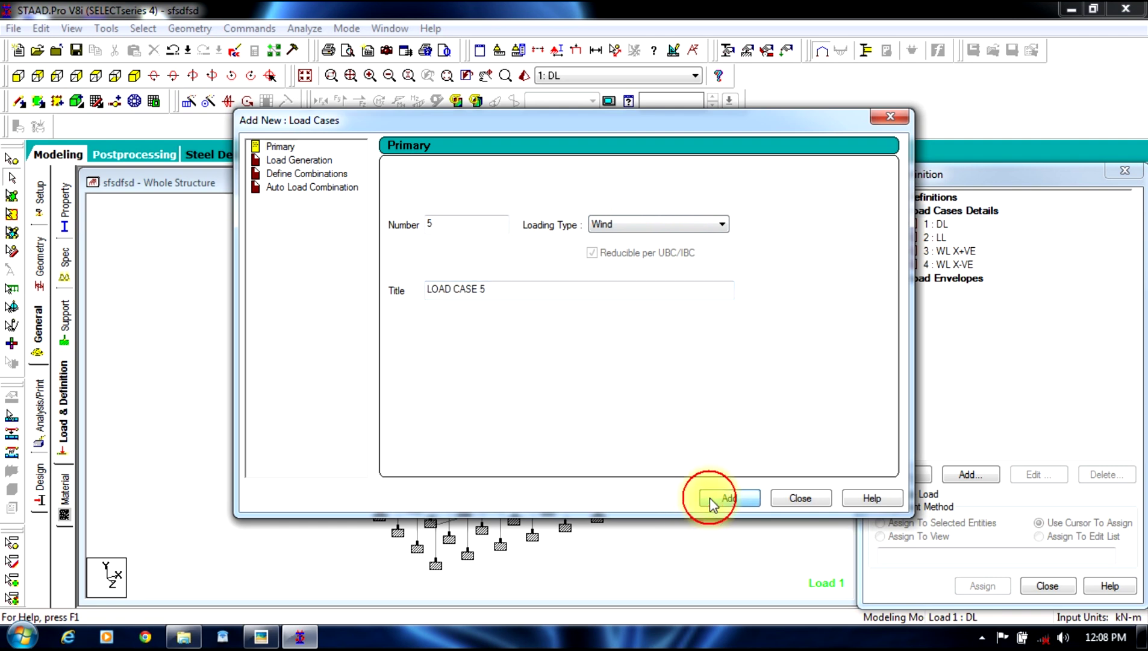
- Add the WL Z+VE wind load case
{"action": "left_click", "coordinate": [500, 293]}
{"action": "left_click_drag", "start_coordinate": [500, 292], "coordinate": [360, 309]}
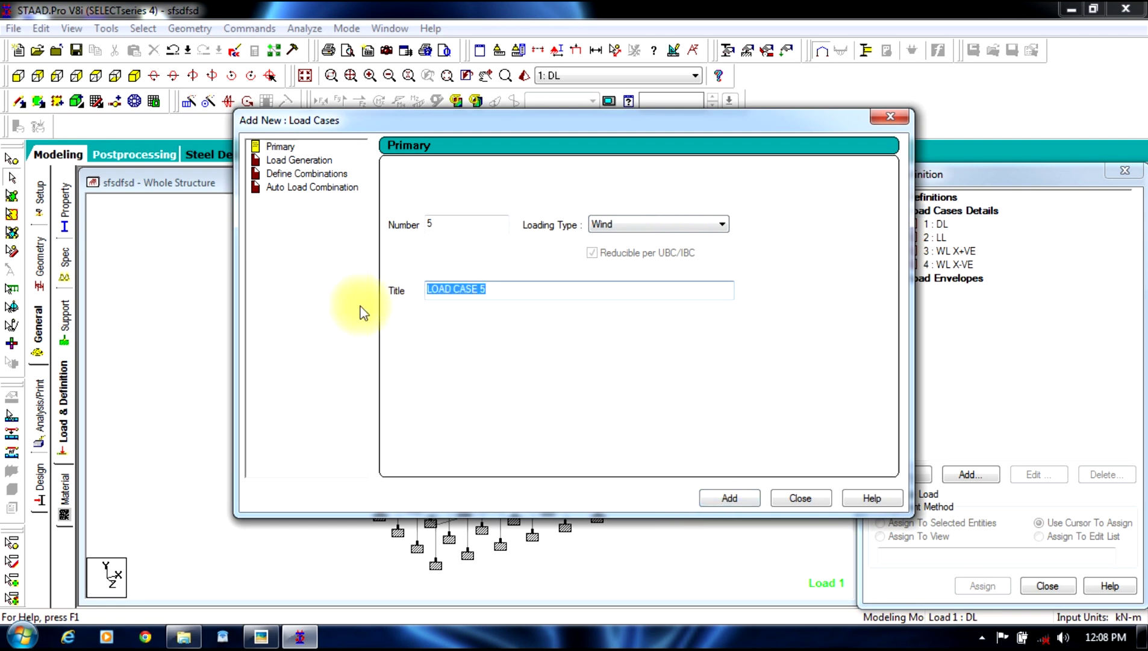
{"action": "type", "text": "WL X+VE"}
{"action": "key", "text": "Left"}
{"action": "key", "text": "Left"}
{"action": "key", "text": "Left"}
{"action": "key", "text": "BackSpace"}
{"action": "type", "text": "Z"}
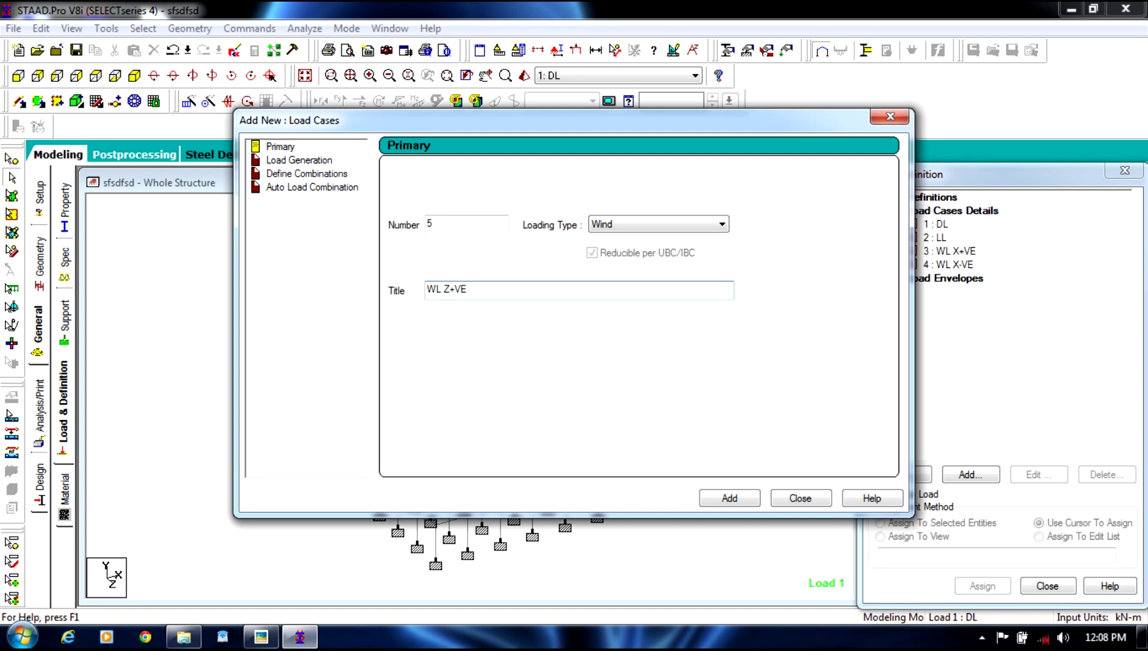
{"action": "left_click", "coordinate": [725, 499]}
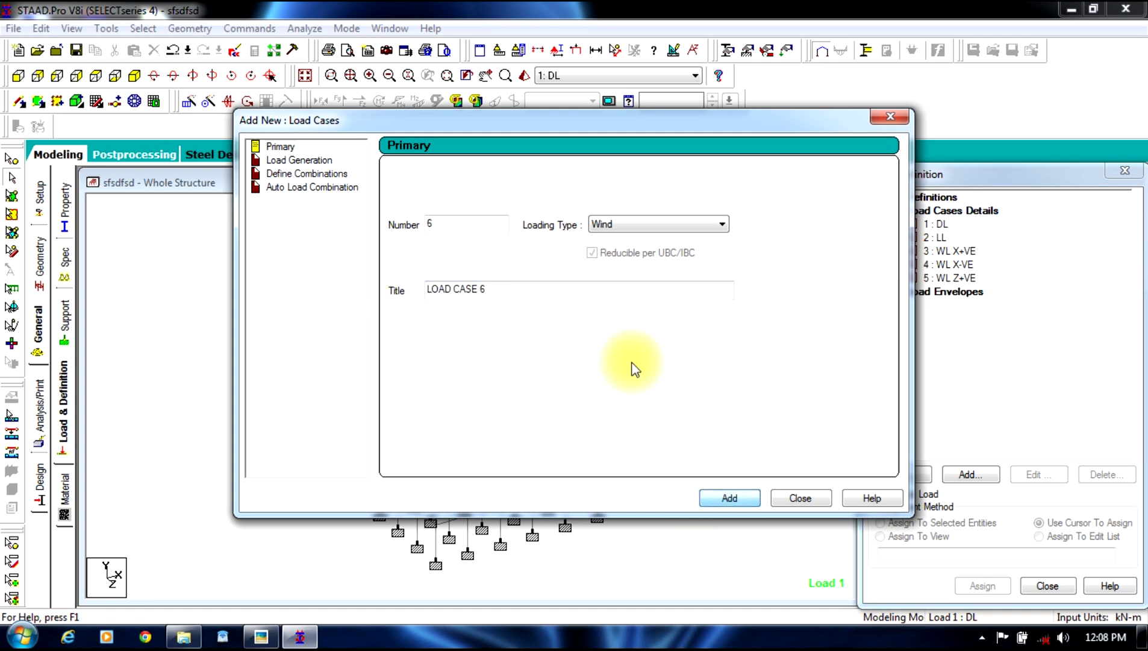
- Add the WL Z-VE wind load case
{"action": "left_click_drag", "start_coordinate": [564, 289], "coordinate": [273, 314]}
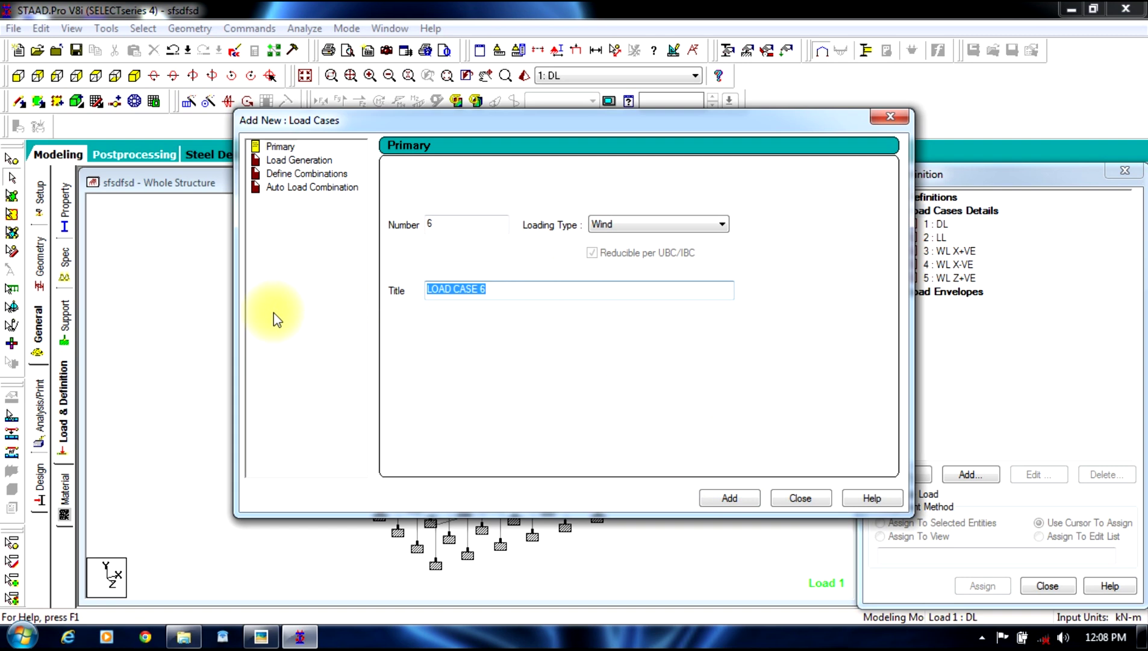
{"action": "type", "text": "WL X+VE"}
{"action": "key", "text": "Left"}
{"action": "key", "text": "Left"}
{"action": "key", "text": "Left"}
{"action": "key", "text": "BackSpace"}
{"action": "type", "text": "Z"}
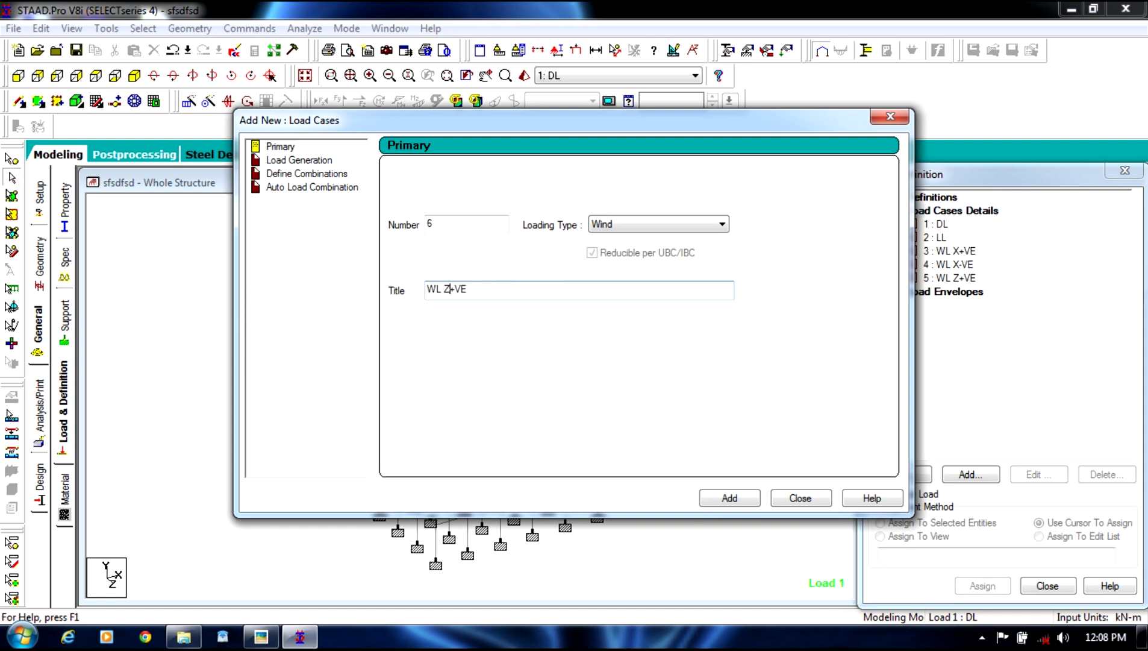
{"action": "key", "text": "BackSpace"}
{"action": "type", "text": "-"}
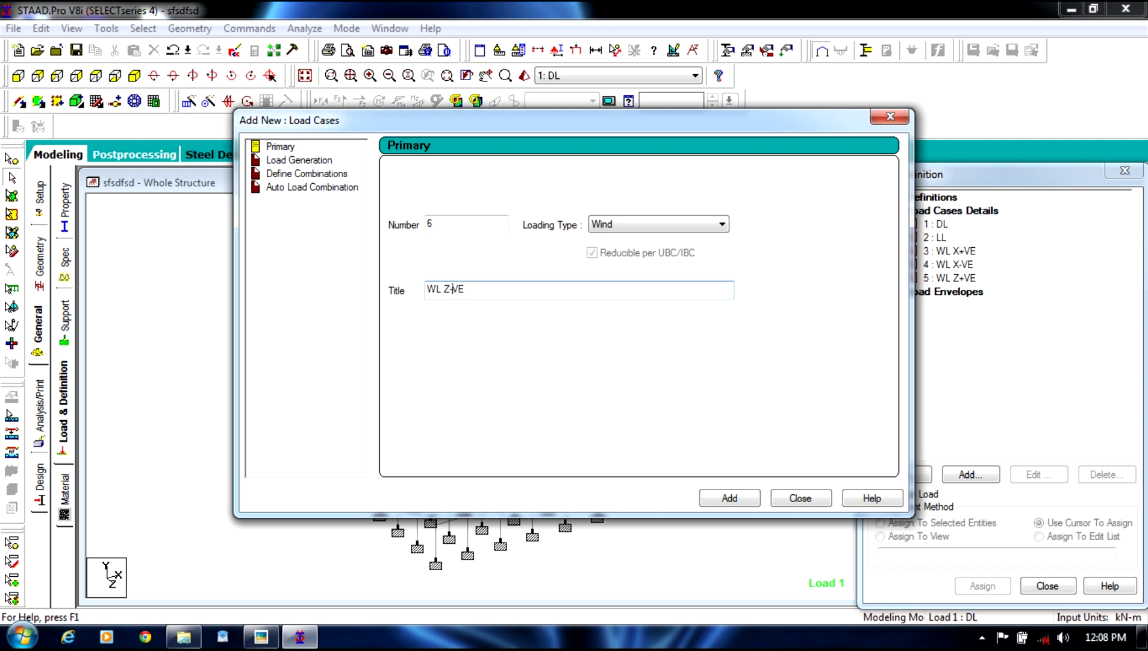
{"action": "left_click", "coordinate": [714, 496]}
- Add a selfweight load in Y with factor -1 to the DL case
{"action": "left_click", "coordinate": [810, 497]}
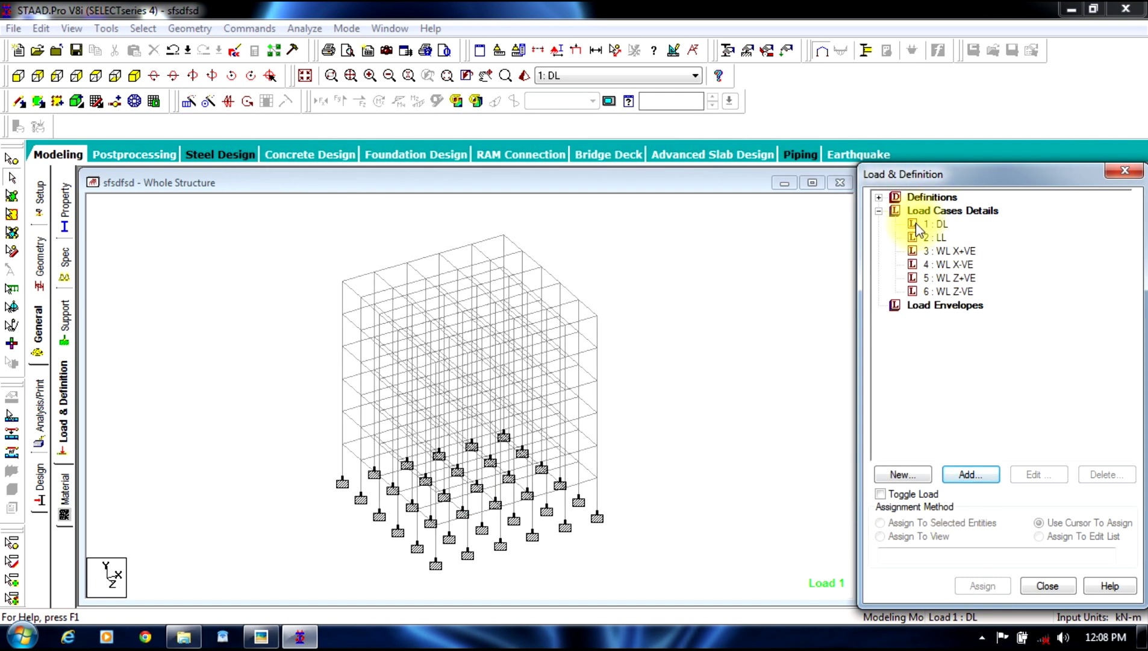
{"action": "left_click", "coordinate": [935, 225]}
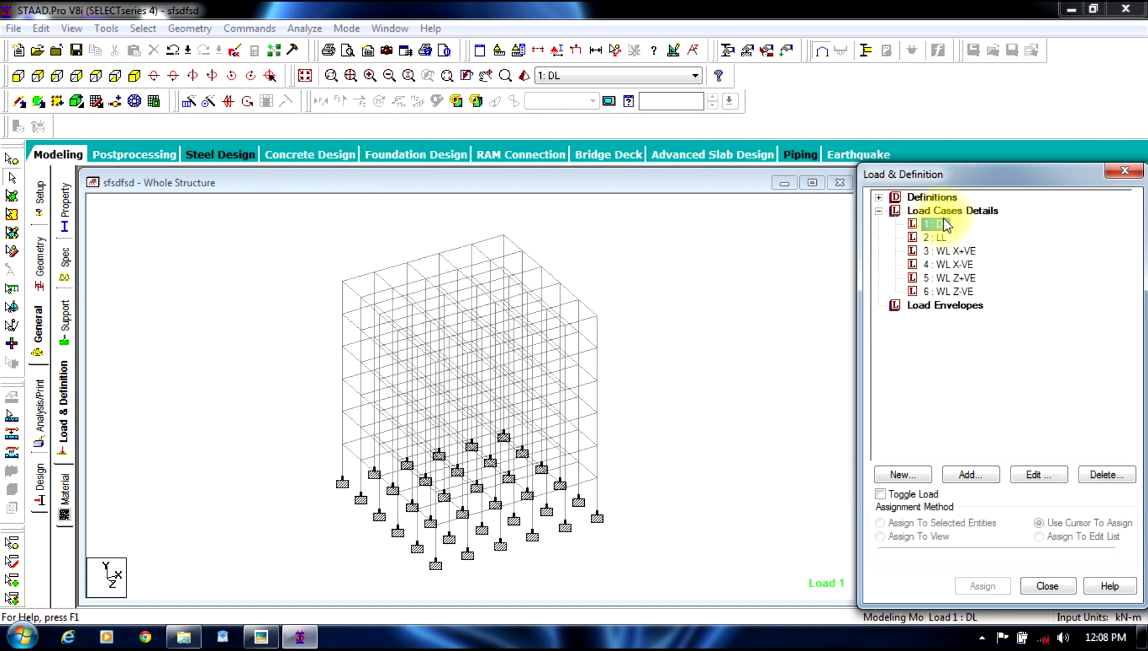
{"action": "left_click", "coordinate": [971, 474]}
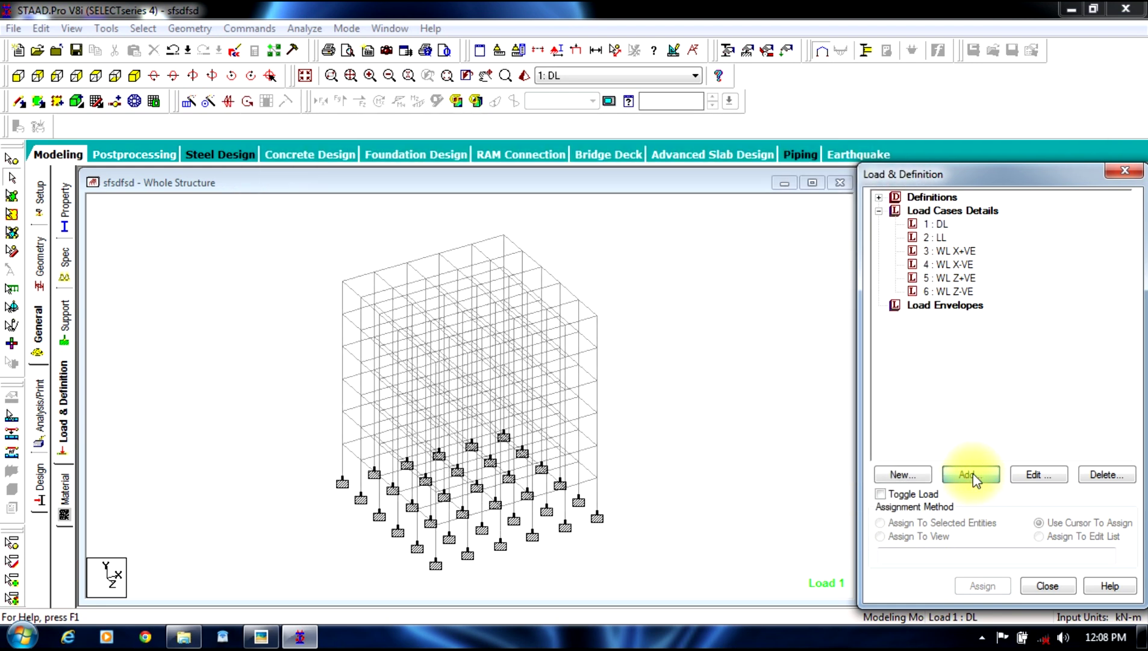
{"action": "left_click", "coordinate": [235, 85]}
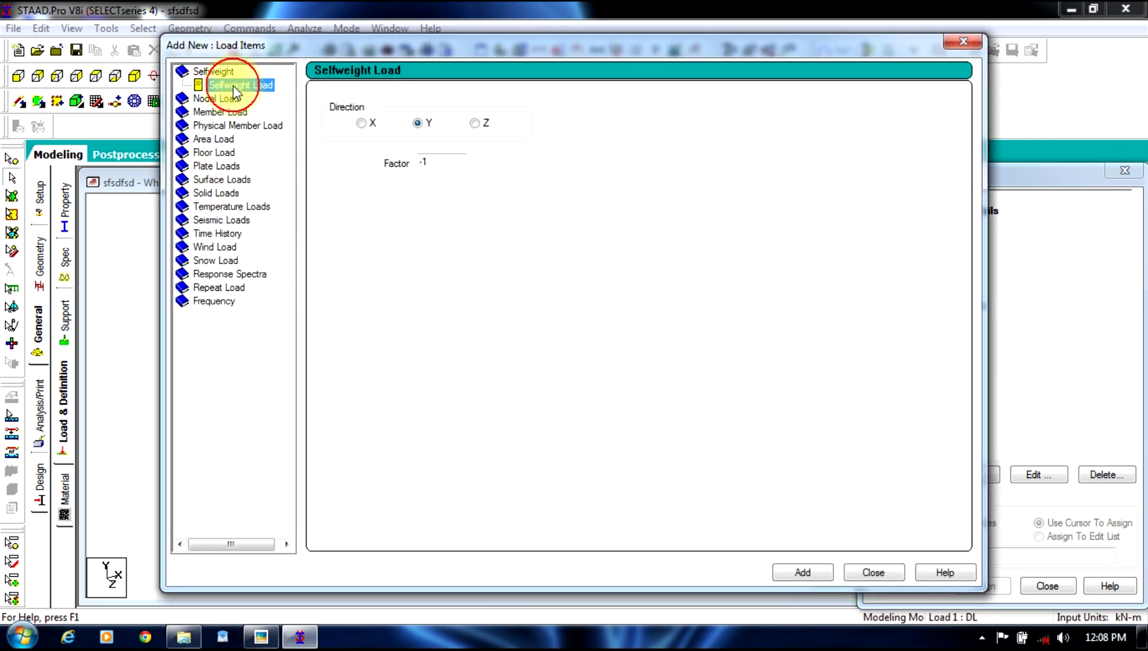
{"action": "left_click", "coordinate": [257, 89]}
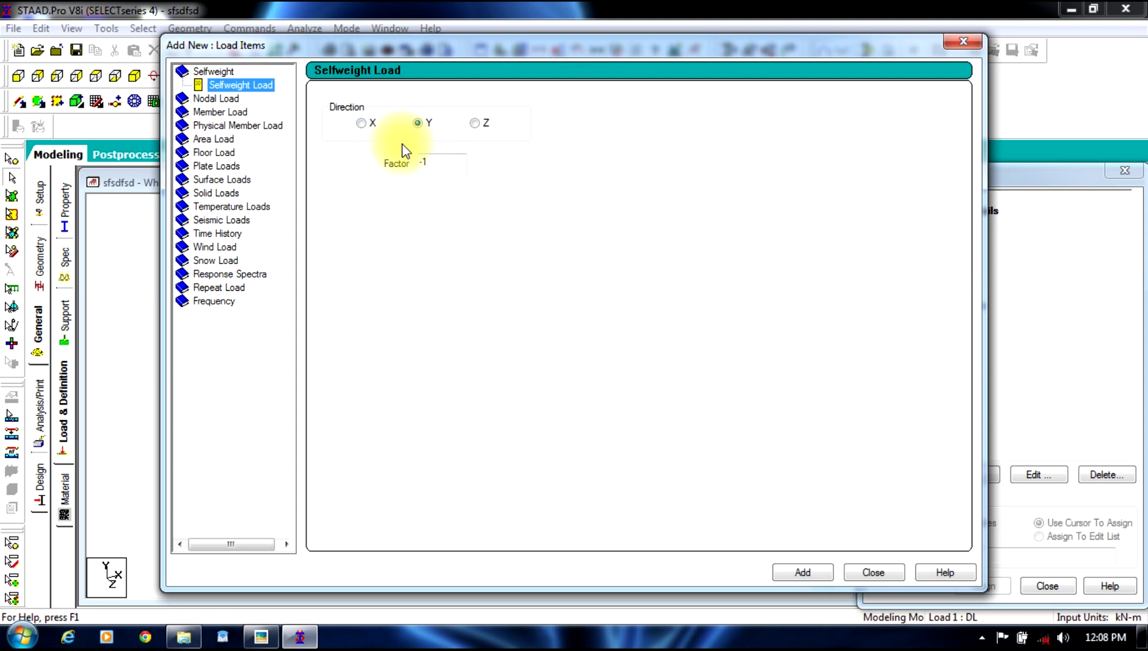
{"action": "left_click", "coordinate": [793, 570]}
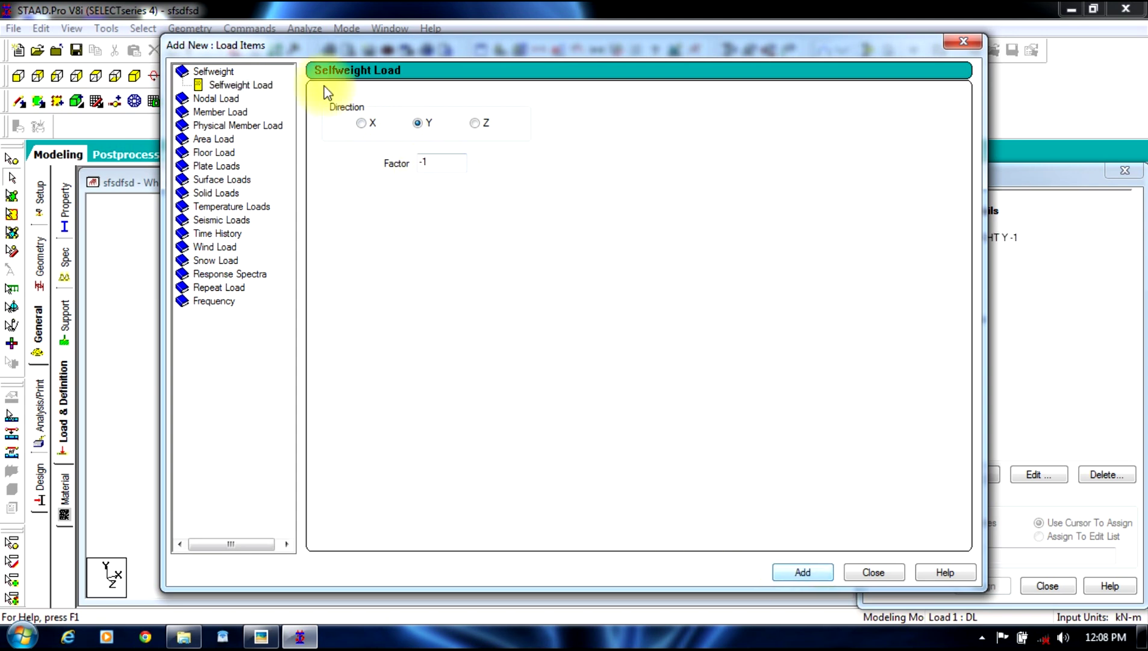
- Add a uniform member force W1 of -6 kN/m in GY to DL
{"action": "left_click", "coordinate": [219, 112]}
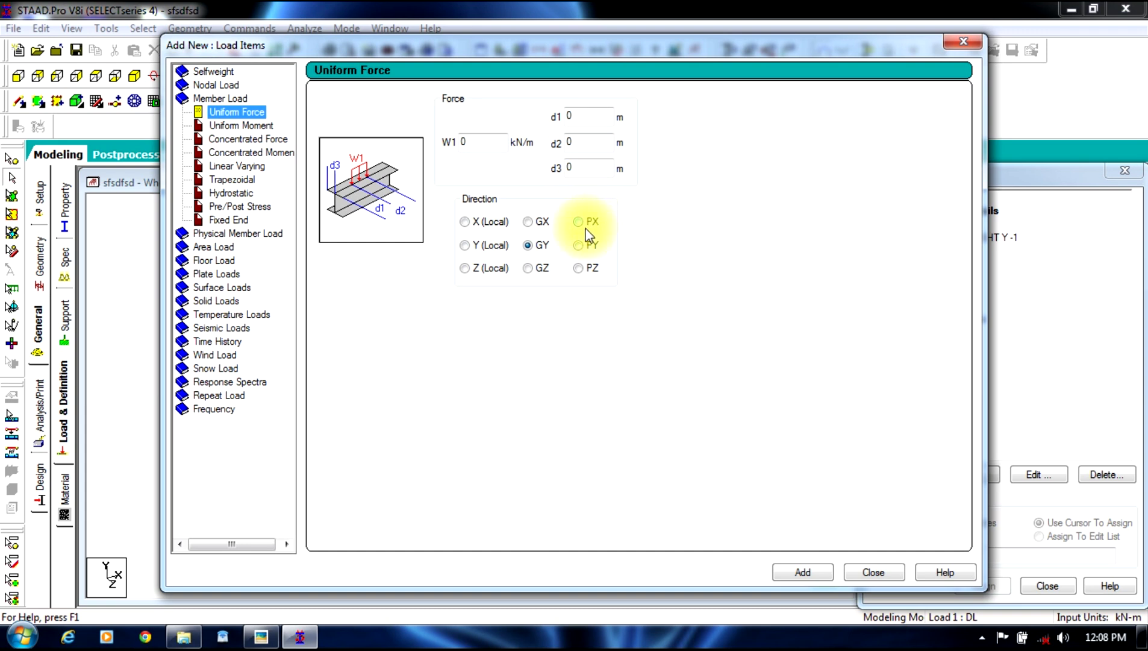
{"action": "left_click", "coordinate": [487, 135]}
{"action": "key", "text": "BackSpace"}
{"action": "type", "text": "-"}
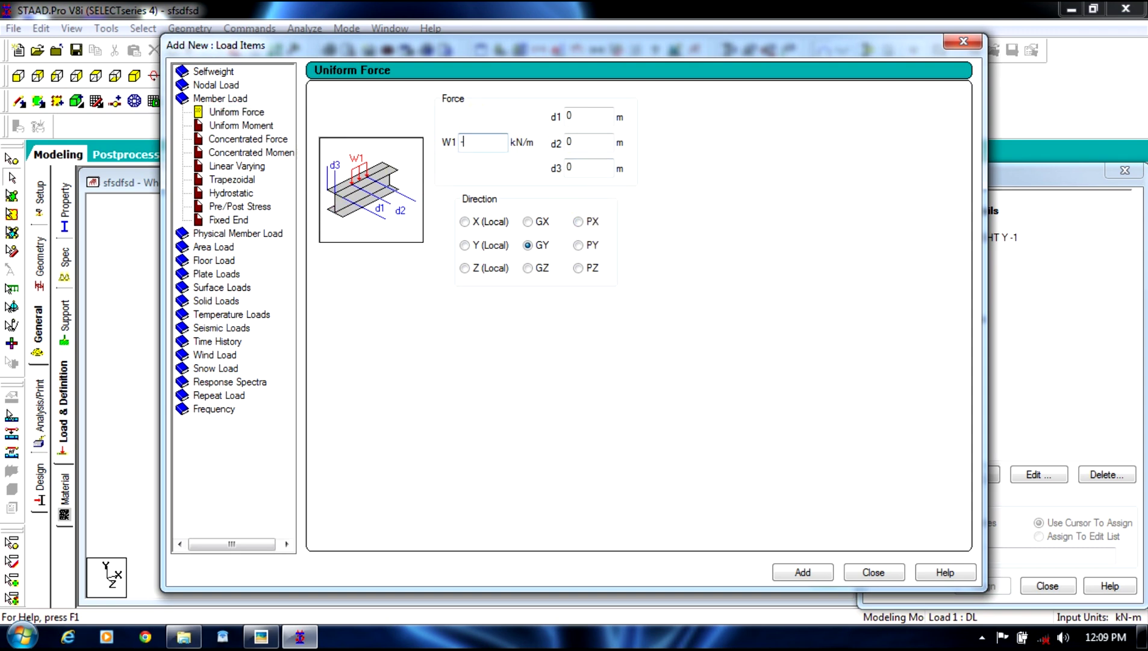
{"action": "type", "text": "6"}
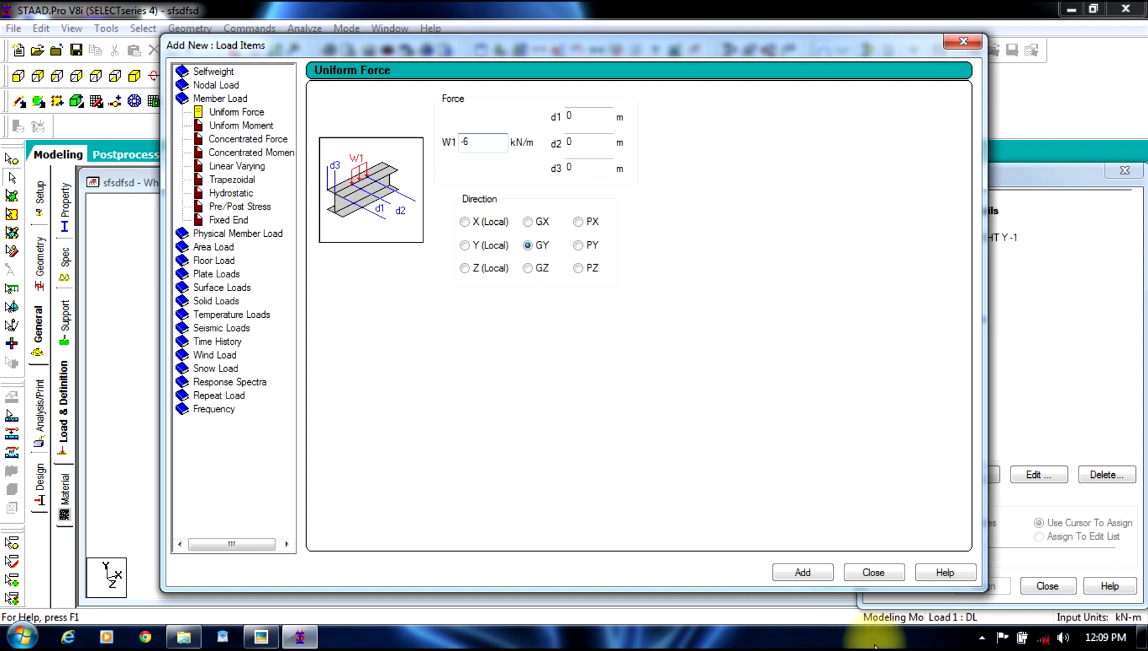
{"action": "left_click", "coordinate": [818, 578]}
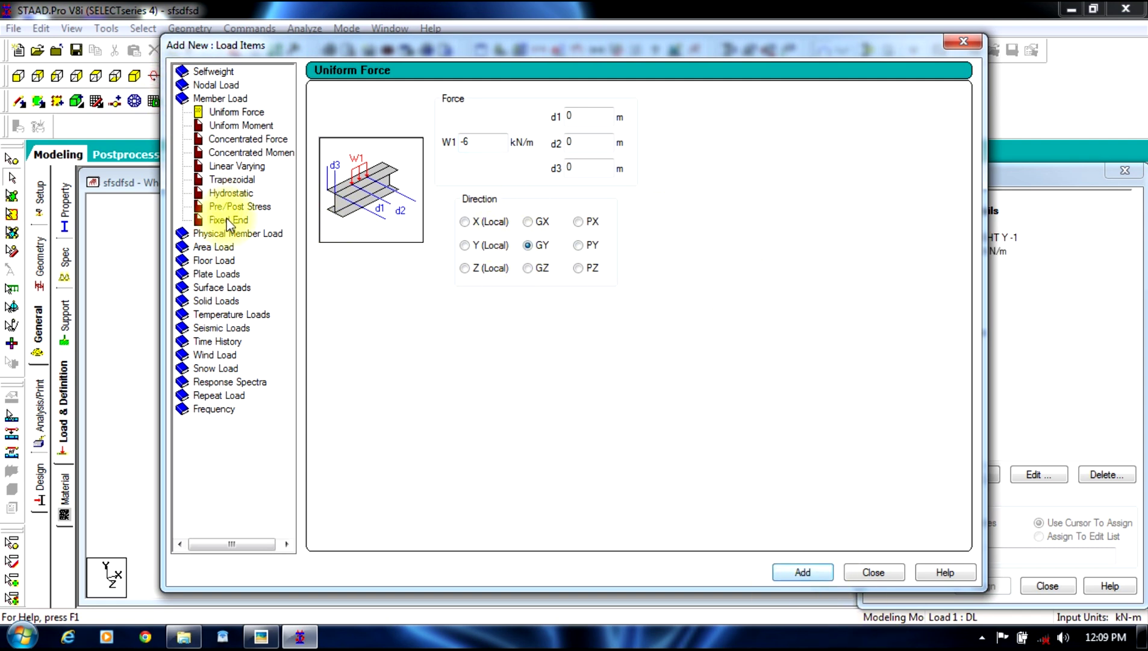
- Add a -4 kN/m² floor load over Y range 4 to 24 m, declining auto save
{"action": "left_click", "coordinate": [220, 262]}
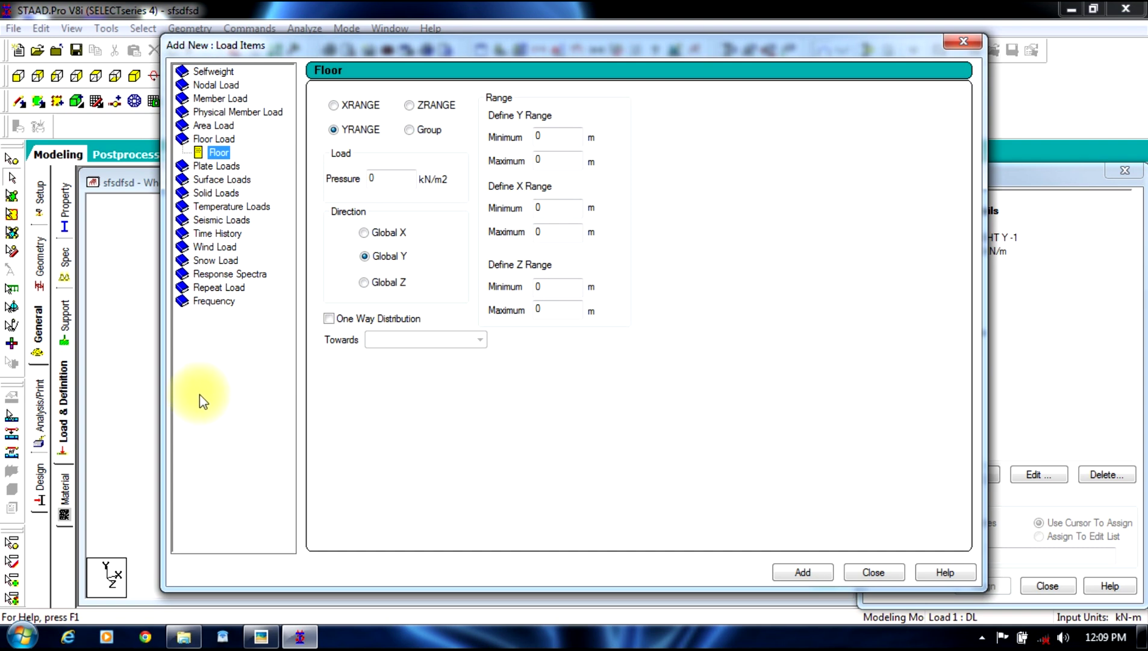
{"action": "double_click", "coordinate": [378, 179]}
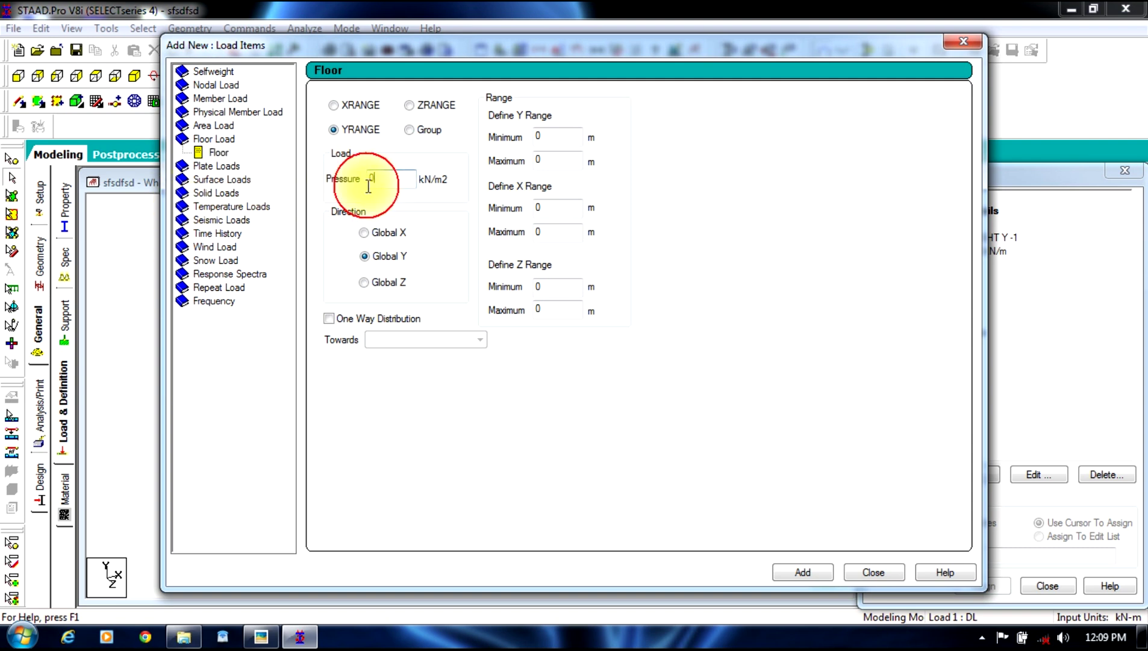
{"action": "type", "text": "-4"}
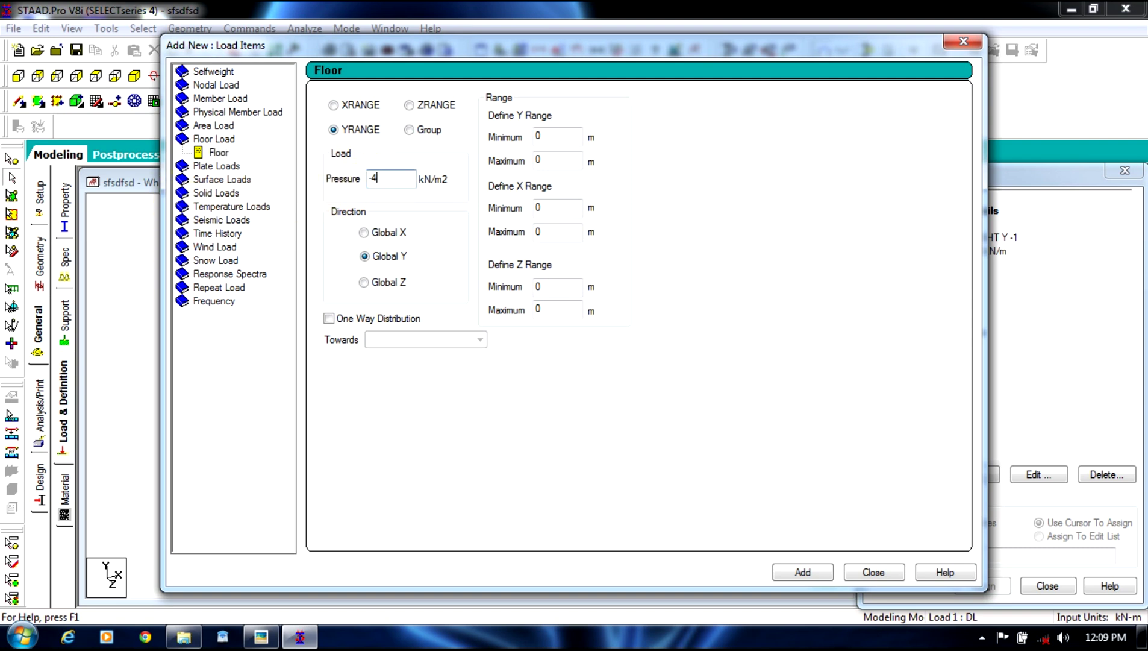
{"action": "double_click", "coordinate": [553, 136]}
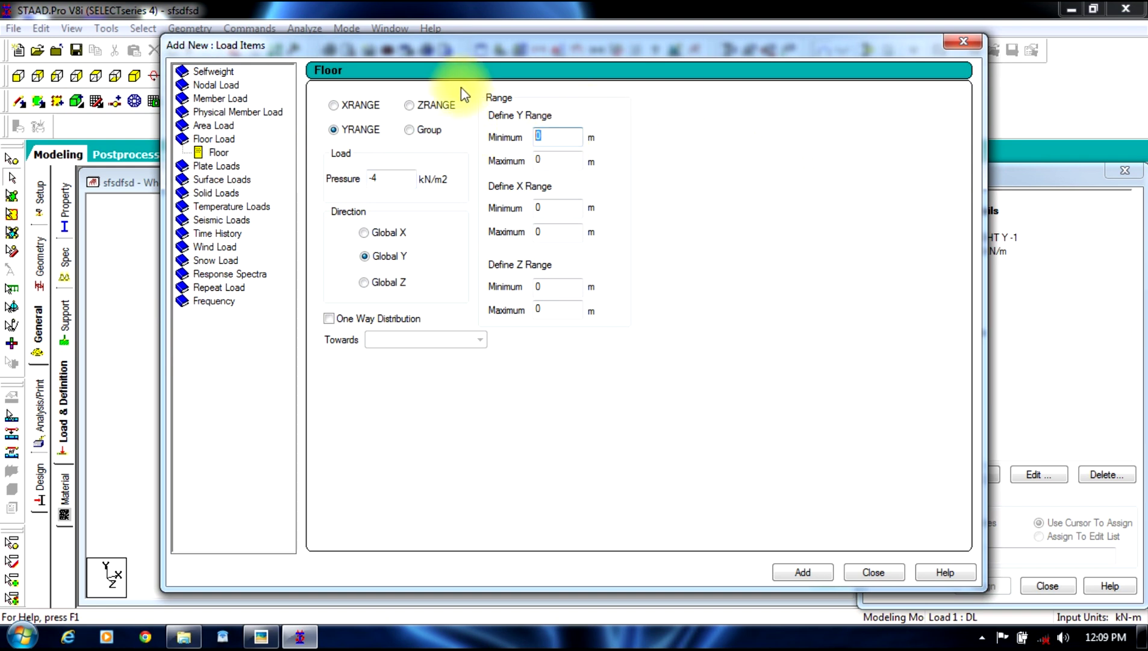
{"action": "type", "text": "4"}
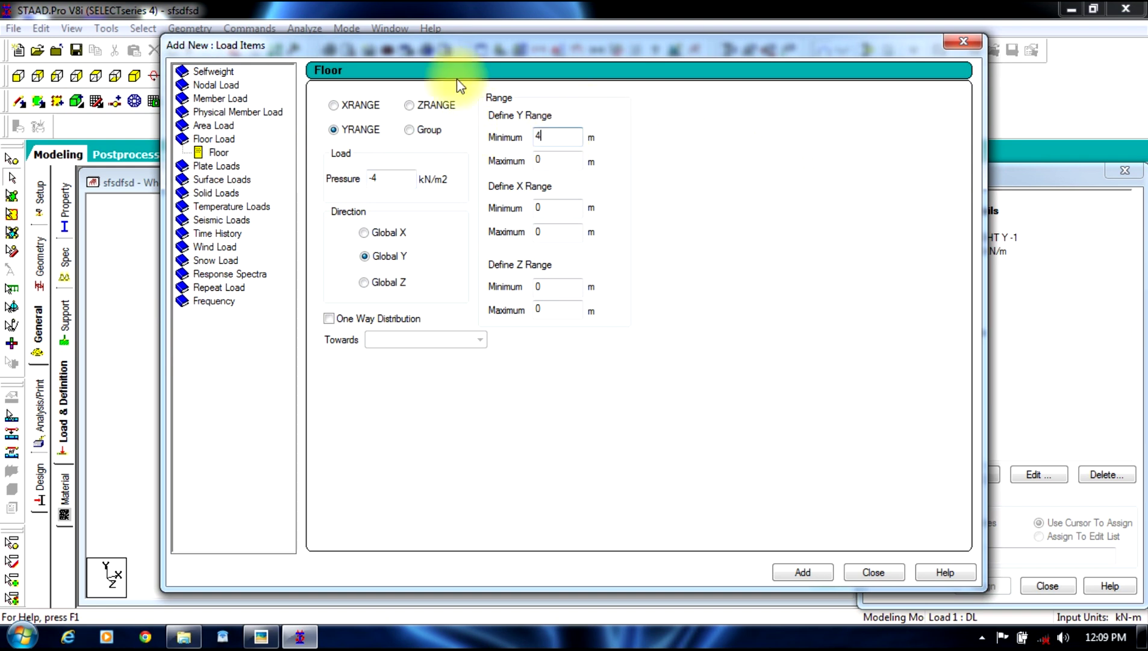
{"action": "double_click", "coordinate": [550, 159]}
{"action": "type", "text": "24"}
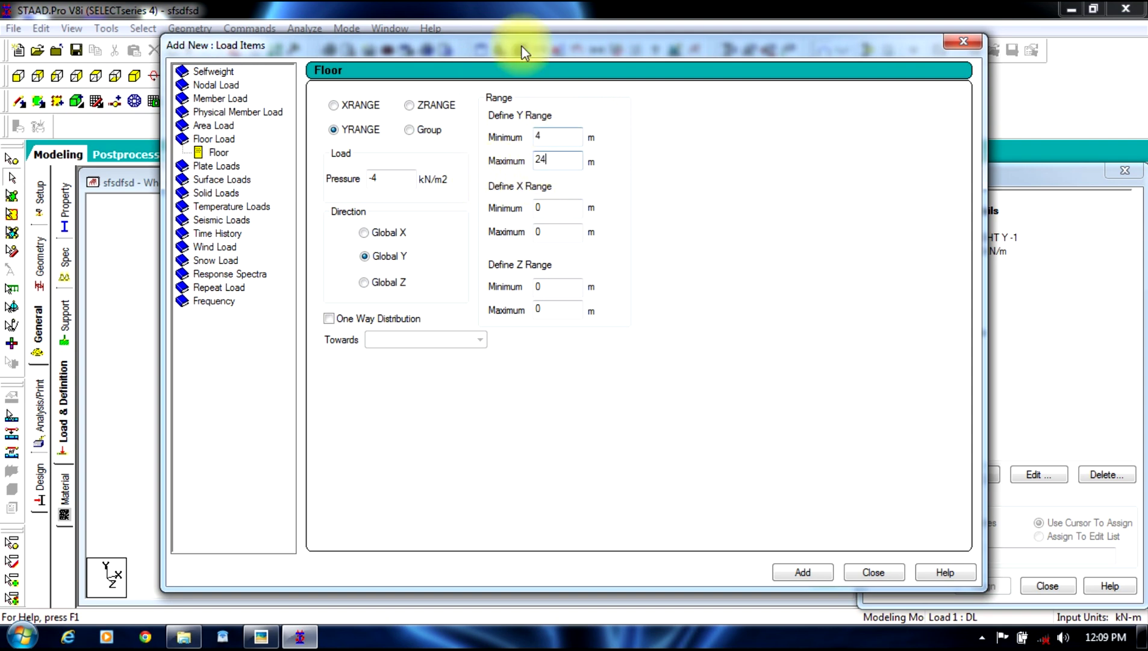
{"action": "left_click_drag", "start_coordinate": [522, 44], "coordinate": [1090, 22]}
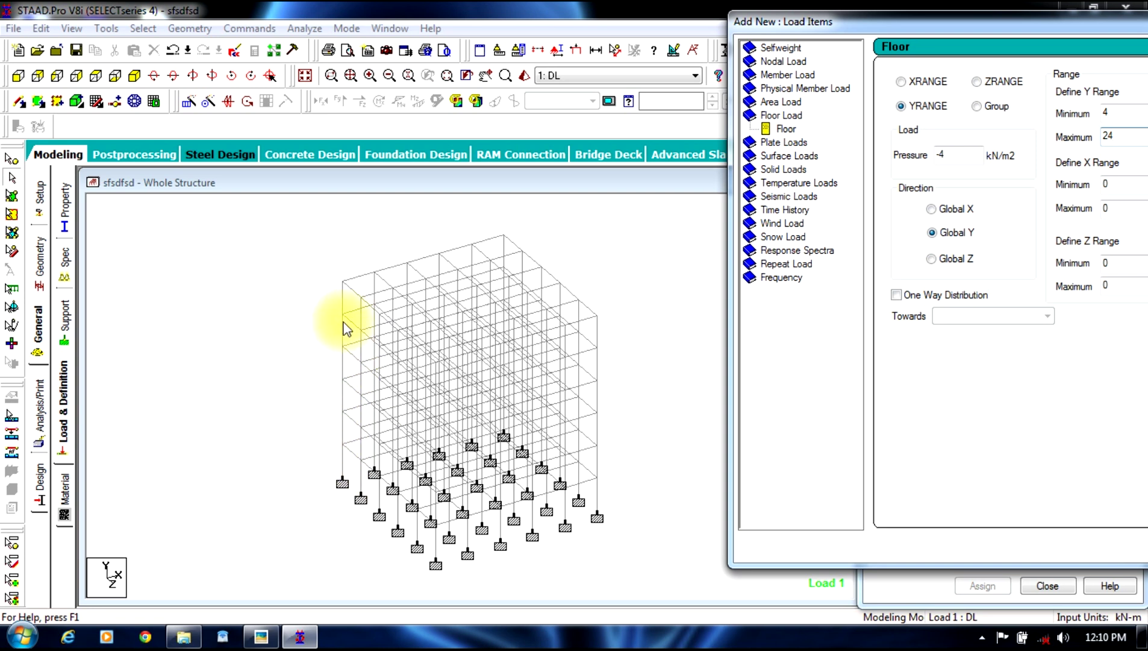
{"action": "left_click_drag", "start_coordinate": [767, 32], "coordinate": [251, 22]}
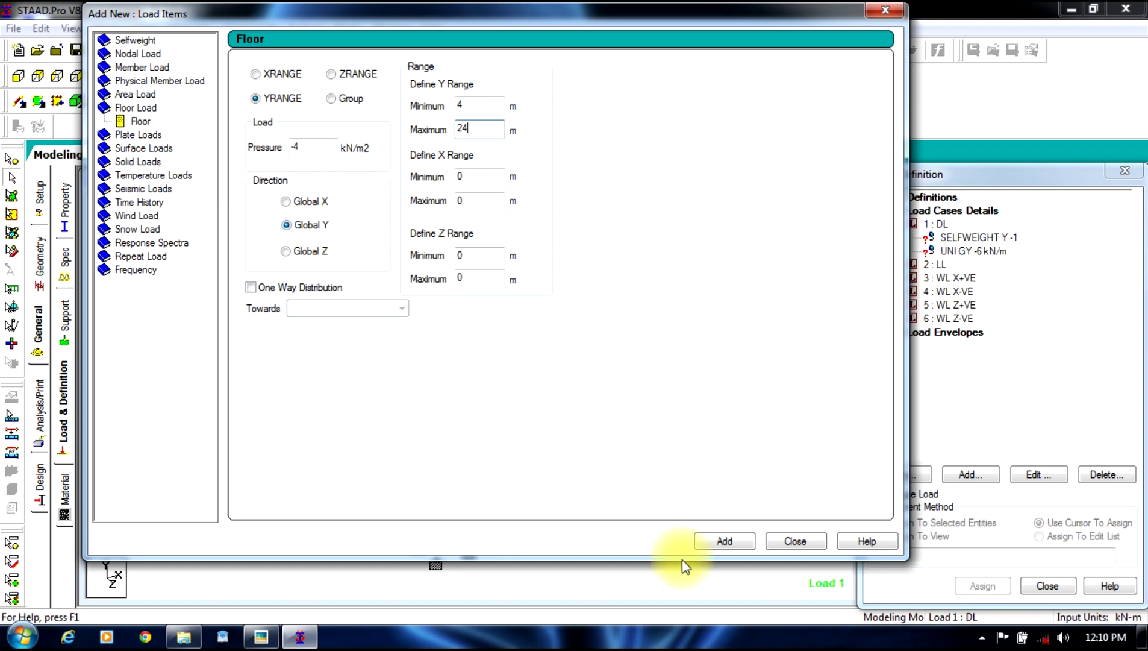
{"action": "left_click", "coordinate": [717, 539]}
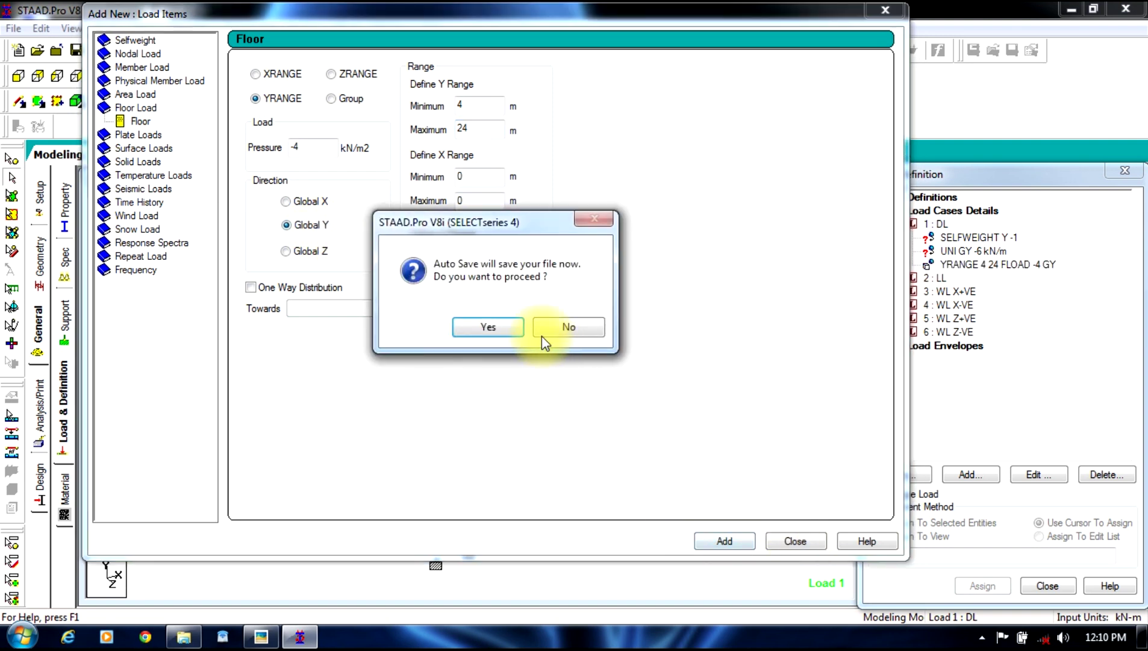
{"action": "left_click", "coordinate": [546, 330]}
- Add a floor load to the LL case: pressure -2, global Y, Y range min 4 to max 24
{"action": "left_click", "coordinate": [796, 541]}
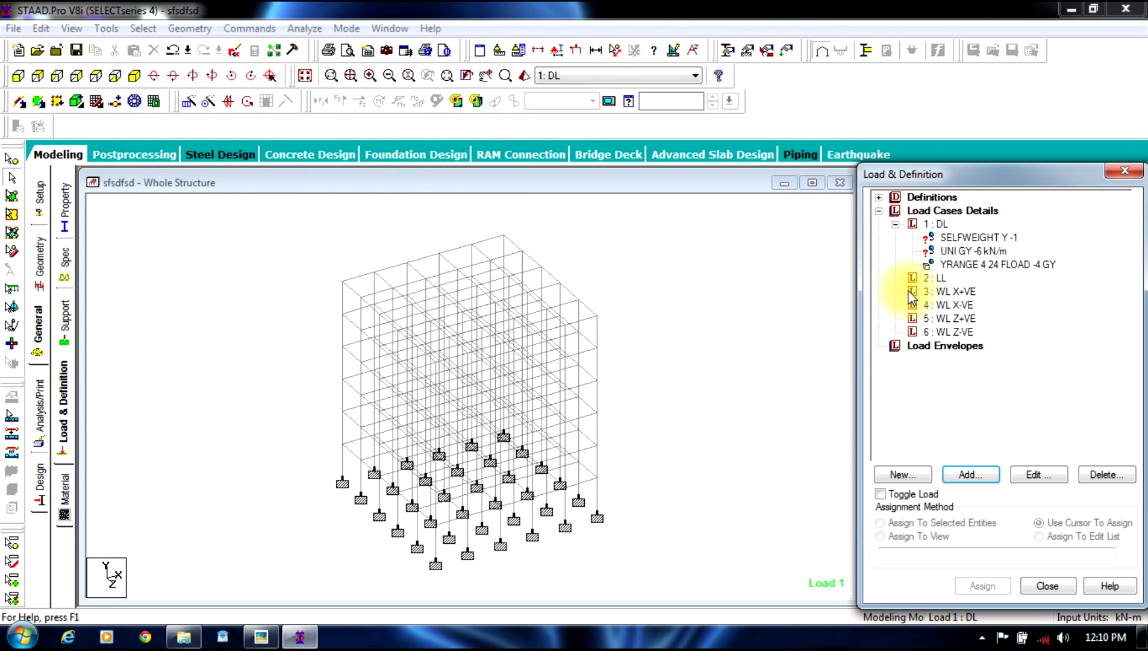
{"action": "left_click", "coordinate": [939, 278]}
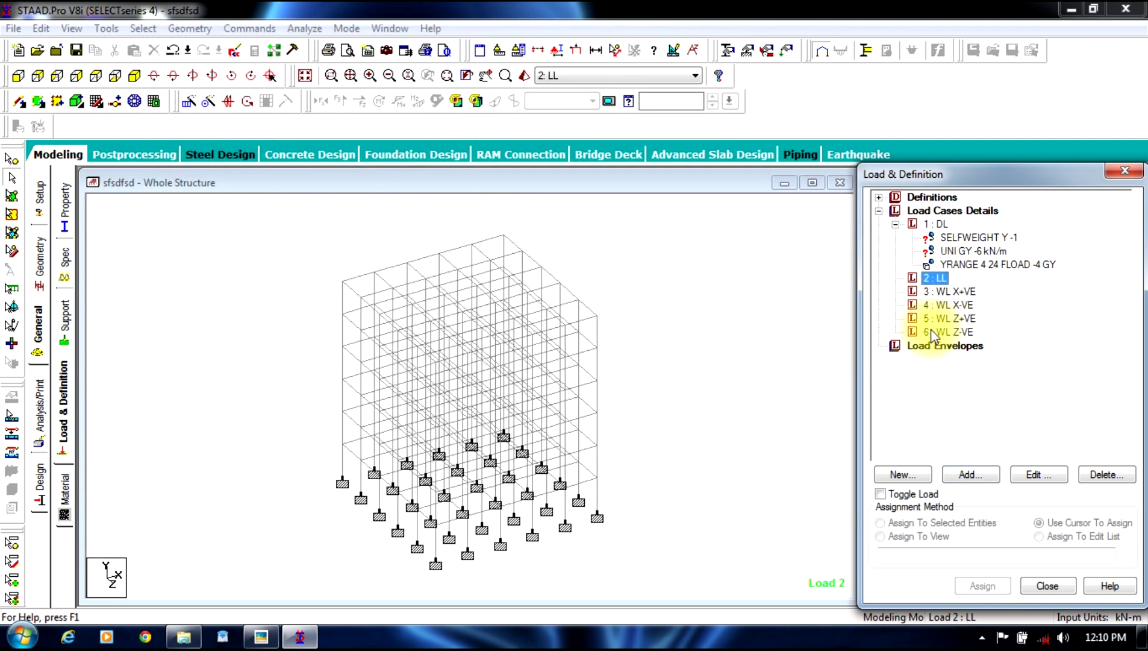
{"action": "left_click", "coordinate": [988, 474]}
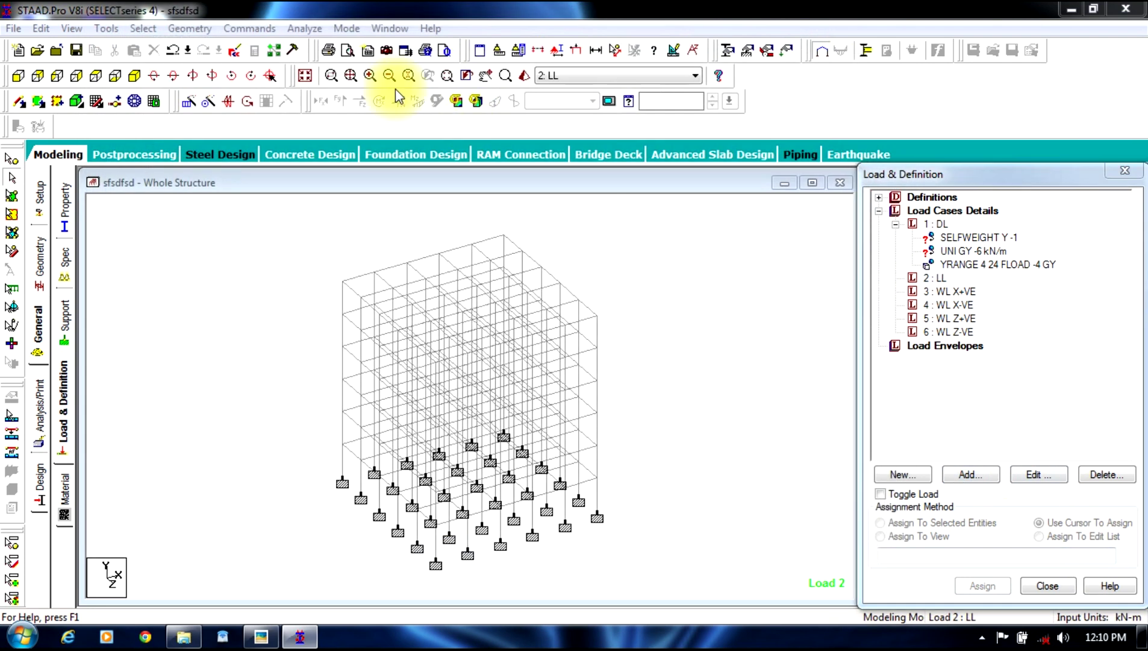
{"action": "left_click", "coordinate": [220, 152]}
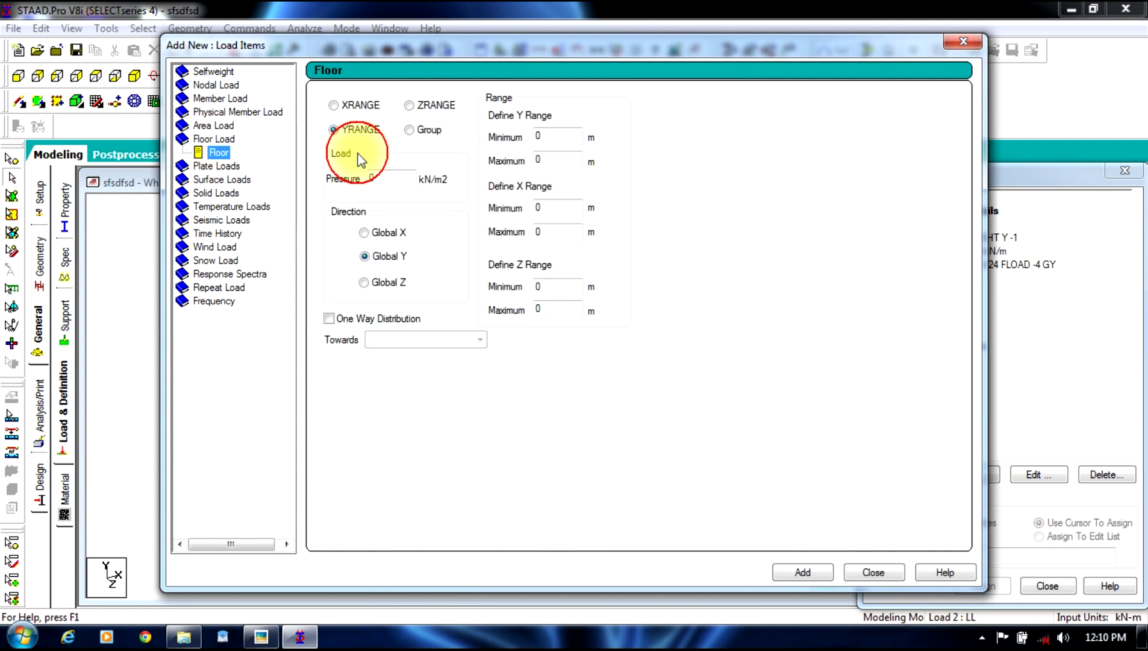
{"action": "left_click", "coordinate": [174, 162]}
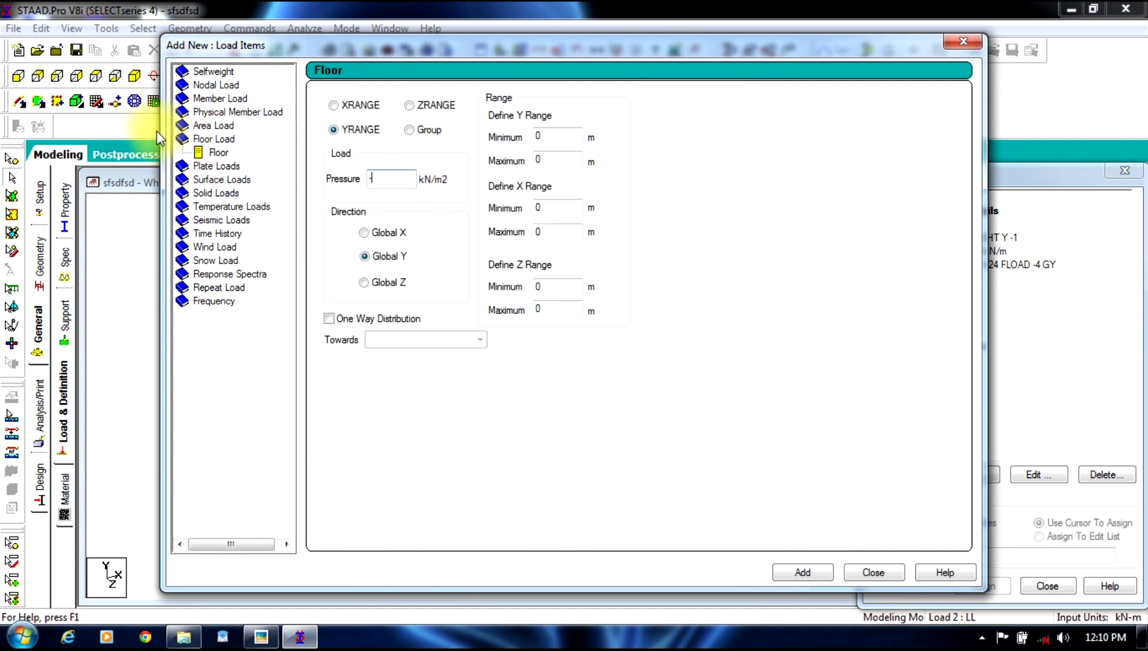
{"action": "type", "text": "-2"}
{"action": "double_click", "coordinate": [553, 137]}
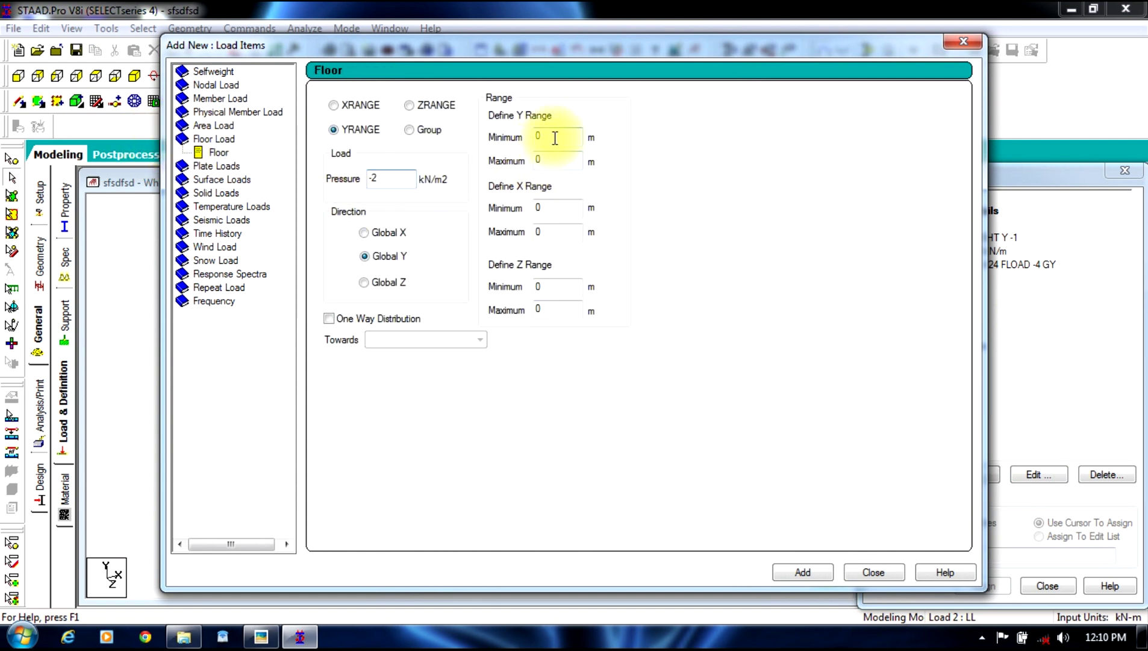
{"action": "type", "text": "4"}
{"action": "key", "text": "Tab"}
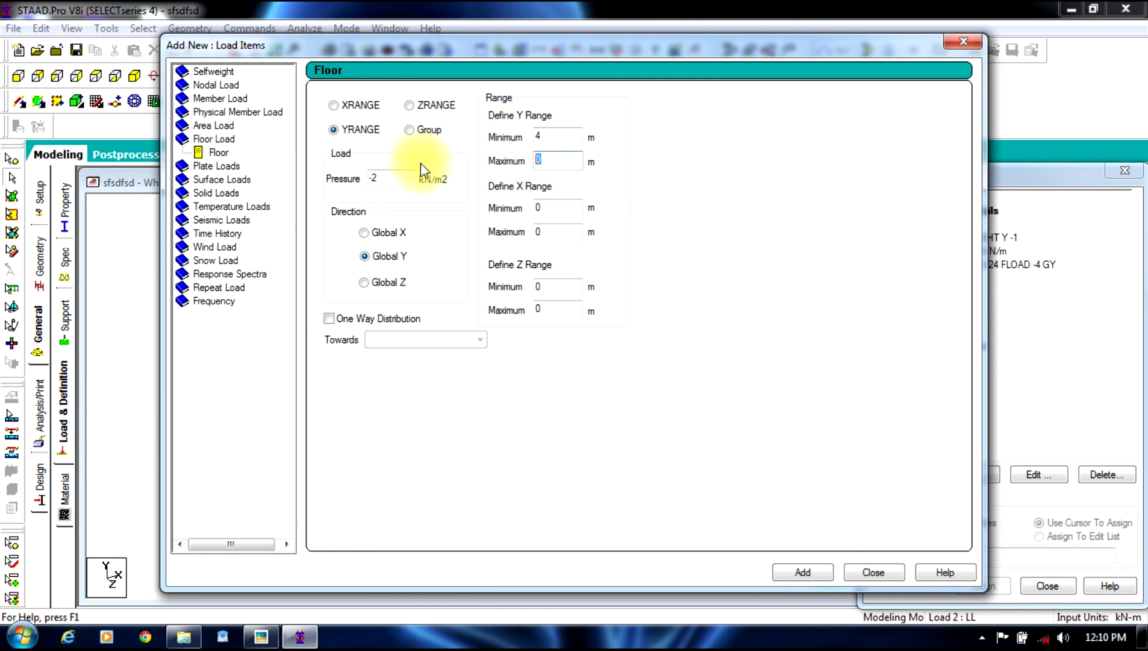
{"action": "type", "text": "24"}
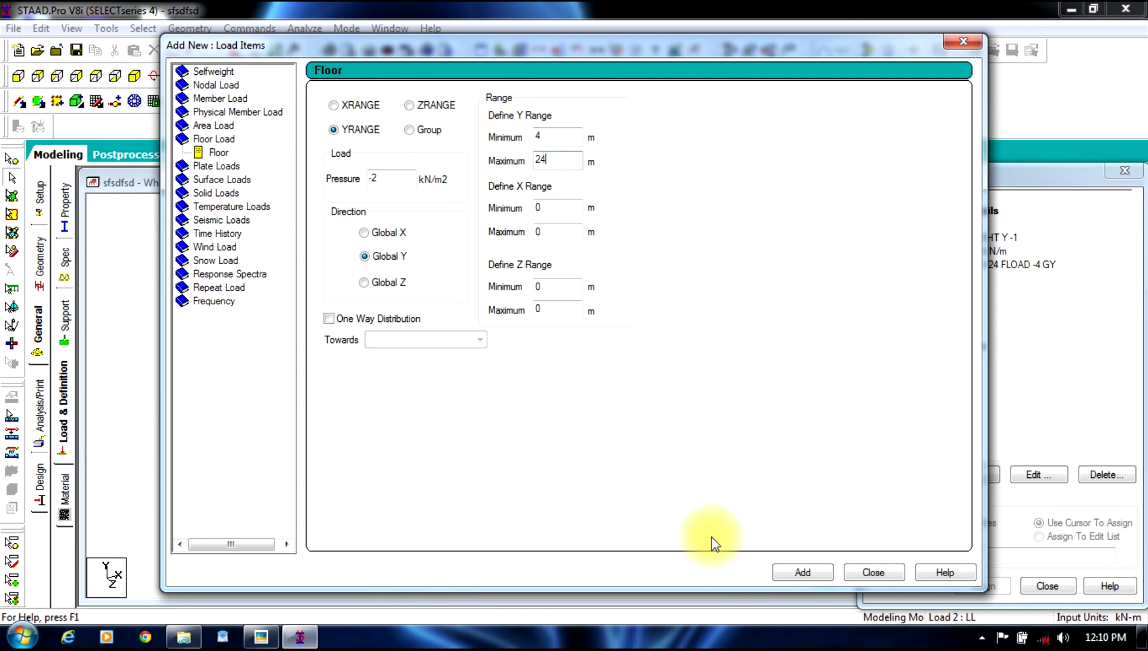
{"action": "left_click", "coordinate": [804, 572]}
{"action": "left_click", "coordinate": [871, 572]}
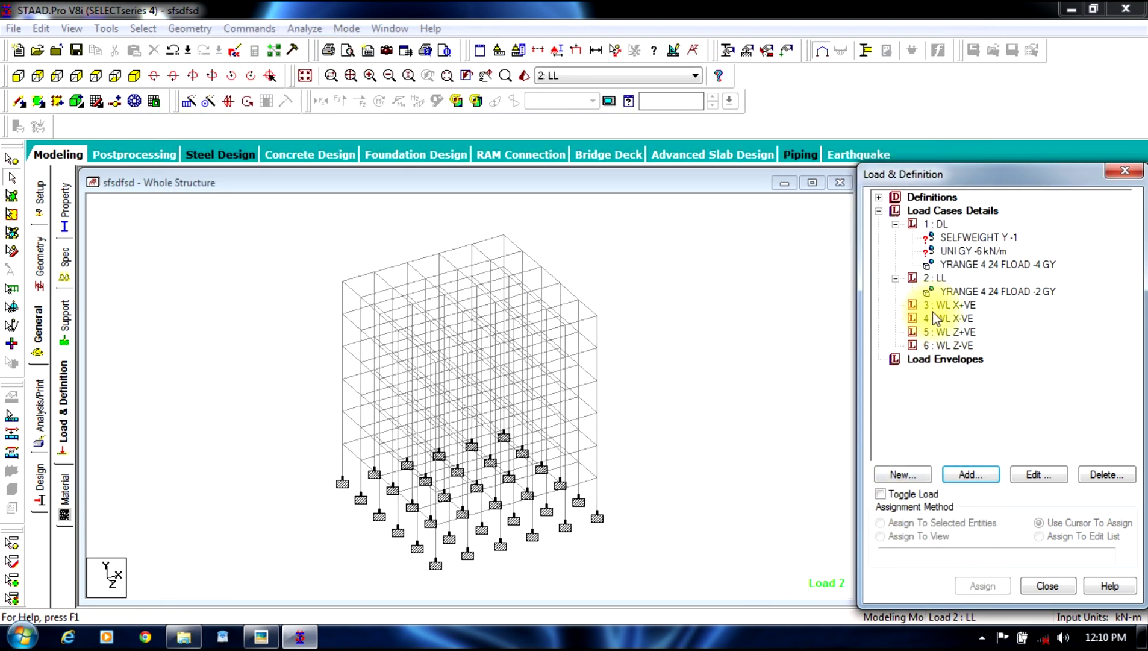
{"action": "left_click", "coordinate": [939, 305]}
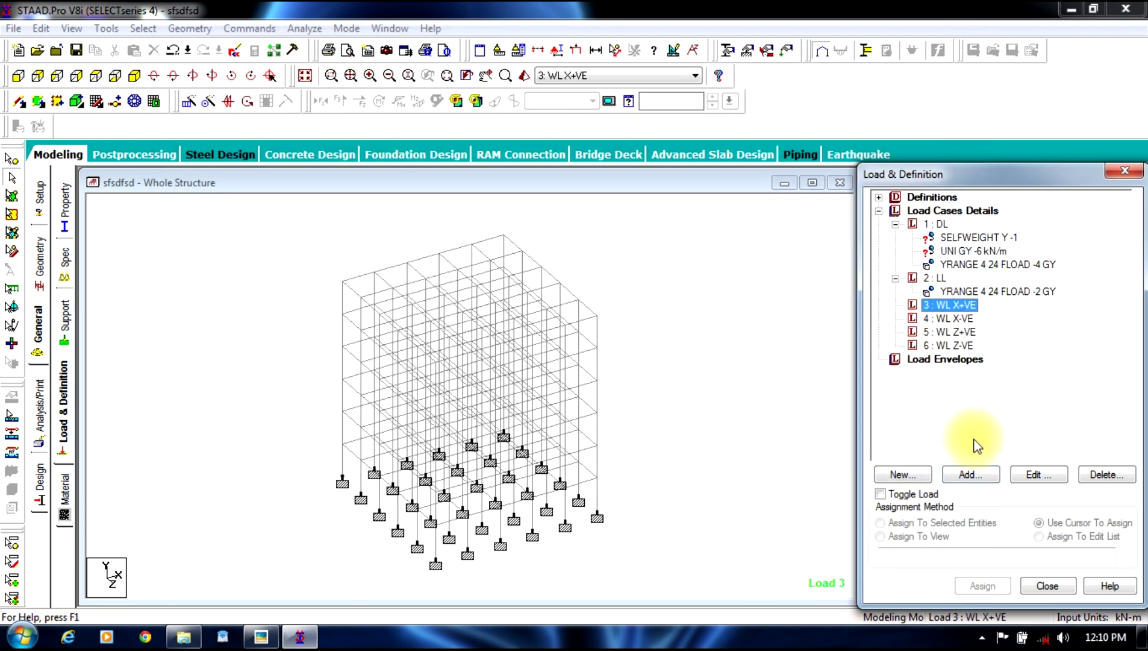
{"action": "left_click", "coordinate": [969, 476]}
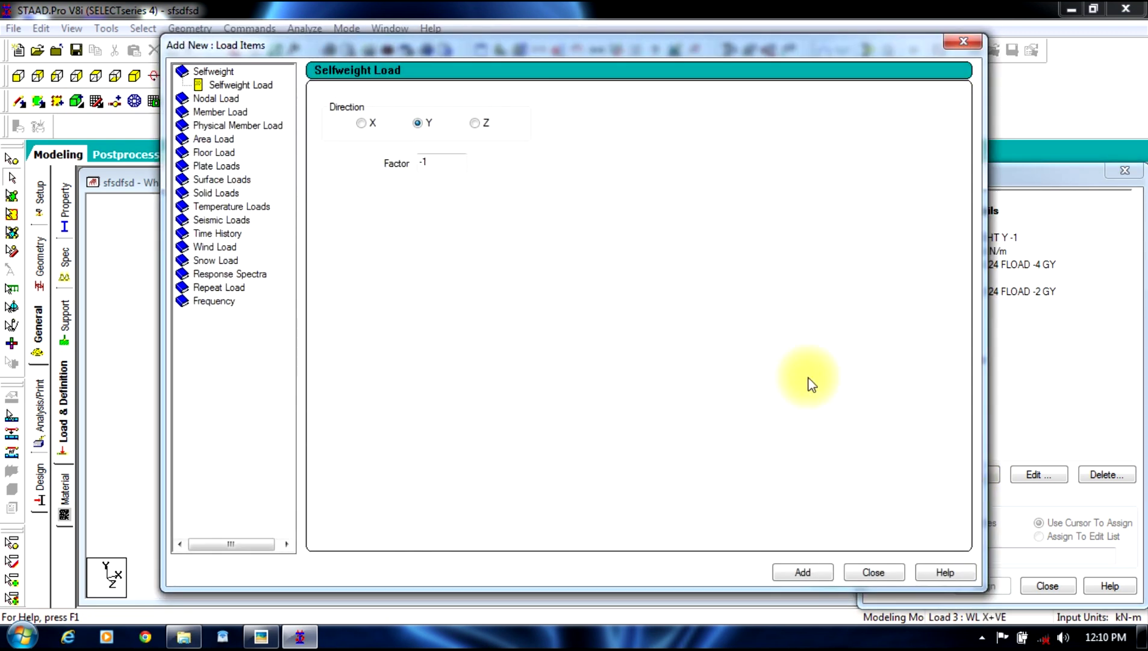
{"action": "left_click", "coordinate": [216, 247]}
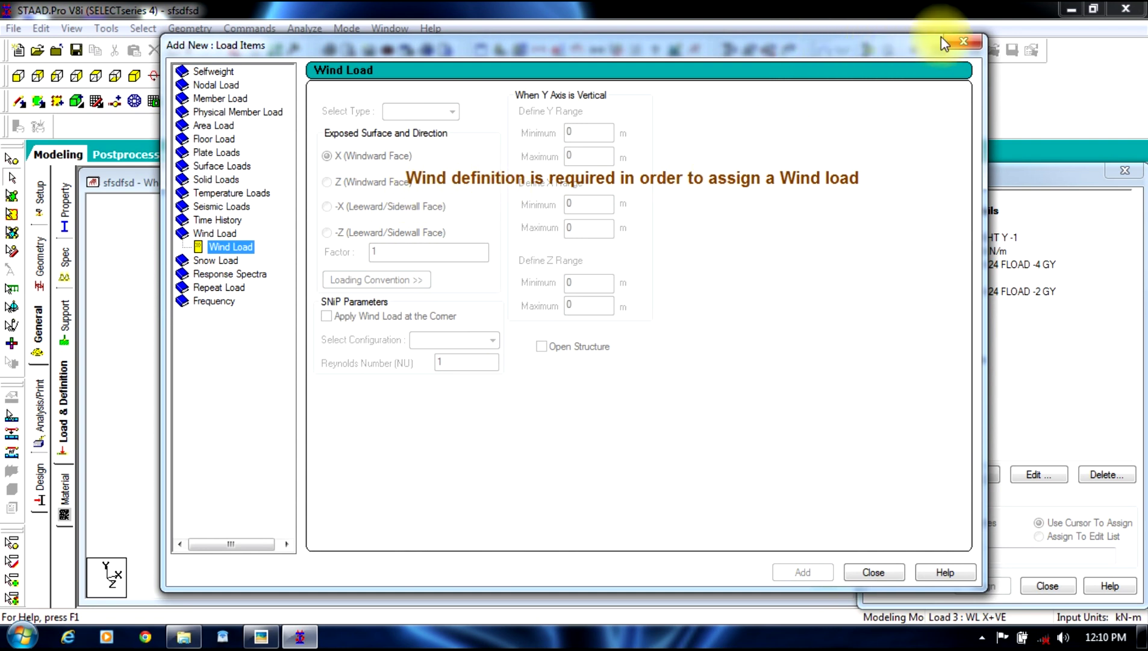
{"action": "left_click", "coordinate": [963, 41]}
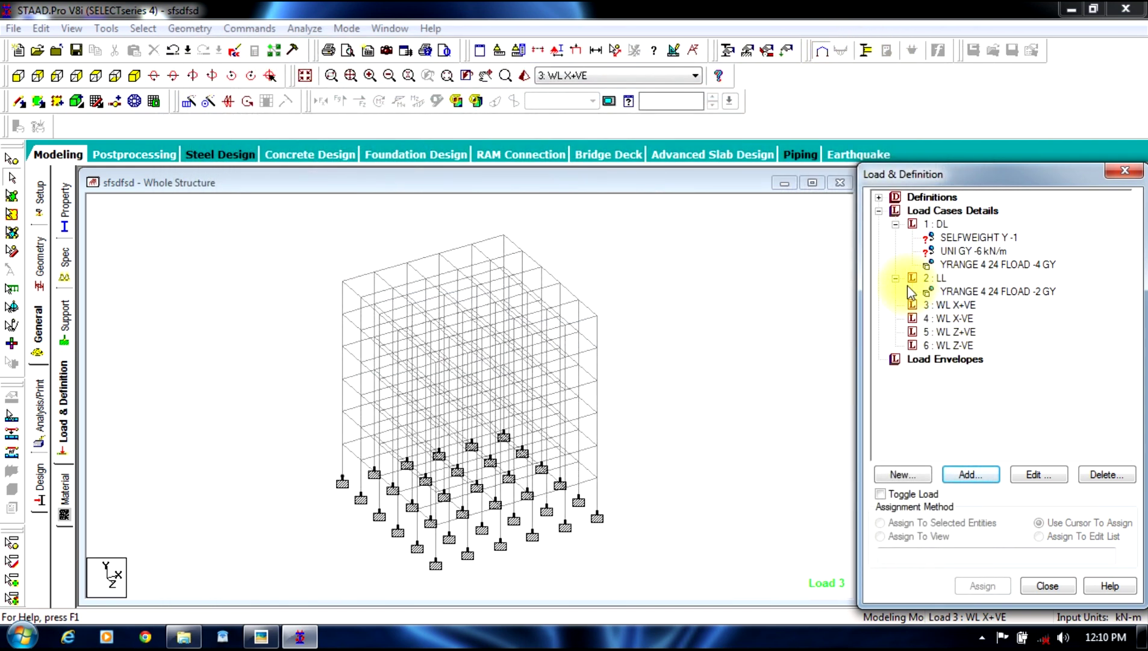
- Assign SELFWEIGHT Y -1 to all structure members, 1 to 576
{"action": "left_click", "coordinate": [937, 236]}
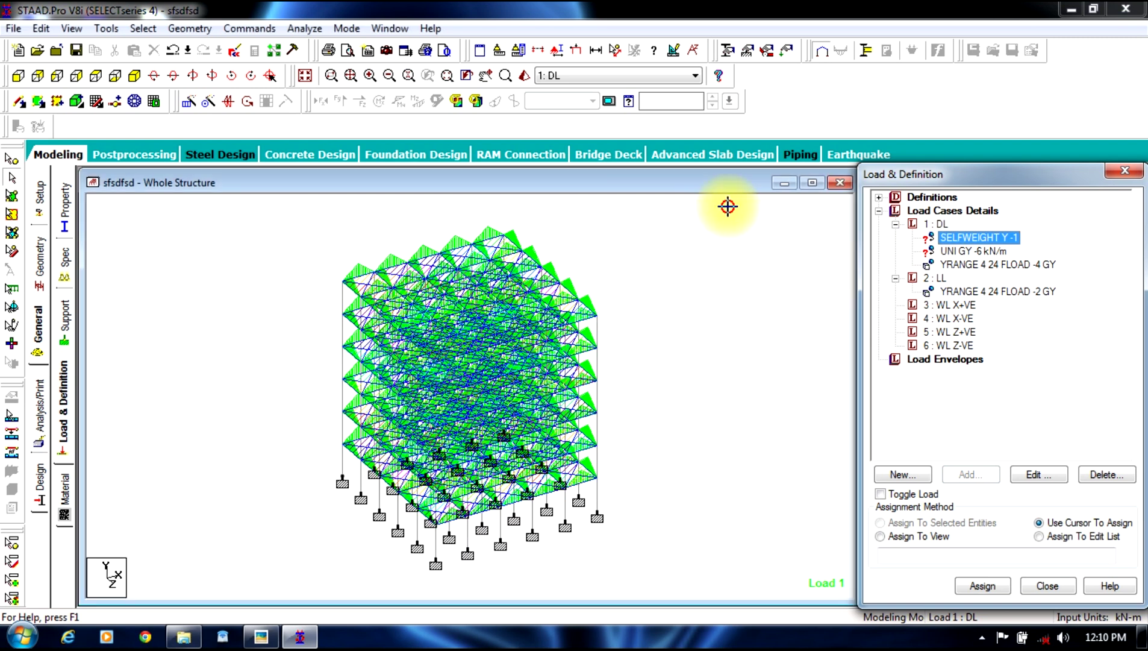
{"action": "left_click", "coordinate": [197, 548]}
{"action": "key", "text": "ctrl+a"}
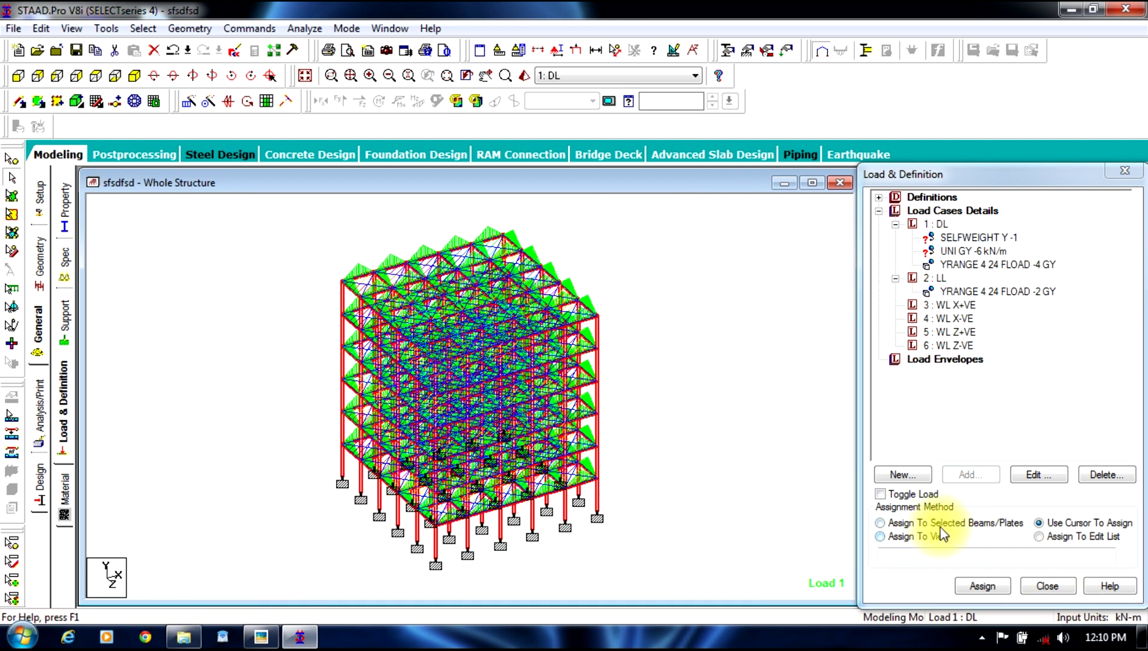
{"action": "left_click", "coordinate": [940, 523]}
{"action": "left_click", "coordinate": [980, 586]}
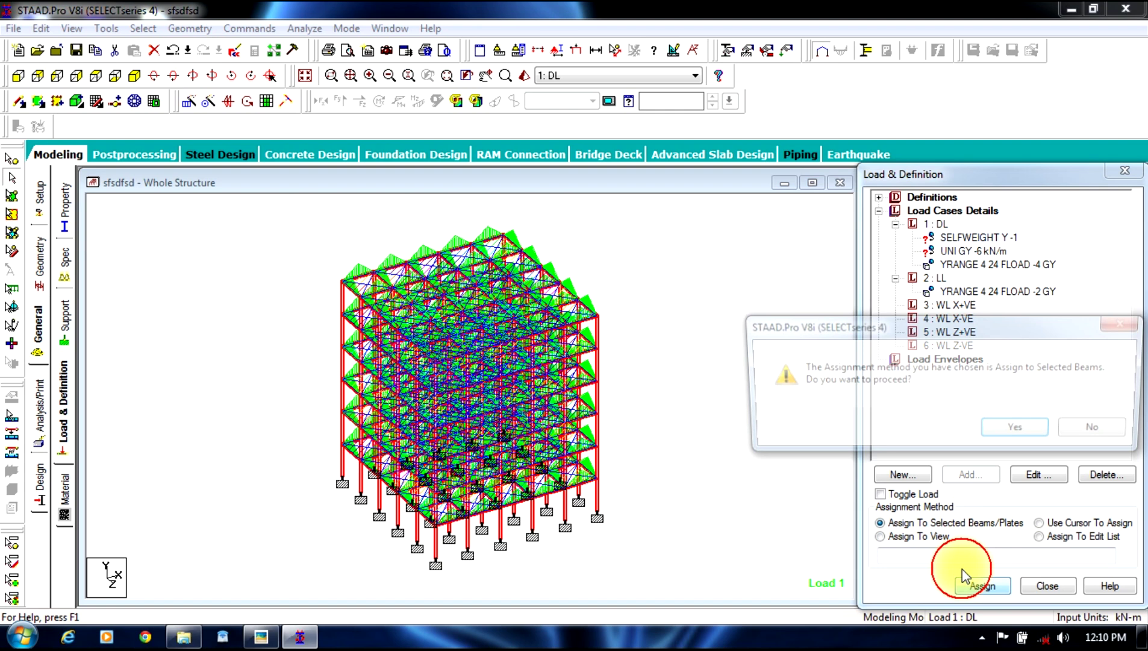
{"action": "left_click", "coordinate": [1014, 431]}
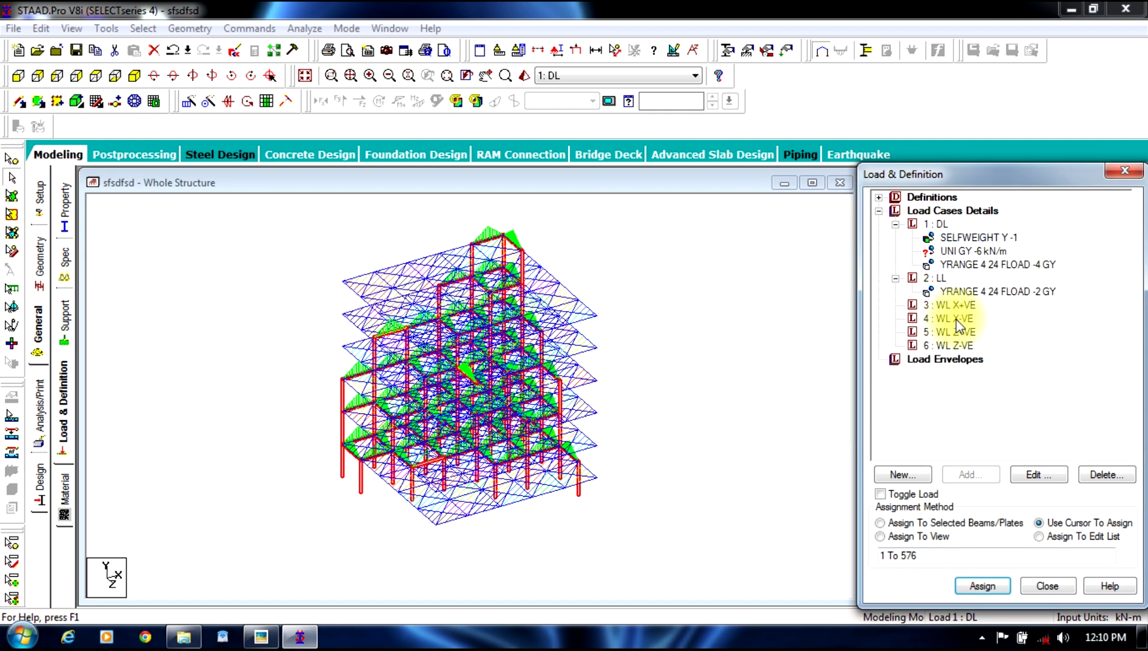
{"action": "left_click", "coordinate": [954, 250]}
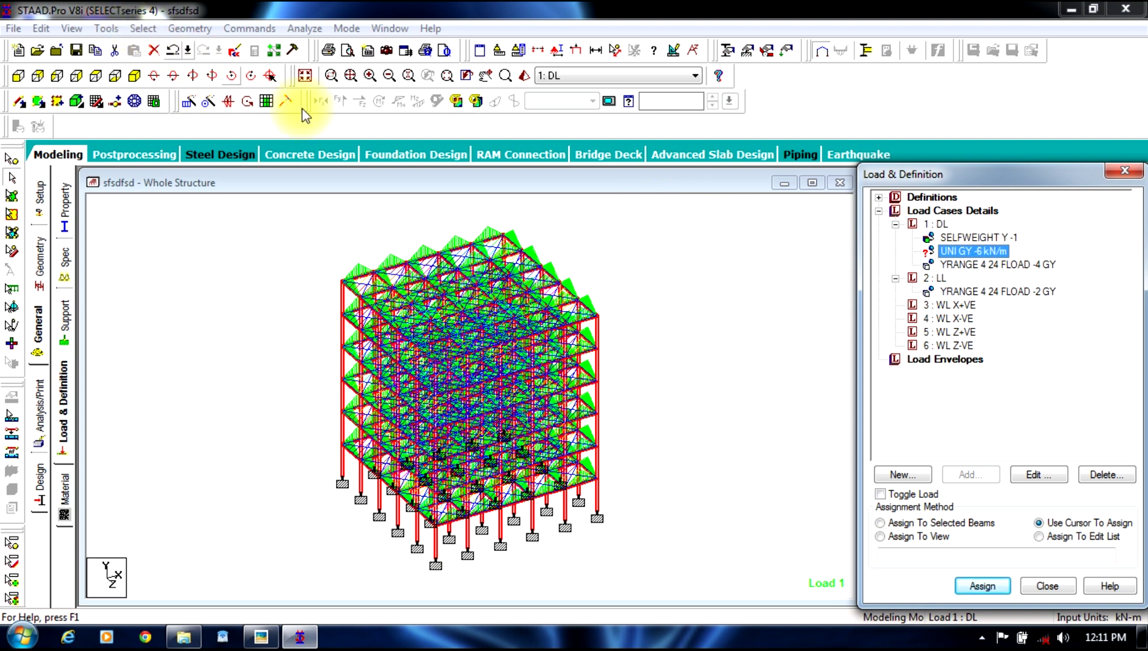
- Pick the UNI GY -6 kN/m load and select all beams parallel to X and Z
{"action": "left_click", "coordinate": [623, 241]}
{"action": "left_click", "coordinate": [971, 251]}
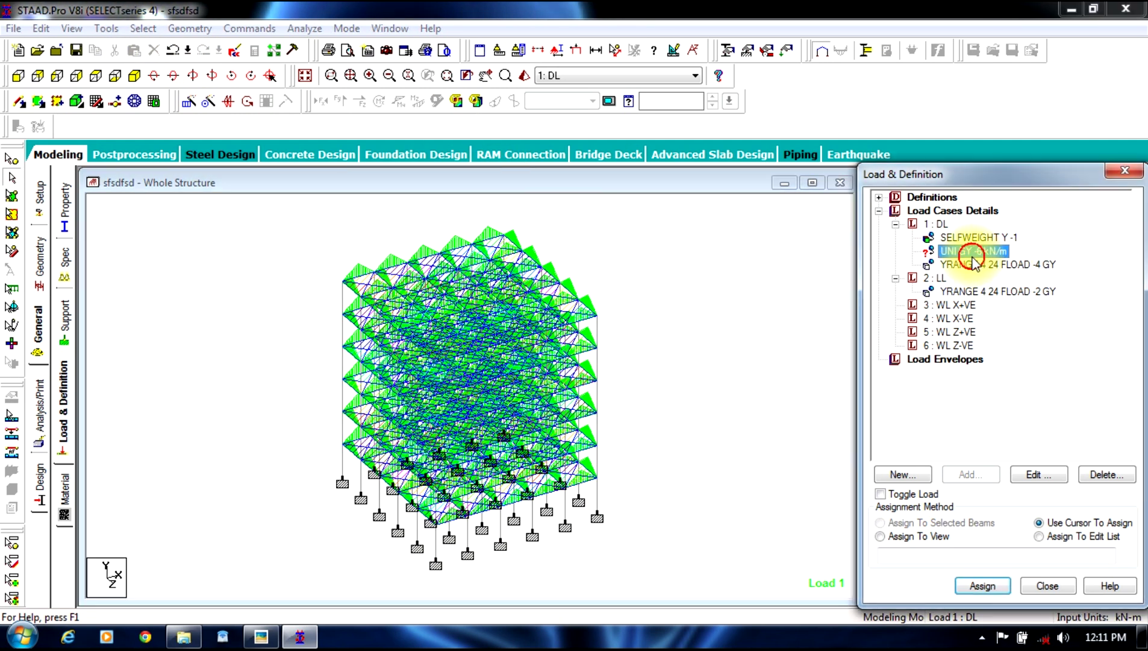
{"action": "left_click", "coordinate": [147, 30]}
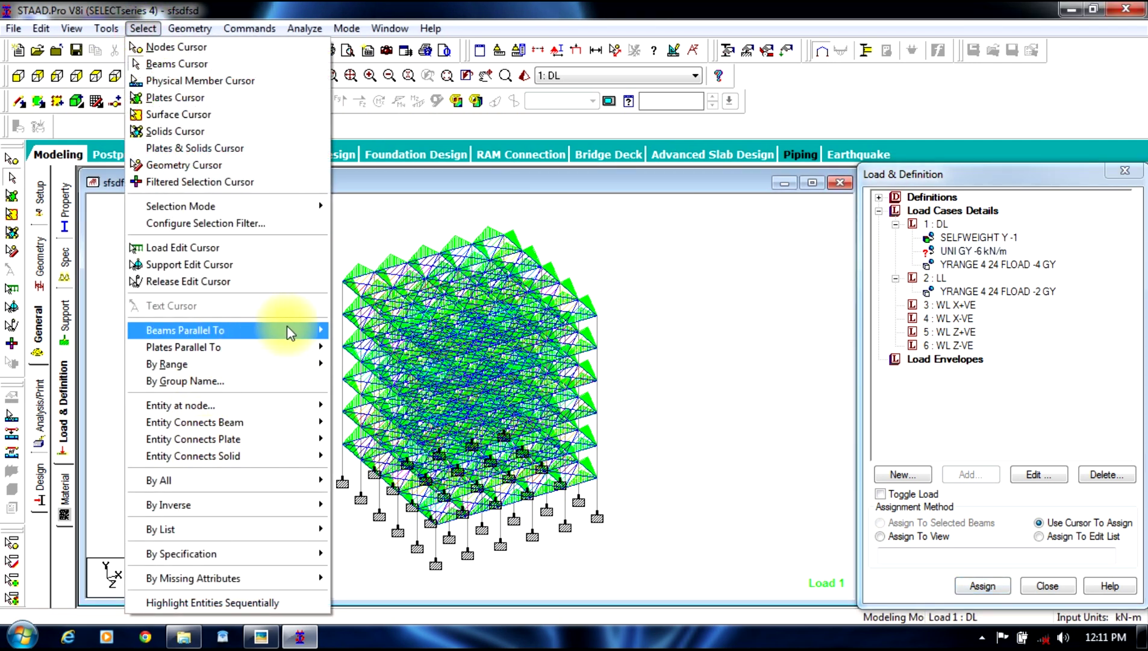
{"action": "mouse_move", "coordinate": [287, 327]}
{"action": "left_click", "coordinate": [341, 330]}
{"action": "left_click", "coordinate": [143, 28]}
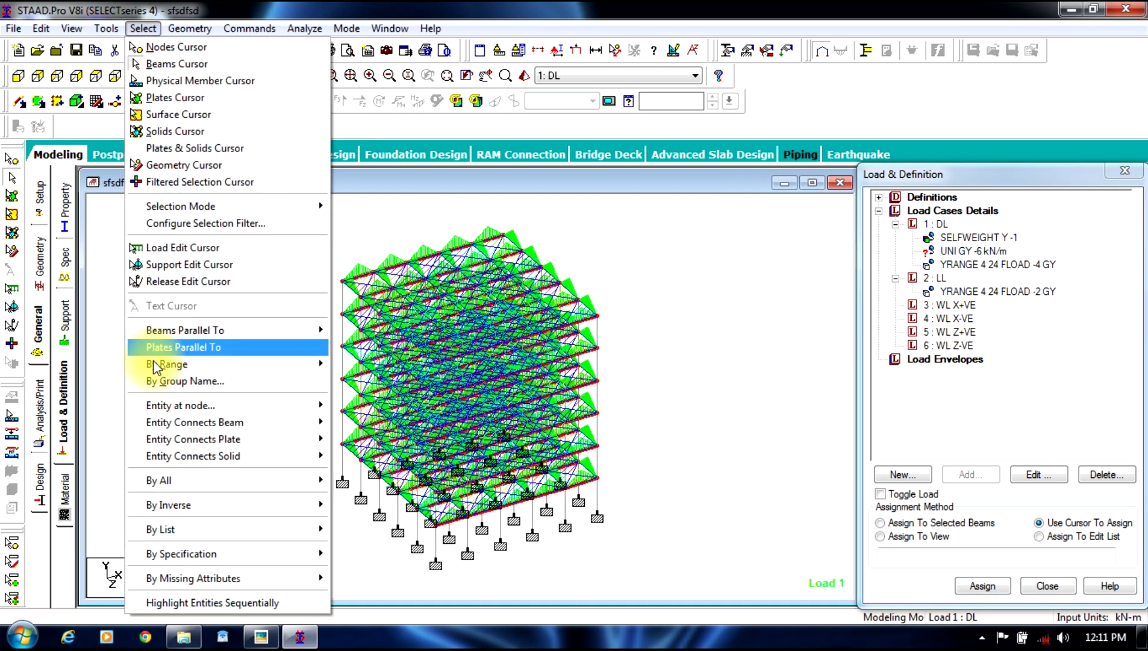
{"action": "mouse_move", "coordinate": [325, 329]}
{"action": "left_click", "coordinate": [352, 369]}
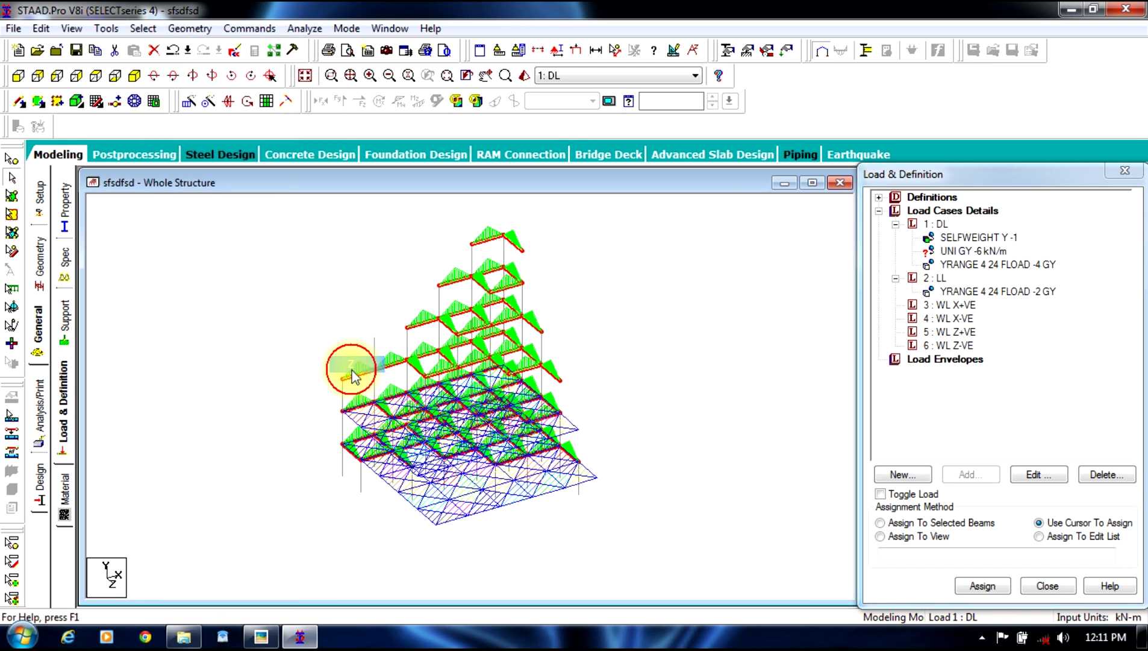
- Assign the -6 kN/m uniform load to the selected horizontal beams
{"action": "left_click", "coordinate": [908, 524]}
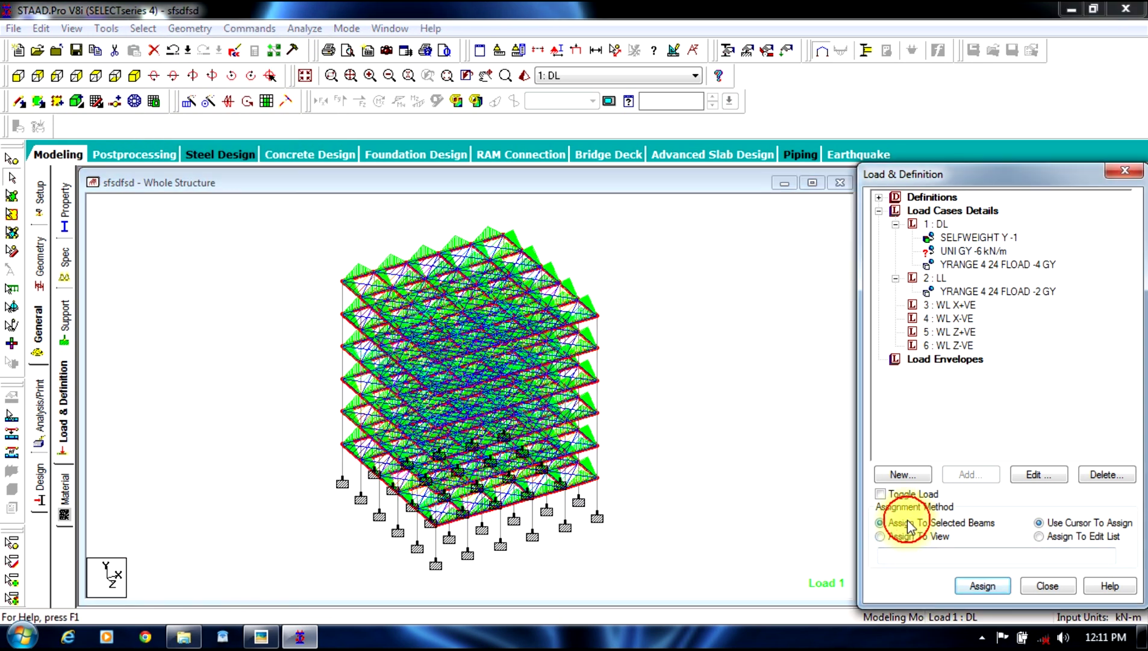
{"action": "left_click", "coordinate": [985, 584]}
{"action": "left_click", "coordinate": [1013, 428]}
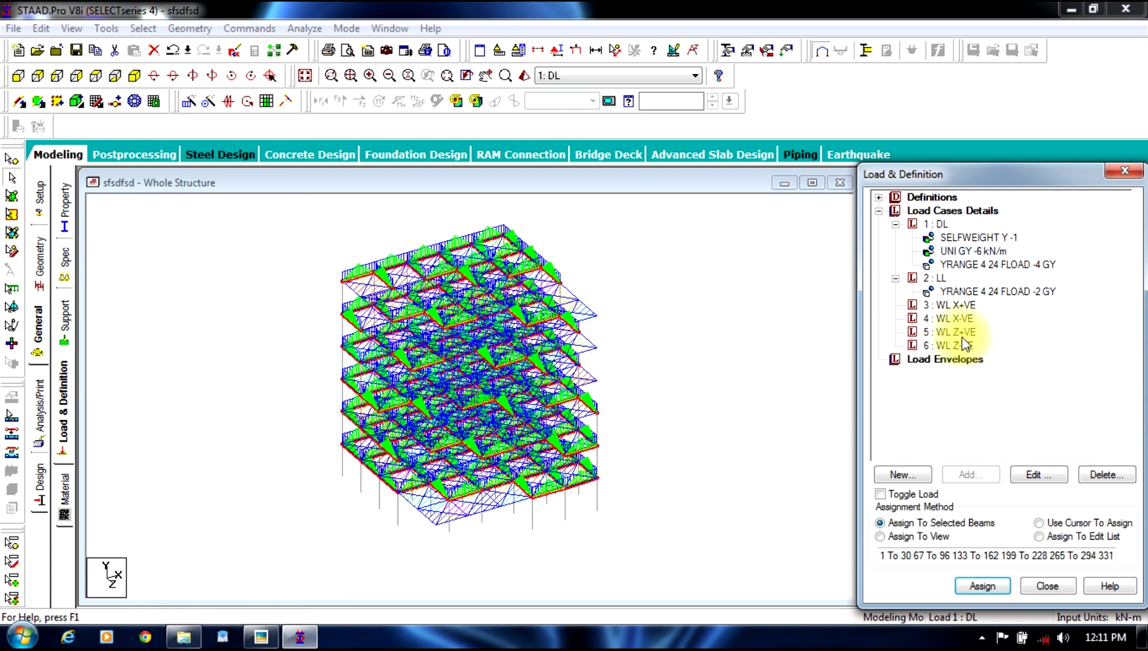
{"action": "left_click", "coordinate": [918, 224]}
{"action": "left_click", "coordinate": [896, 224]}
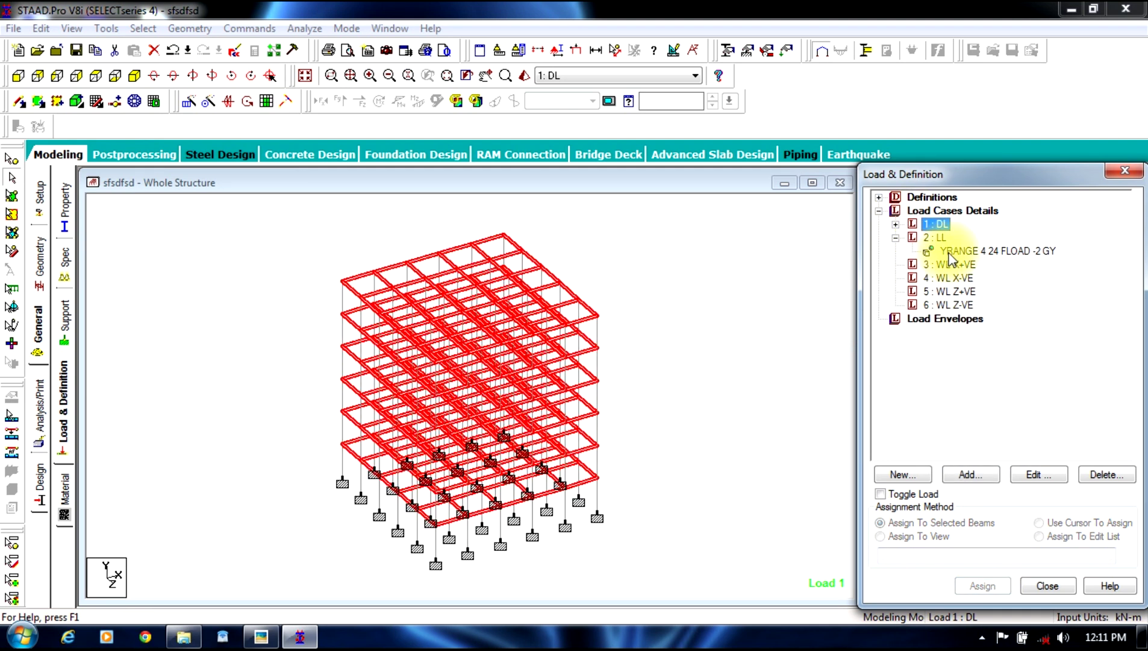
{"action": "left_click", "coordinate": [896, 237]}
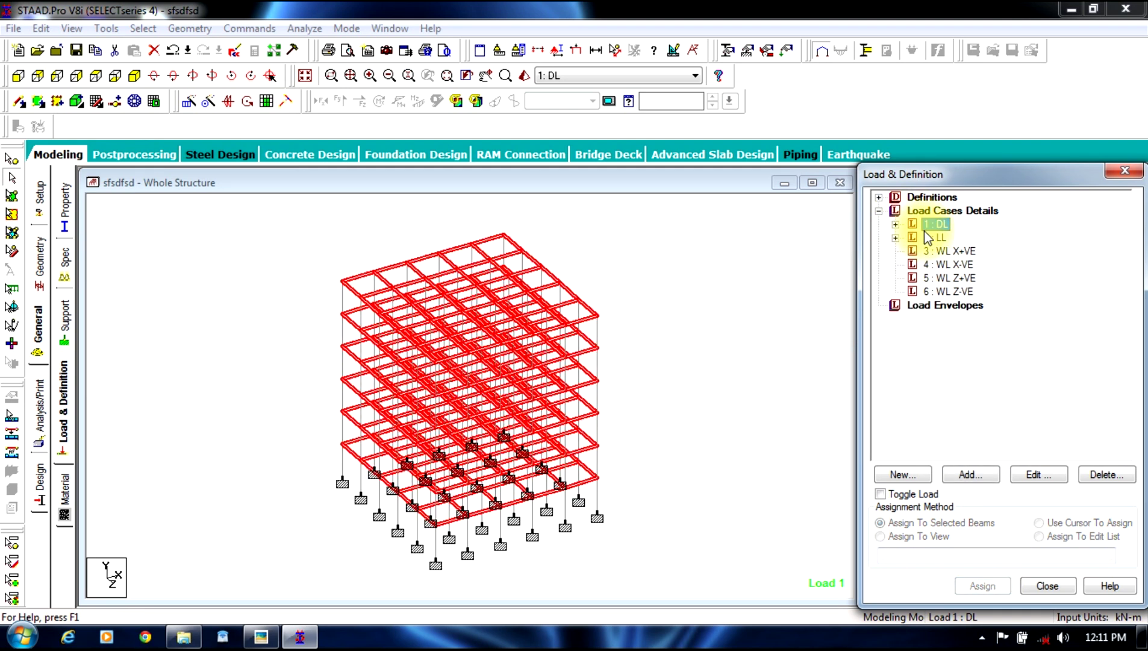
{"action": "left_click", "coordinate": [928, 238]}
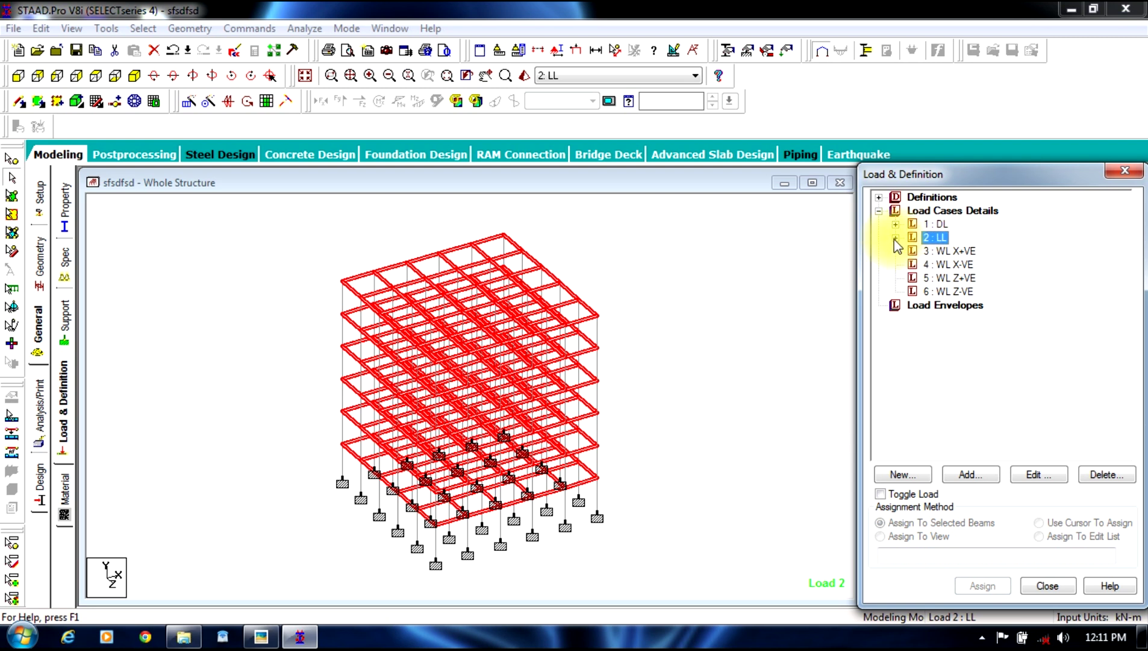
{"action": "left_click", "coordinate": [895, 238]}
{"action": "left_click", "coordinate": [950, 252]}
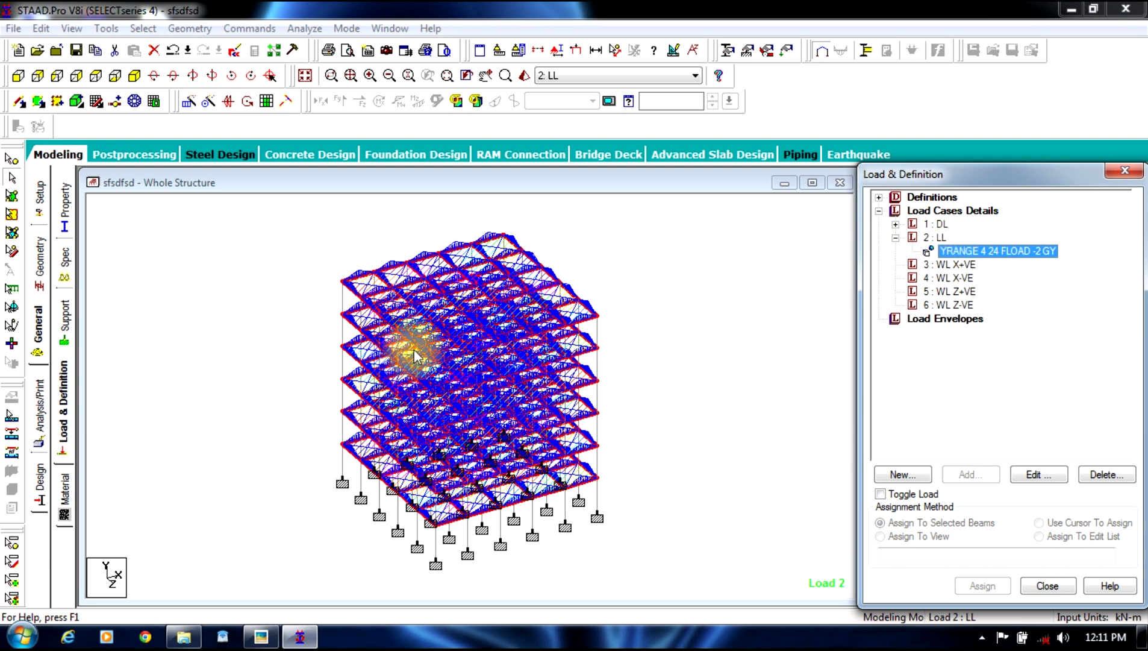
{"action": "left_click", "coordinate": [745, 286]}
{"action": "scroll", "coordinate": [474, 317], "scroll_direction": "up", "scroll_amount": 3}
{"action": "scroll", "coordinate": [471, 314], "scroll_direction": "down", "scroll_amount": 4}
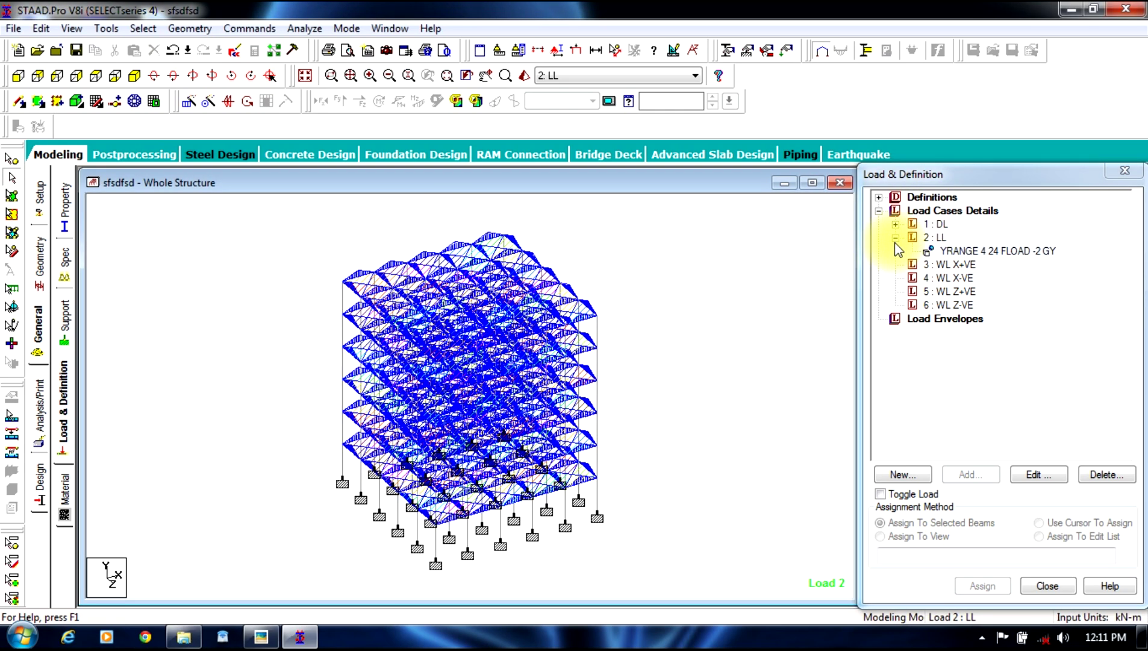
{"action": "left_click", "coordinate": [897, 238]}
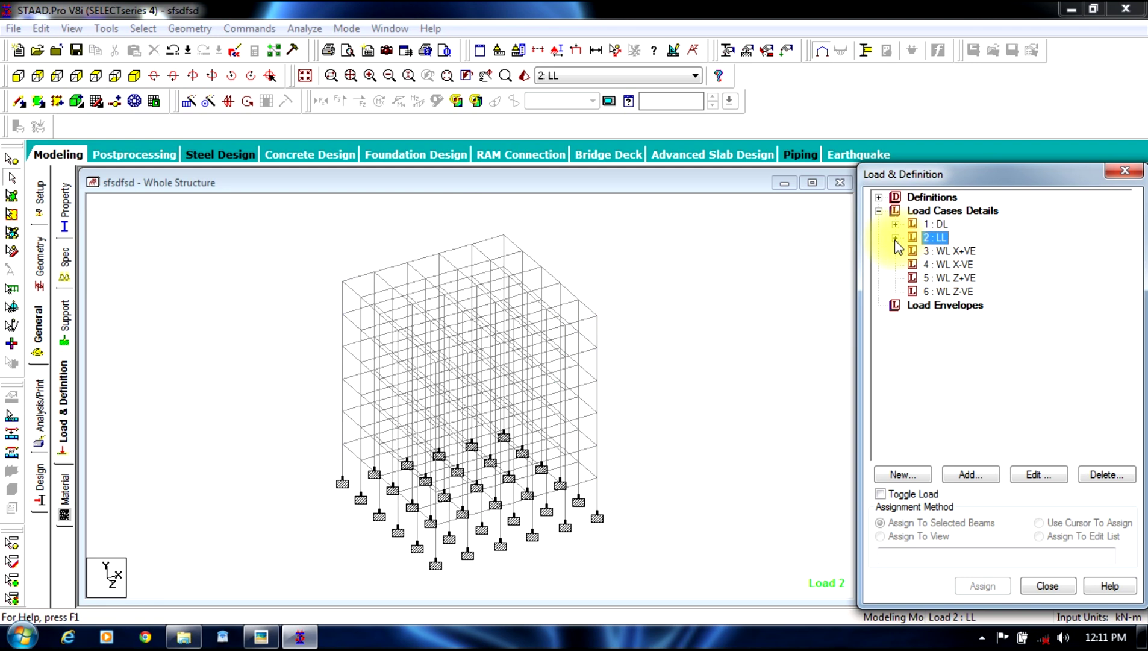
- Create the wind definition TYPE 1 : WIND 1 under Wind Definitions
{"action": "left_click", "coordinate": [879, 198]}
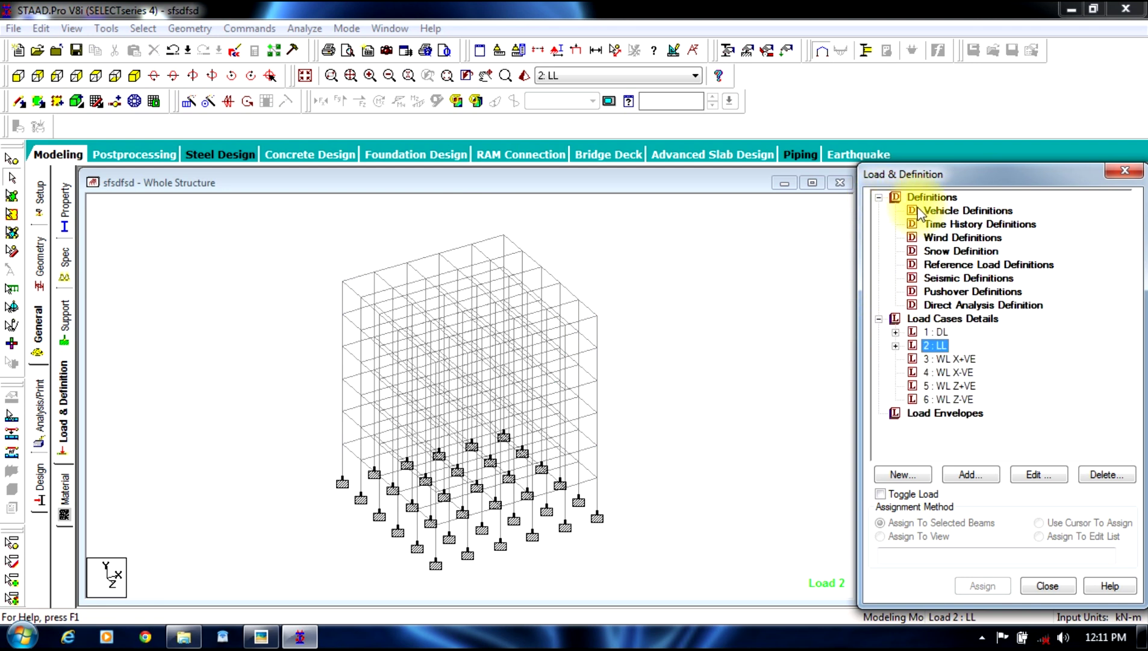
{"action": "left_click", "coordinate": [937, 240]}
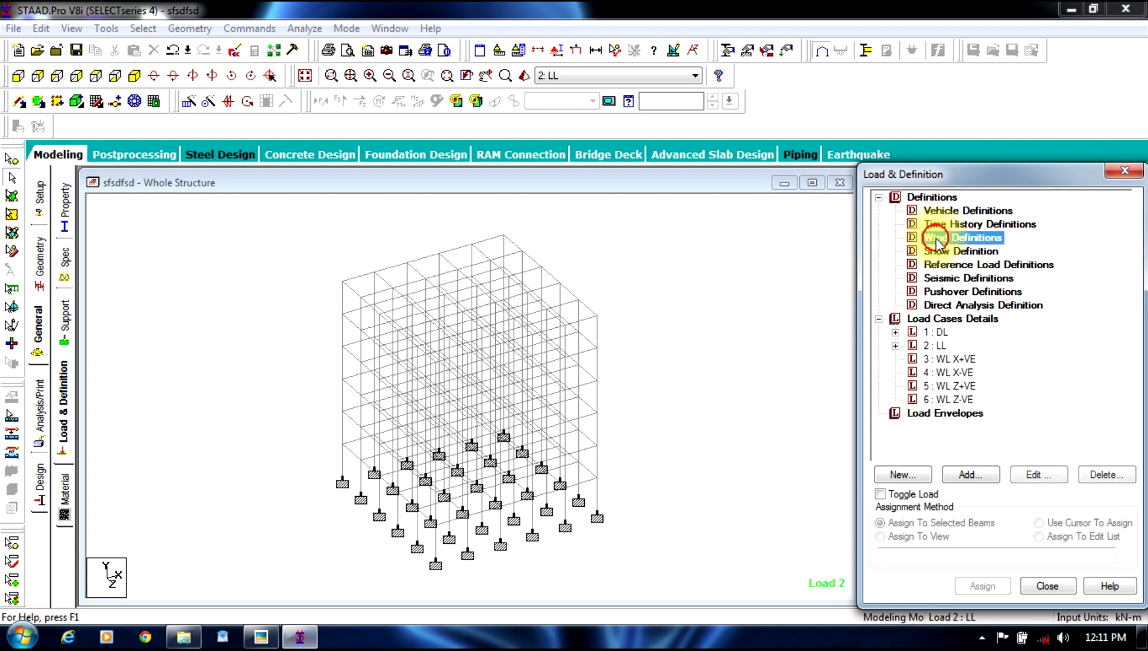
{"action": "left_click", "coordinate": [238, 32]}
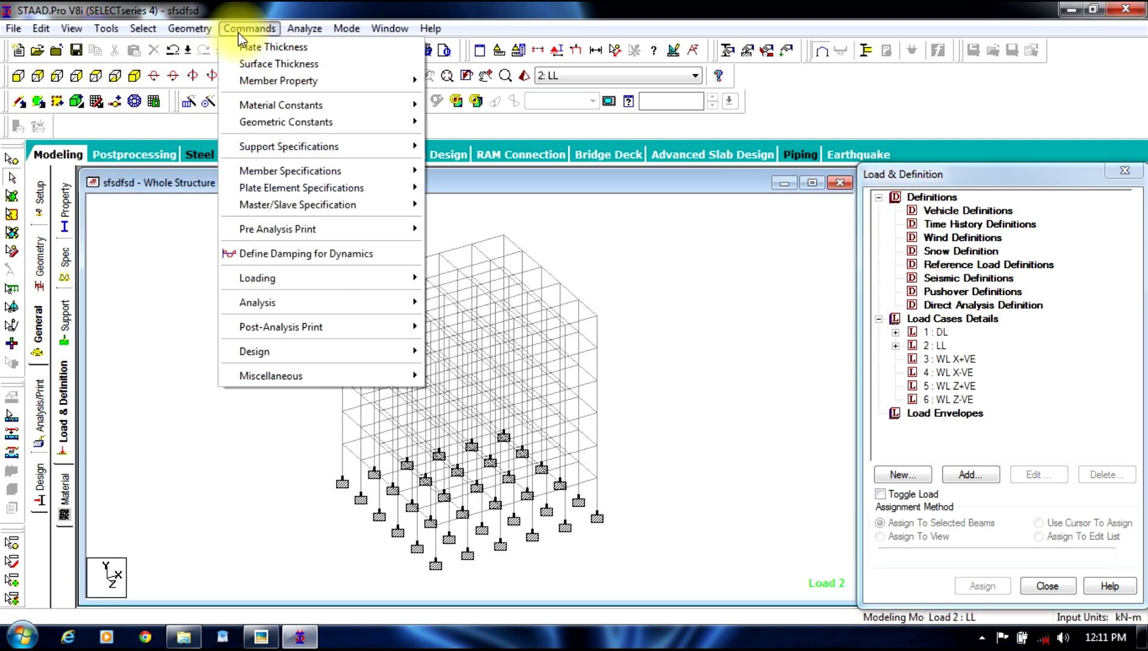
{"action": "mouse_move", "coordinate": [396, 282]}
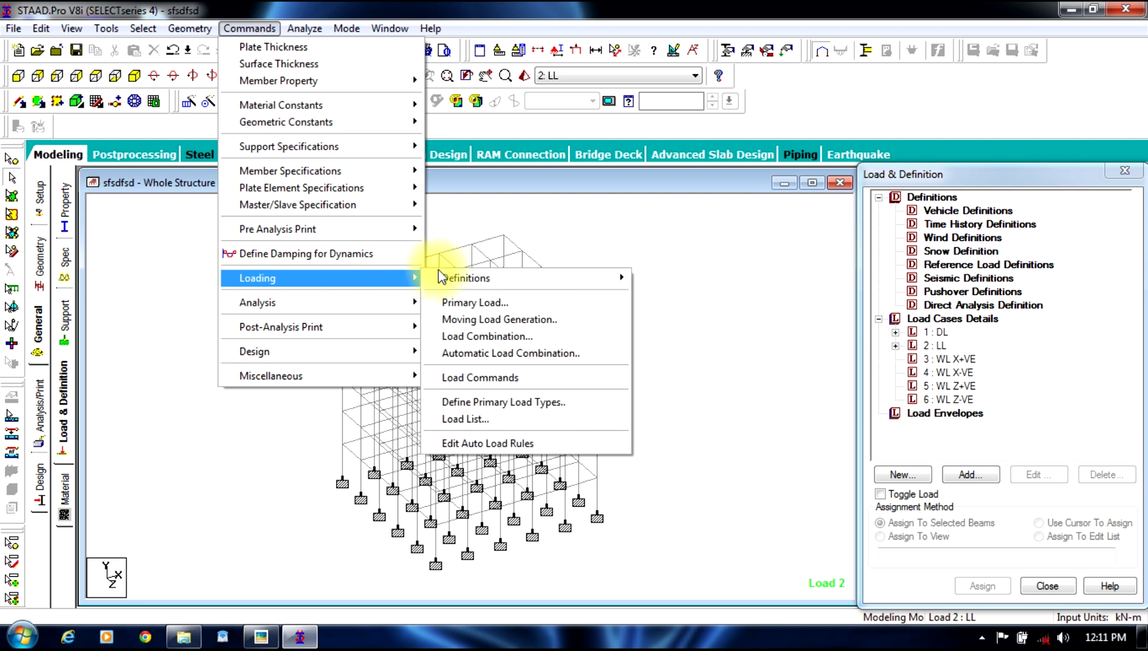
{"action": "mouse_move", "coordinate": [456, 278]}
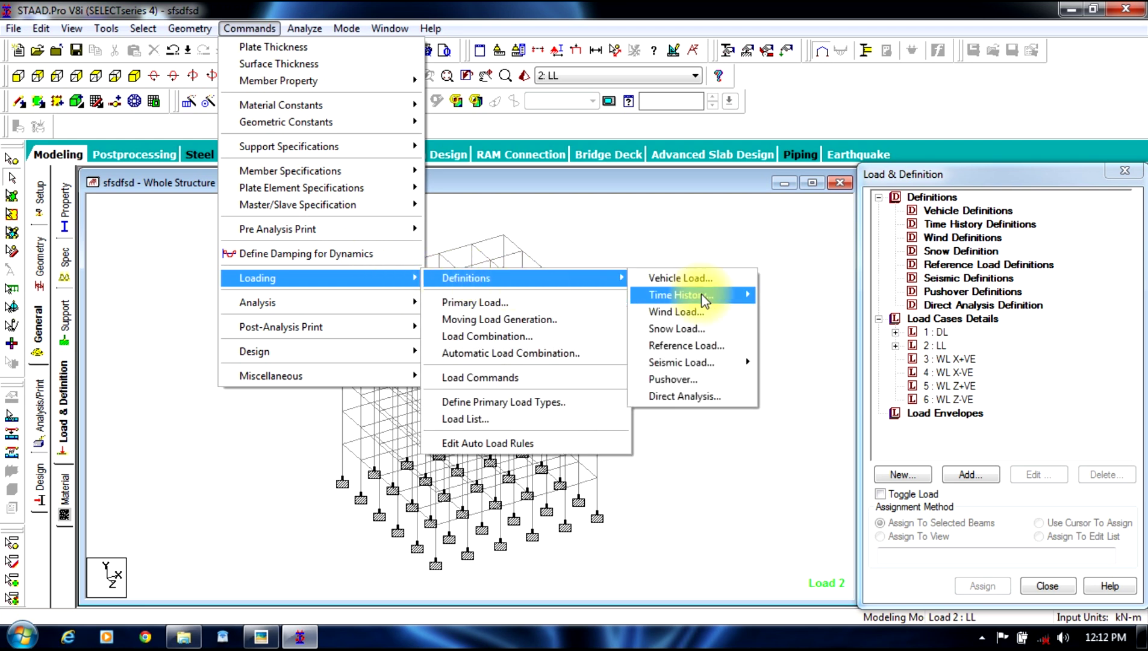
{"action": "left_click", "coordinate": [702, 311]}
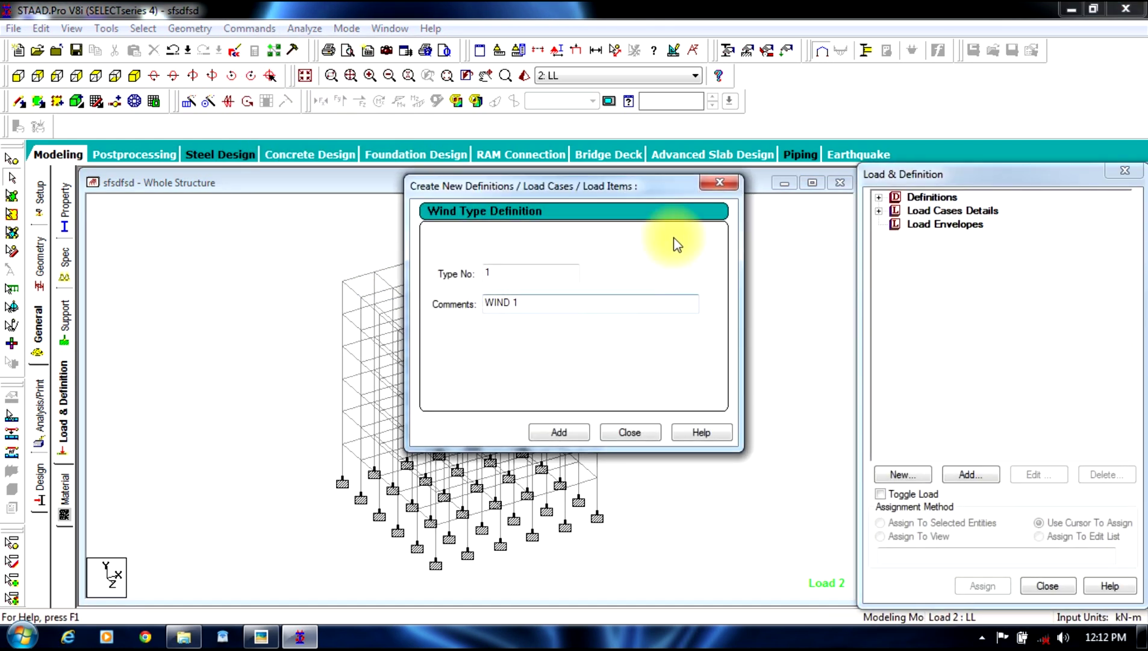
{"action": "left_click_drag", "start_coordinate": [654, 187], "coordinate": [718, 194]}
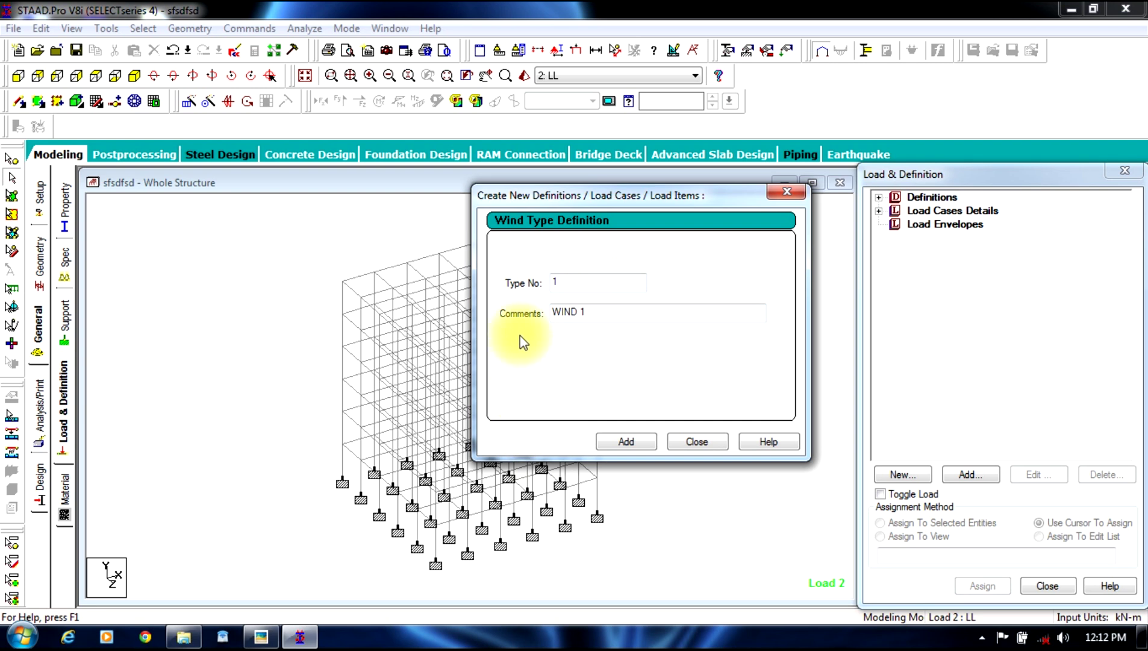
{"action": "left_click", "coordinate": [613, 446]}
{"action": "left_click", "coordinate": [688, 440]}
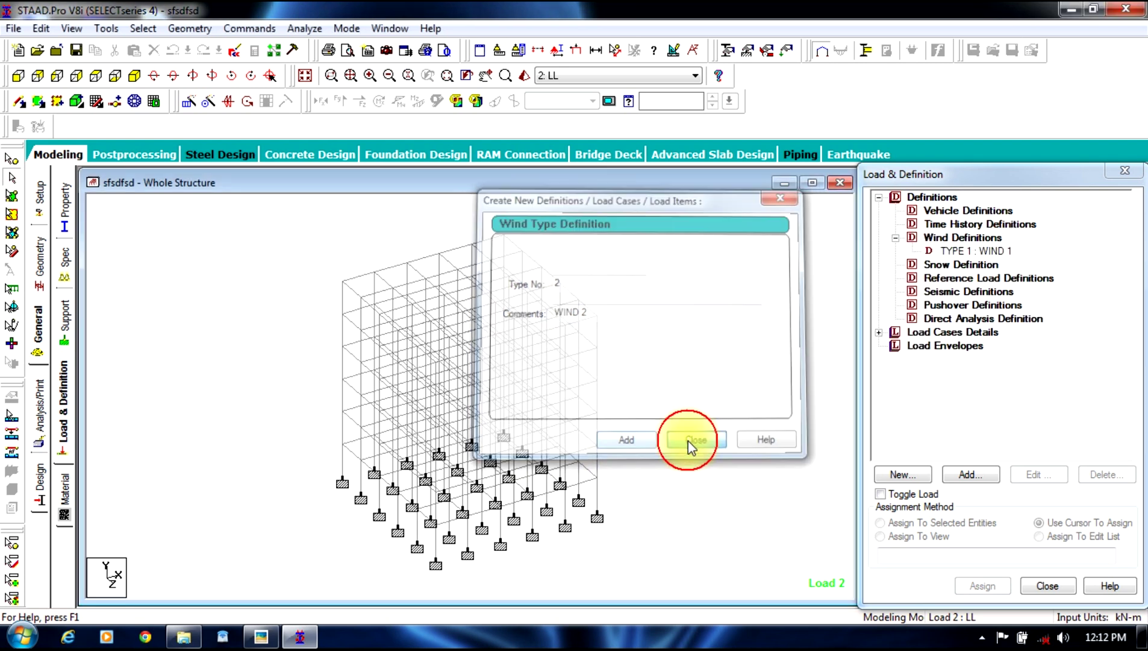
{"action": "left_click", "coordinate": [981, 252]}
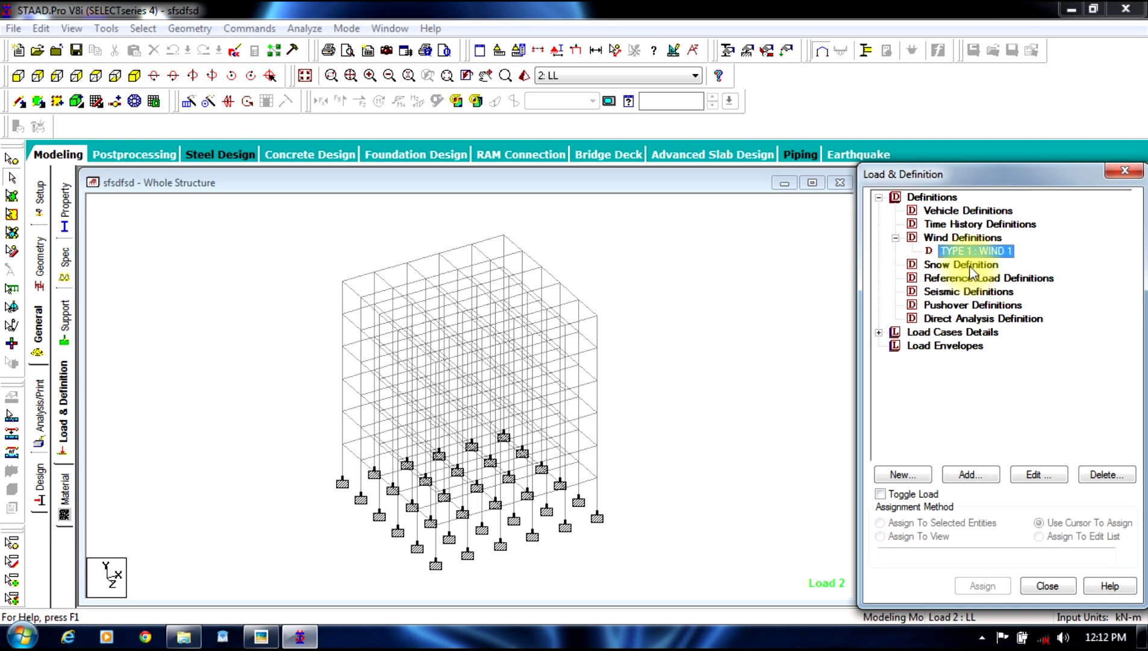
- Enter a Custom intensity row for WIND 1: 1.5 kN/m² up to 24 m height
{"action": "left_click", "coordinate": [972, 475]}
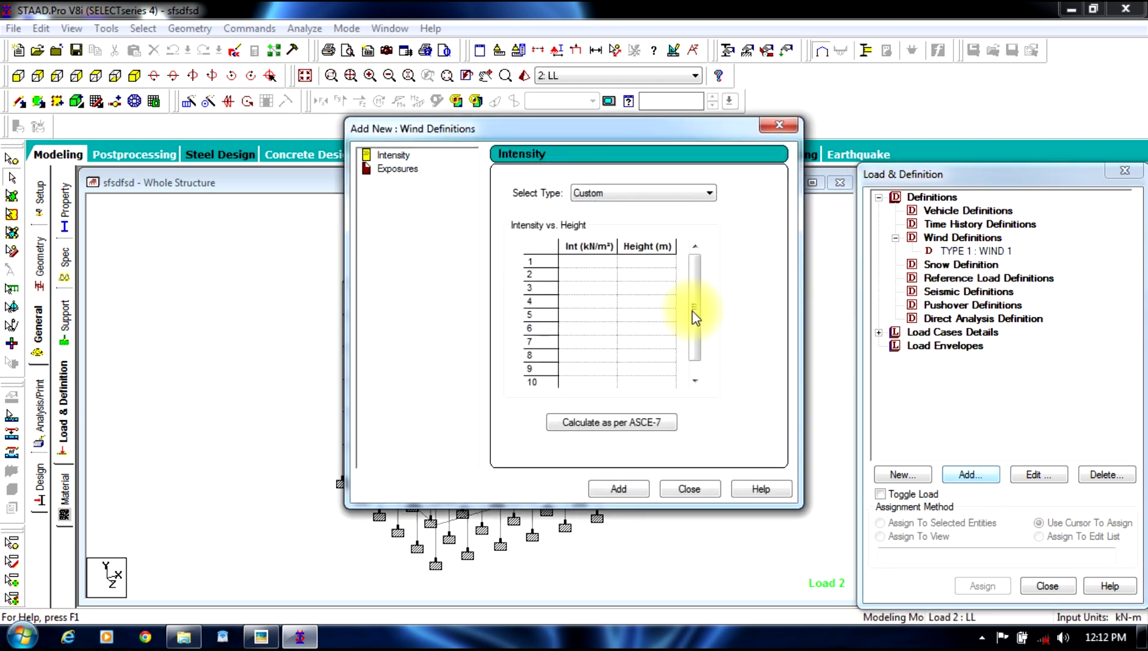
{"action": "left_click", "coordinate": [599, 262]}
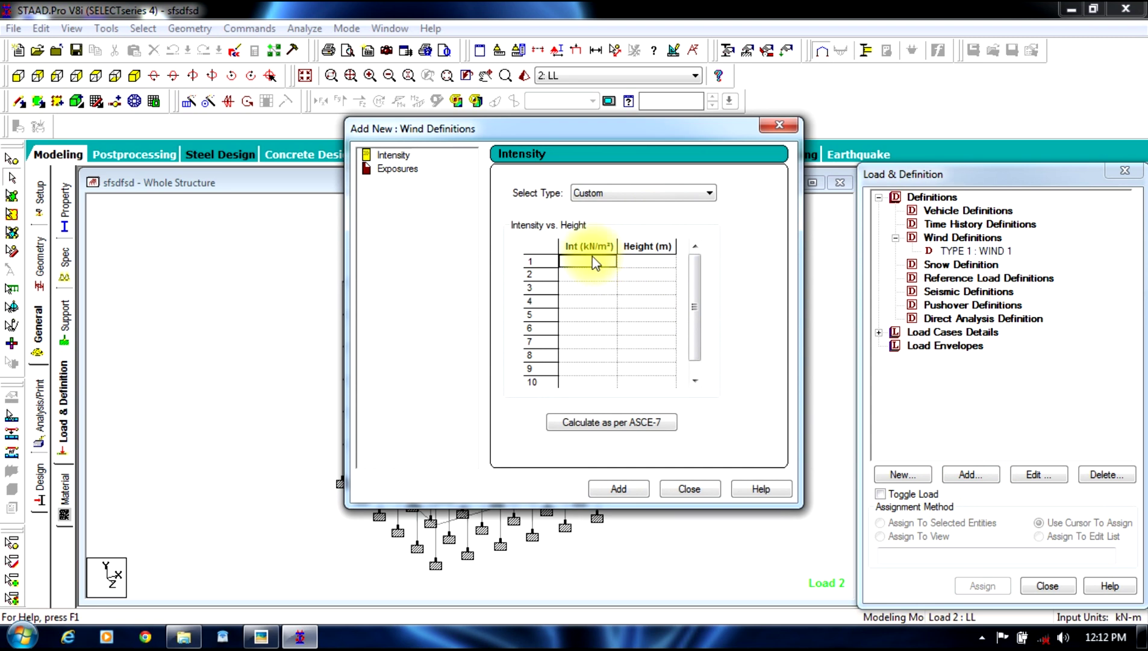
{"action": "type", "text": "1.5"}
{"action": "left_click", "coordinate": [628, 262]}
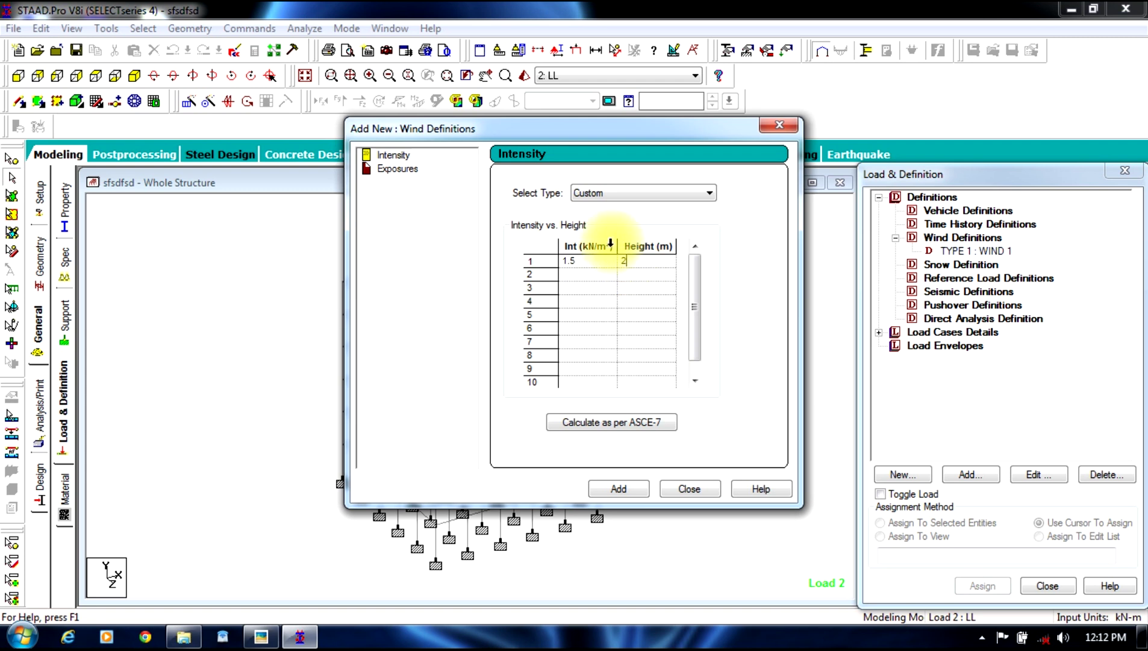
{"action": "type", "text": "24"}
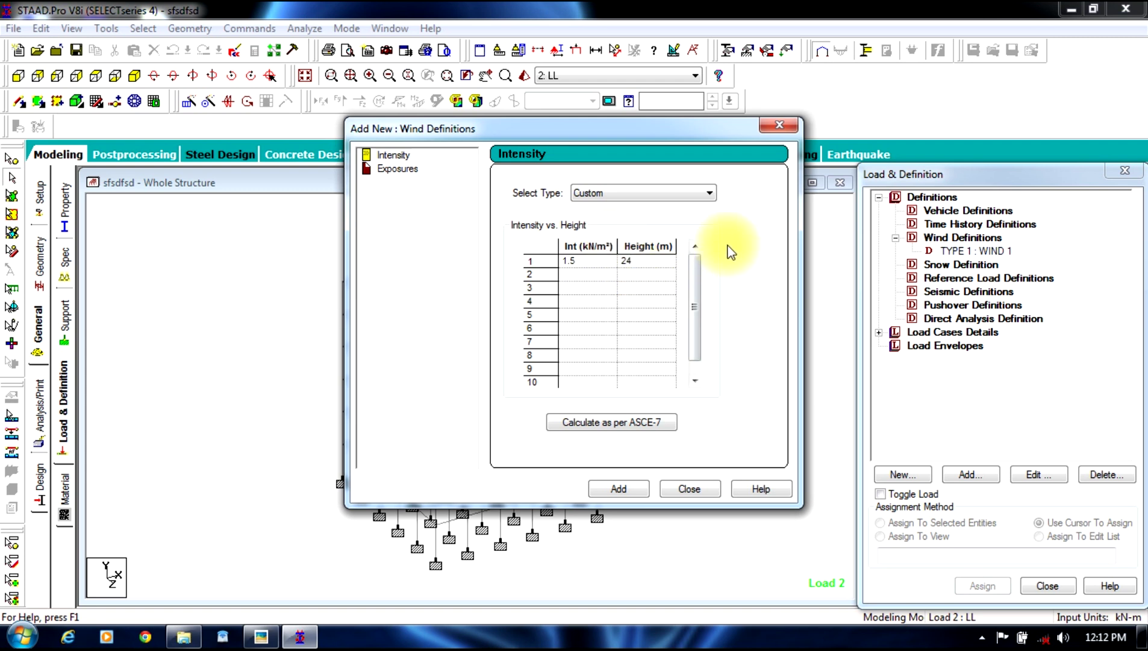
{"action": "left_click", "coordinate": [672, 194]}
{"action": "left_click", "coordinate": [674, 207]}
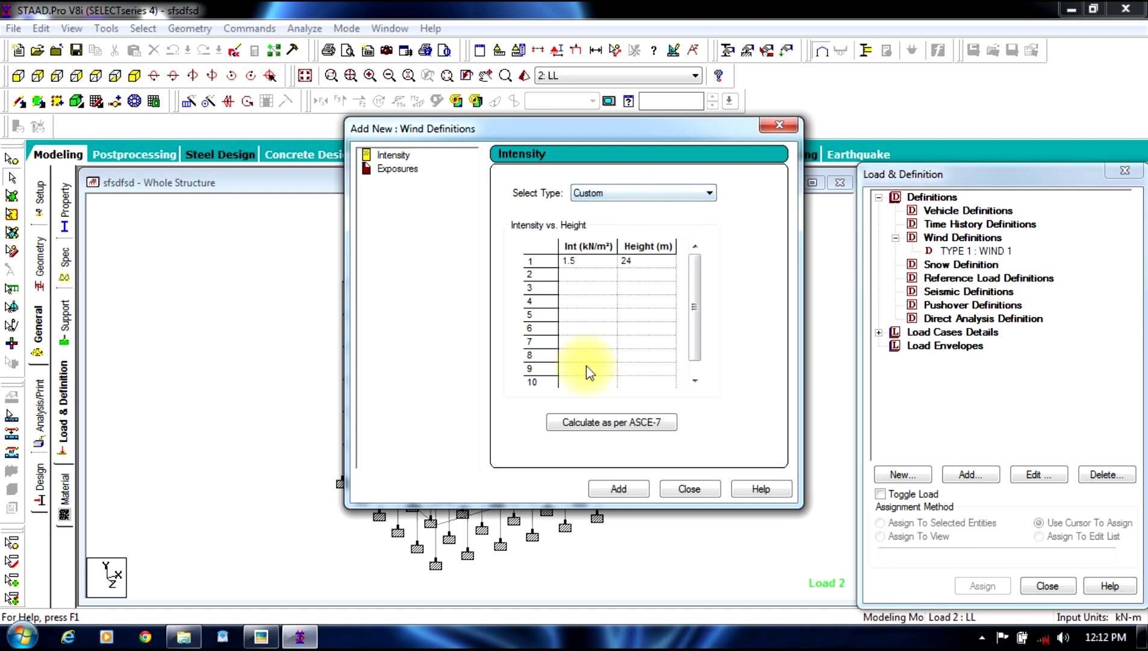
- Calculate WIND 1 intensities per ASCE-7 with Category II, Exposure B, Building structures
{"action": "left_click", "coordinate": [614, 423]}
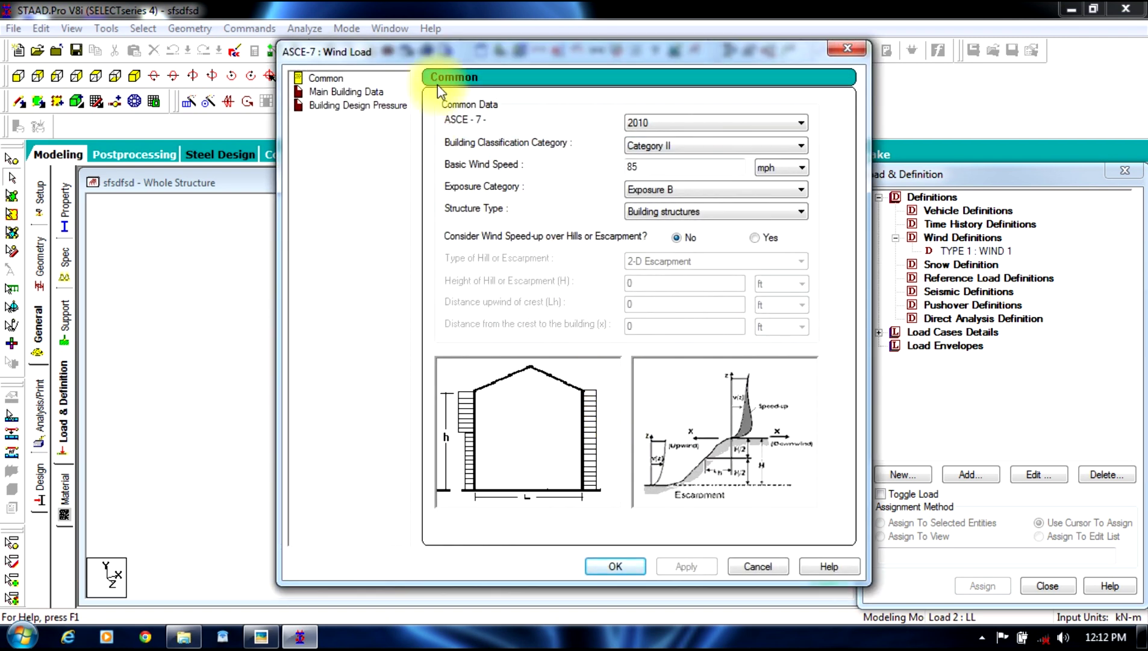
{"action": "left_click_drag", "start_coordinate": [480, 55], "coordinate": [416, 53]}
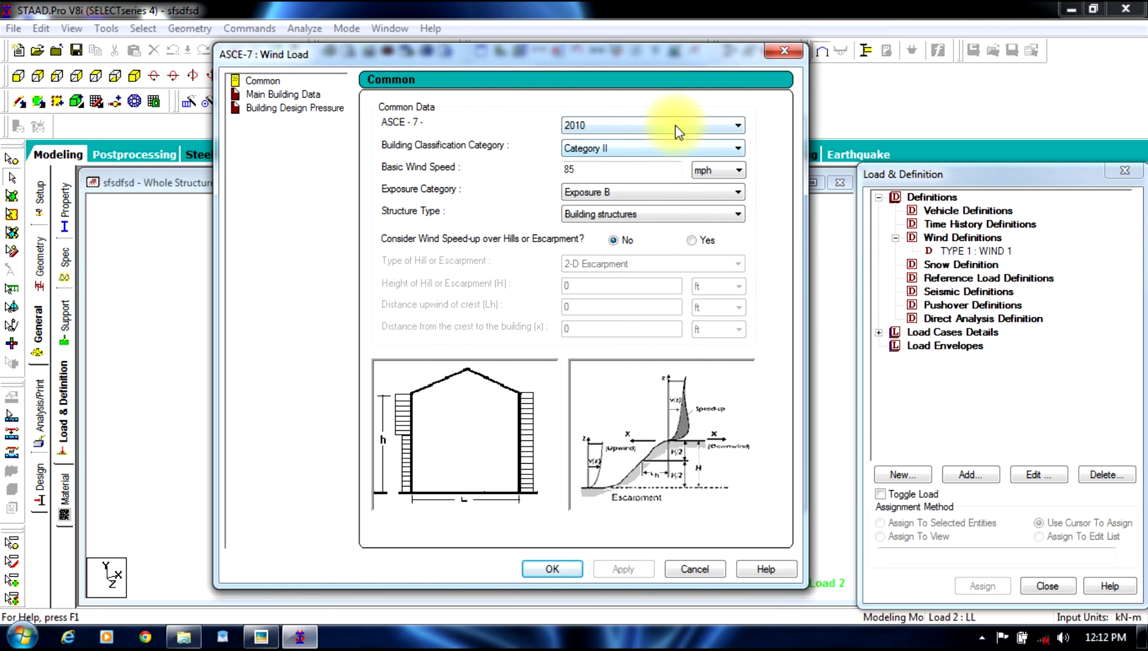
{"action": "left_click", "coordinate": [633, 148]}
{"action": "left_click", "coordinate": [633, 147]}
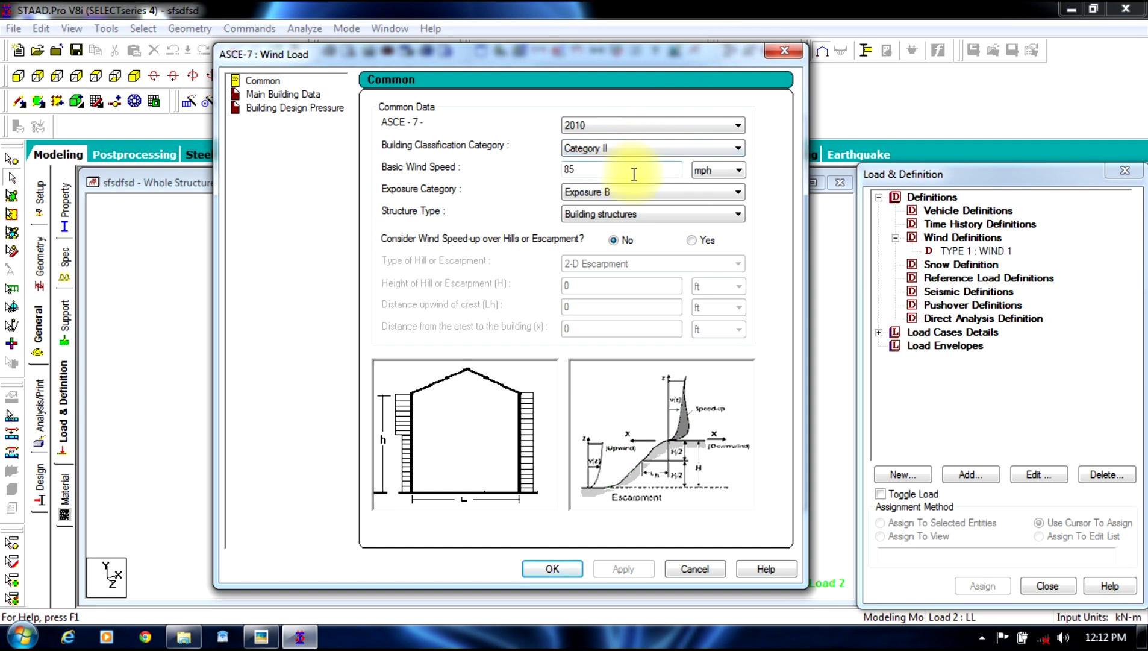
{"action": "left_click", "coordinate": [621, 194]}
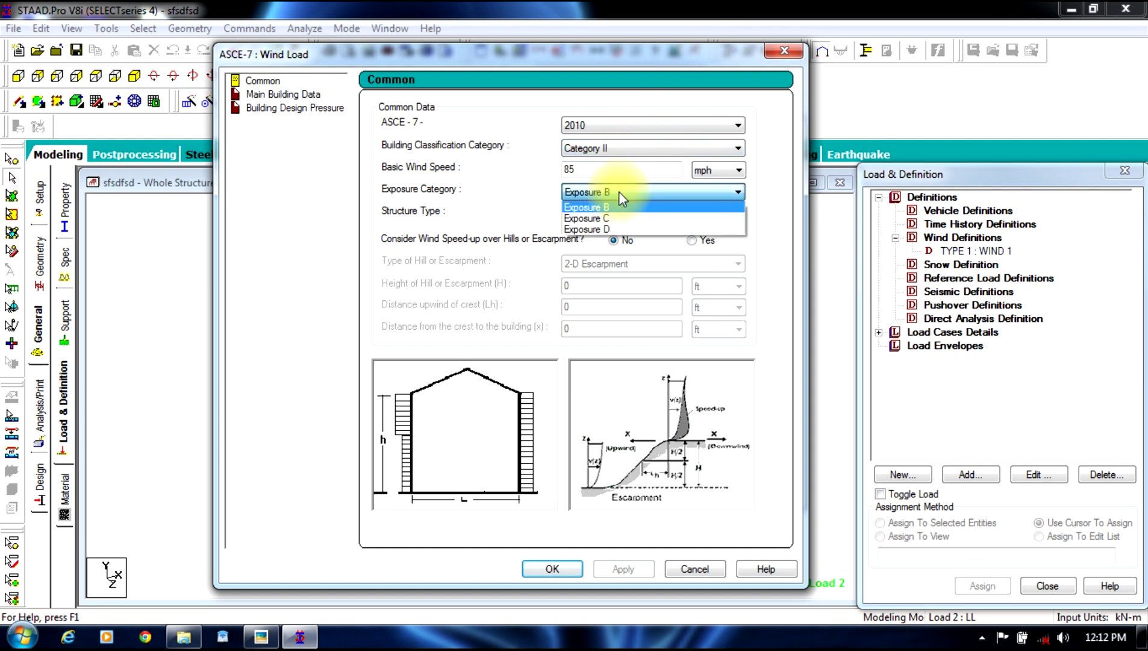
{"action": "left_click", "coordinate": [619, 191]}
{"action": "left_click", "coordinate": [631, 215]}
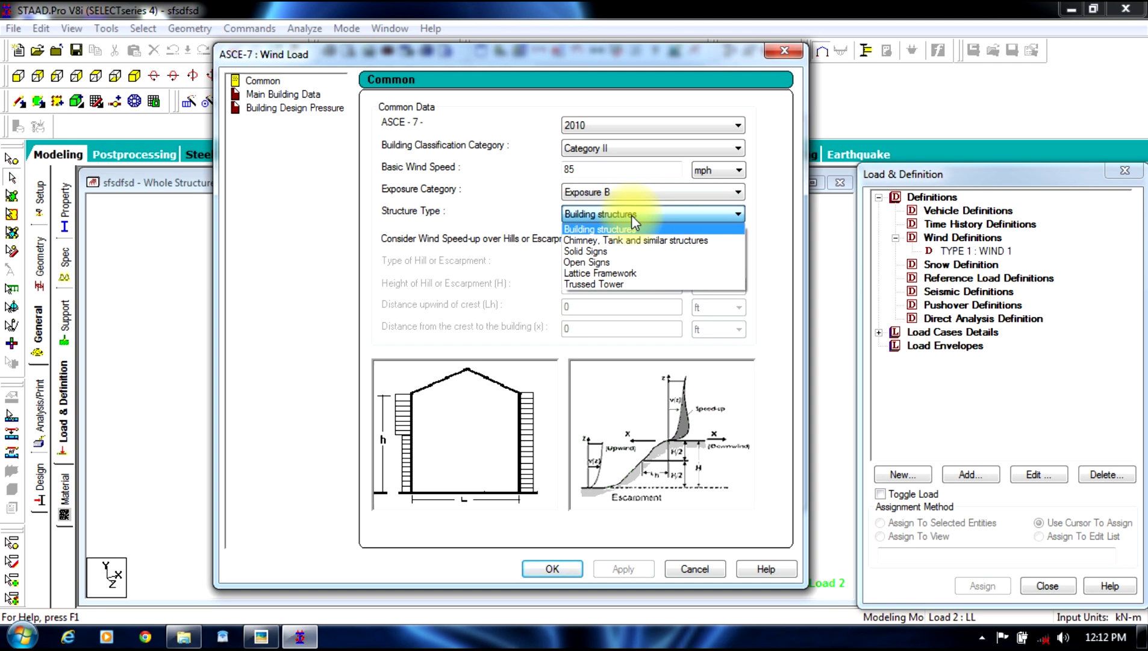
{"action": "left_click", "coordinate": [631, 215]}
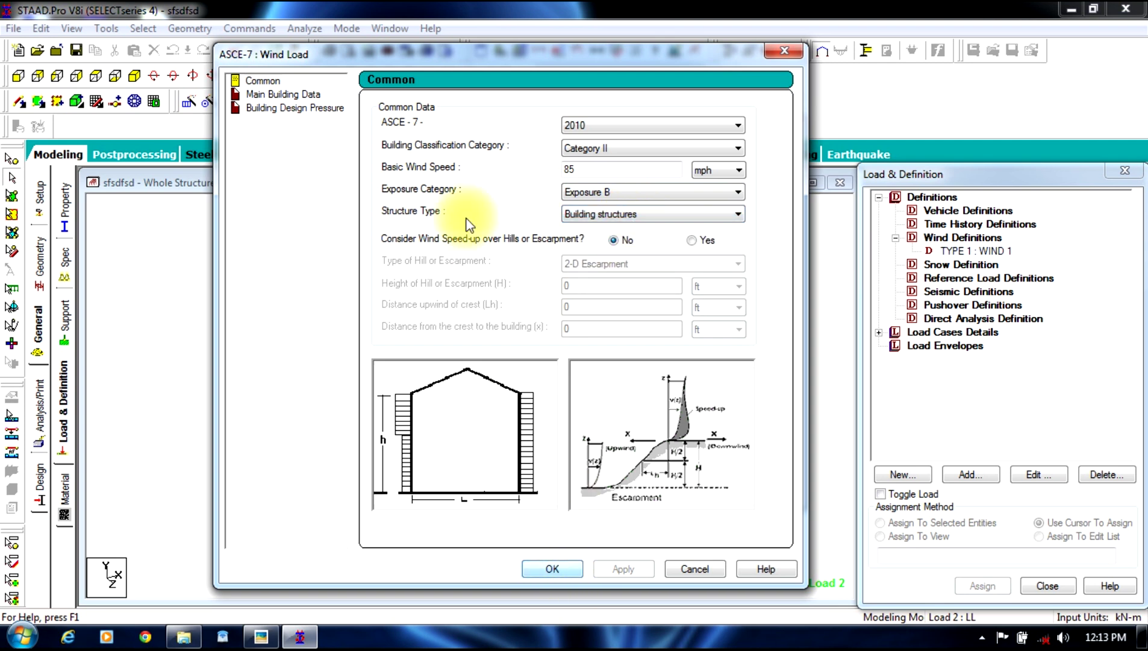
{"action": "left_click", "coordinate": [292, 96]}
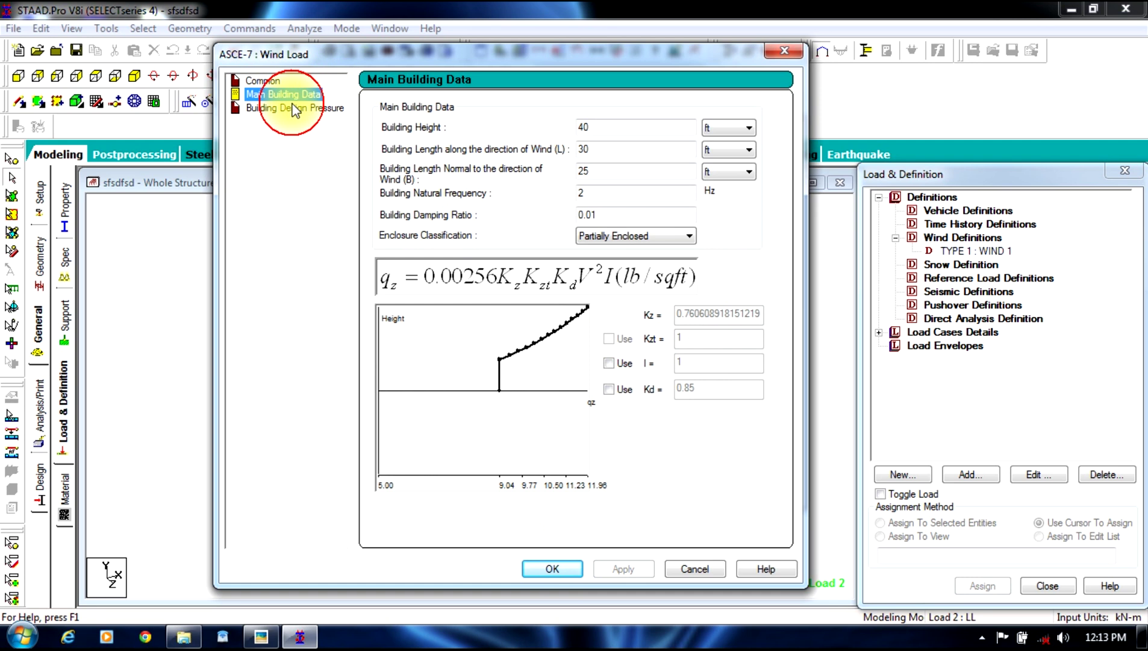
{"action": "left_click", "coordinate": [294, 110]}
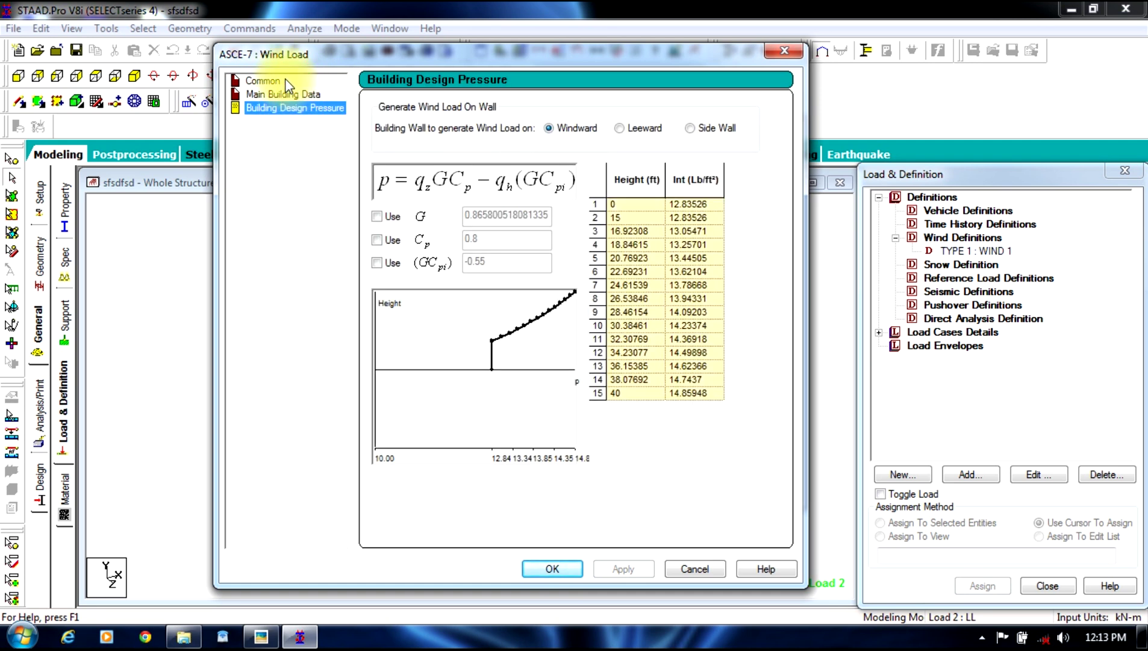
{"action": "left_click", "coordinate": [285, 80]}
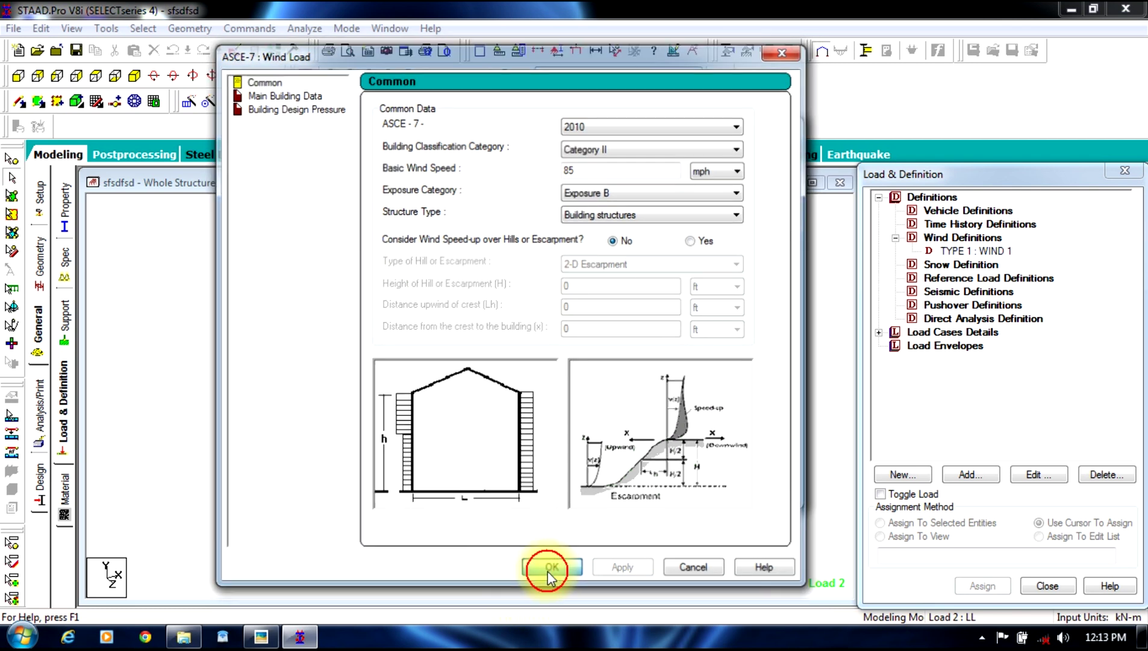
{"action": "left_click", "coordinate": [547, 568]}
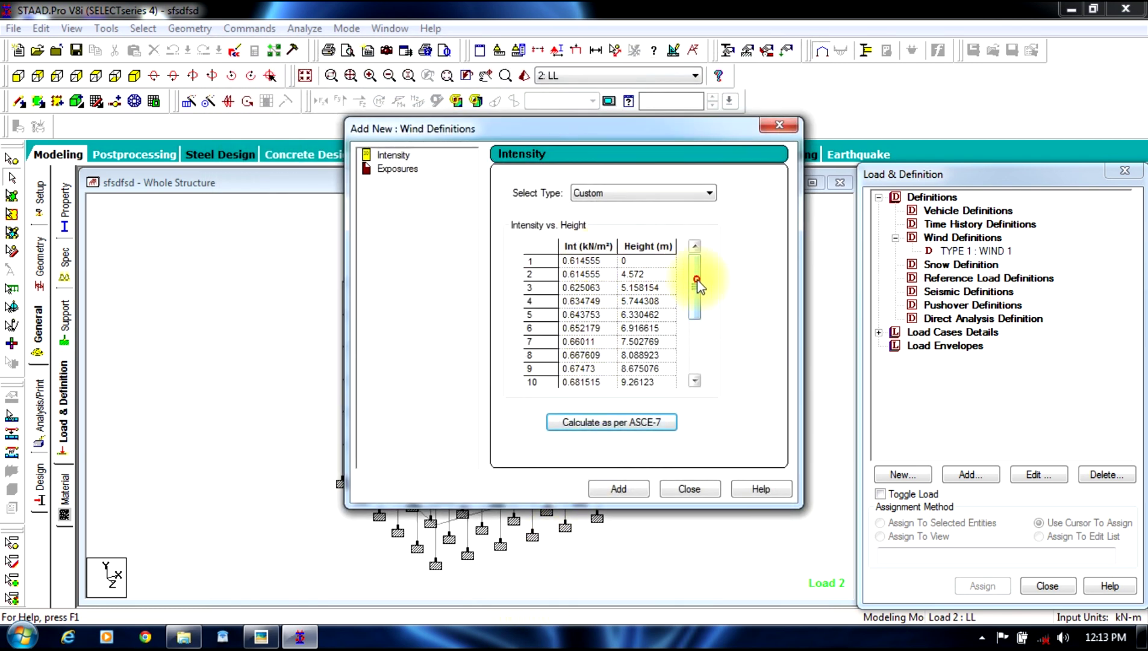
- Store the calculated intensity table and add an Exposure Factor of 1
{"action": "left_click_drag", "start_coordinate": [693, 262], "coordinate": [691, 381]}
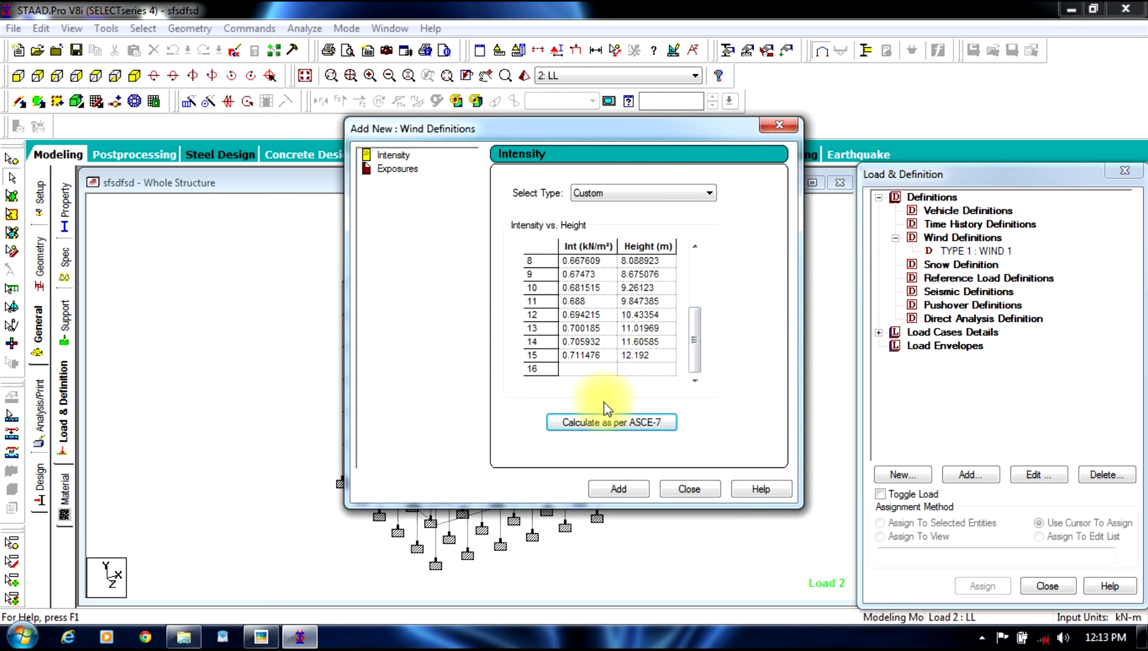
{"action": "left_click", "coordinate": [620, 490]}
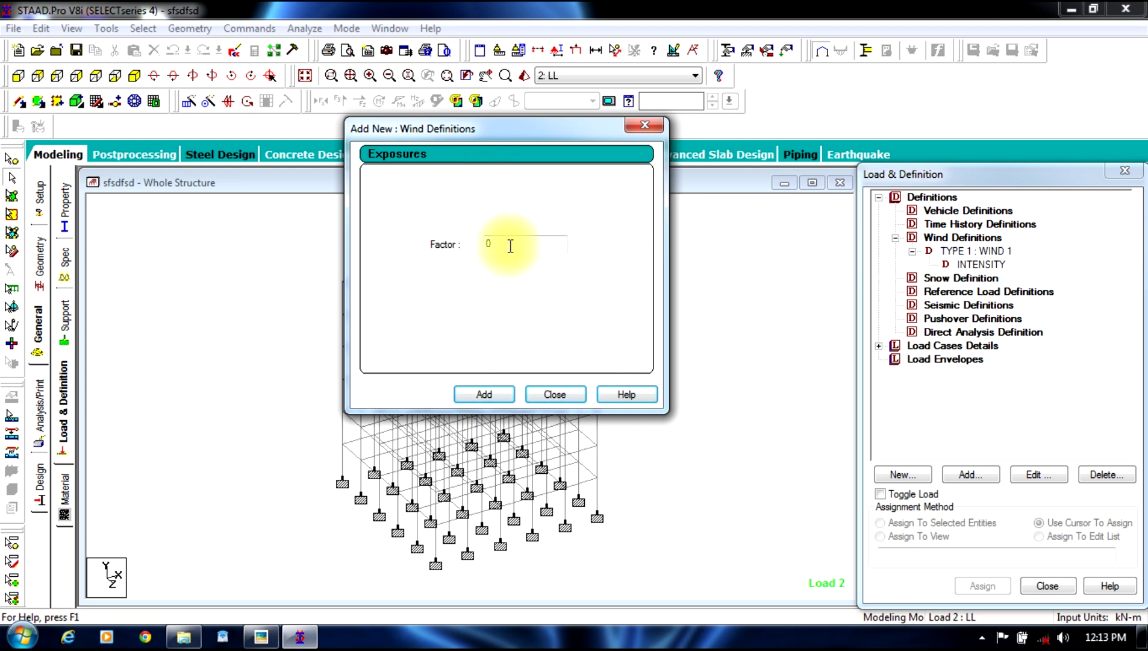
{"action": "left_click", "coordinate": [411, 262]}
{"action": "type", "text": "1"}
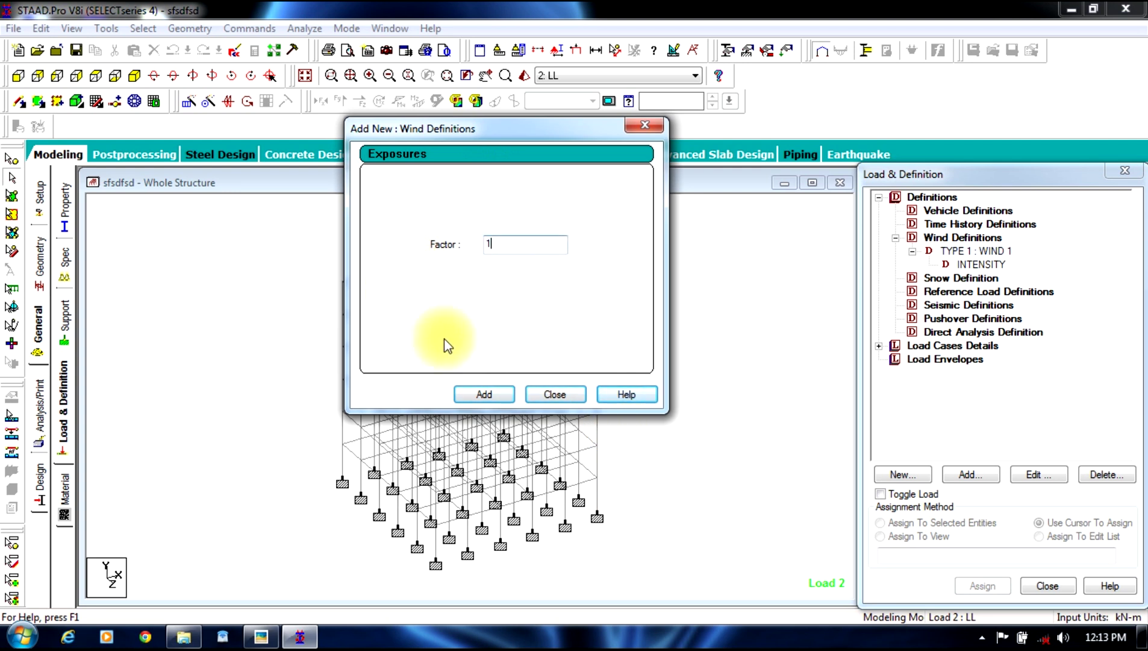
{"action": "left_click", "coordinate": [499, 394]}
{"action": "left_click", "coordinate": [557, 392]}
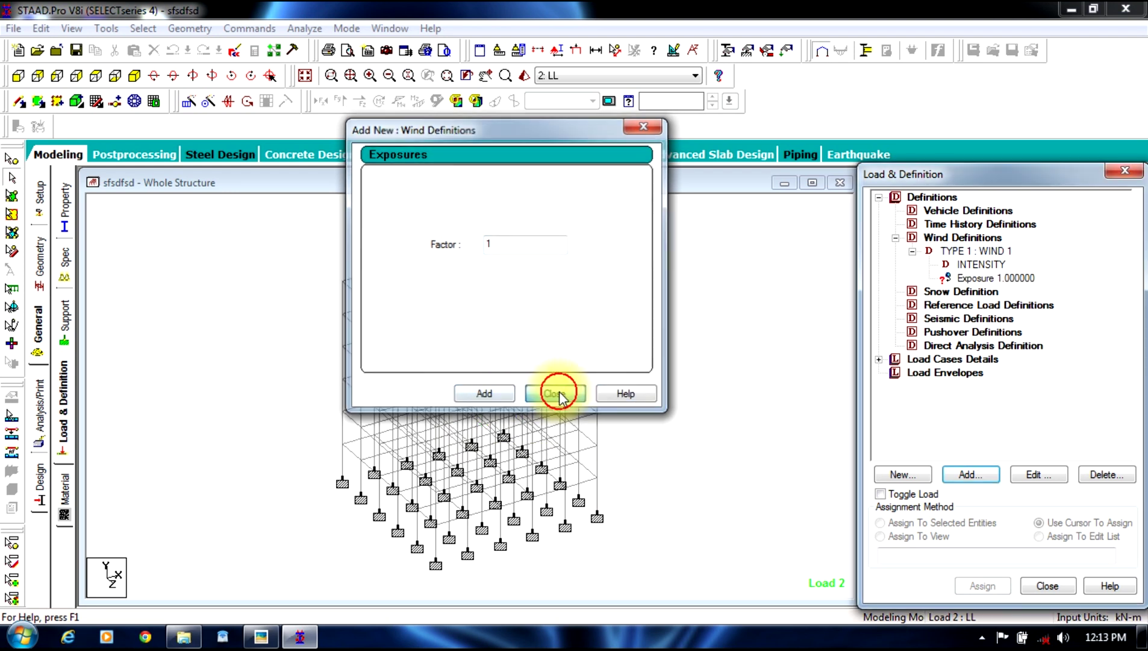
{"action": "left_click", "coordinate": [978, 277]}
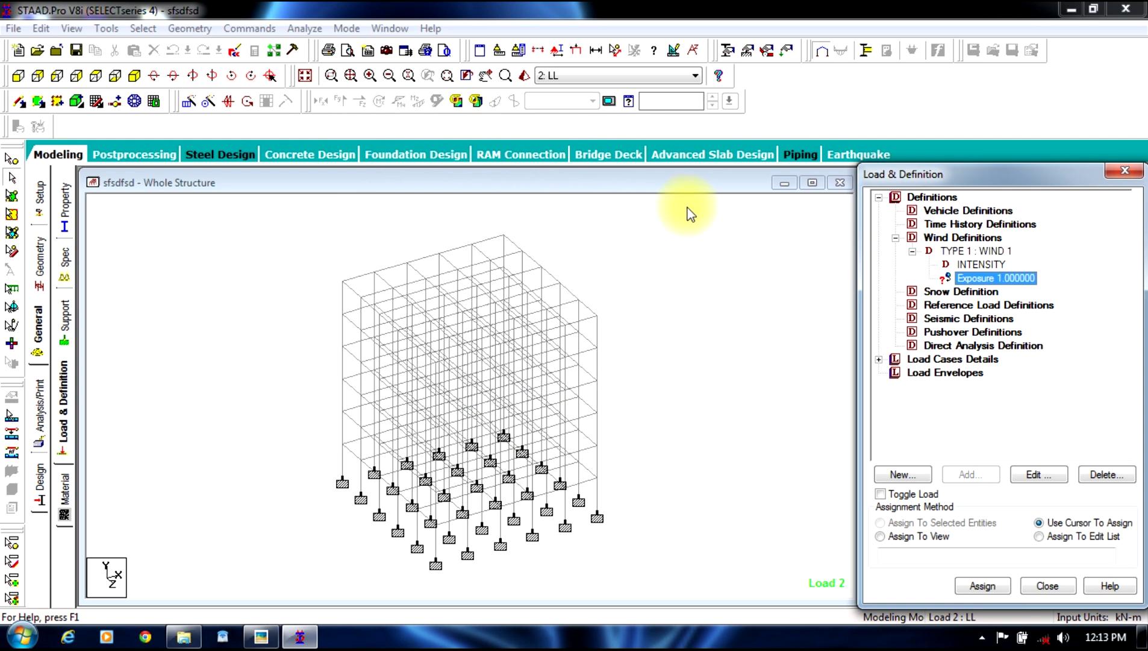
- Select every node and assign Exposure 1.000000 to nodes 1 through 252
{"action": "left_click_drag", "start_coordinate": [691, 214], "coordinate": [229, 592]}
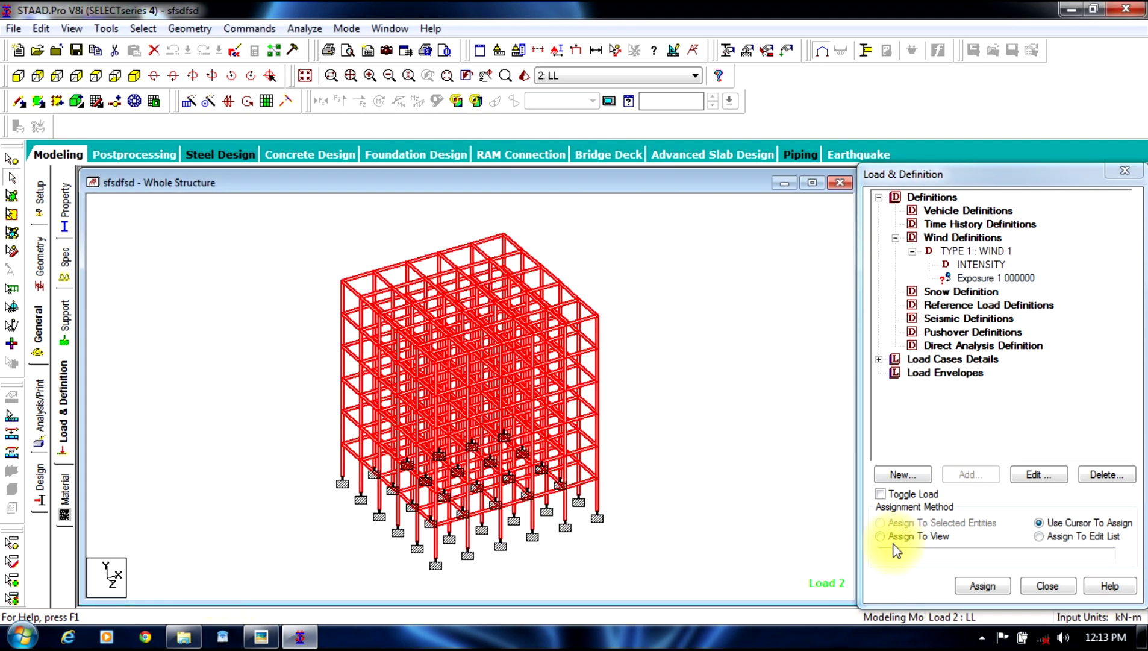
{"action": "left_click", "coordinate": [971, 278]}
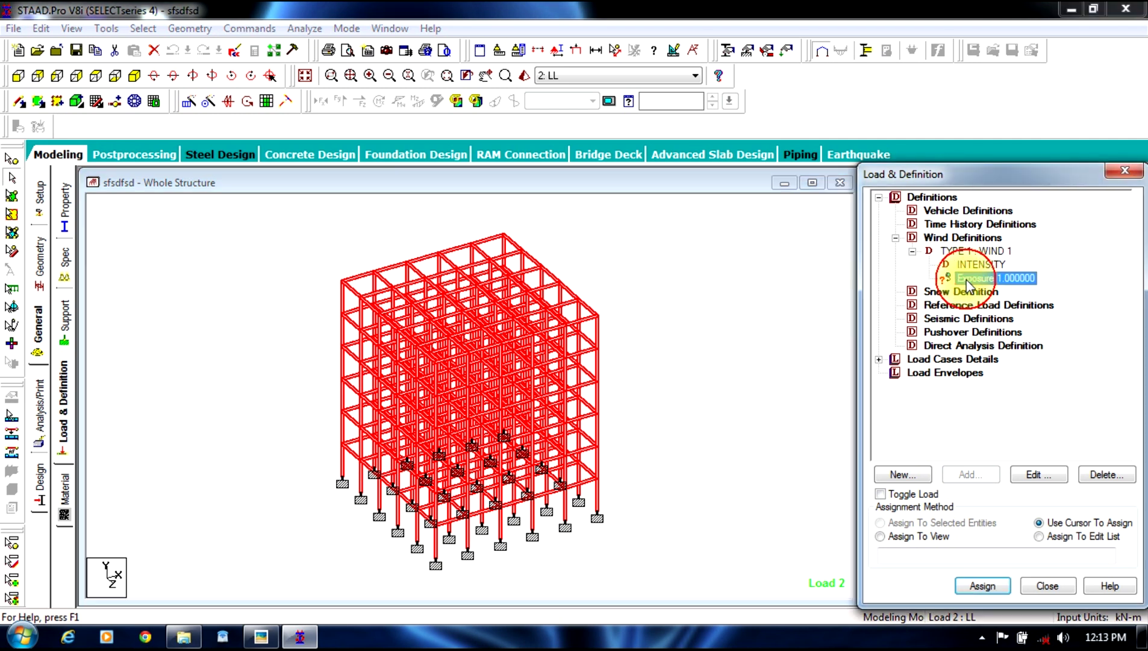
{"action": "left_click", "coordinate": [969, 275]}
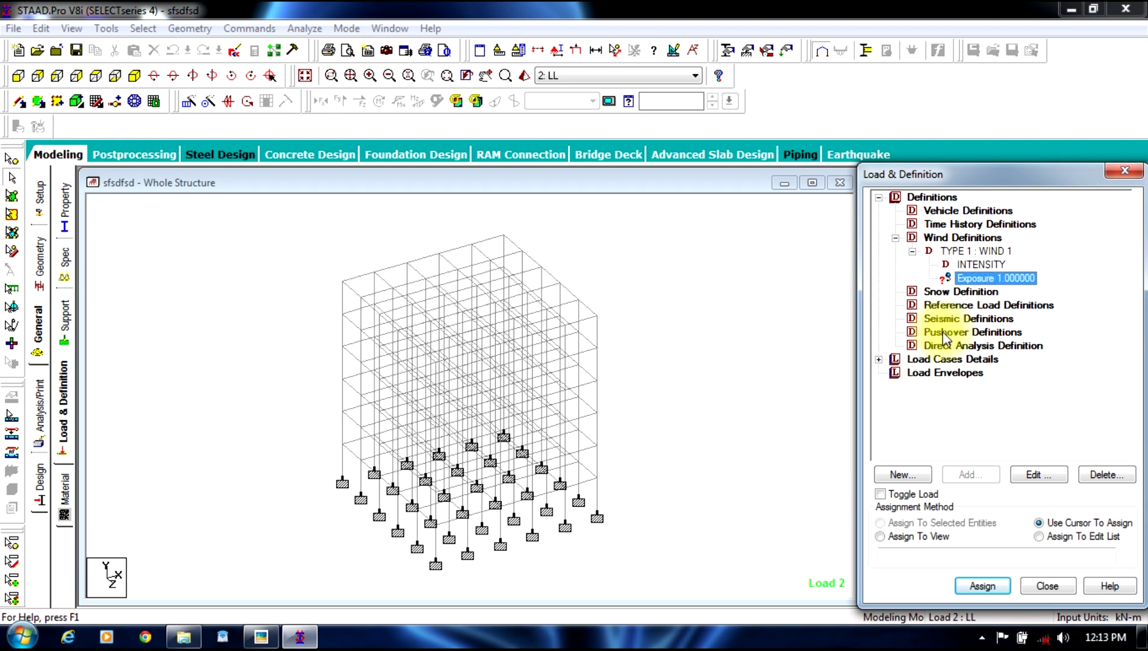
{"action": "left_click", "coordinate": [11, 174]}
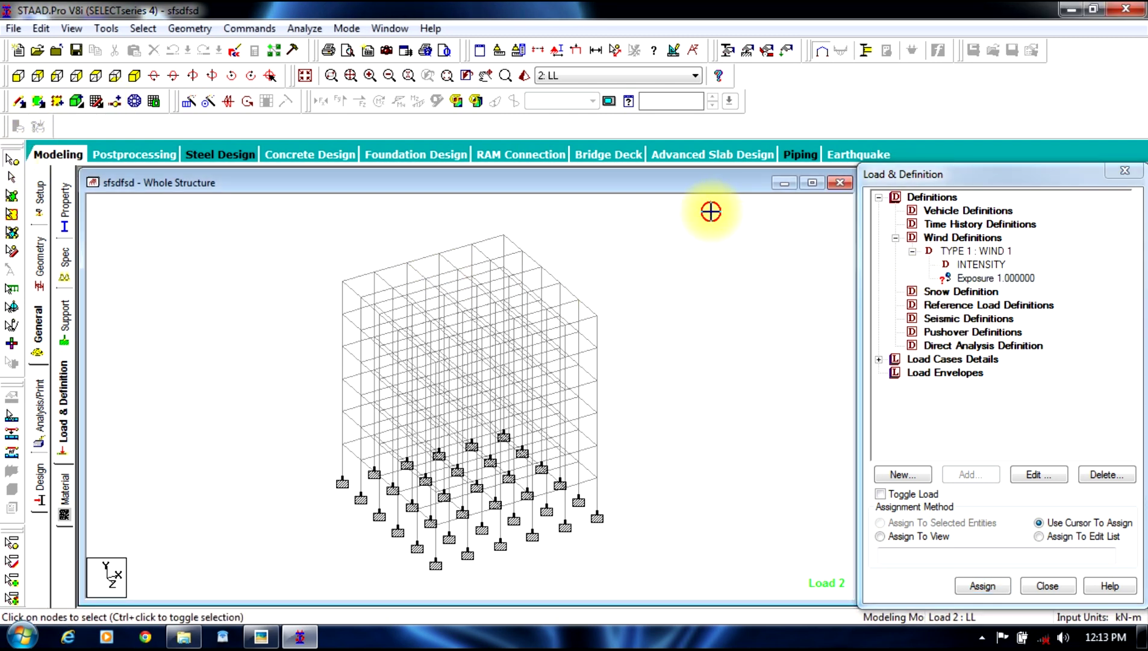
{"action": "key", "text": "ctrl+a"}
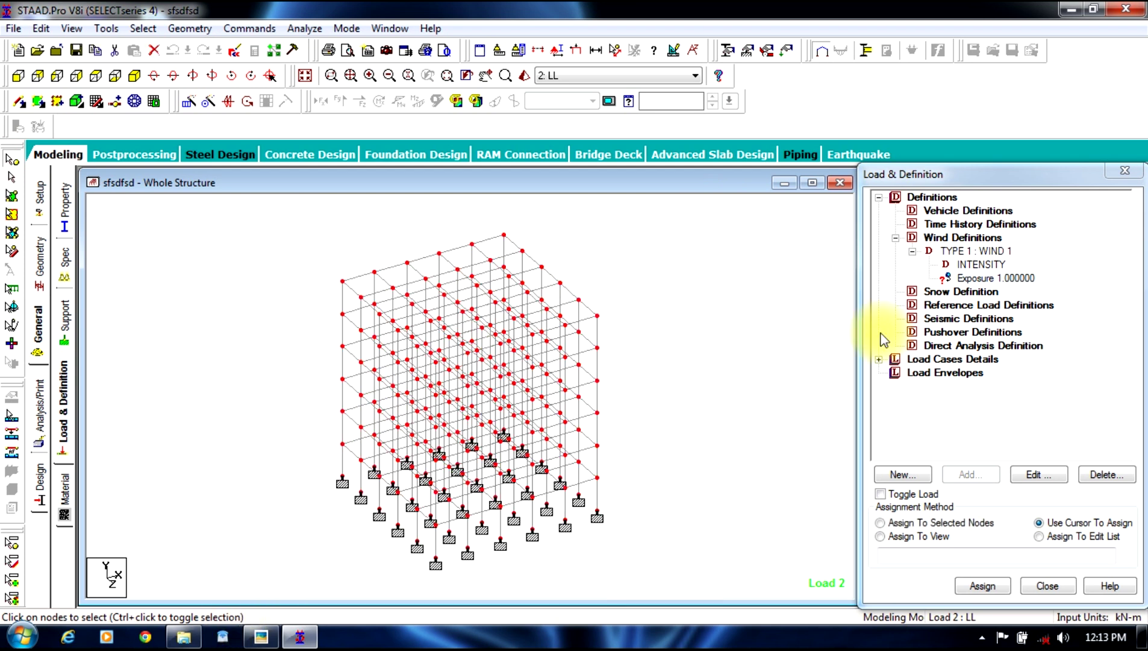
{"action": "left_click", "coordinate": [922, 522]}
{"action": "left_click", "coordinate": [982, 586]}
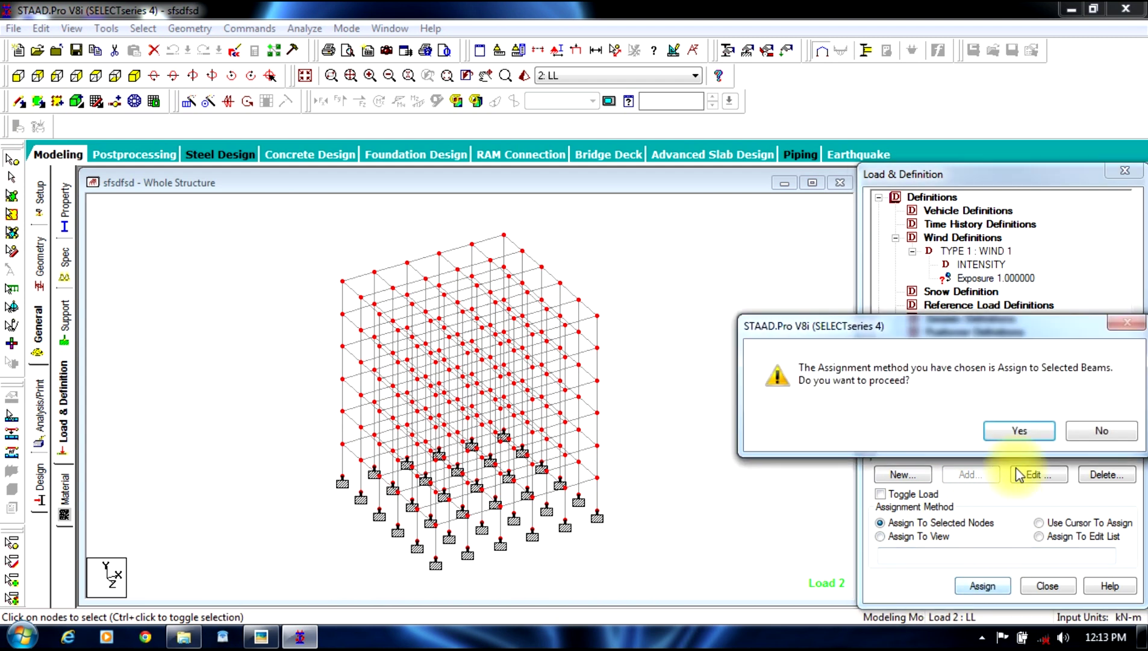
{"action": "left_click", "coordinate": [1019, 430]}
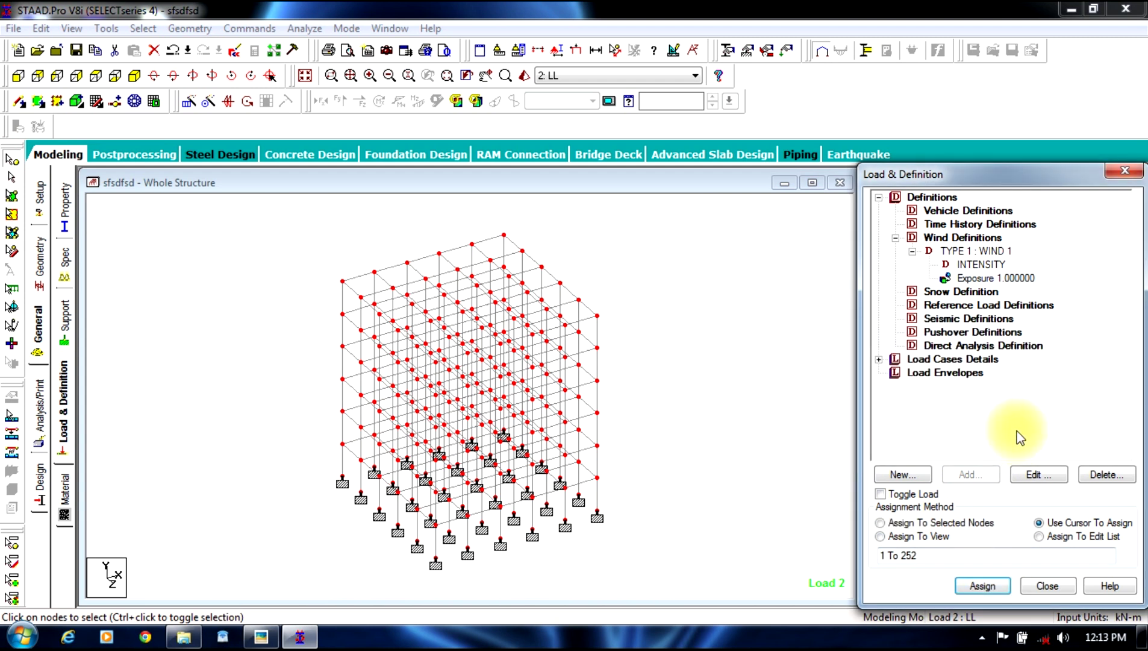
{"action": "left_click", "coordinate": [651, 268]}
{"action": "left_click", "coordinate": [878, 198]}
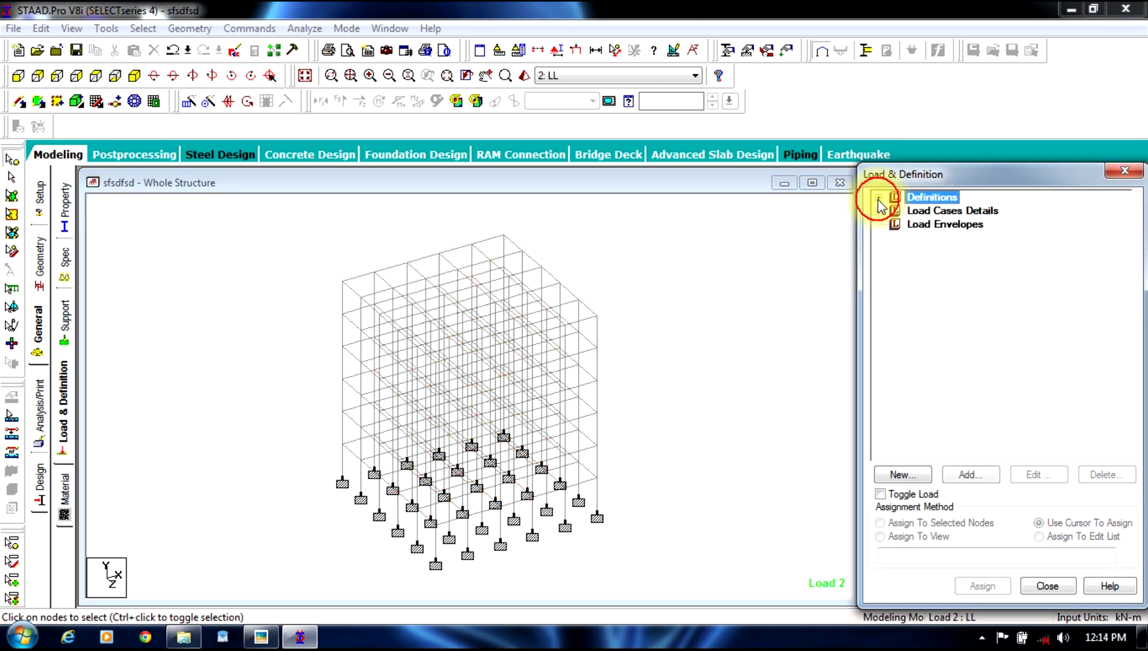
- Add WIND LOAD X factor 1 TYPE 1 over Y 4–24 m to load case 3 WL X+VE
{"action": "left_click", "coordinate": [880, 210]}
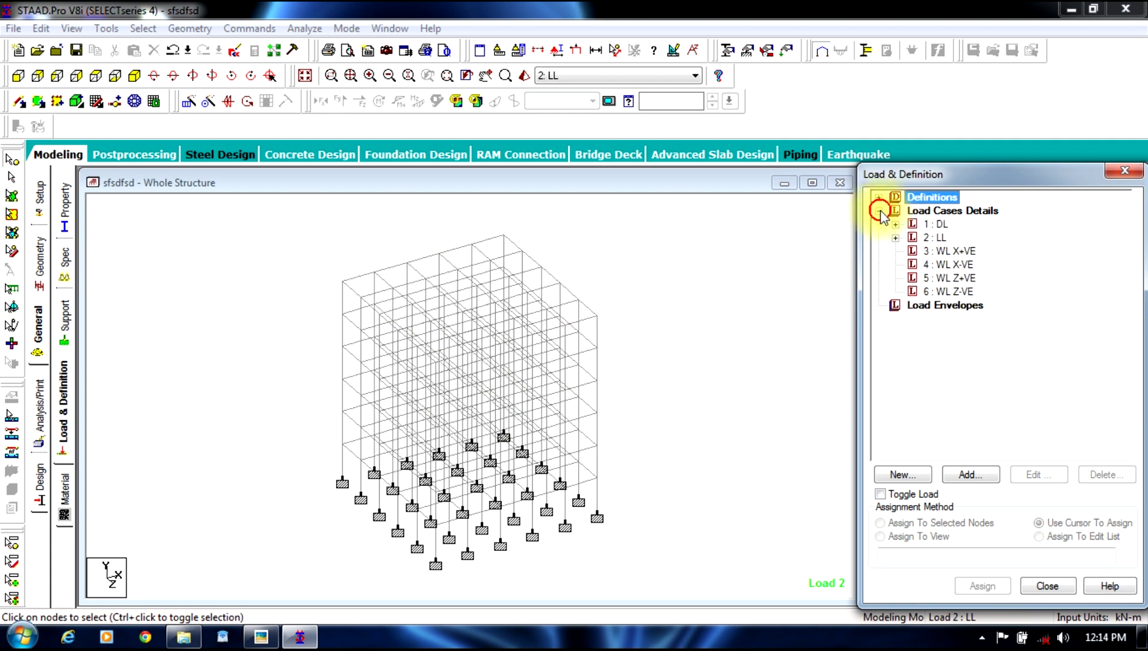
{"action": "left_click", "coordinate": [936, 251]}
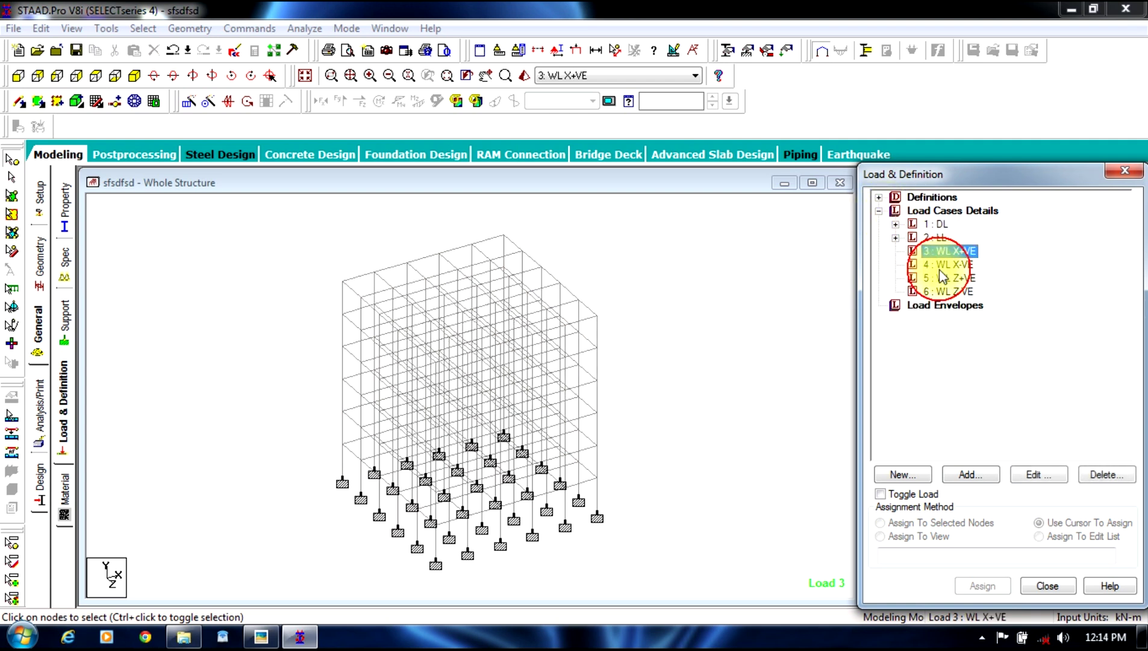
{"action": "left_click", "coordinate": [973, 475]}
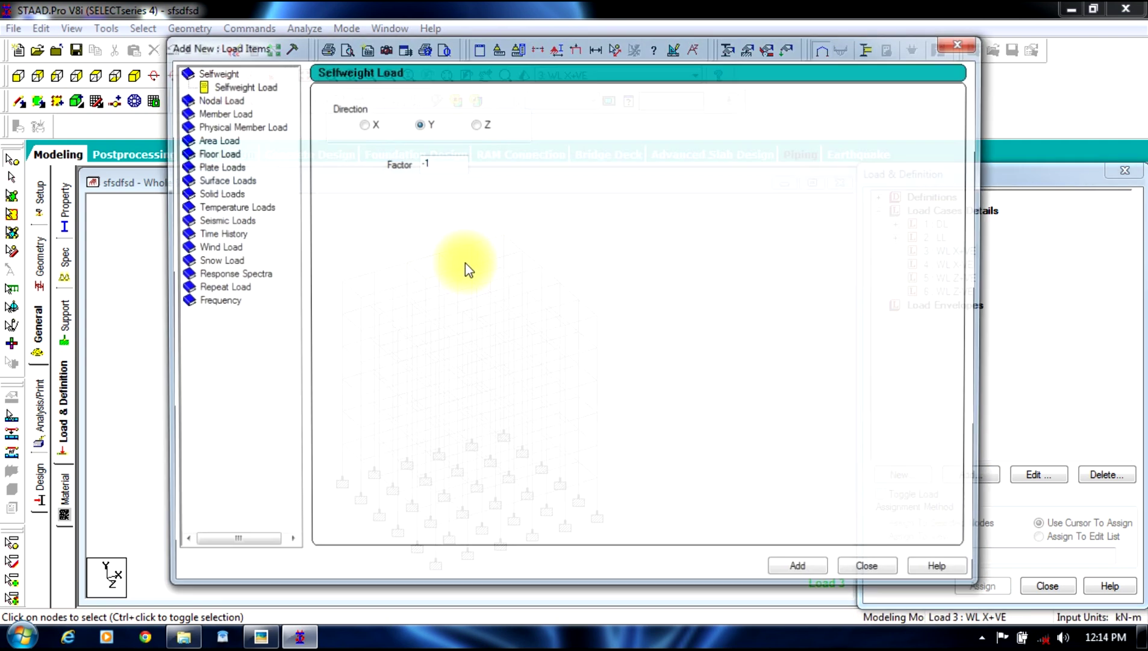
{"action": "left_click", "coordinate": [217, 248]}
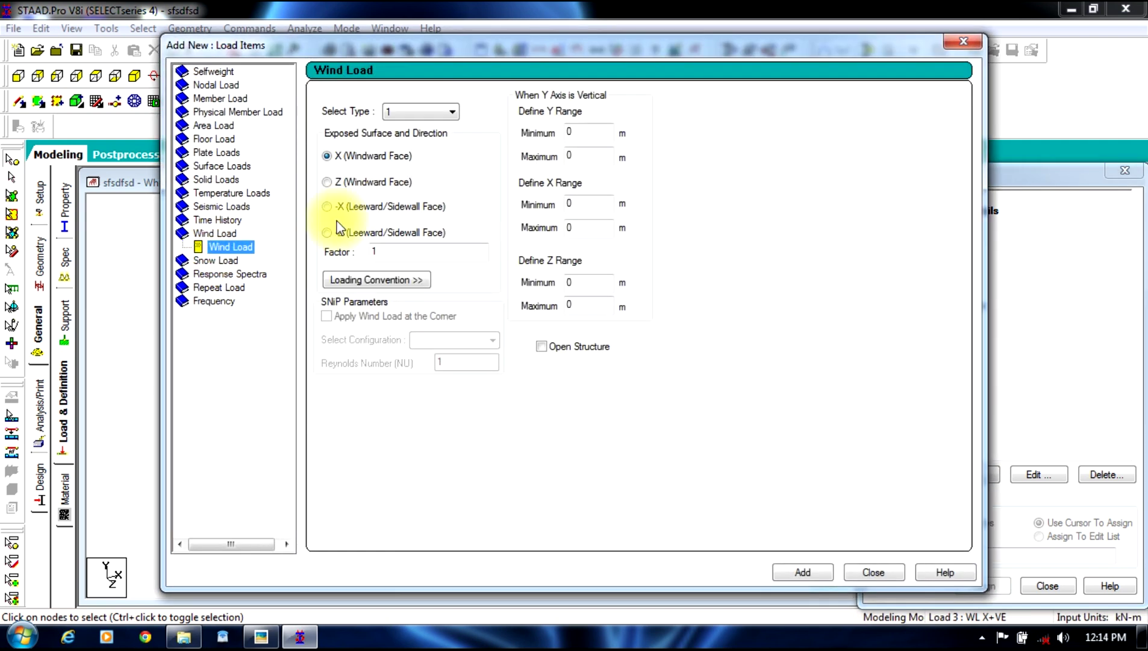
{"action": "left_click", "coordinate": [420, 114]}
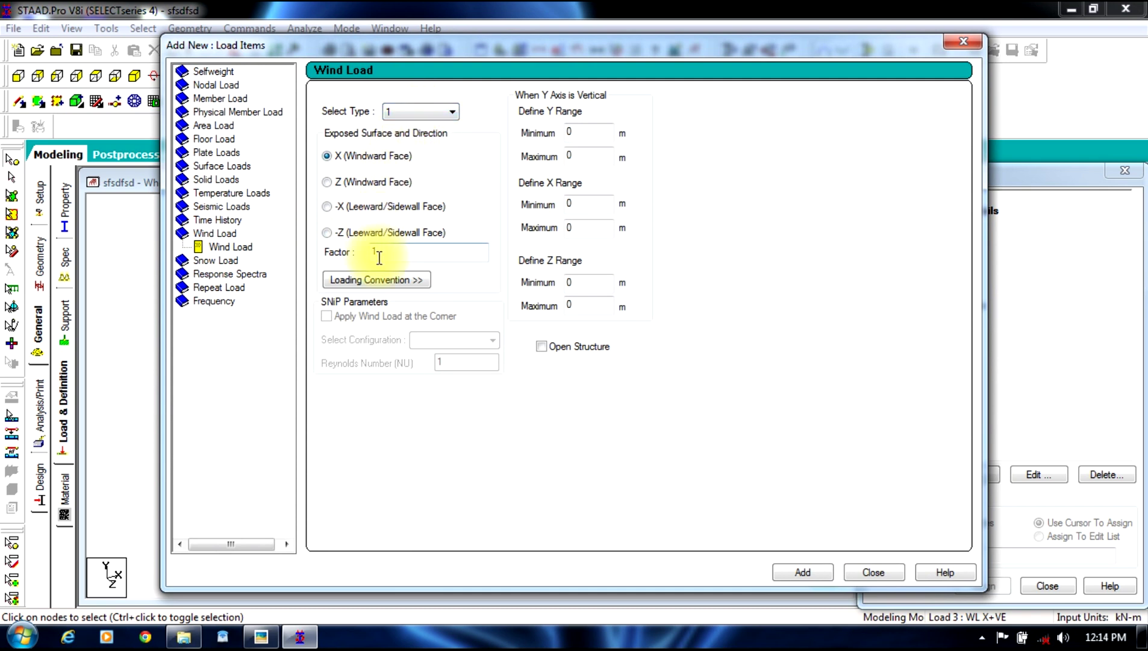
{"action": "double_click", "coordinate": [595, 133]}
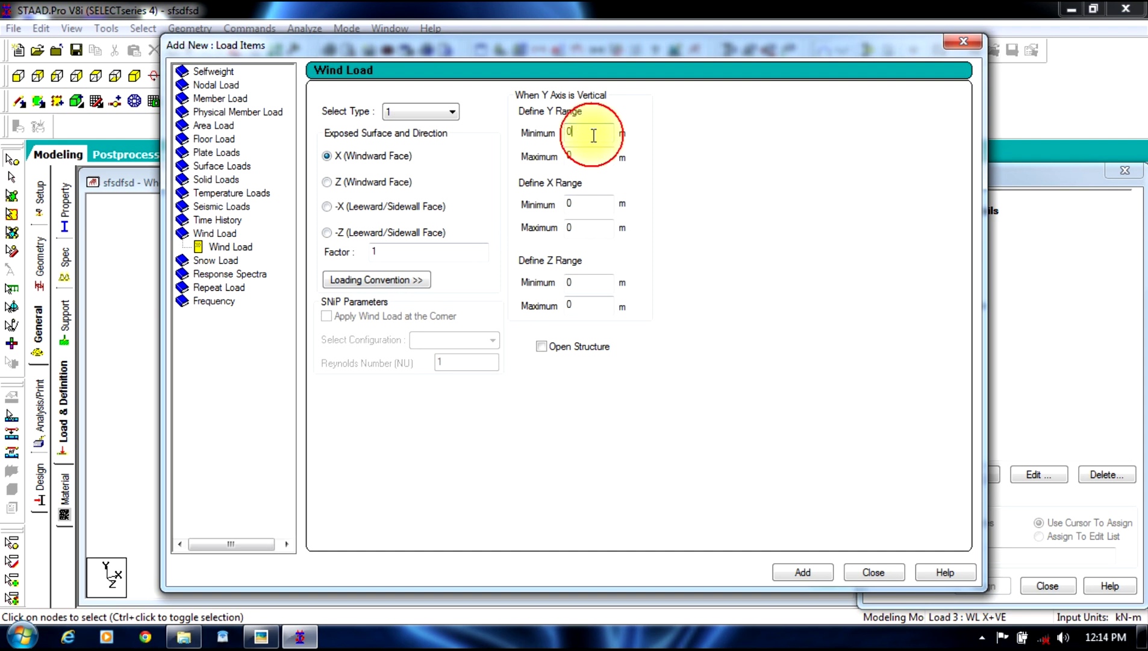
{"action": "type", "text": "4"}
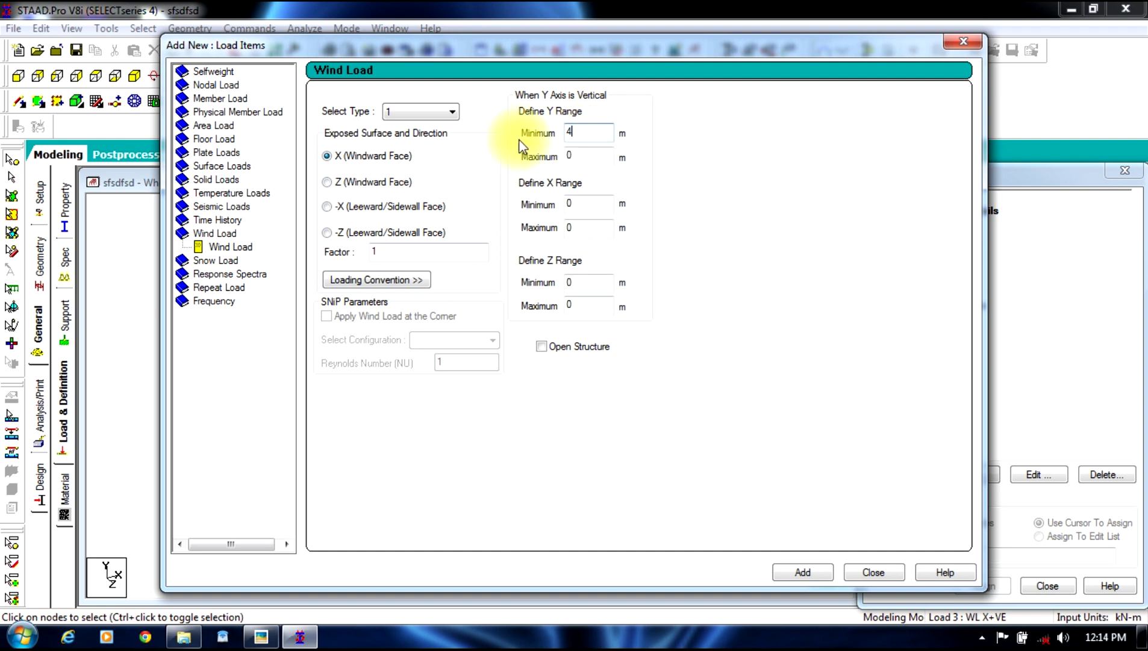
{"action": "double_click", "coordinate": [571, 156]}
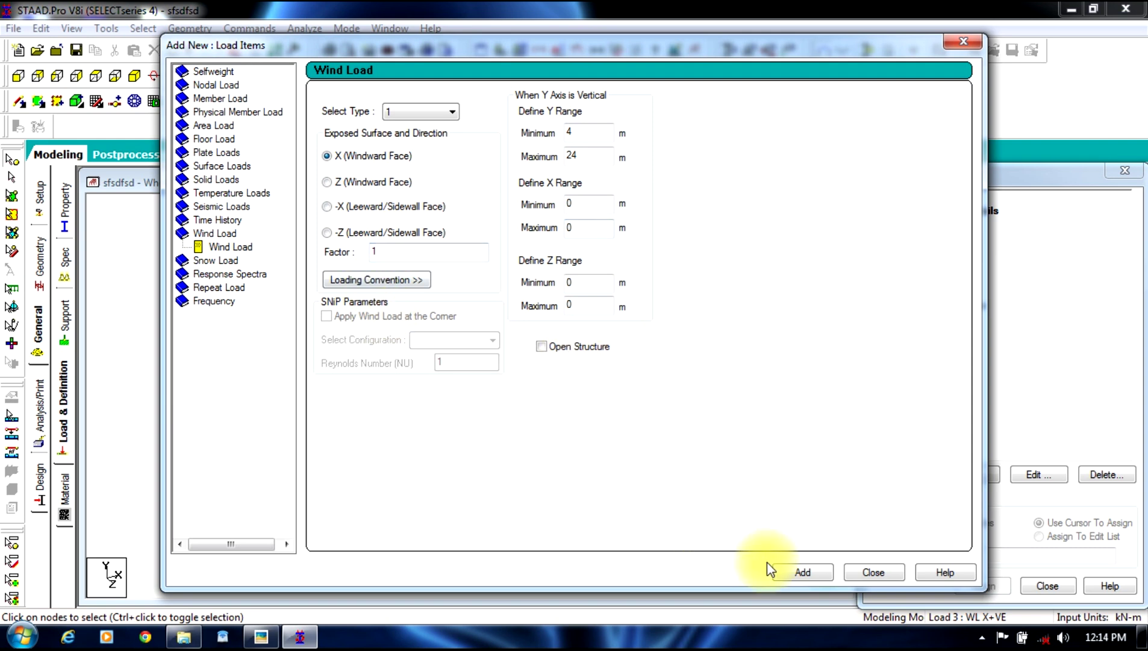
{"action": "left_click", "coordinate": [783, 570]}
{"action": "left_click", "coordinate": [873, 572]}
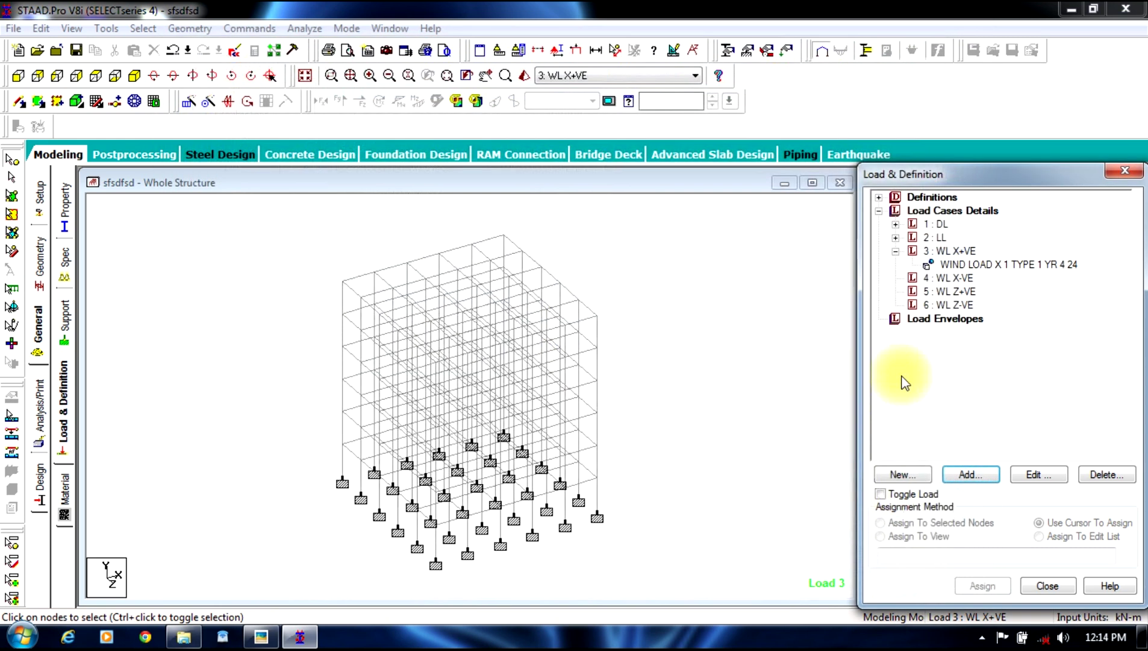
- Preview the WL X+VE wind load on the model's windward face
{"action": "left_click", "coordinate": [967, 263]}
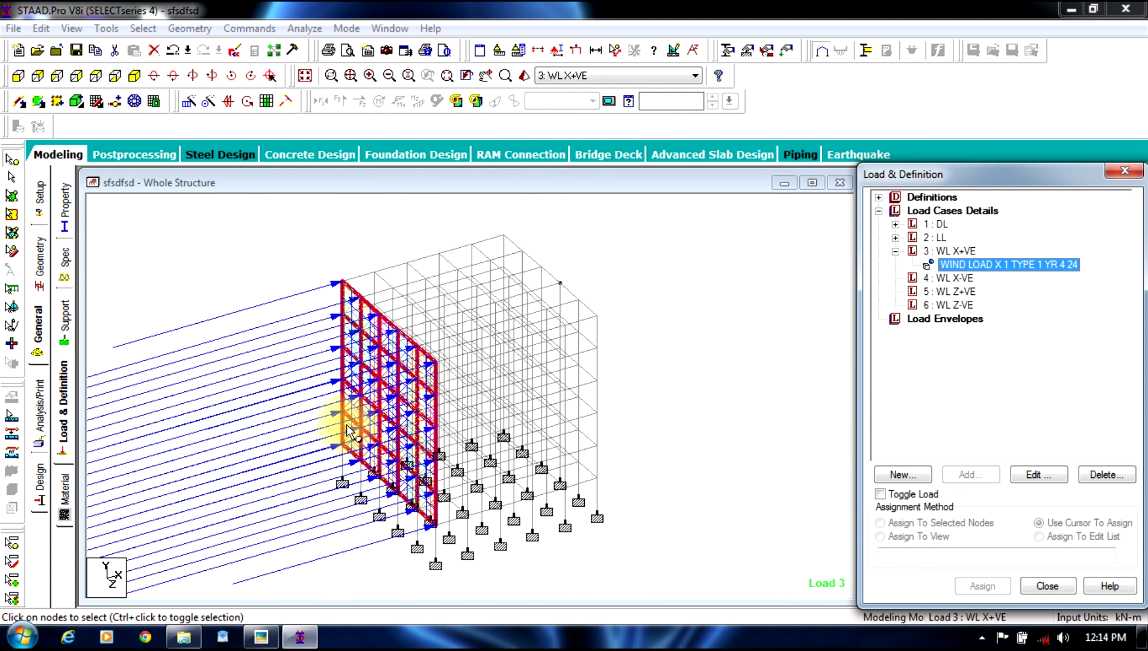
{"action": "left_click", "coordinate": [578, 52]}
{"action": "left_click", "coordinate": [336, 416]}
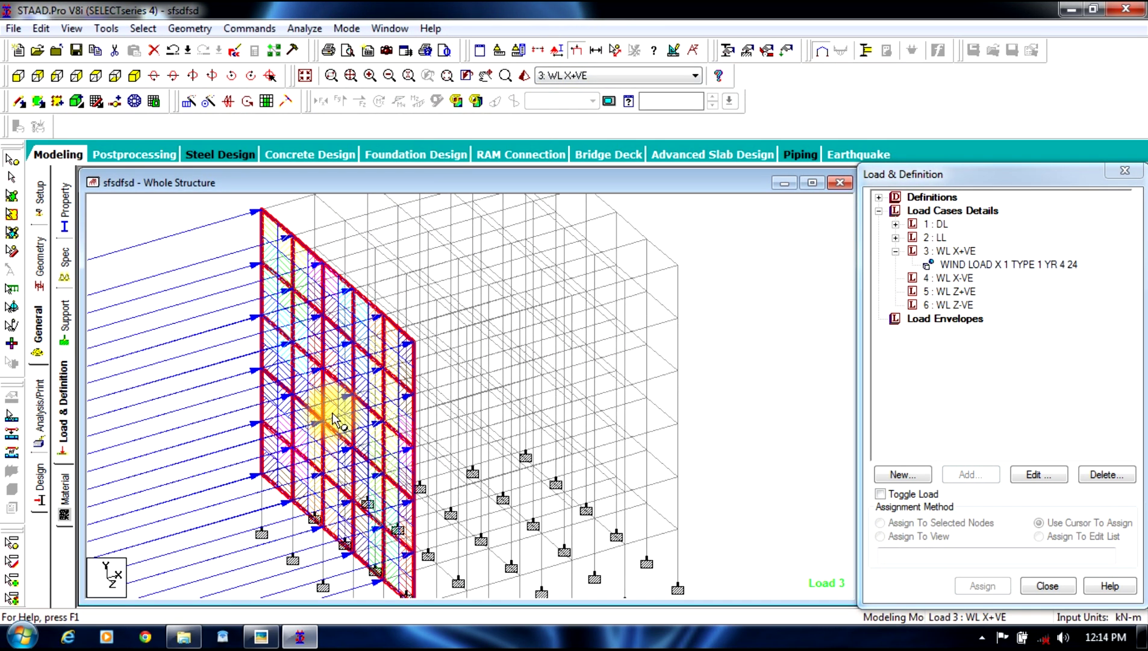
{"action": "scroll", "coordinate": [336, 417], "scroll_direction": "down", "scroll_amount": 1}
{"action": "scroll", "coordinate": [333, 415], "scroll_direction": "down", "scroll_amount": 5}
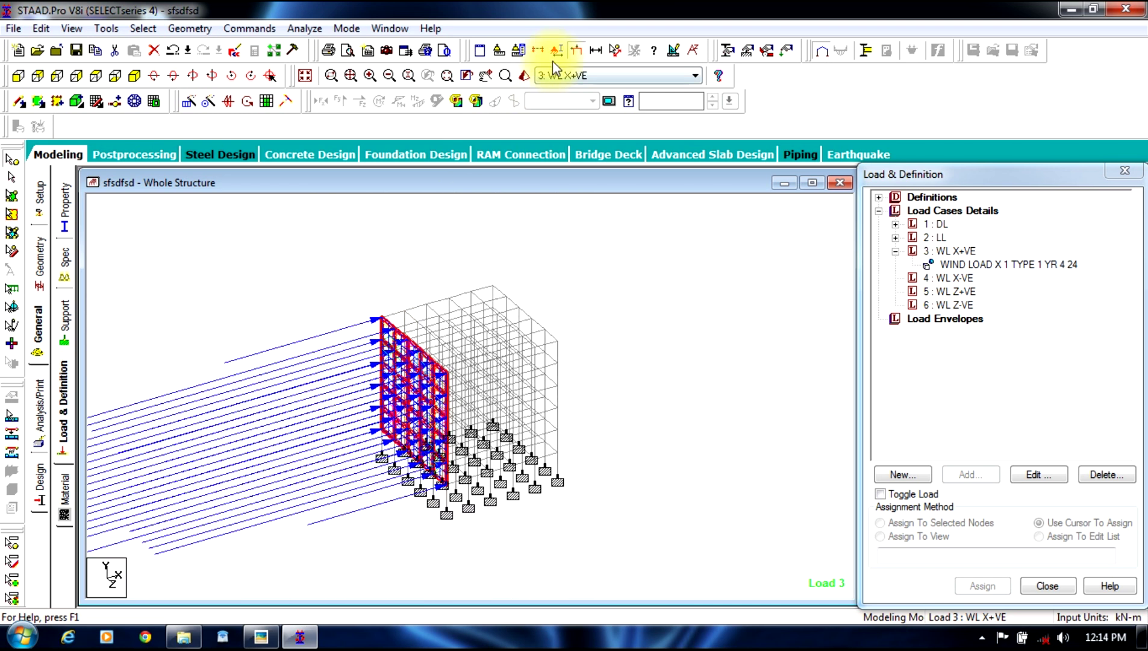
{"action": "left_click", "coordinate": [895, 250]}
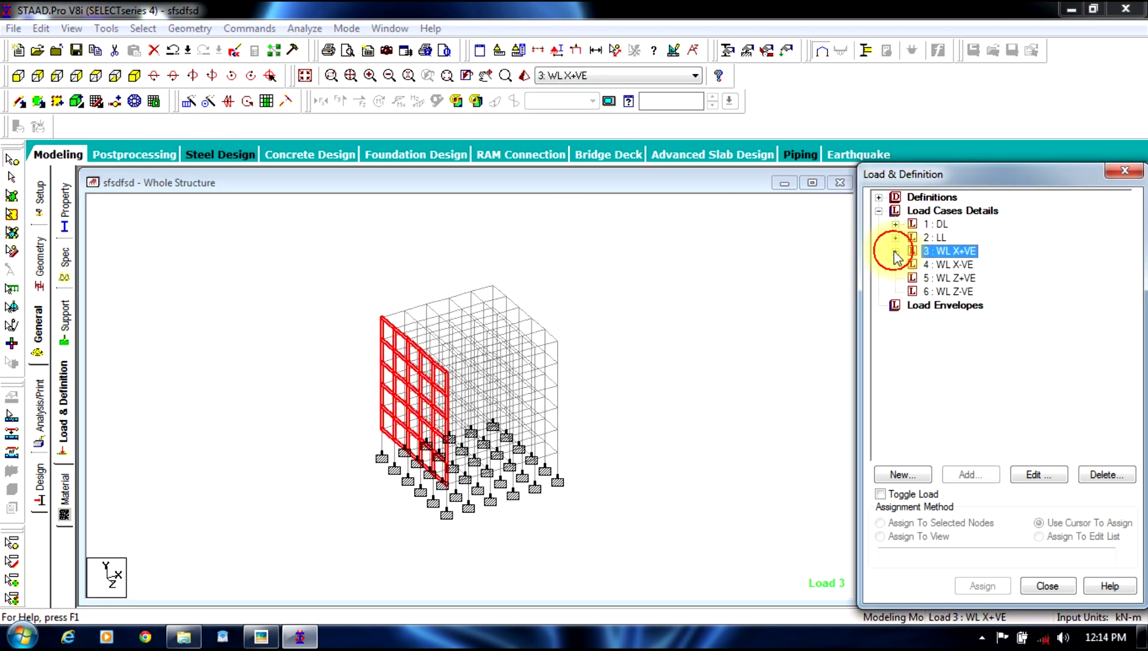
{"action": "left_click", "coordinate": [926, 264]}
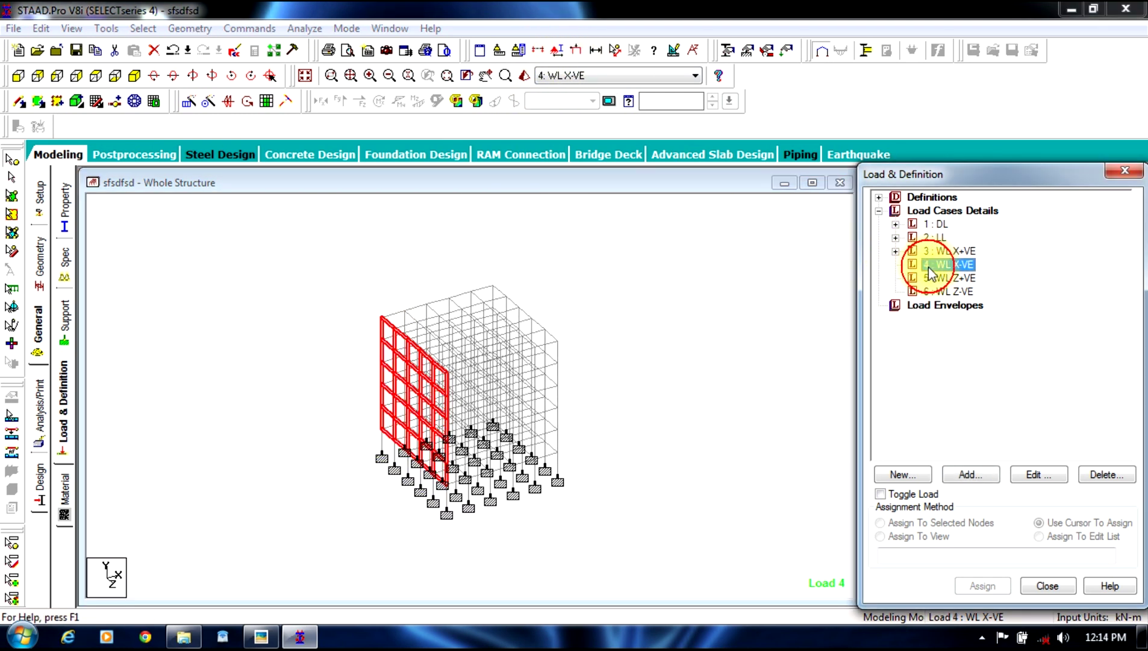
- Add a wind load on the -X leeward face over Y 4–24 m to load case 4 and preview it
{"action": "left_click", "coordinate": [954, 474]}
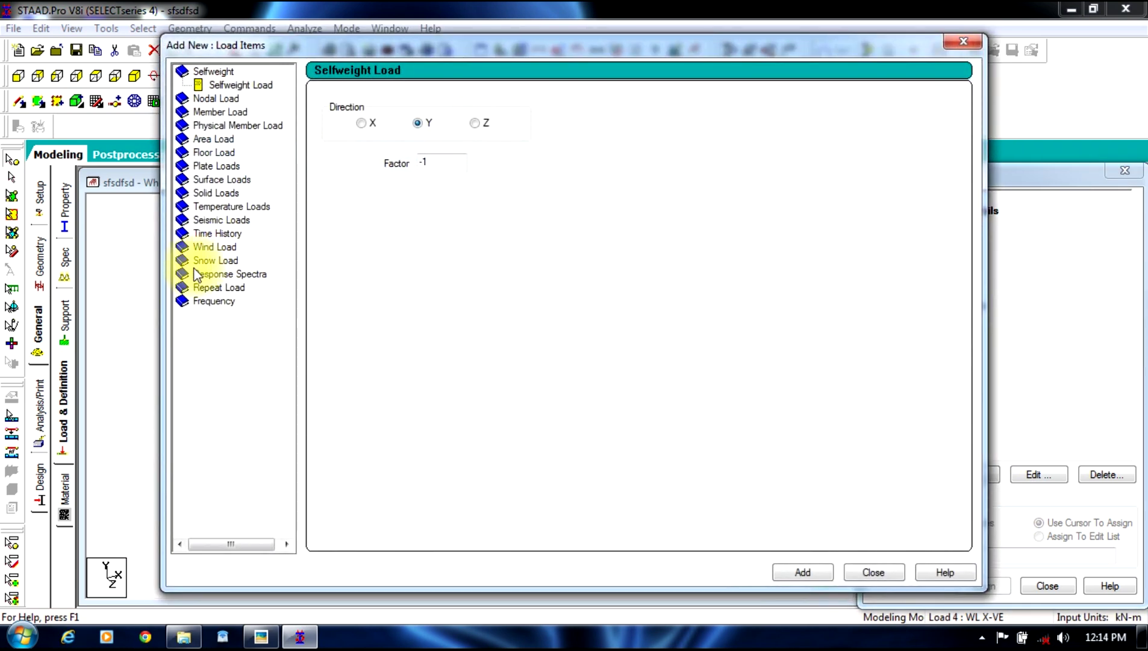
{"action": "left_click", "coordinate": [208, 248]}
{"action": "left_click", "coordinate": [378, 255]}
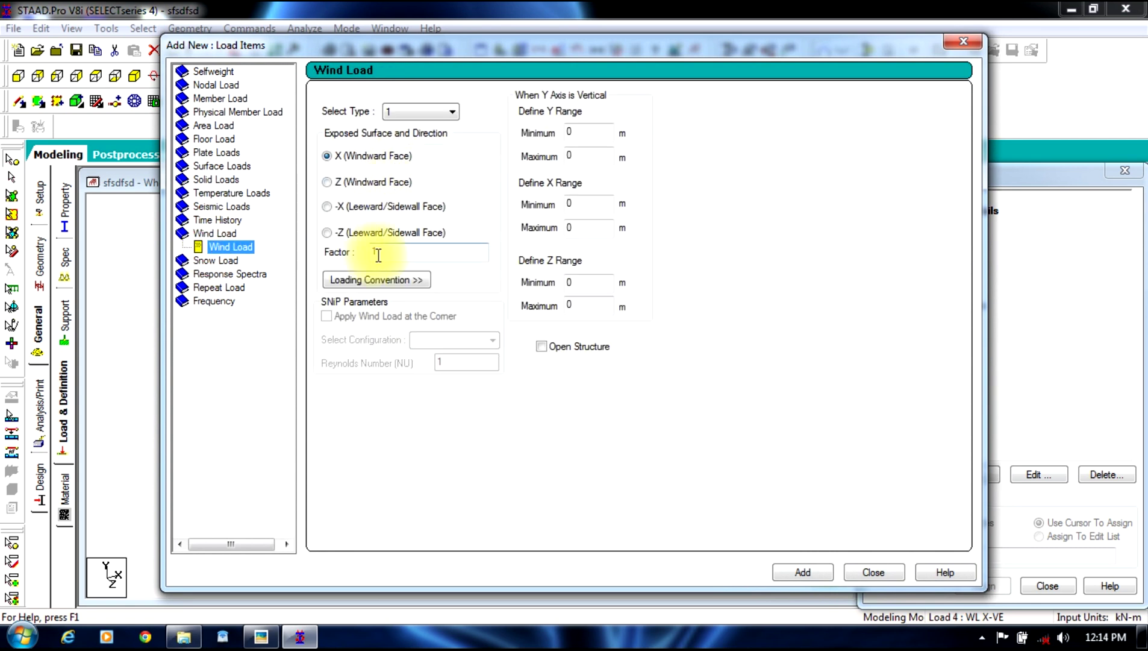
{"action": "left_click", "coordinate": [354, 209]}
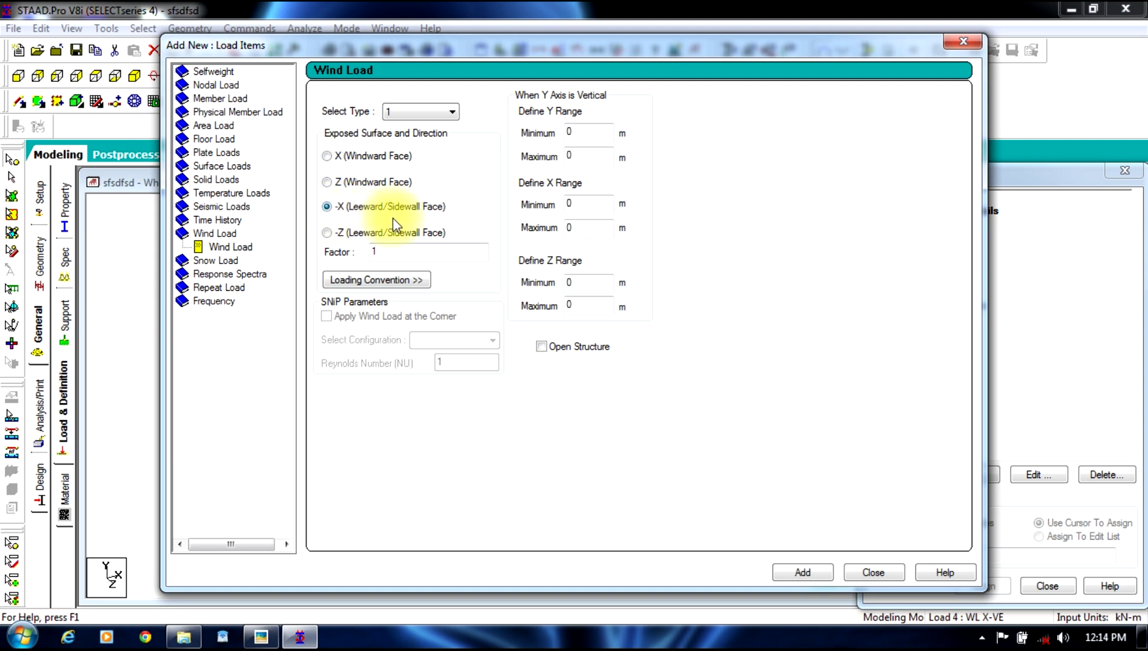
{"action": "double_click", "coordinate": [578, 132]}
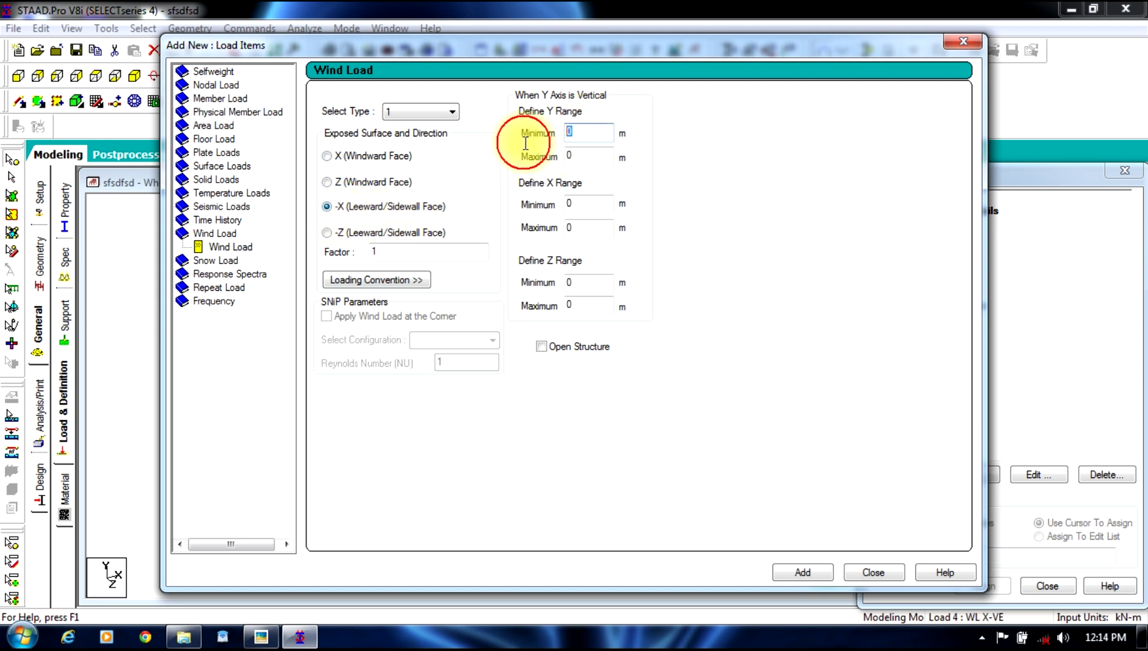
{"action": "type", "text": "4"}
{"action": "double_click", "coordinate": [577, 155]}
{"action": "type", "text": "2"}
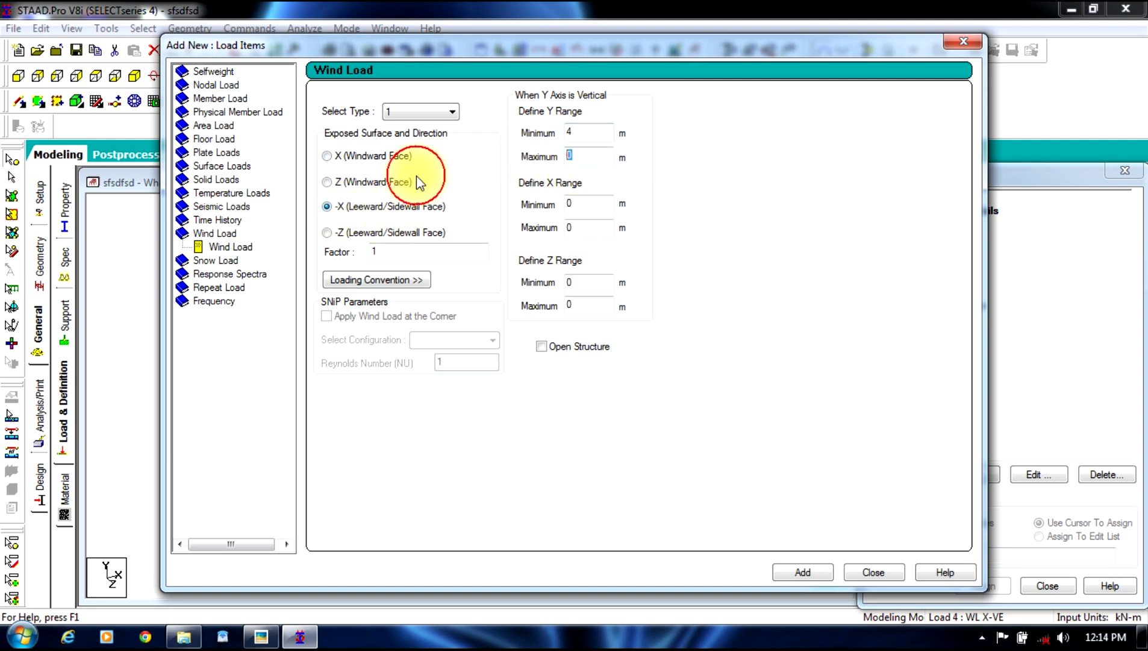
{"action": "left_click", "coordinate": [801, 573]}
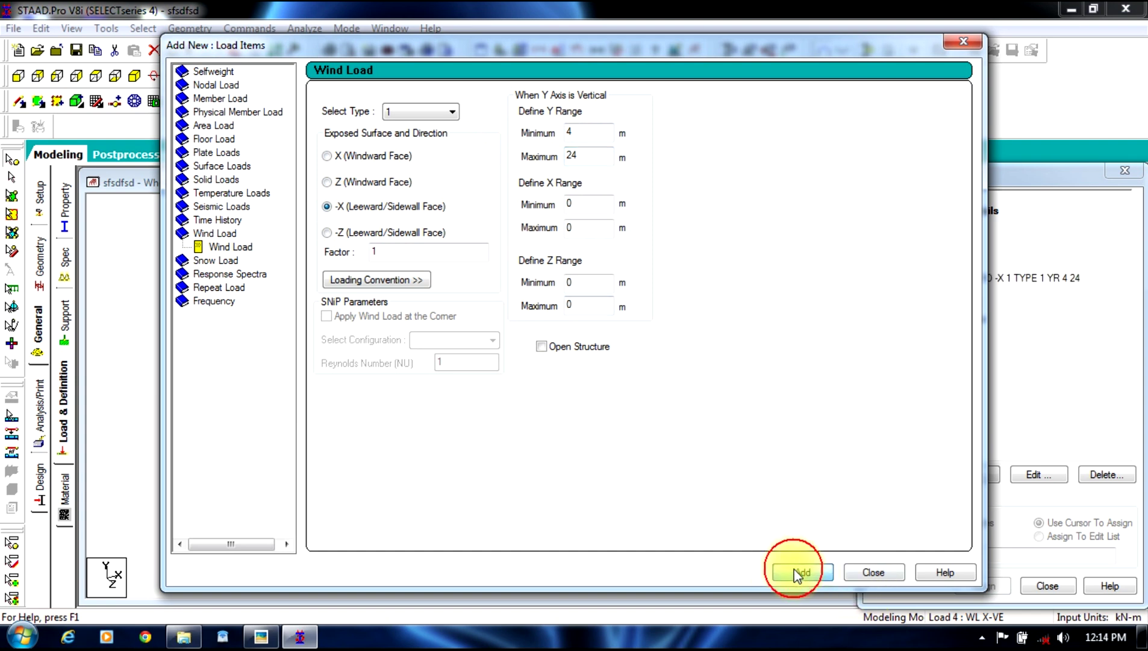
{"action": "left_click", "coordinate": [868, 576]}
{"action": "left_click", "coordinate": [949, 279]}
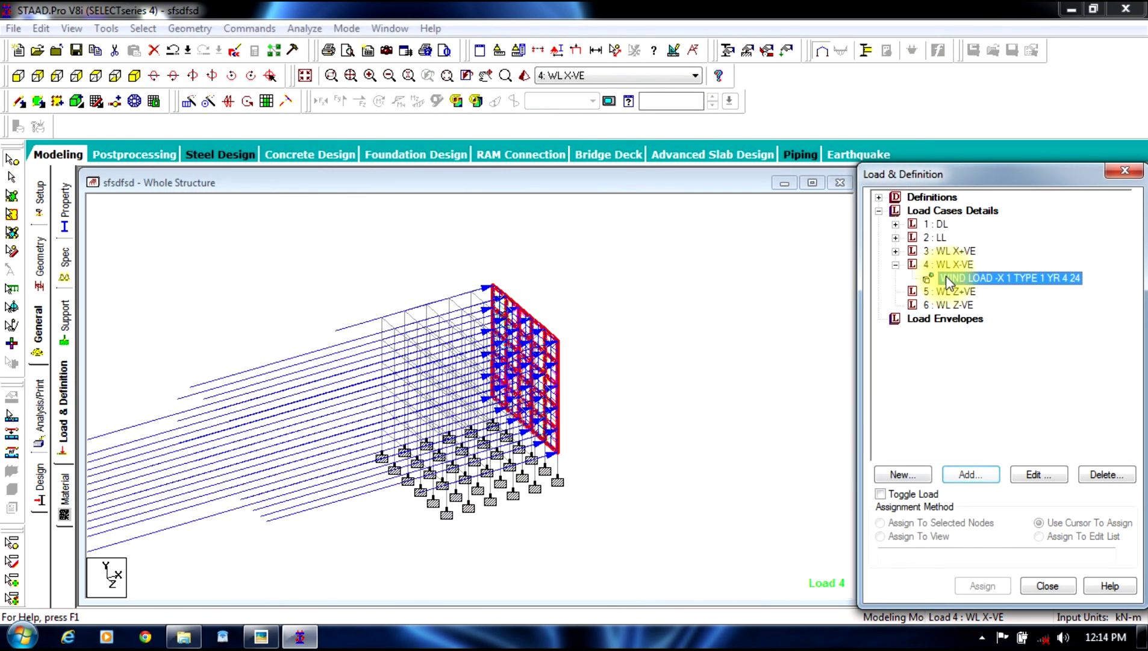
{"action": "left_click", "coordinate": [896, 265]}
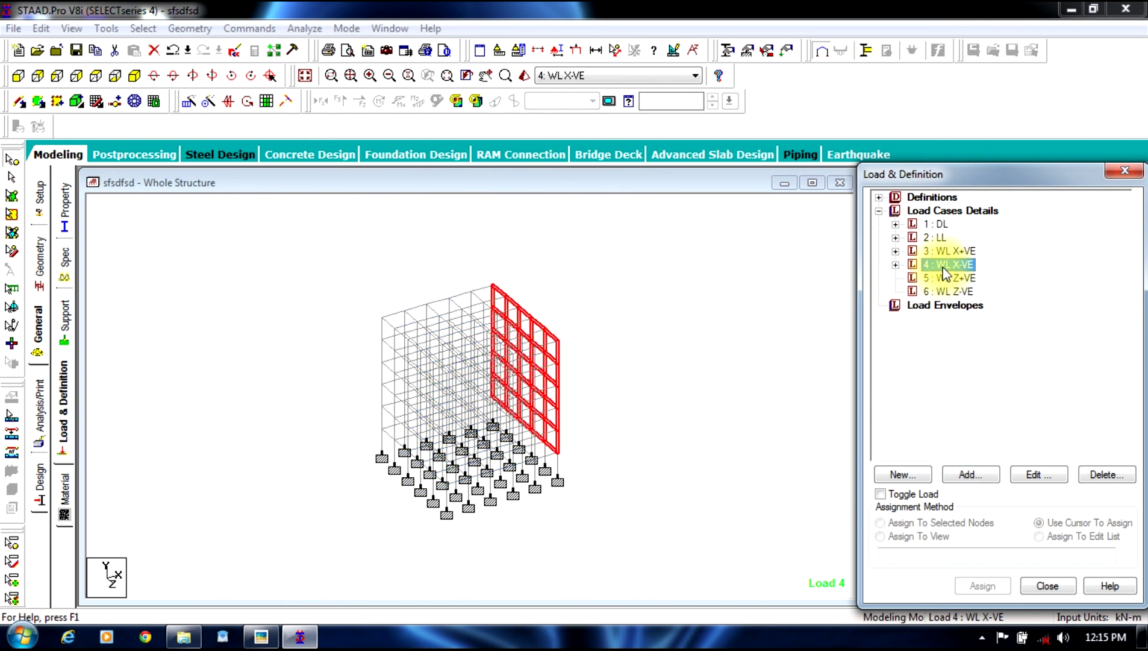
- Select load case 4's wind load item, leaving its primary load settings unchanged
{"action": "left_click", "coordinate": [1046, 476]}
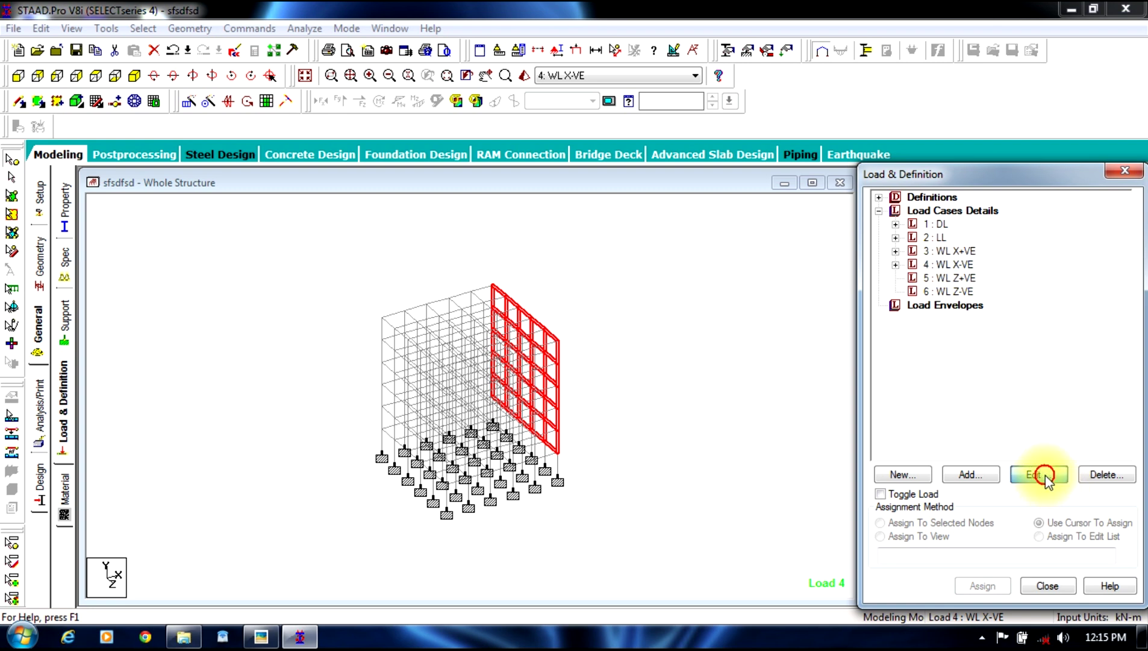
{"action": "left_click_drag", "start_coordinate": [546, 196], "coordinate": [497, 165]}
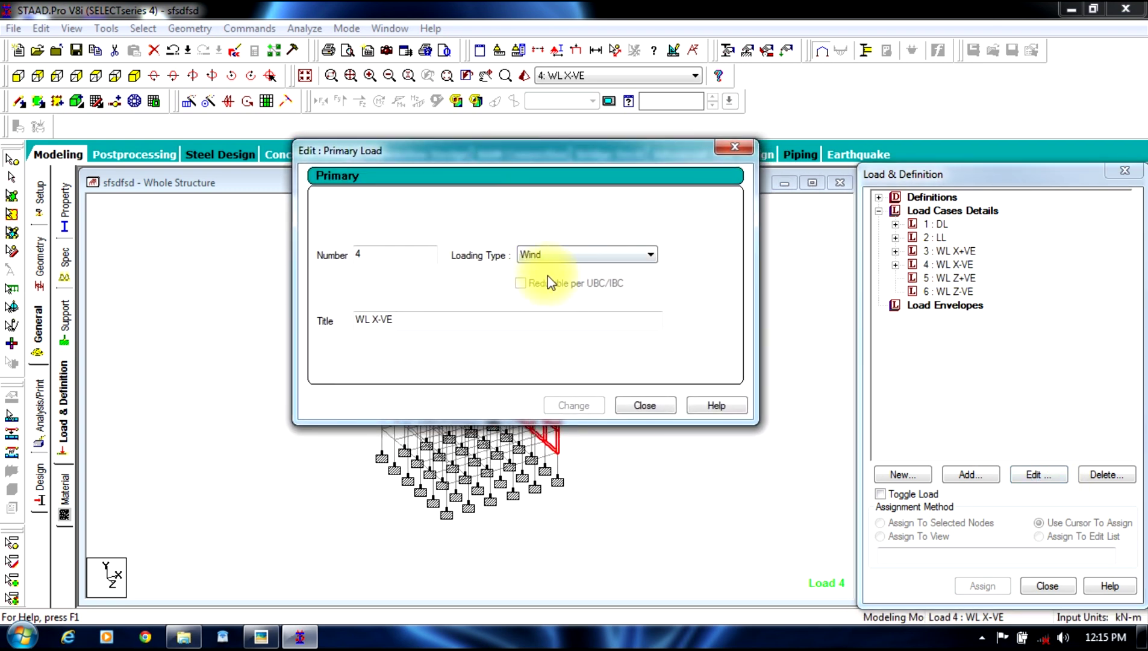
{"action": "left_click", "coordinate": [645, 405]}
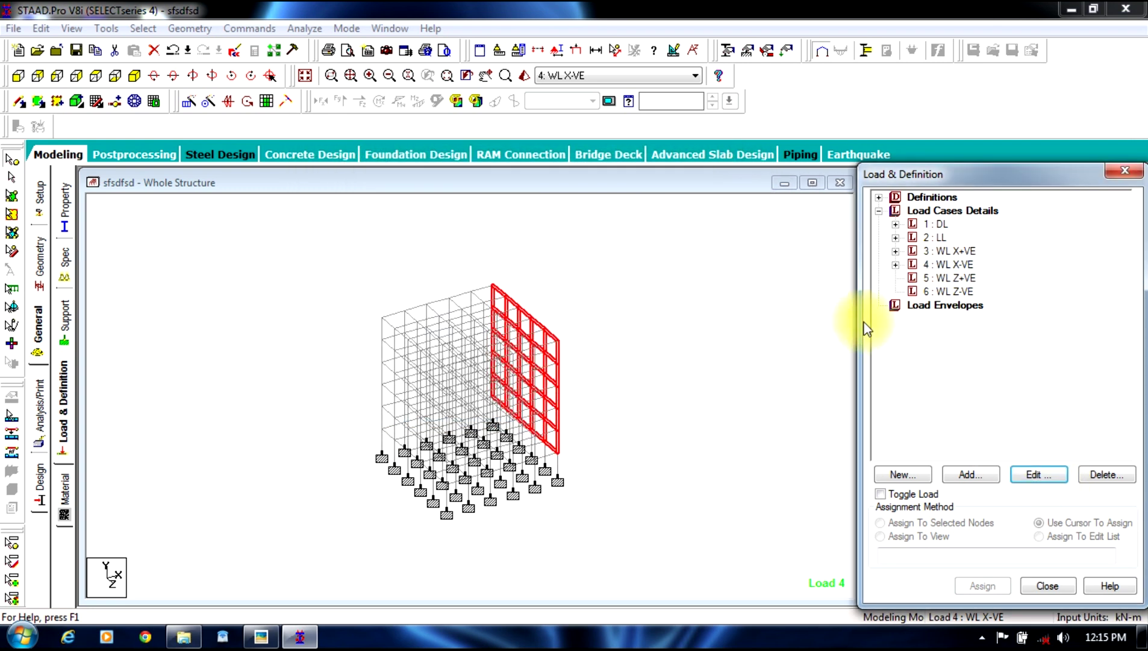
{"action": "left_click", "coordinate": [896, 264]}
{"action": "left_click", "coordinate": [939, 278]}
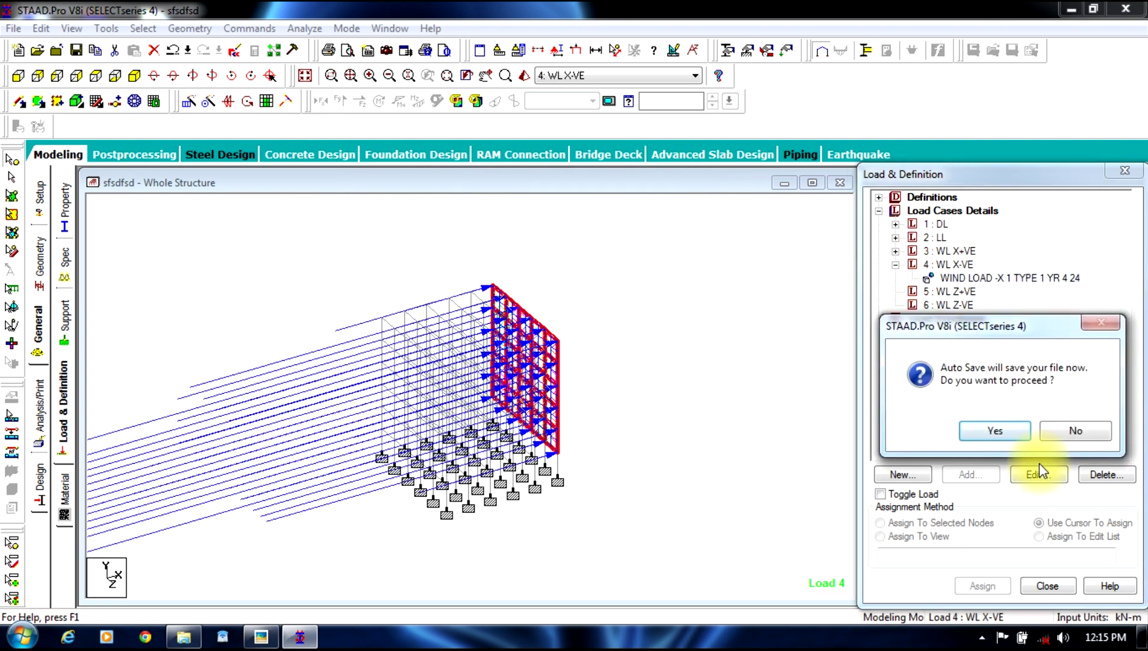
{"action": "left_click", "coordinate": [1060, 426]}
- Change the wind load to factor -1 acting on the X windward face
{"action": "left_click", "coordinate": [1036, 474]}
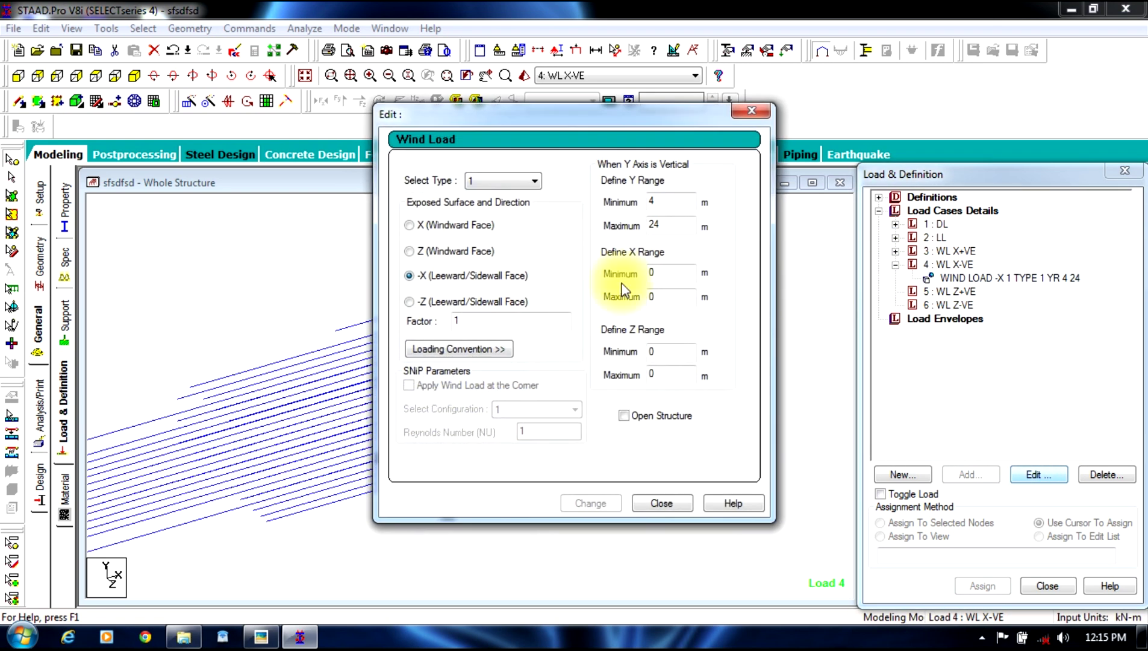
{"action": "double_click", "coordinate": [493, 320]}
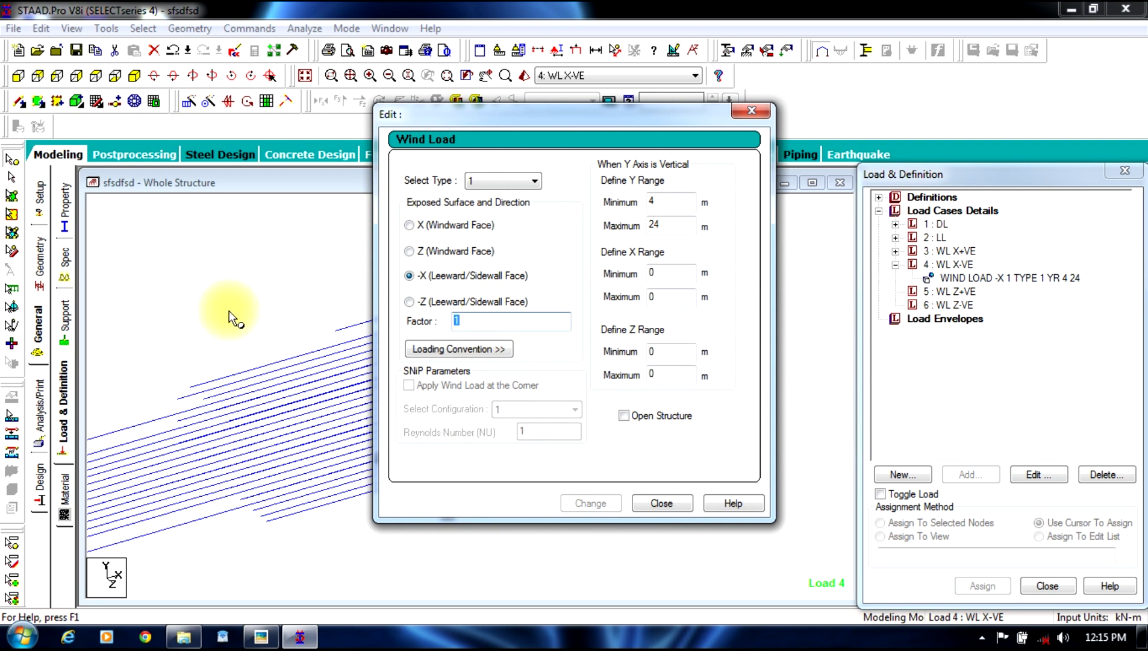
{"action": "type", "text": "-1"}
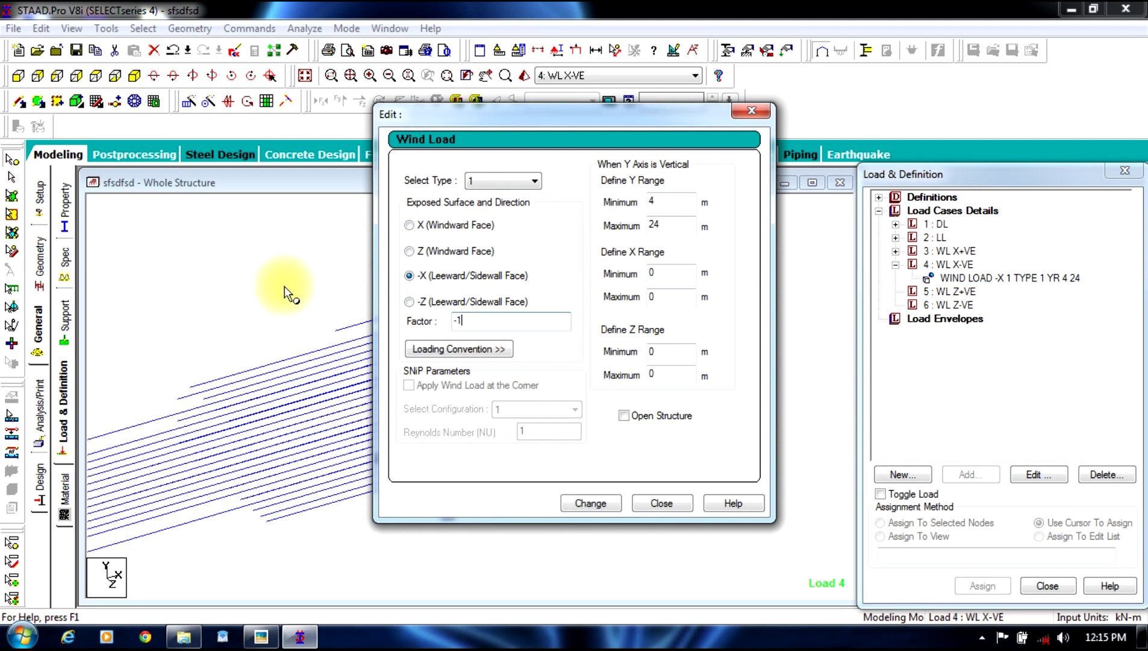
{"action": "left_click", "coordinate": [428, 235]}
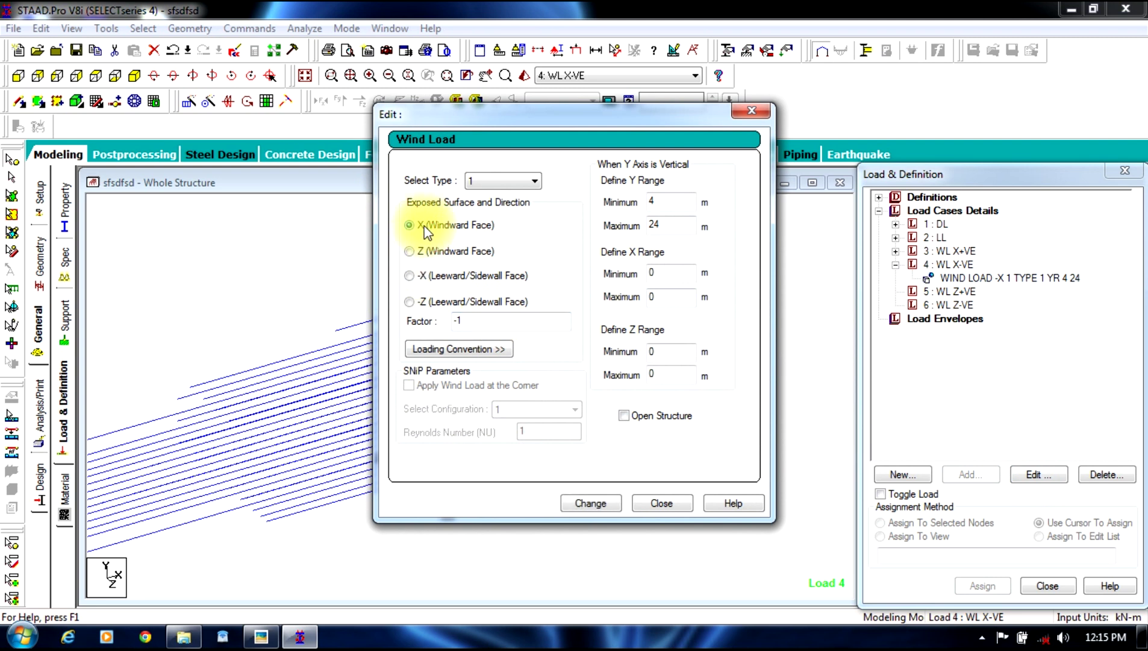
{"action": "left_click", "coordinate": [594, 501]}
{"action": "left_click", "coordinate": [656, 503]}
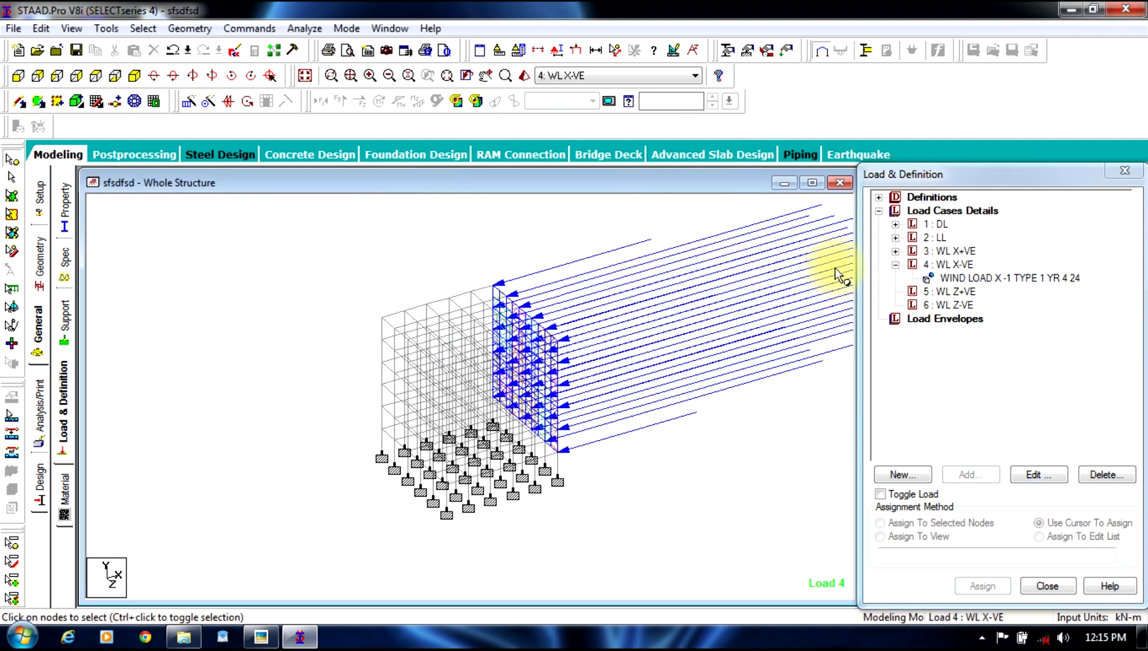
- Add a Z windward-face wind load over Y 4 to 24 m to load case 5 (WL Z+VE)
{"action": "left_click", "coordinate": [895, 264]}
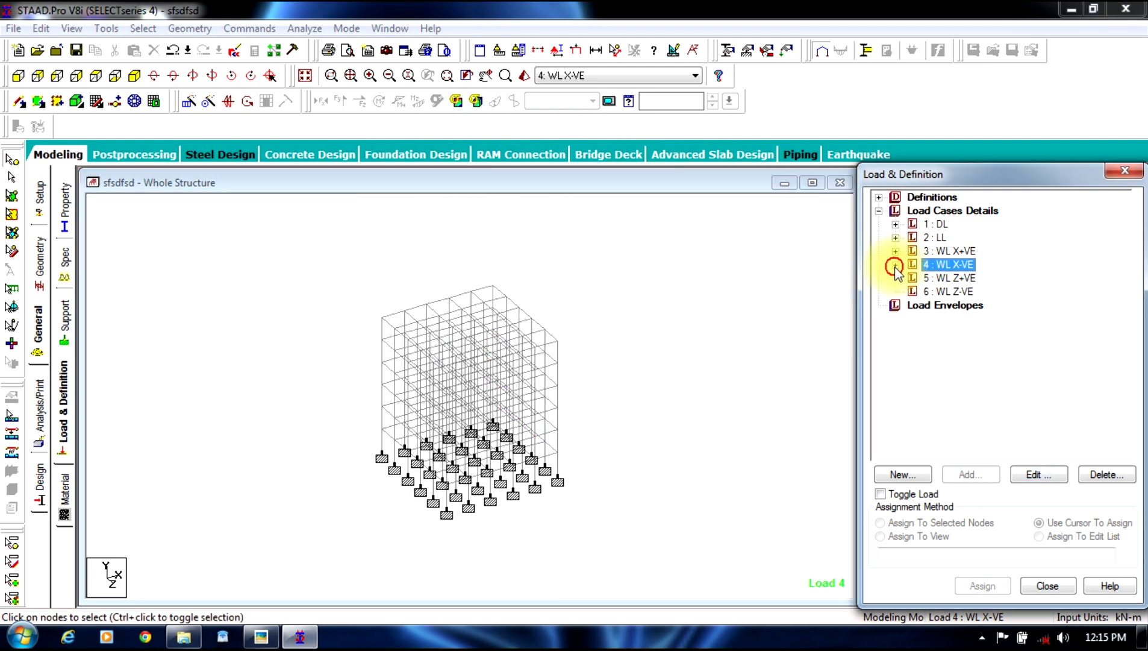
{"action": "left_click", "coordinate": [952, 278]}
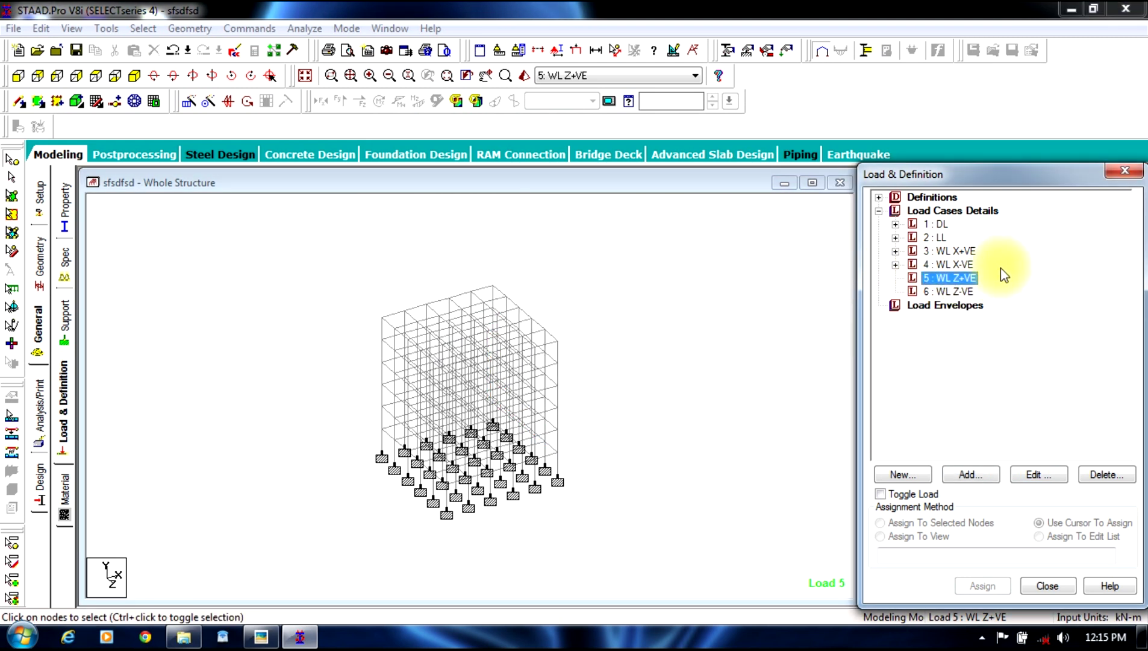
{"action": "left_click", "coordinate": [971, 474]}
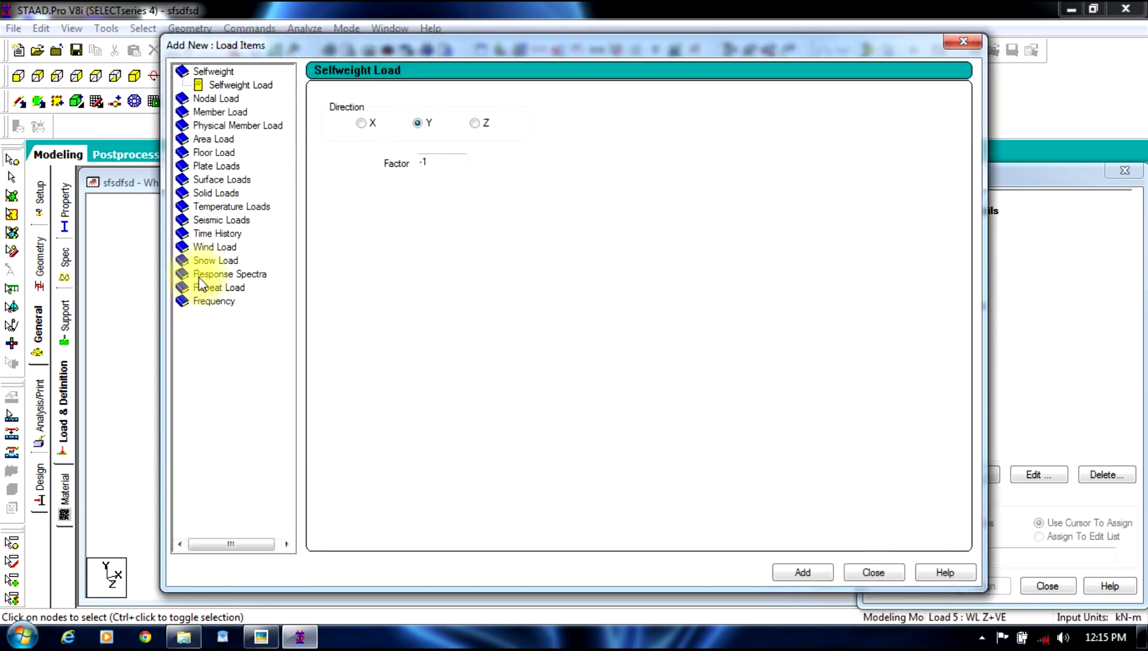
{"action": "left_click", "coordinate": [212, 247]}
{"action": "left_click", "coordinate": [356, 185]}
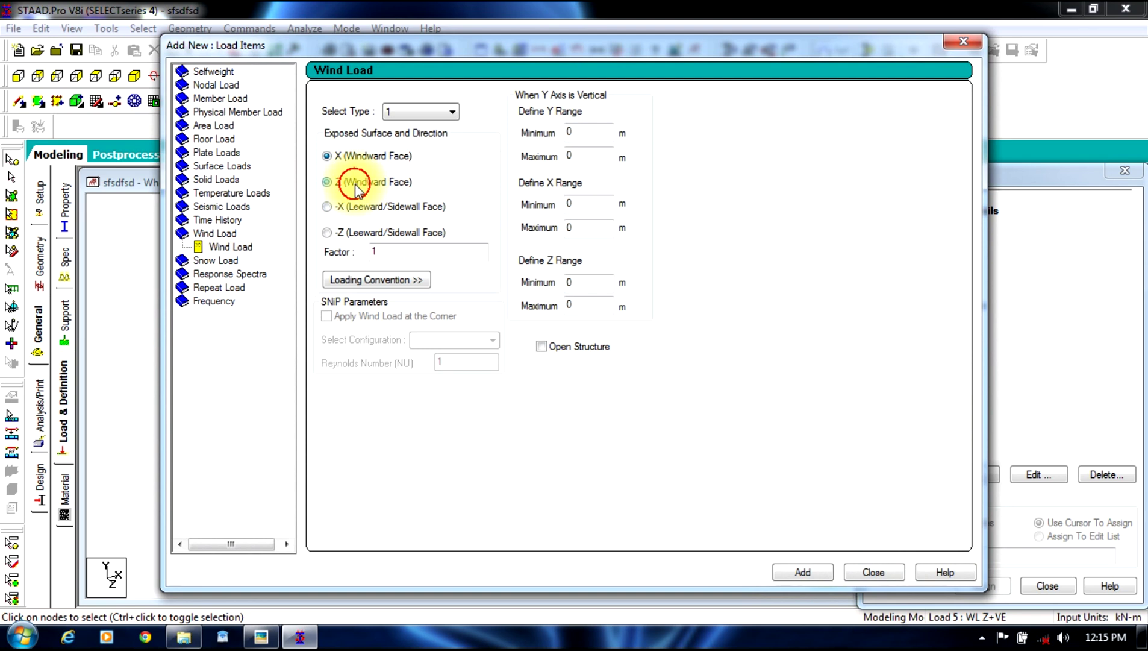
{"action": "double_click", "coordinate": [595, 136]}
{"action": "type", "text": "4"}
{"action": "double_click", "coordinate": [582, 156]}
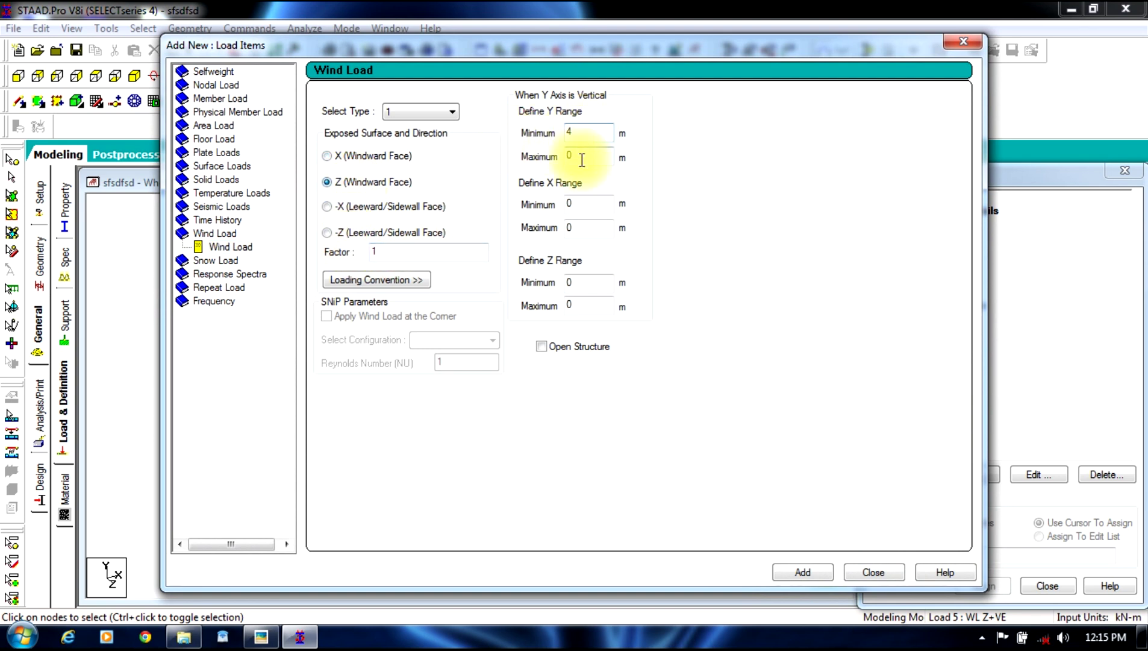
{"action": "type", "text": "25"}
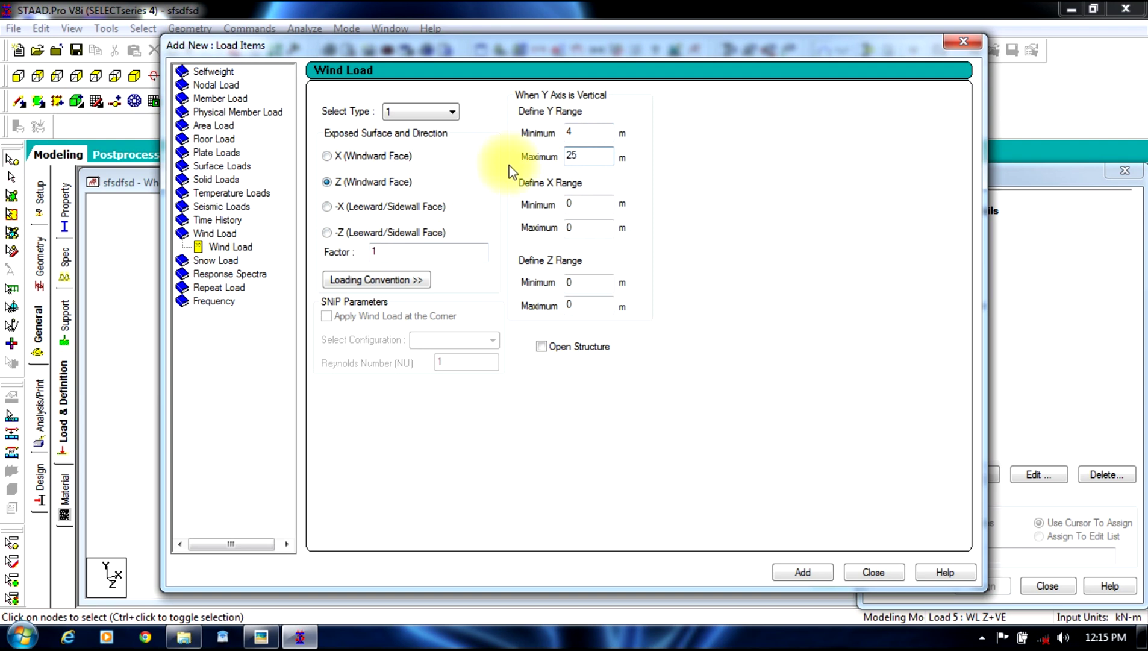
{"action": "type", "text": "4"}
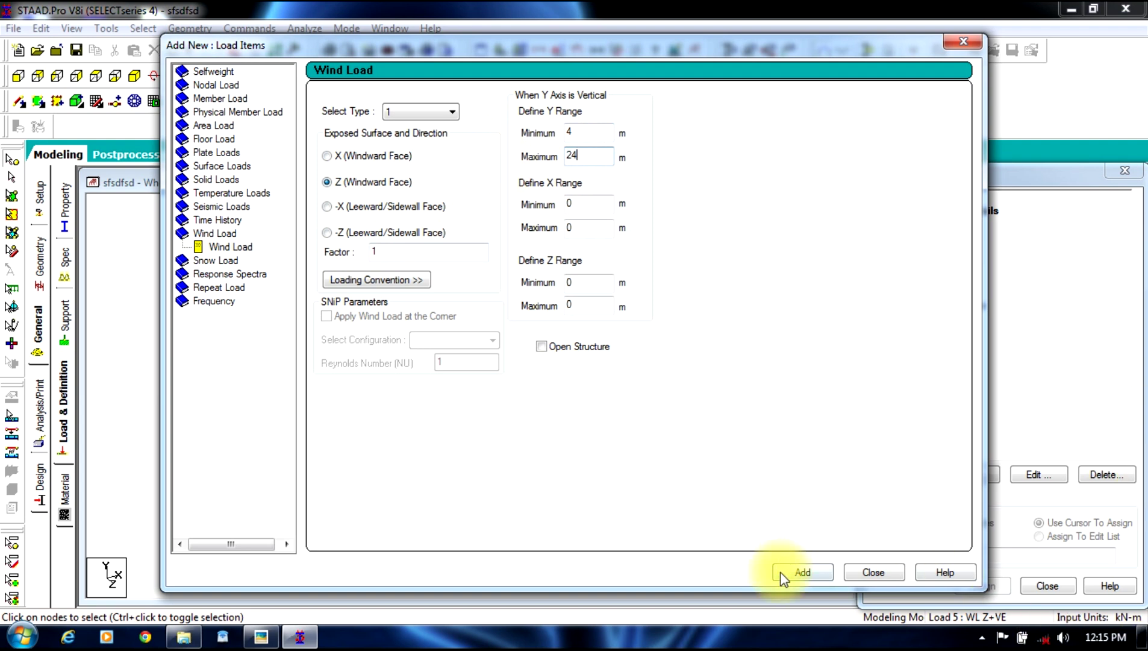
{"action": "left_click", "coordinate": [814, 575]}
{"action": "left_click", "coordinate": [873, 571]}
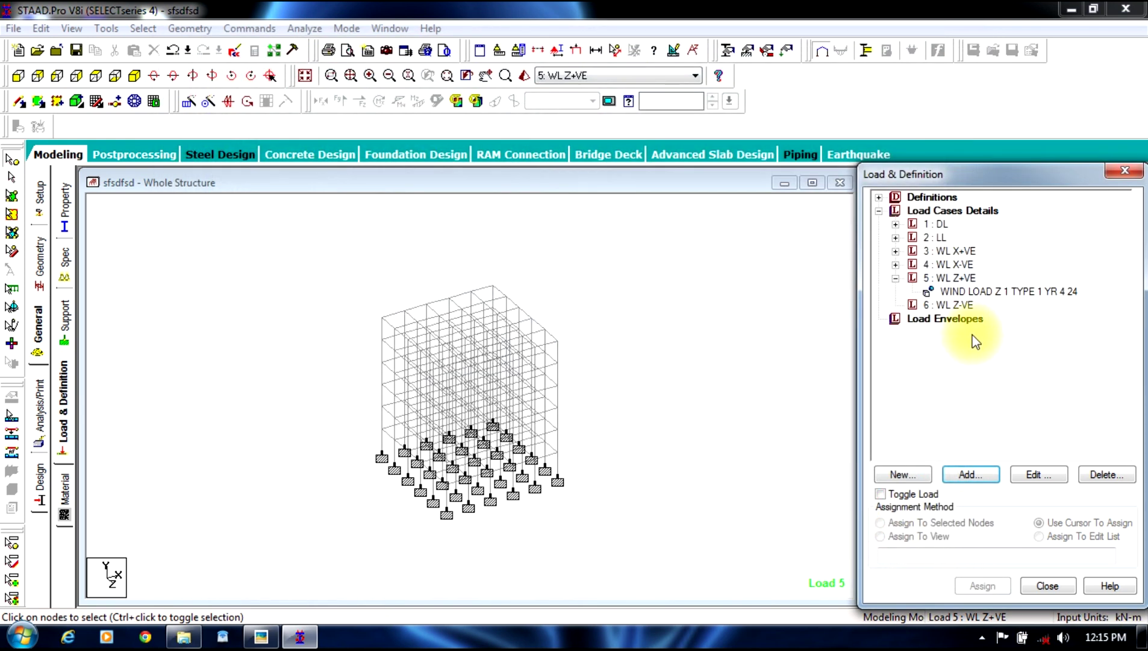
- Display the new wind load on the model, then select load case 6 (WL Z-VE)
{"action": "left_click", "coordinate": [949, 294]}
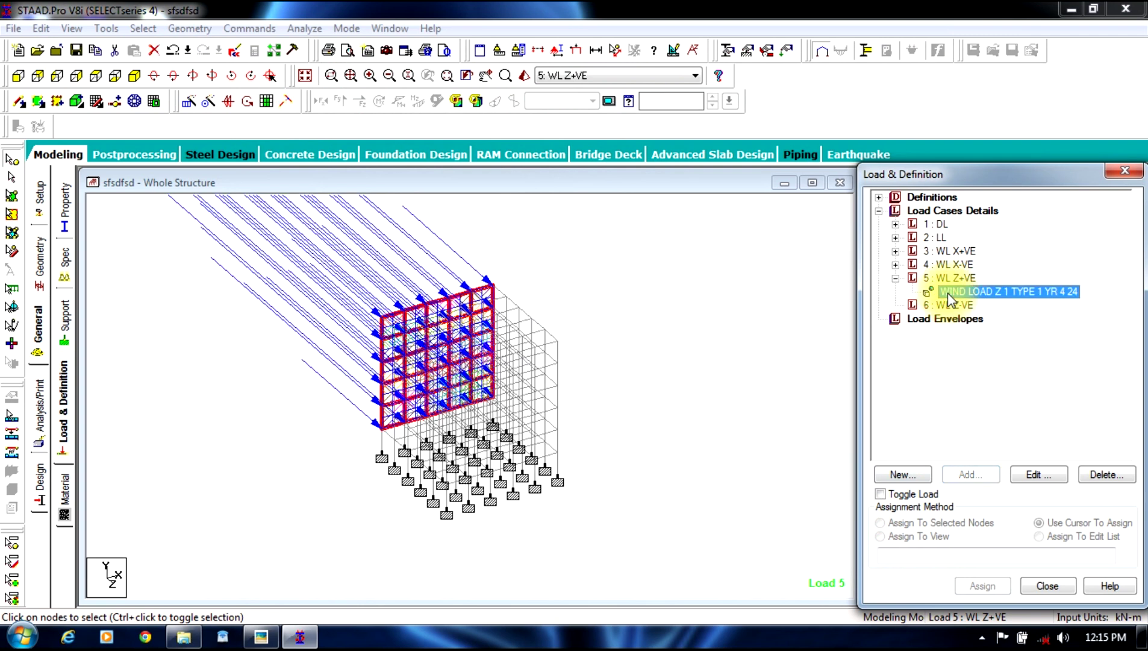
{"action": "left_click", "coordinate": [896, 277]}
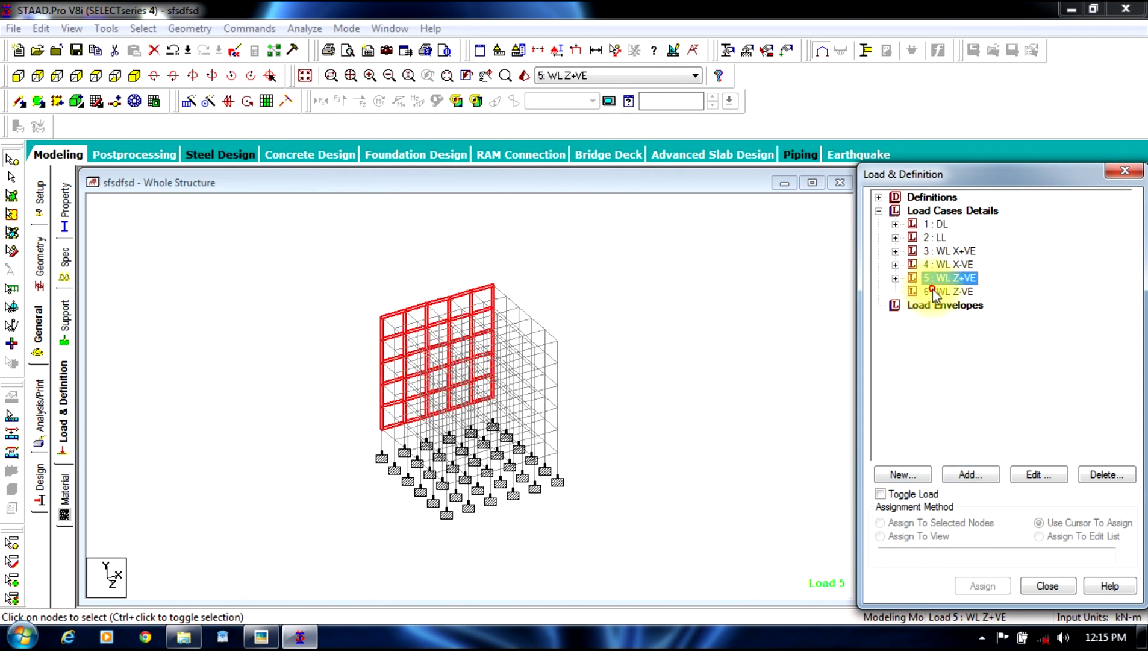
{"action": "left_click", "coordinate": [933, 293]}
- Add a Z windward-face wind load with factor -1 over Y 4 to 24 m to case 6
{"action": "left_click", "coordinate": [976, 474]}
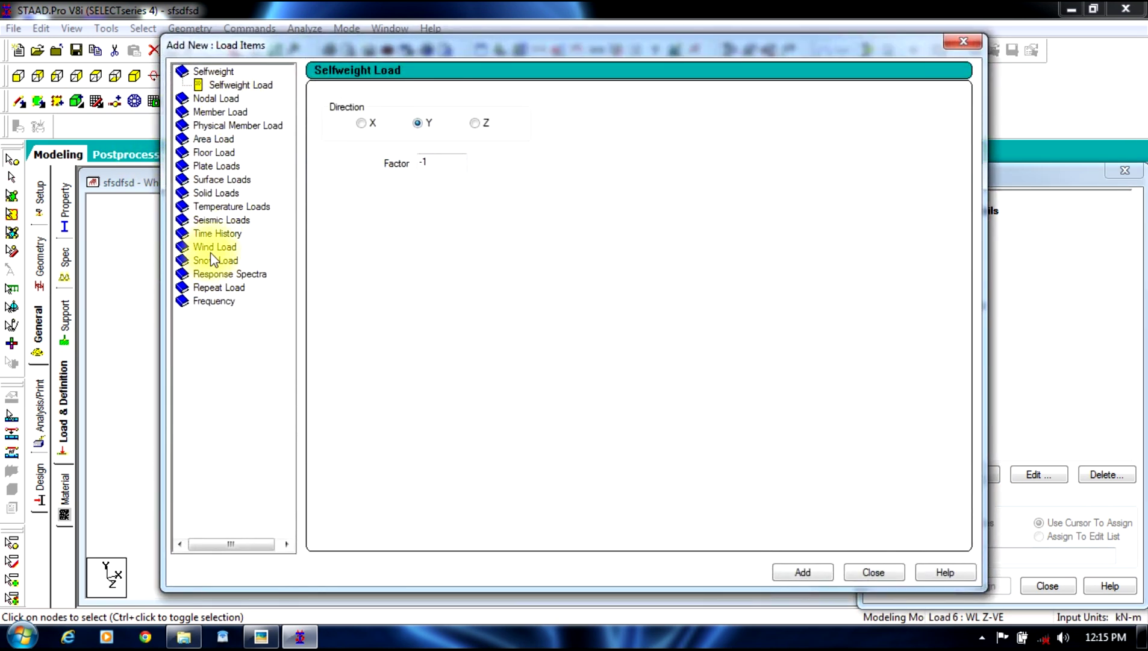
{"action": "left_click", "coordinate": [215, 247]}
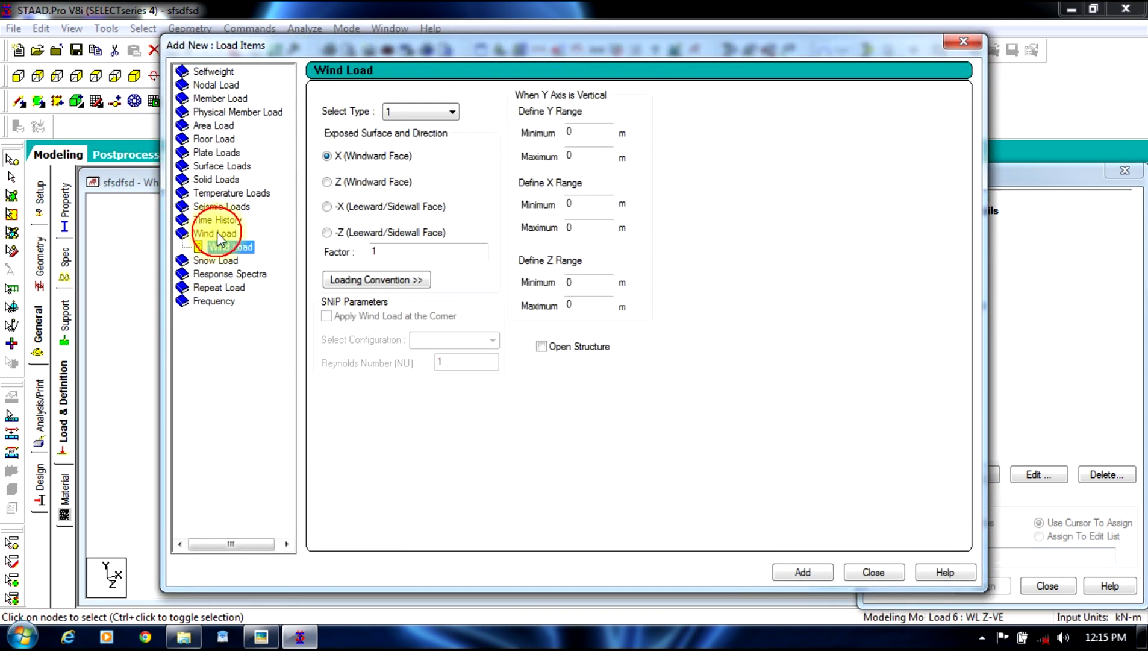
{"action": "left_click", "coordinate": [366, 181]}
{"action": "double_click", "coordinate": [397, 251]}
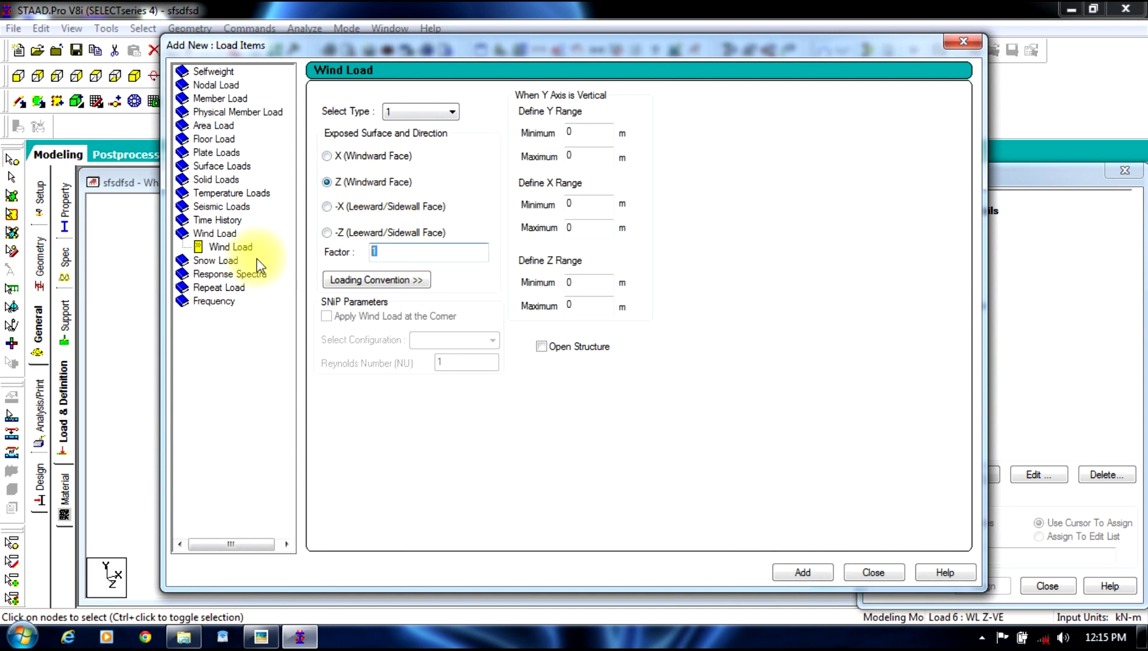
{"action": "type", "text": "-1"}
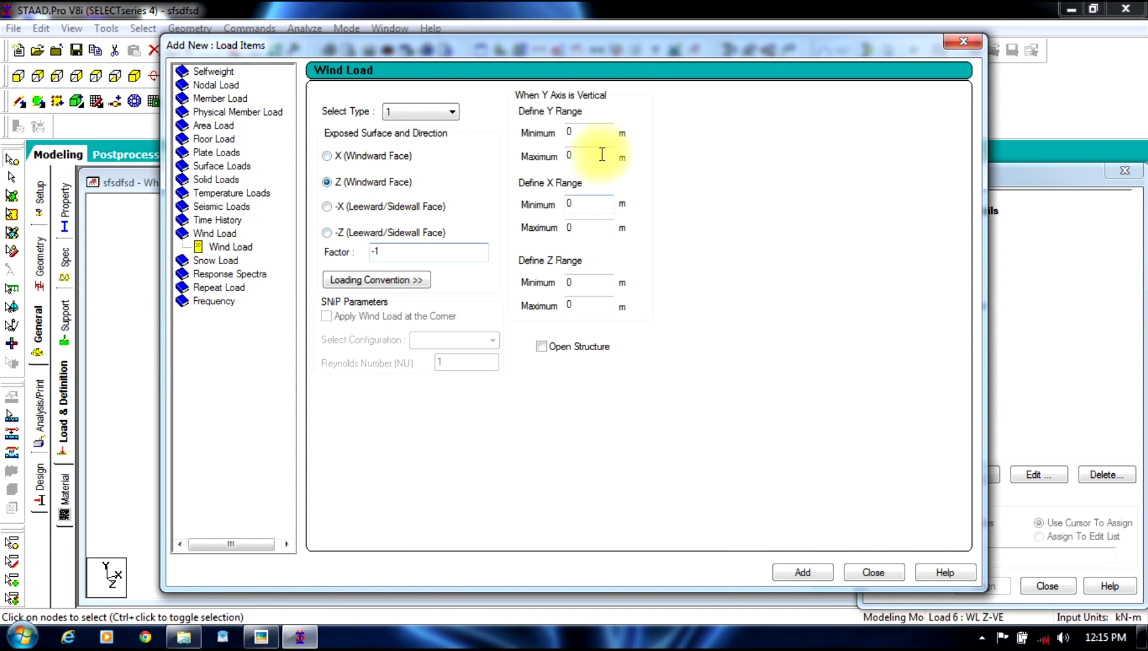
{"action": "double_click", "coordinate": [572, 133]}
{"action": "type", "text": "4"}
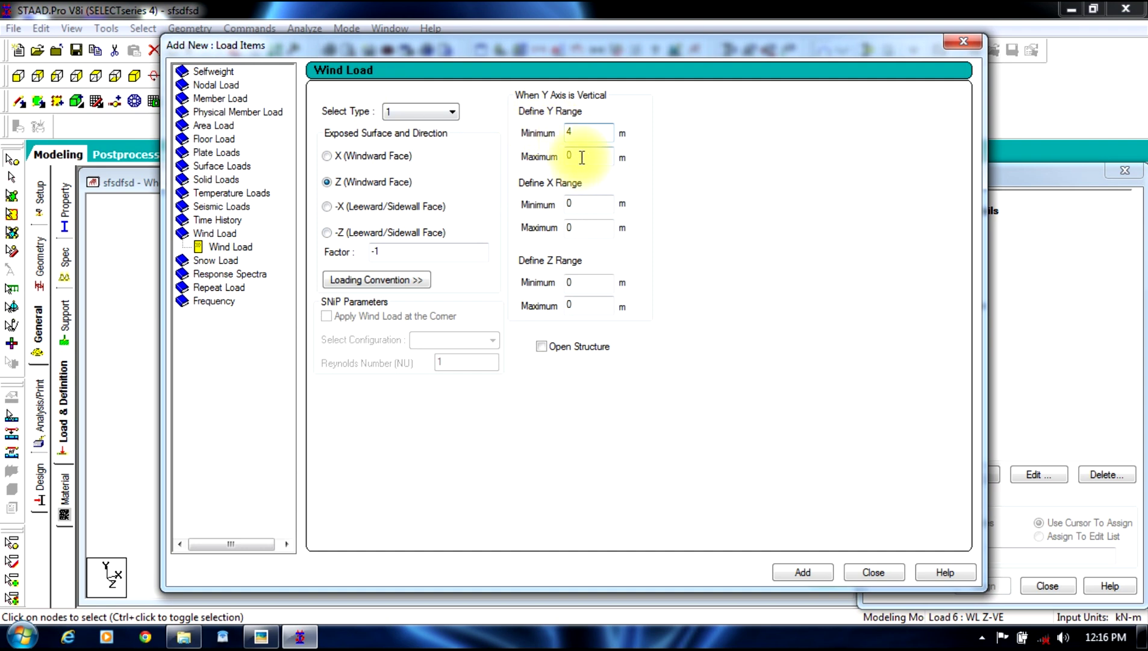
{"action": "double_click", "coordinate": [582, 157]}
{"action": "type", "text": "24"}
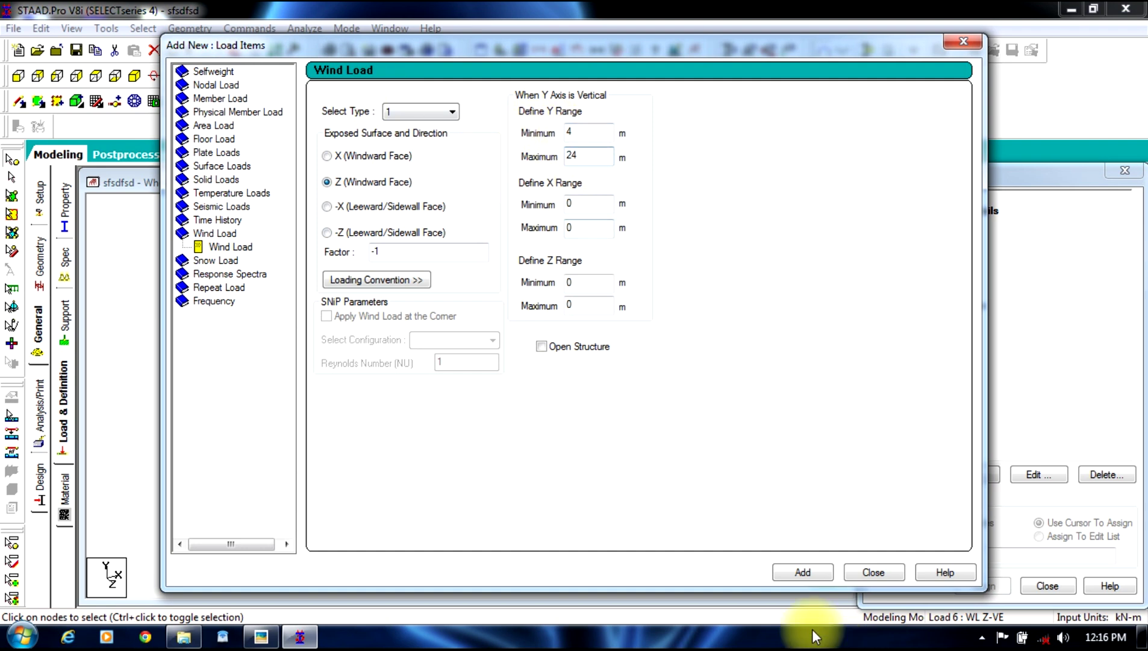
{"action": "left_click", "coordinate": [797, 572]}
{"action": "left_click", "coordinate": [872, 572]}
- Review the new load, collapse the load case tree and go to the Design page
{"action": "left_click", "coordinate": [928, 307]}
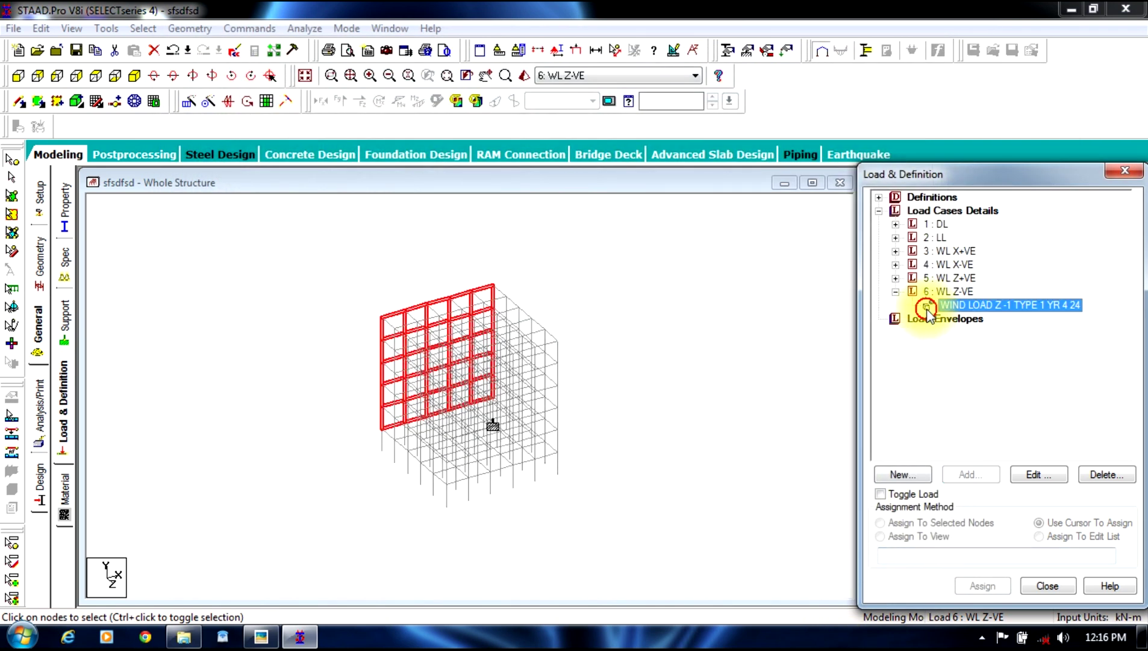
{"action": "left_click", "coordinate": [895, 292]}
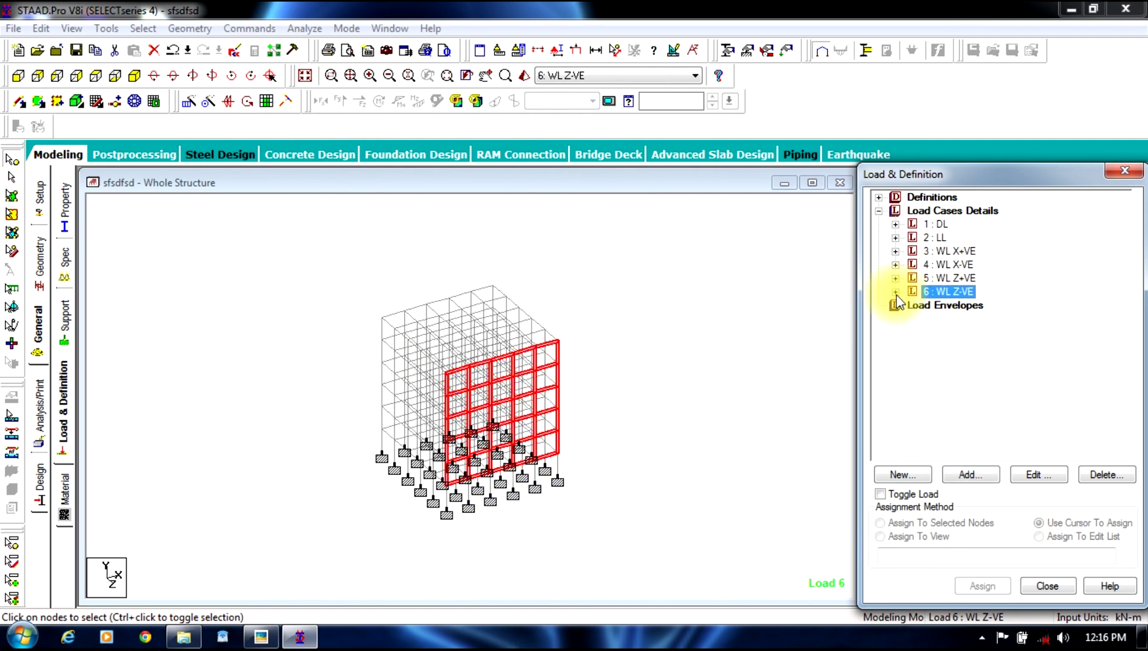
{"action": "left_click", "coordinate": [879, 211]}
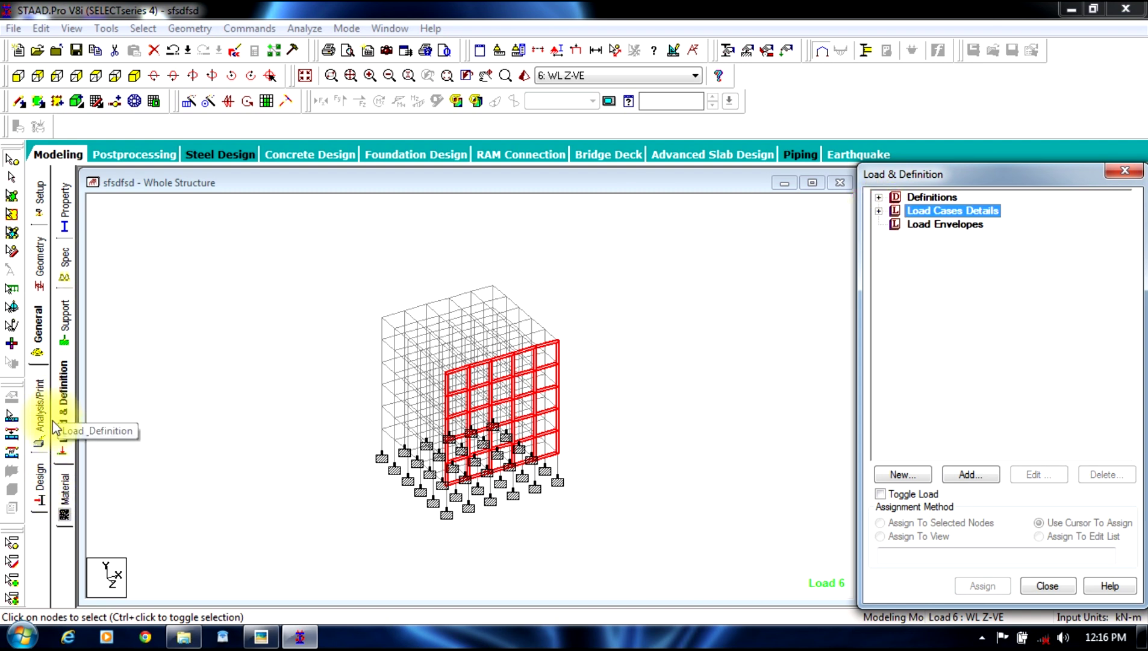
{"action": "left_click", "coordinate": [38, 485]}
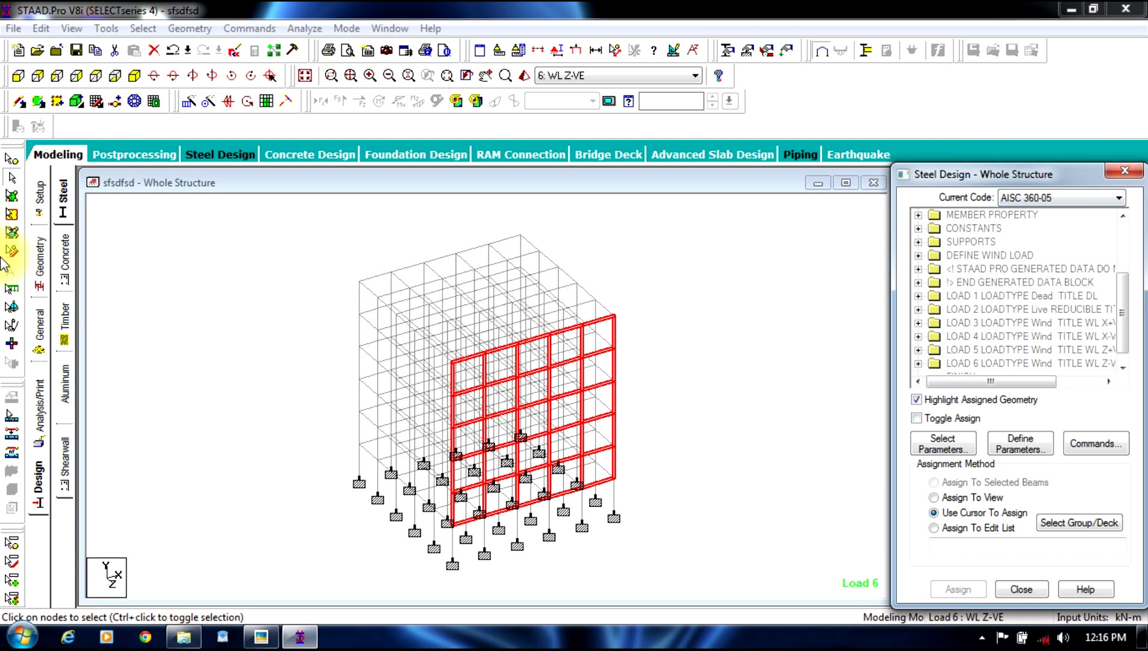
- Switch to Concrete design and make IS456 the current design code
{"action": "left_click", "coordinate": [64, 256]}
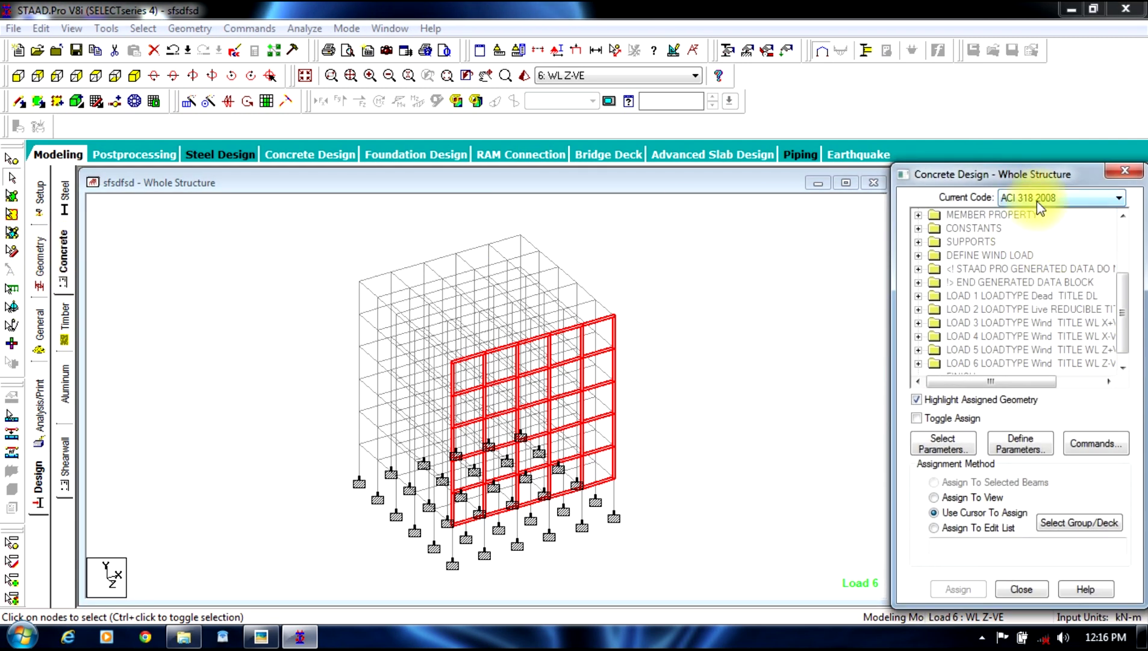
{"action": "left_click", "coordinate": [1040, 202]}
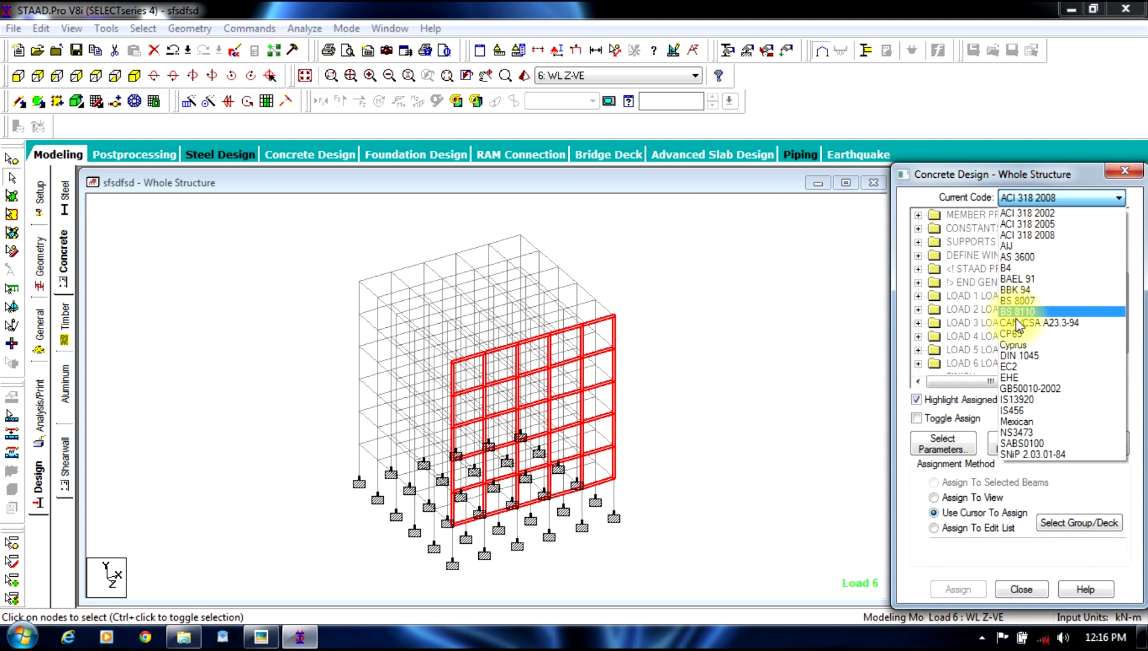
{"action": "left_click", "coordinate": [1019, 411]}
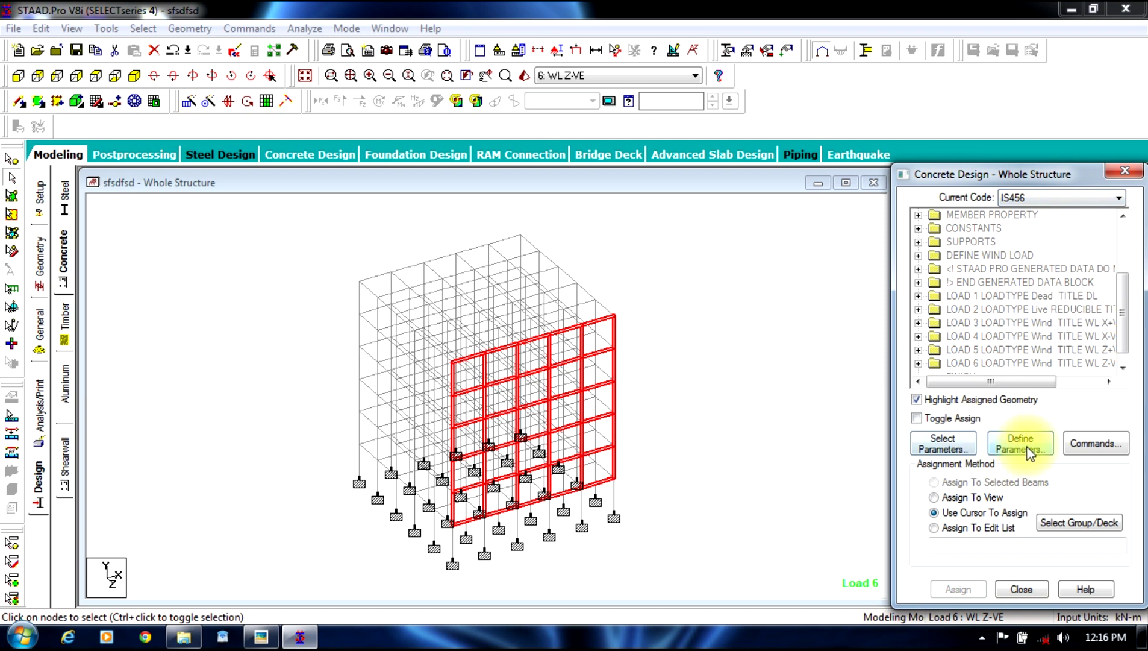
- Add concrete strength FC 20000 and main steel yield FYMAIN 415000 as design parameters
{"action": "left_click", "coordinate": [1045, 447]}
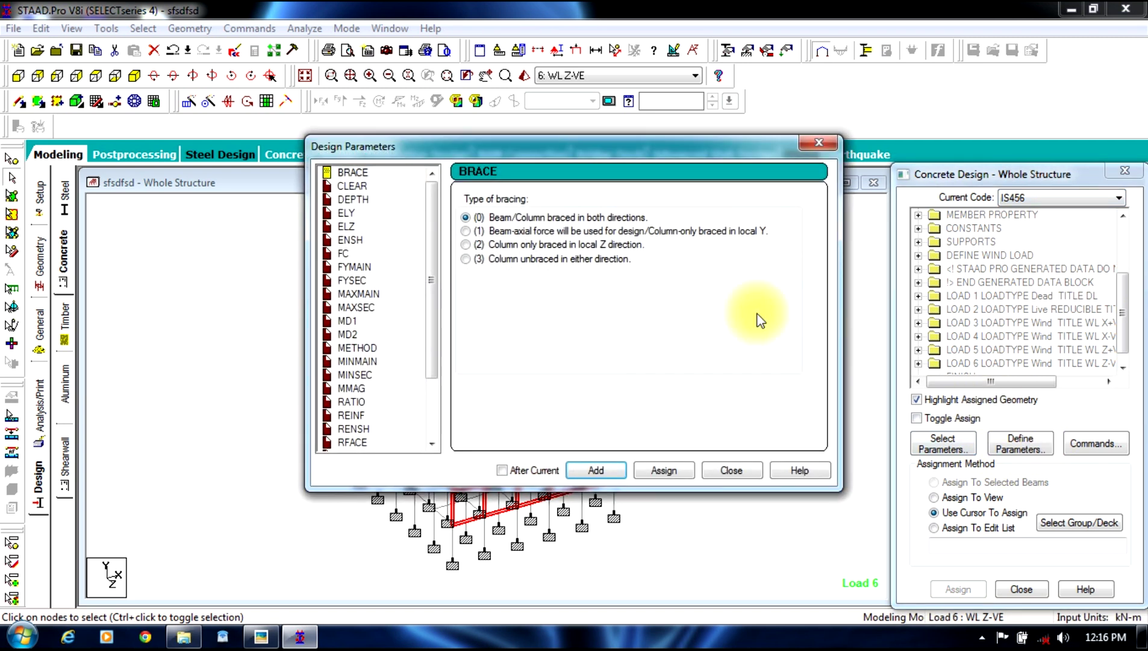
{"action": "left_click", "coordinate": [347, 256]}
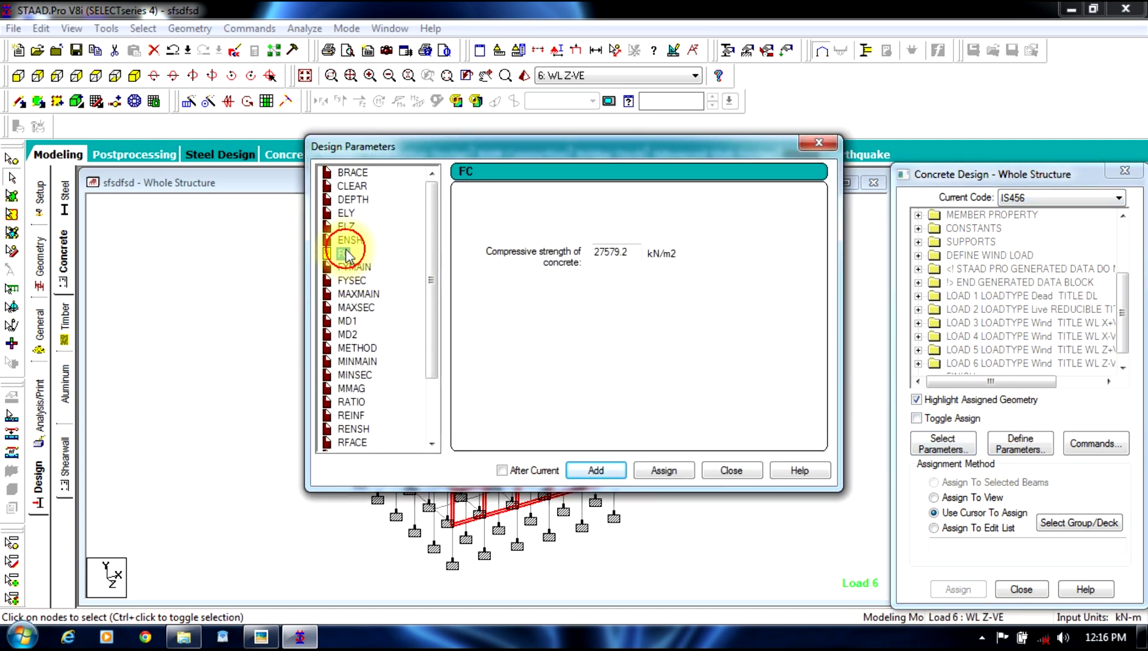
{"action": "left_click", "coordinate": [397, 273]}
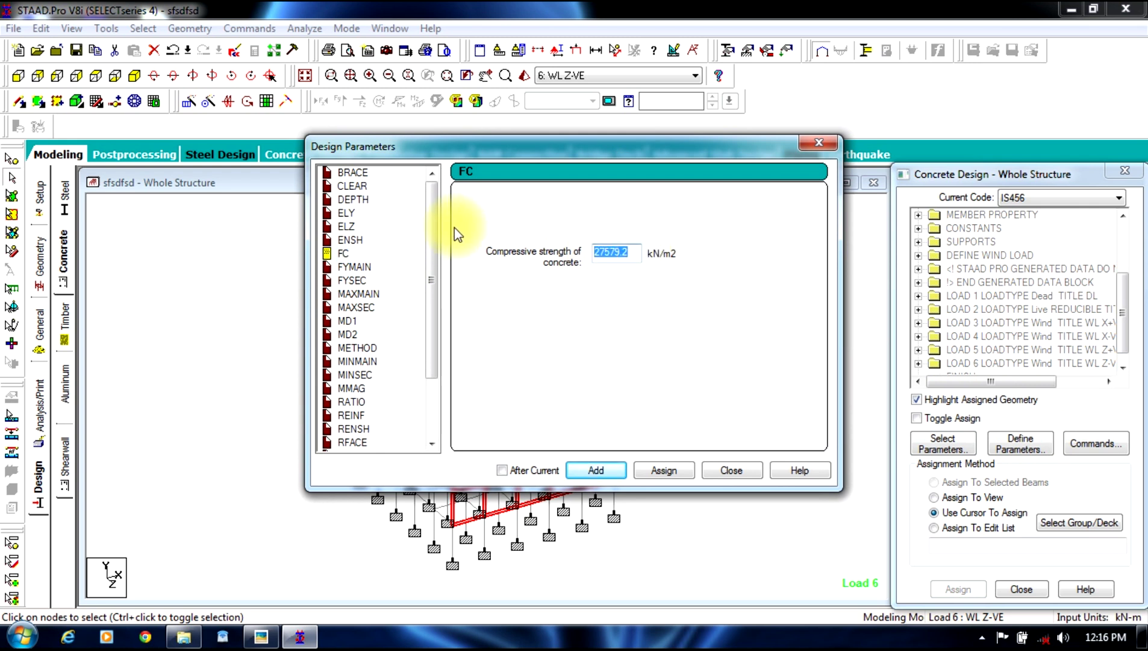
{"action": "type", "text": "20000"}
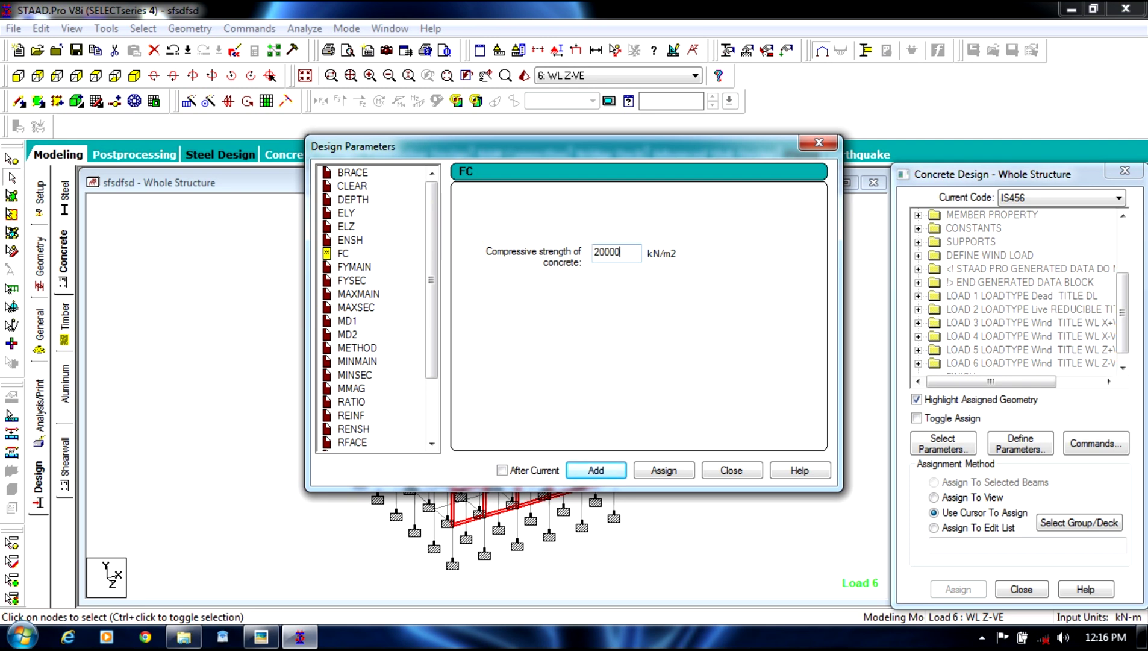
{"action": "left_click", "coordinate": [597, 471]}
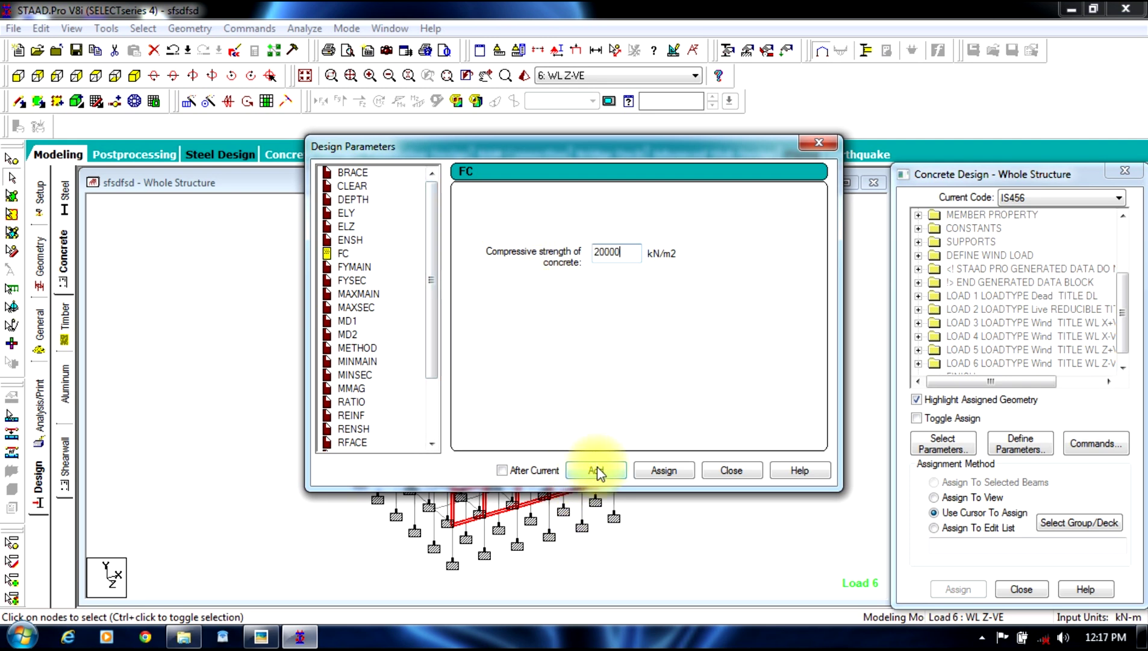
{"action": "left_click", "coordinate": [344, 266]}
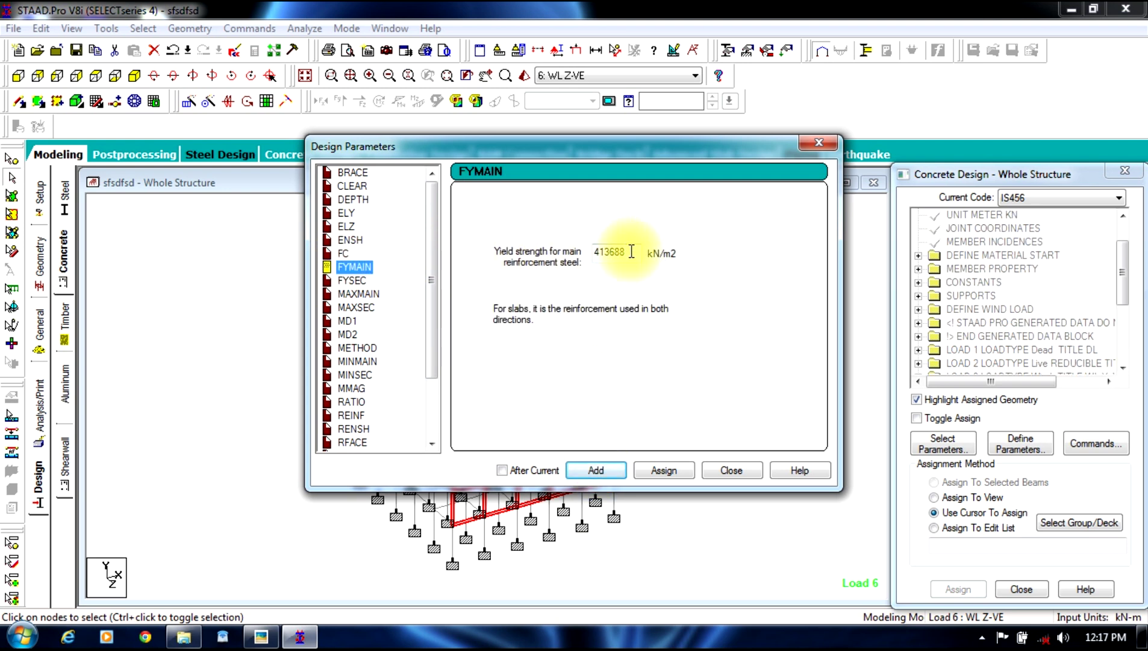
{"action": "double_click", "coordinate": [632, 252]}
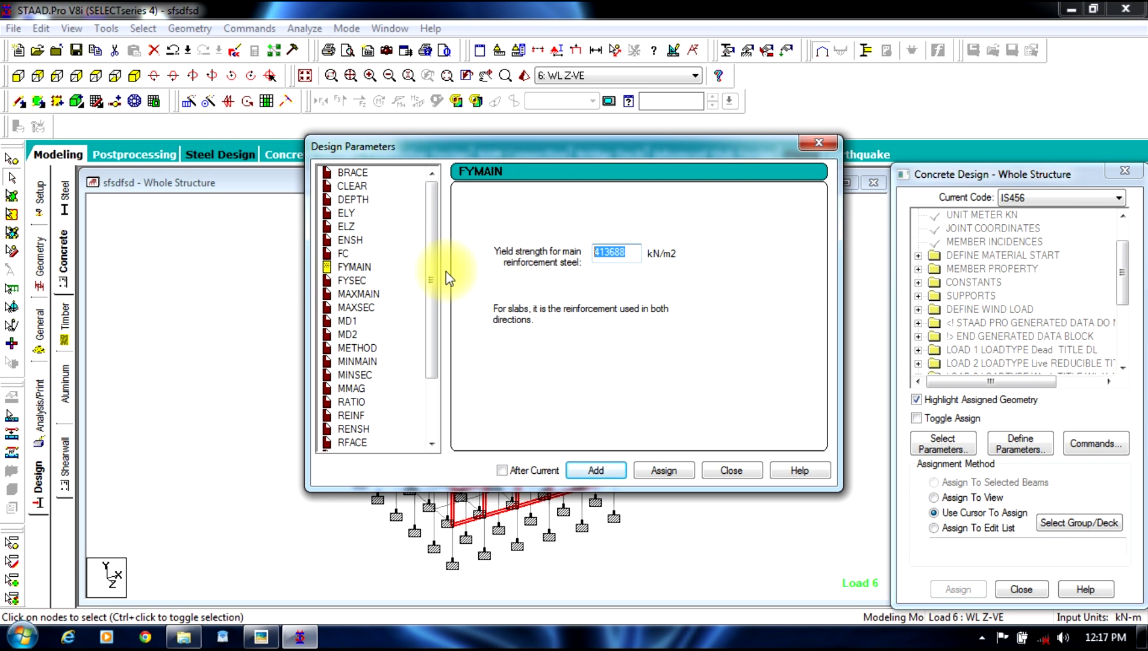
{"action": "type", "text": "415000"}
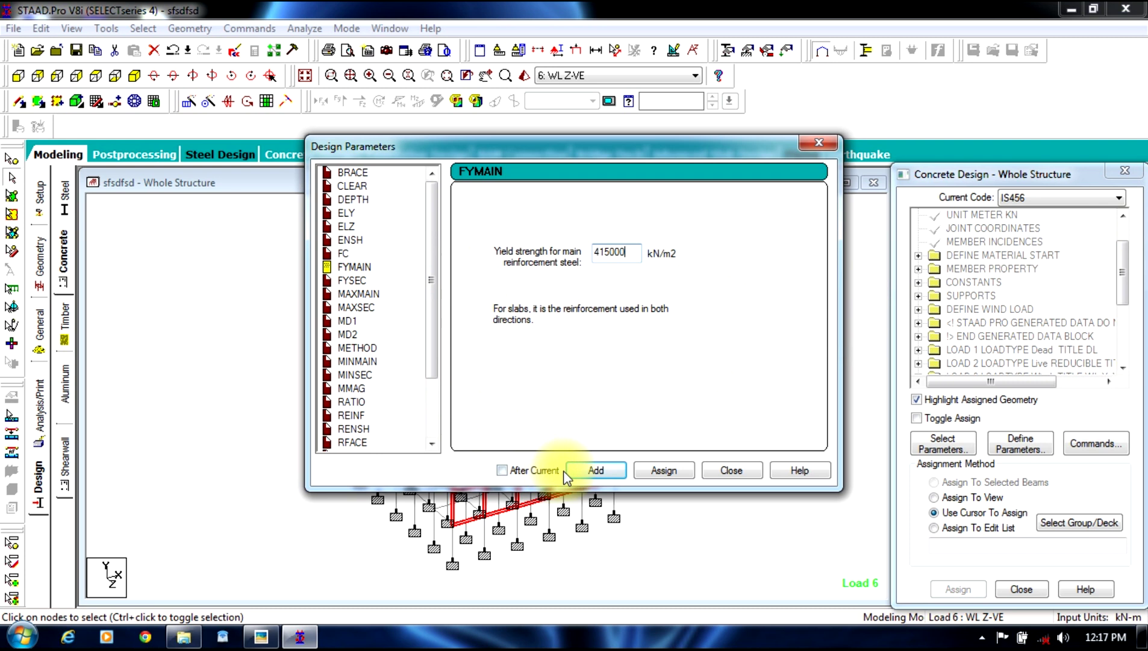
{"action": "left_click", "coordinate": [596, 470]}
- Add shear steel yield FYSEC 415000 and maximum reinforcement RATIO 3 as design parameters
{"action": "left_click", "coordinate": [346, 280]}
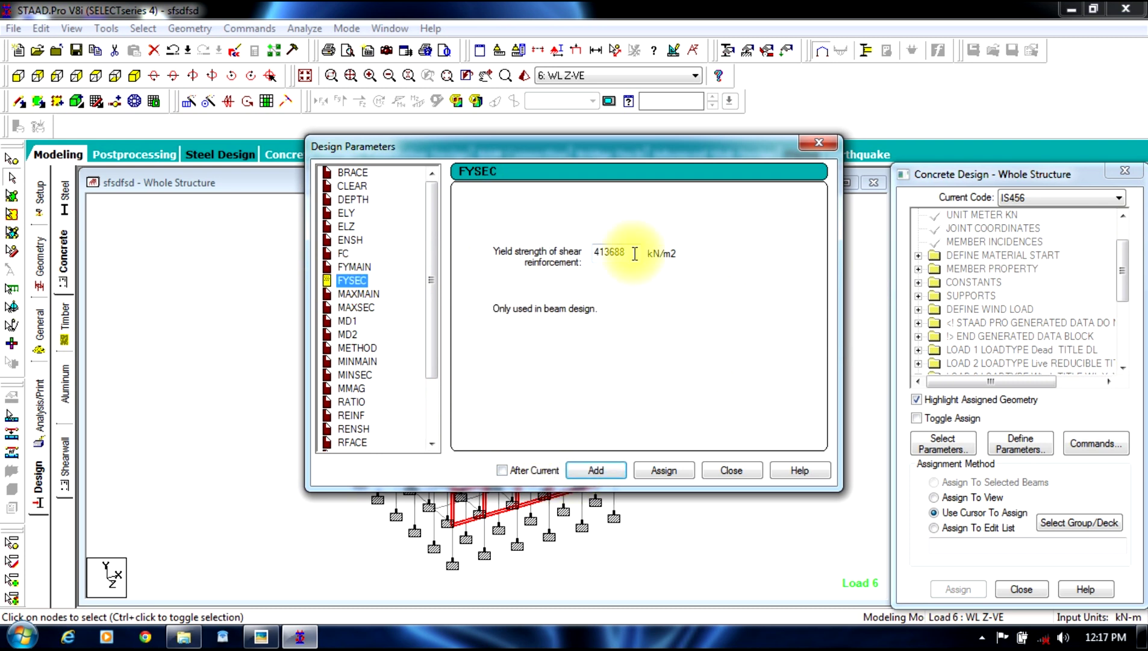
{"action": "left_click", "coordinate": [630, 251]}
{"action": "double_click", "coordinate": [630, 252]}
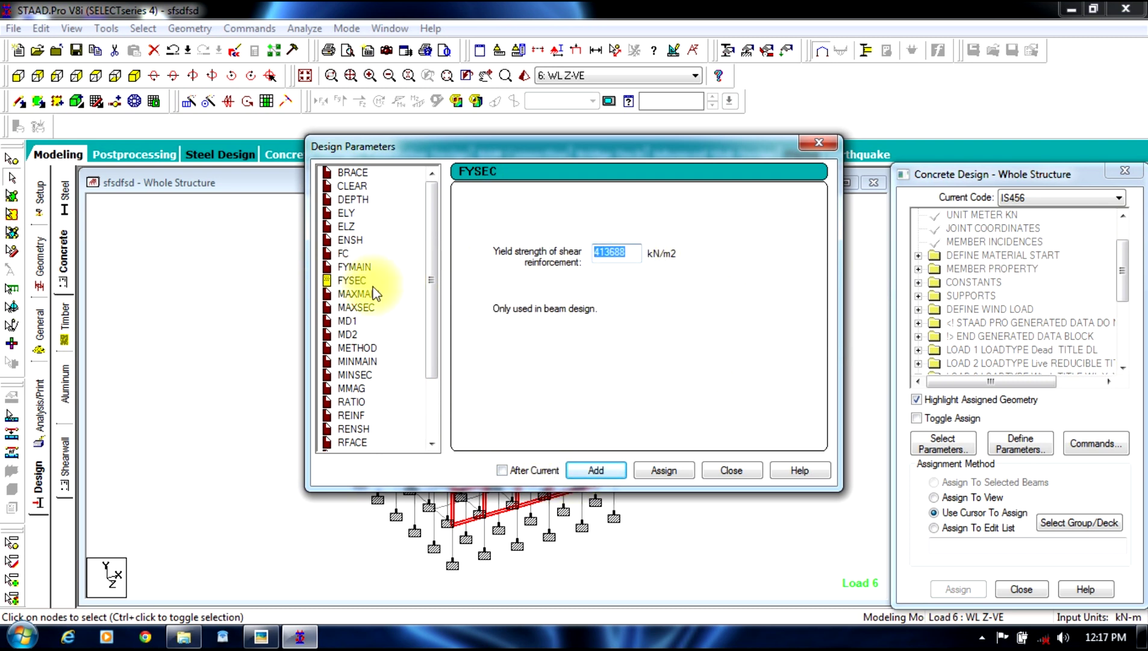
{"action": "type", "text": "41500"}
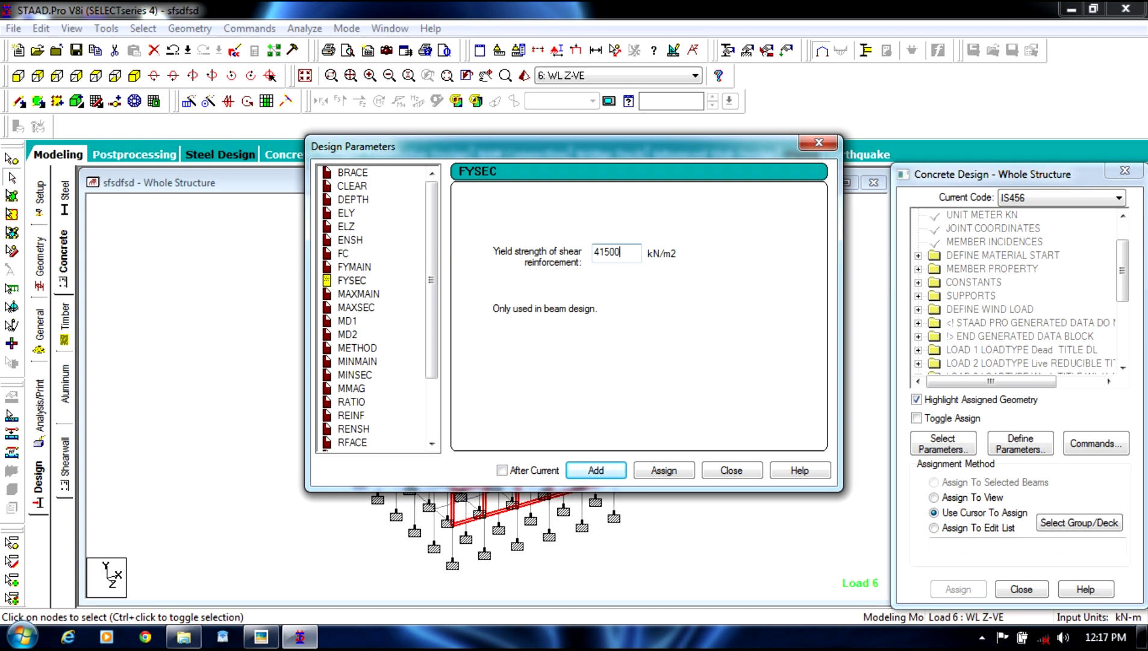
{"action": "type", "text": "0"}
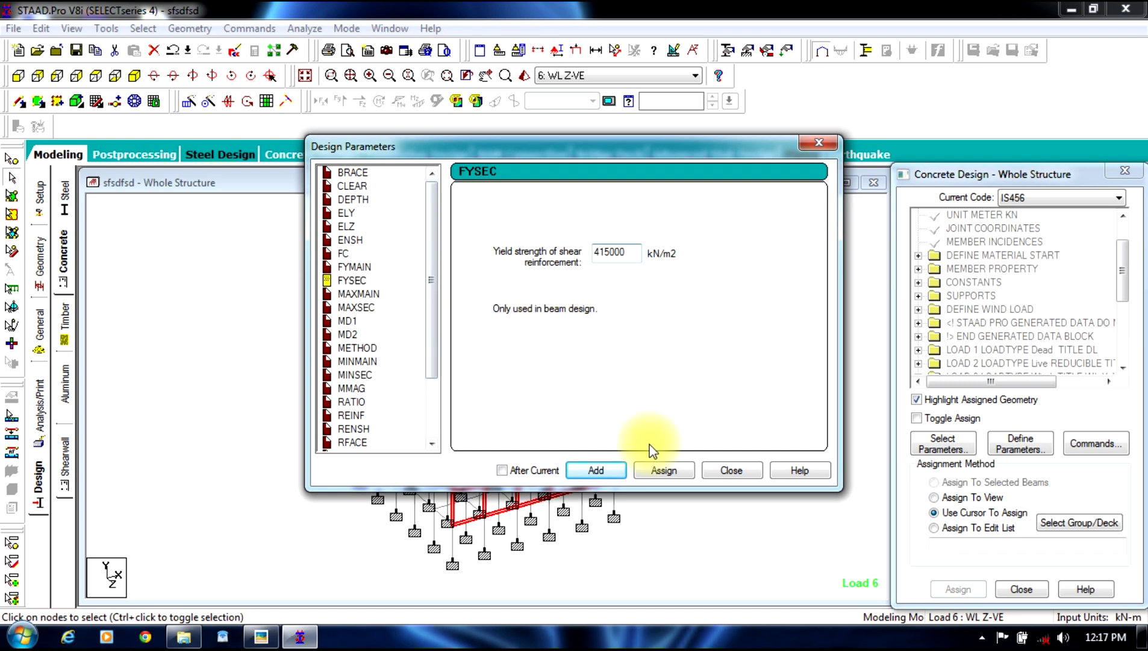
{"action": "left_click", "coordinate": [593, 471]}
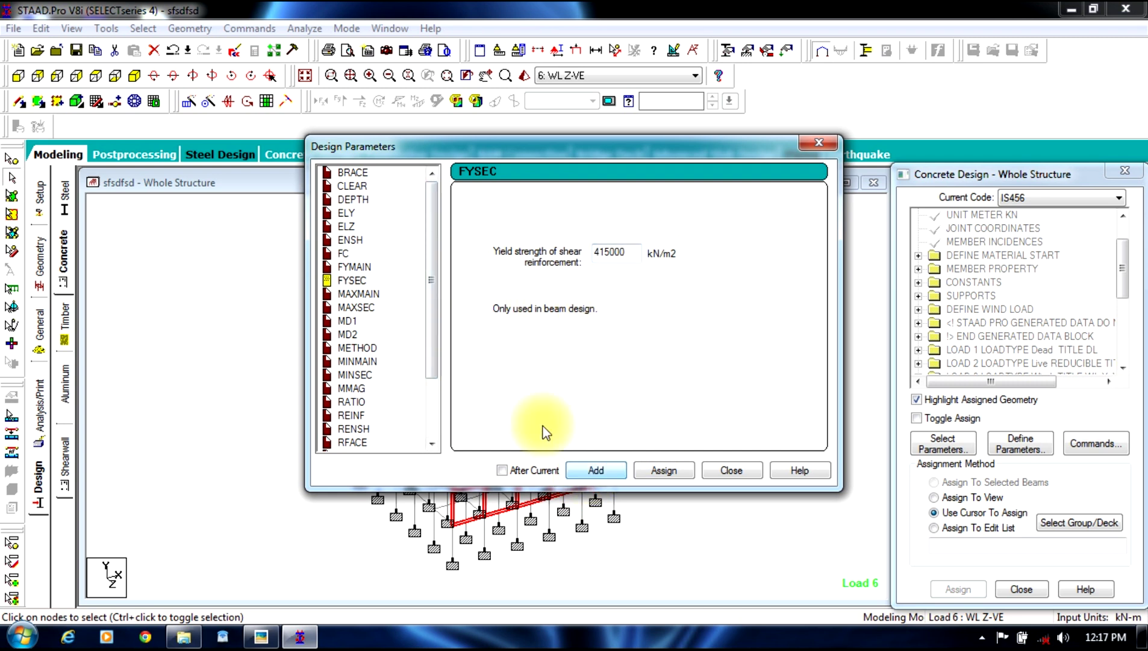
{"action": "left_click", "coordinate": [349, 402]}
{"action": "double_click", "coordinate": [597, 251]}
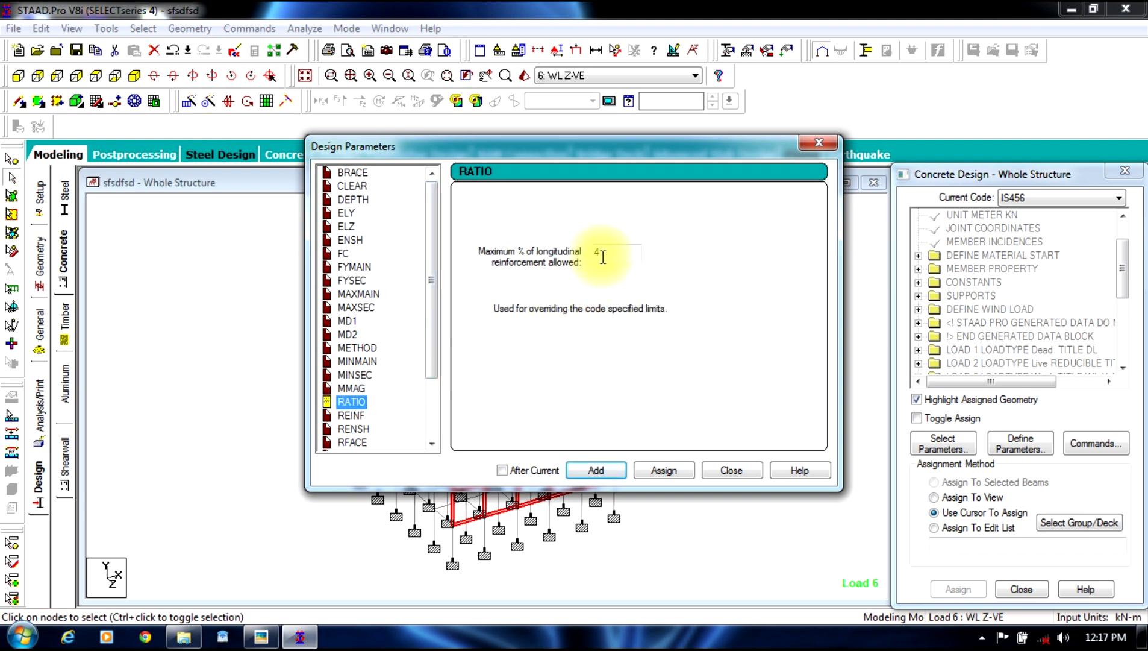
{"action": "type", "text": "3"}
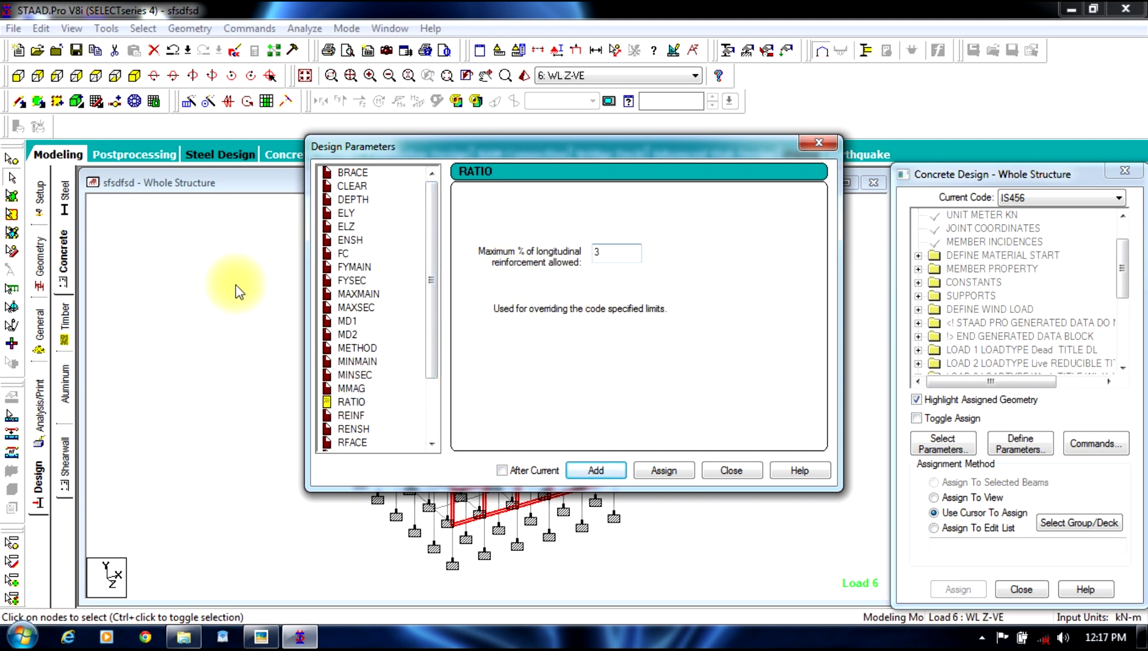
{"action": "left_click_drag", "start_coordinate": [429, 367], "coordinate": [424, 447]}
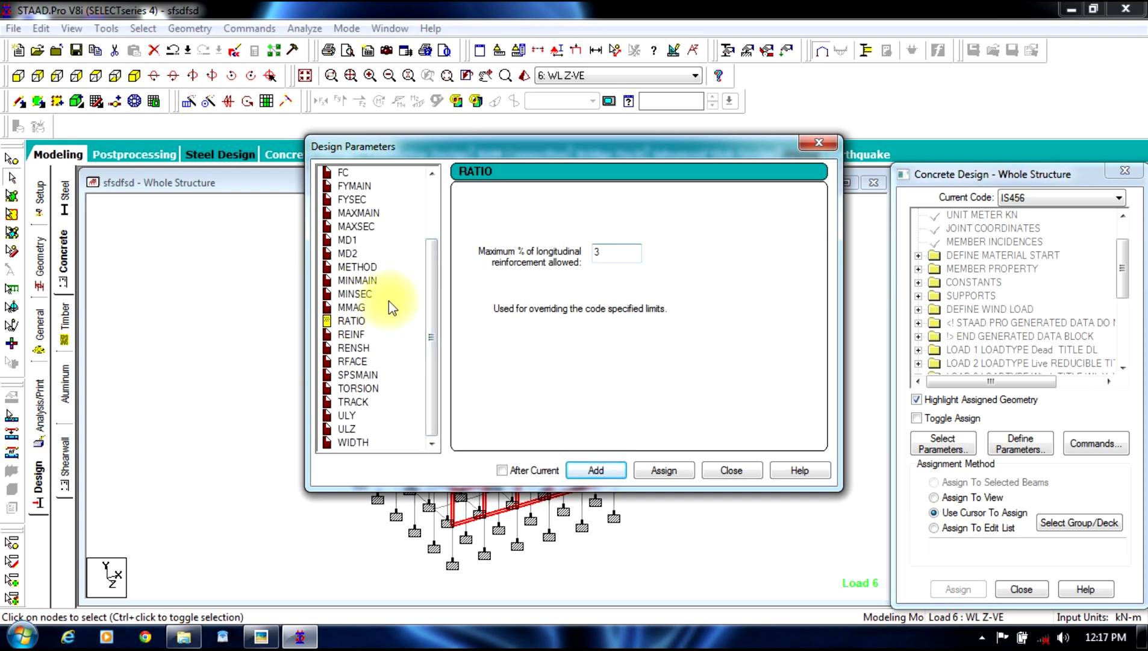
{"action": "left_click", "coordinate": [608, 471]}
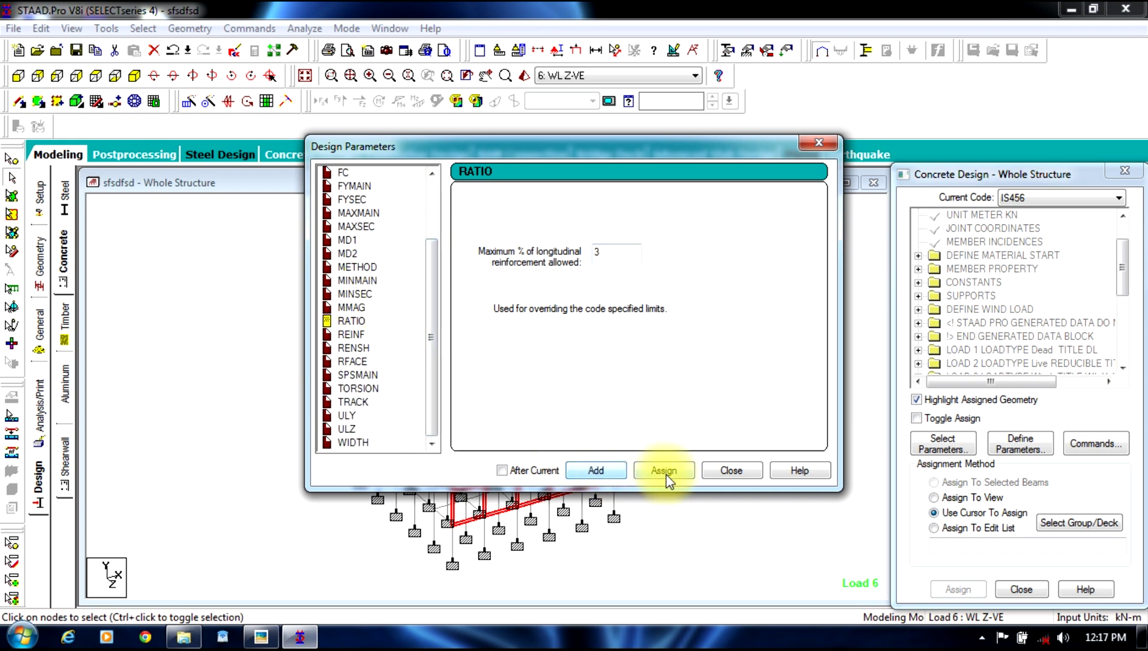
- Add DESIGN BEAM, DESIGN COLUMN and TAKE OFF commands to the IS456 design
{"action": "left_click", "coordinate": [733, 472]}
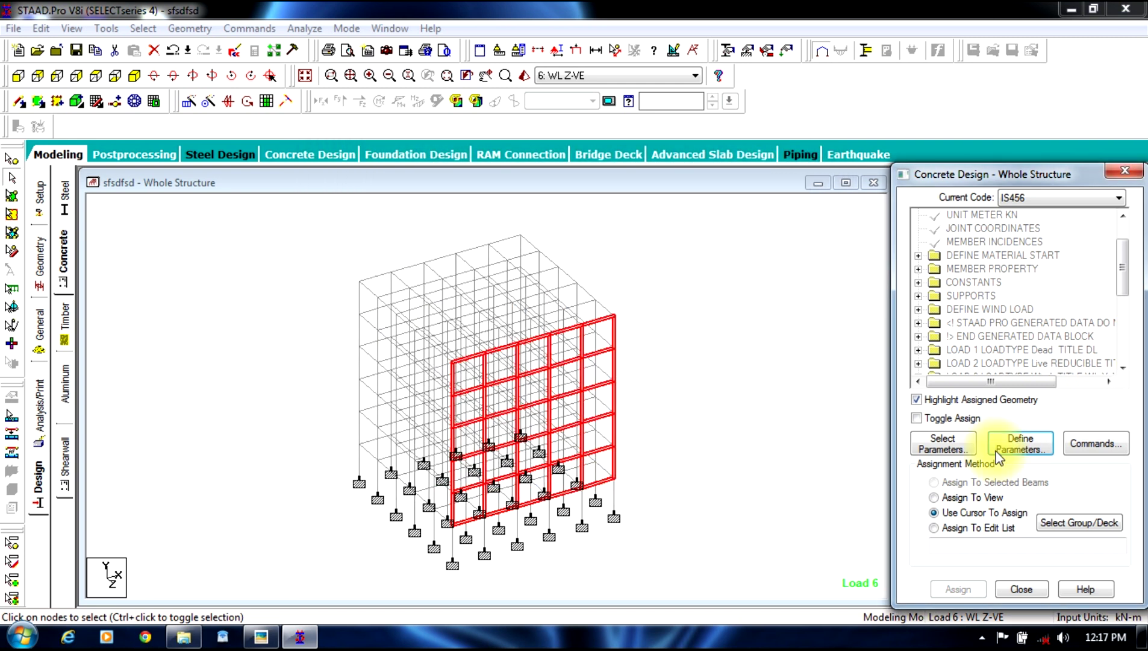
{"action": "left_click", "coordinate": [1108, 446]}
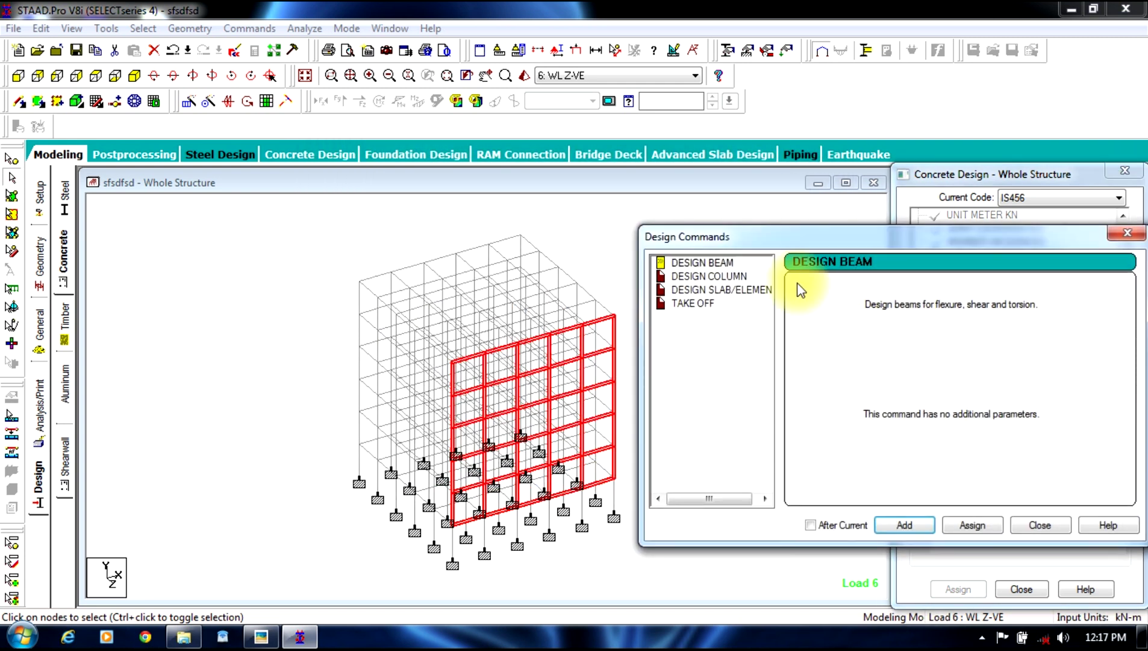
{"action": "left_click", "coordinate": [699, 263]}
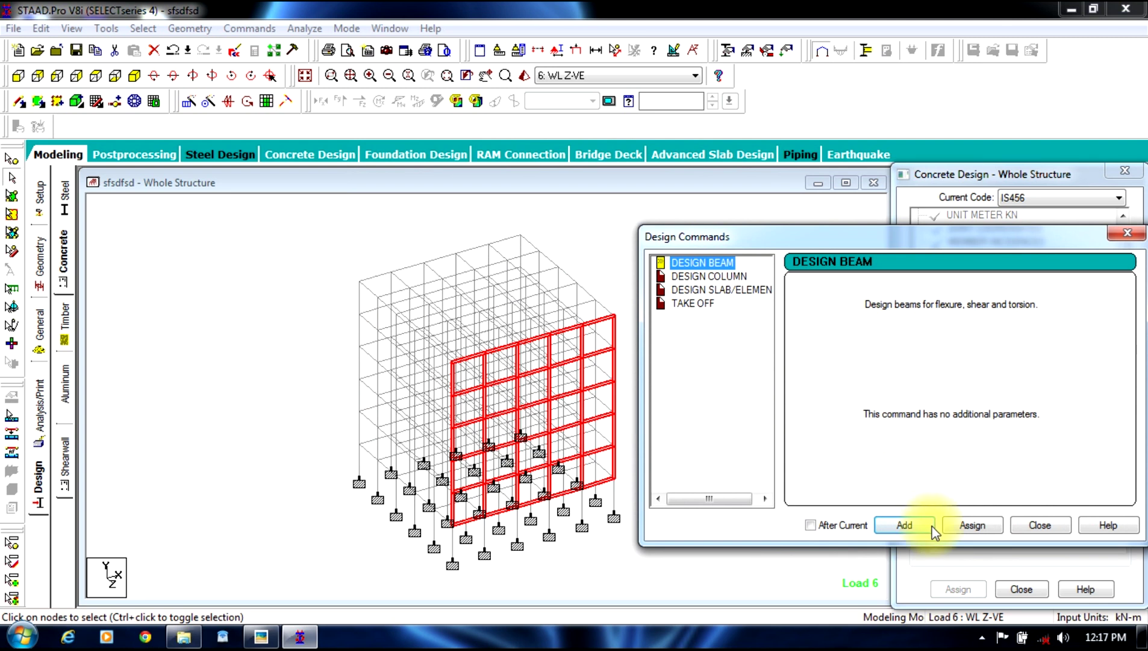
{"action": "left_click", "coordinate": [928, 525]}
{"action": "left_click", "coordinate": [684, 277]}
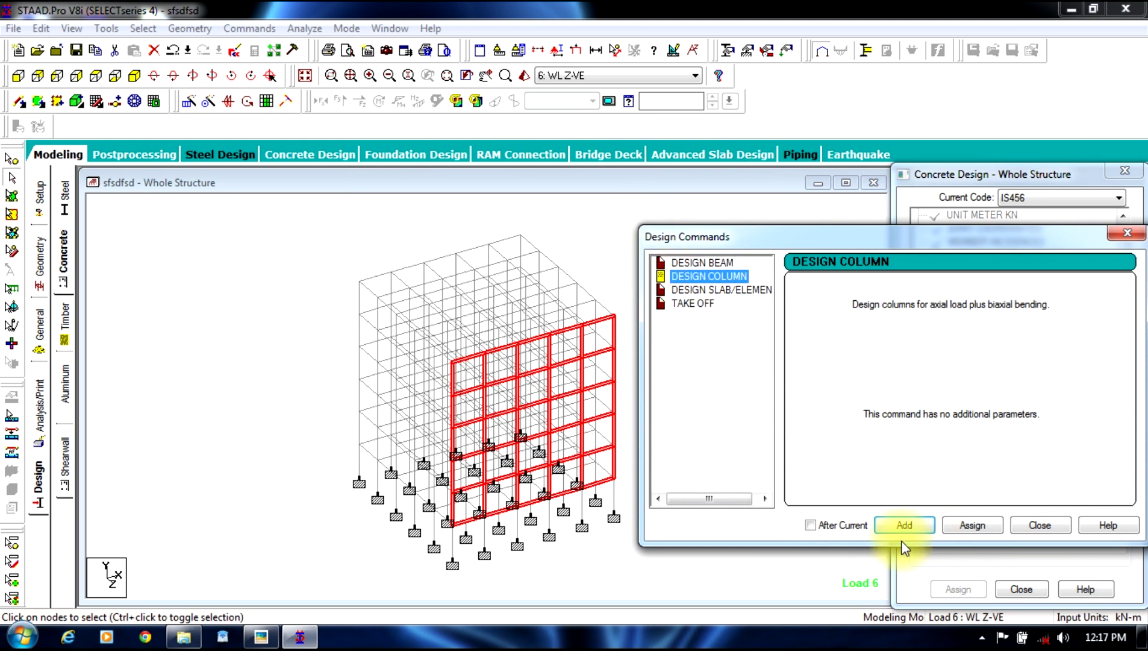
{"action": "left_click", "coordinate": [903, 525]}
{"action": "left_click", "coordinate": [680, 303]}
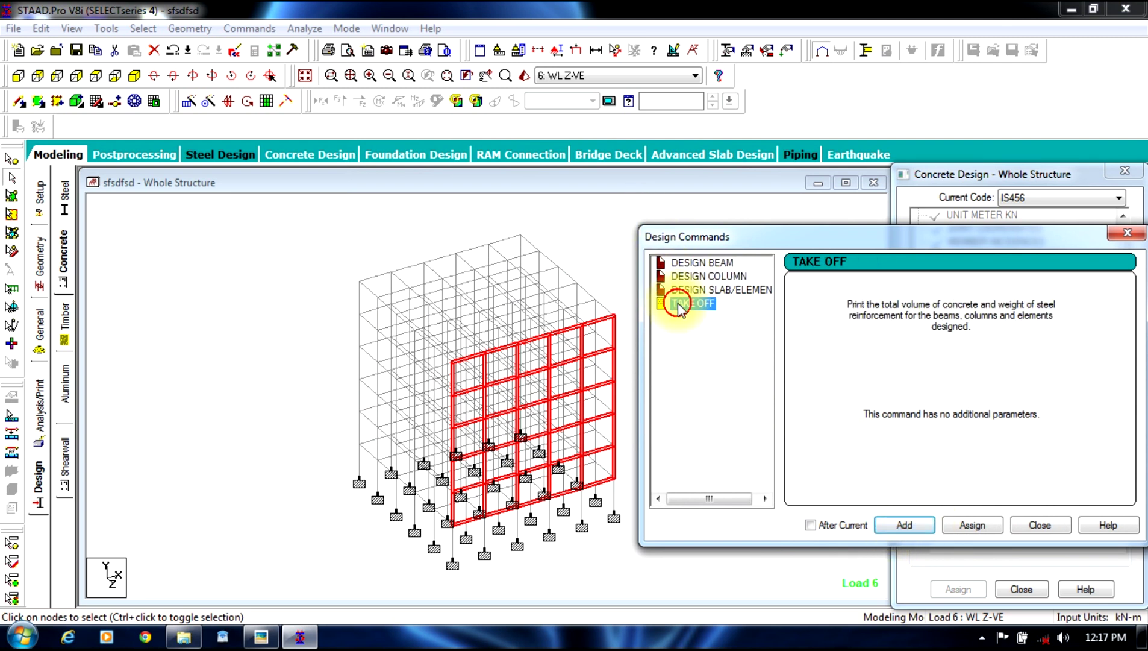
{"action": "left_click", "coordinate": [902, 525]}
{"action": "left_click", "coordinate": [1038, 525]}
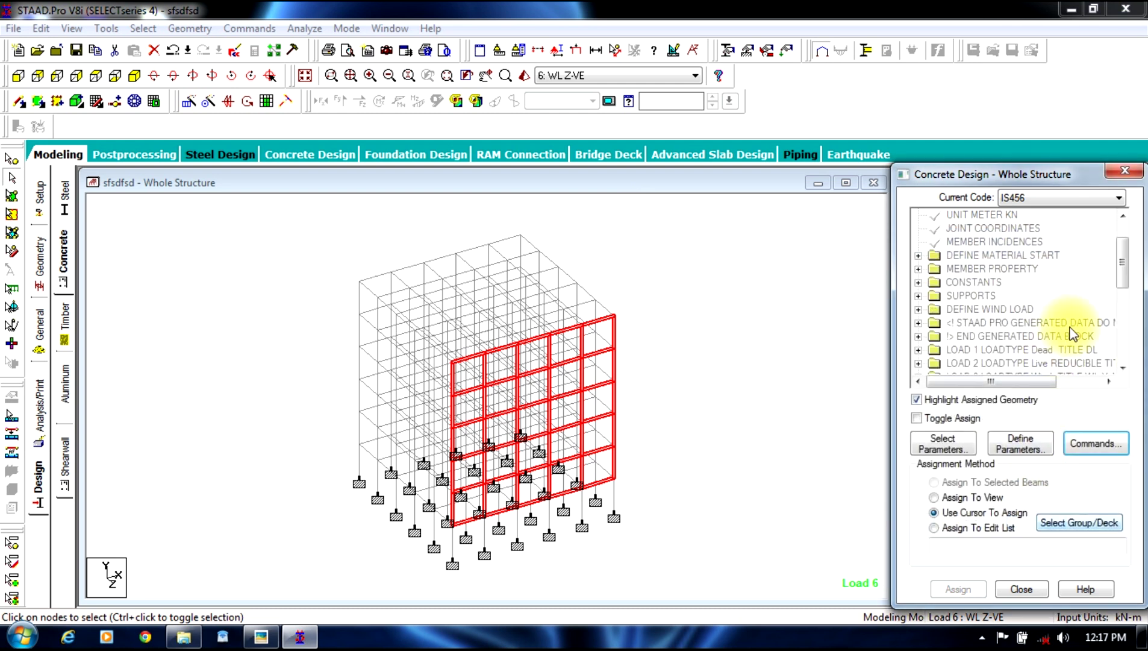
- Assign FC 20000 and FYMAIN 415000 to every member of the frame
{"action": "left_click_drag", "start_coordinate": [1117, 276], "coordinate": [1123, 346]}
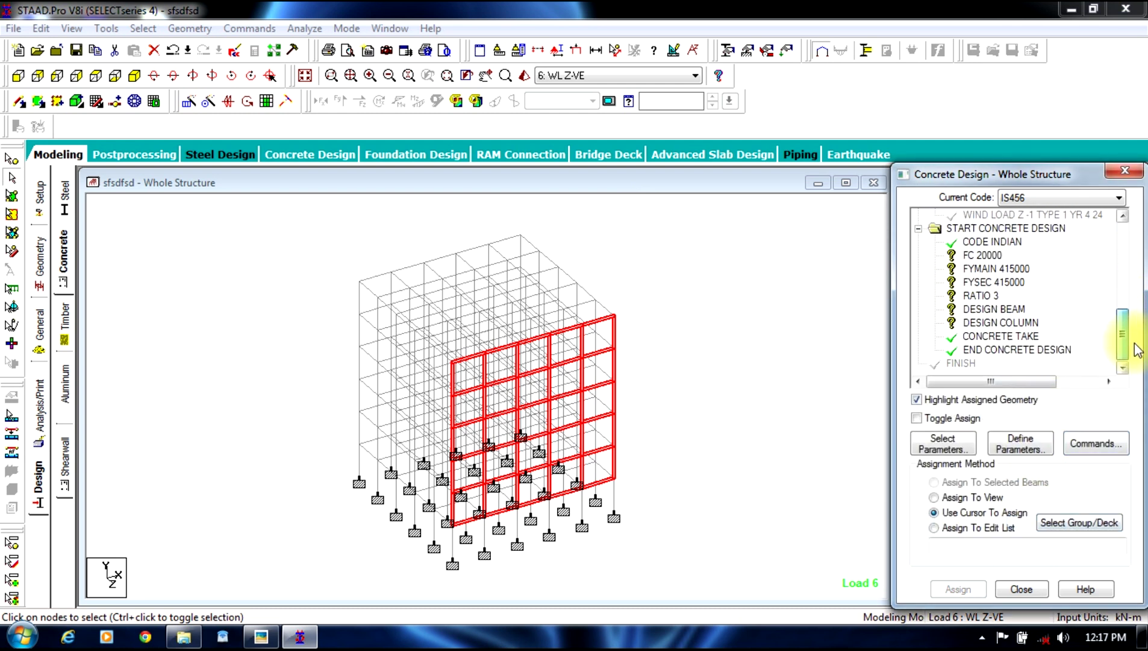
{"action": "left_click", "coordinate": [980, 256]}
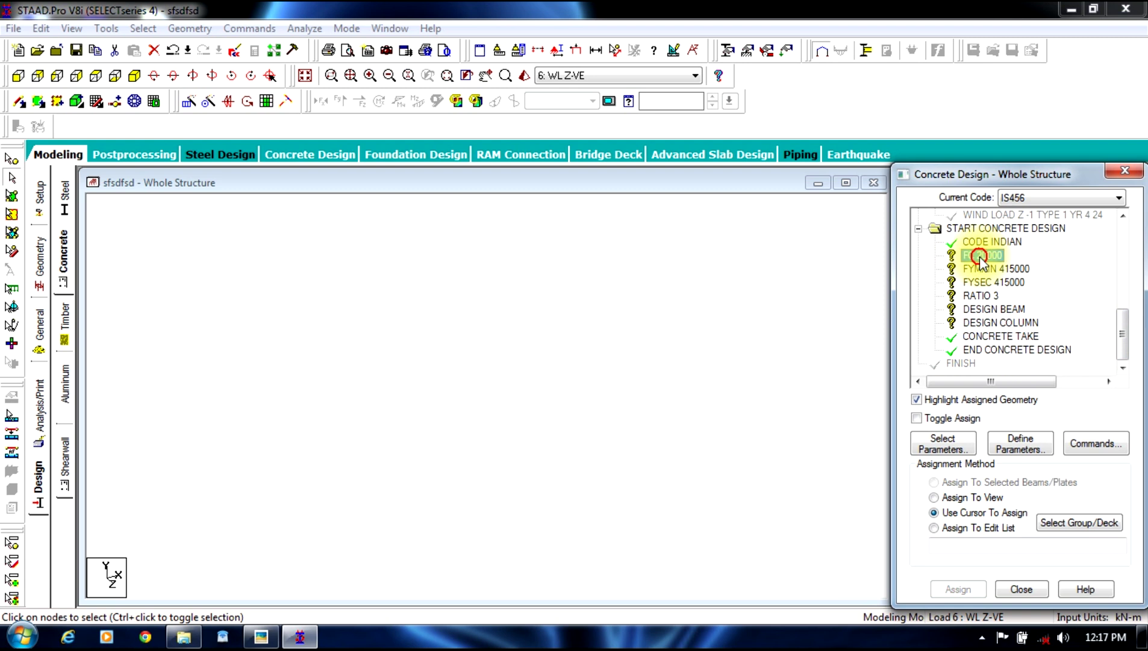
{"action": "left_click_drag", "start_coordinate": [709, 215], "coordinate": [243, 588]}
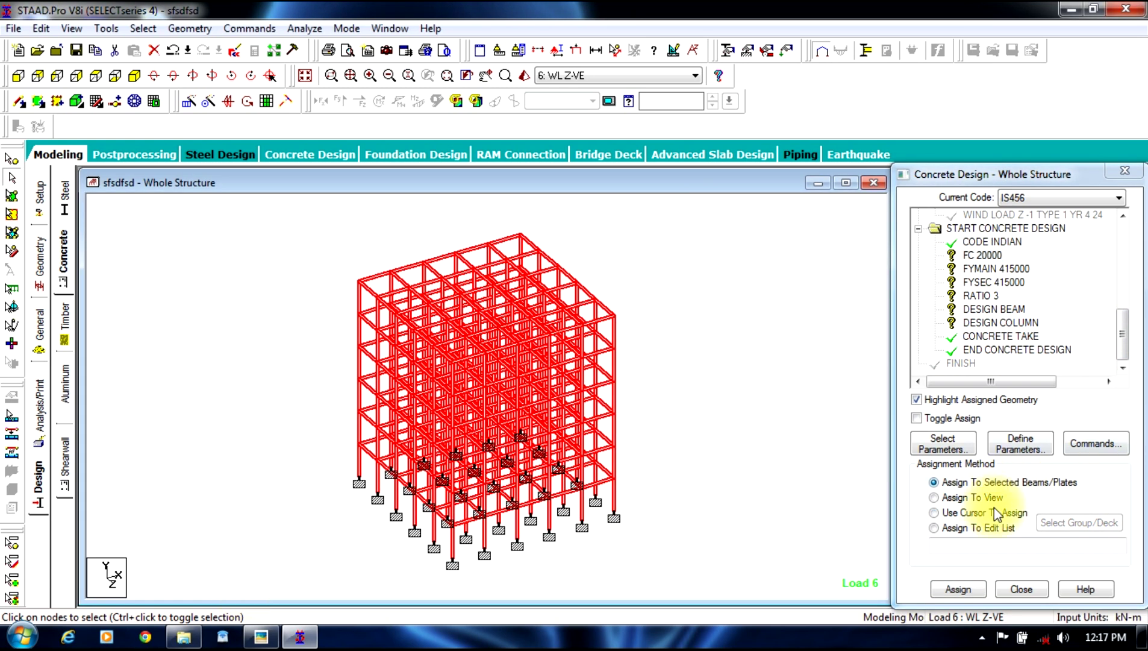
{"action": "left_click", "coordinate": [957, 589]}
{"action": "left_click", "coordinate": [1019, 438]}
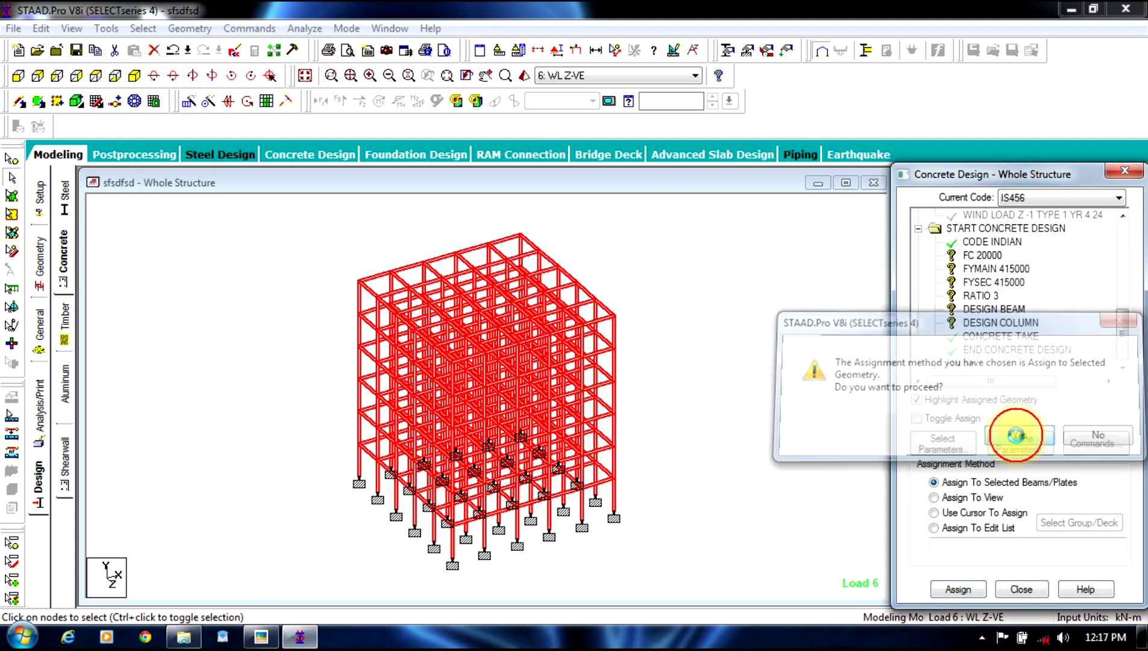
{"action": "left_click", "coordinate": [985, 269]}
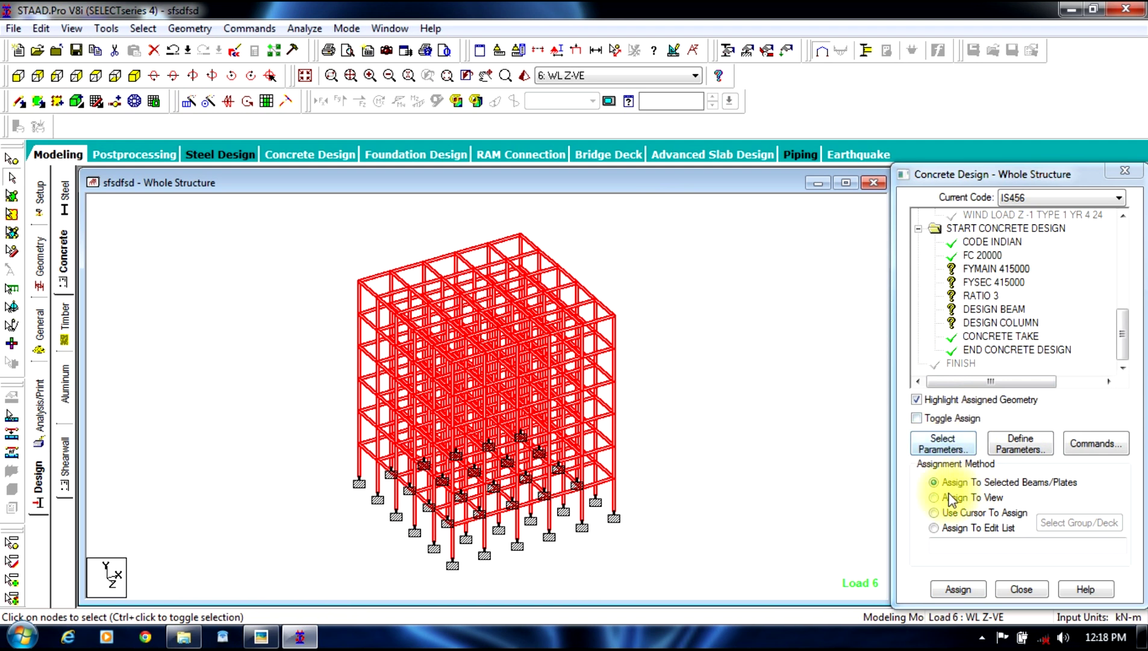
{"action": "left_click", "coordinate": [961, 590]}
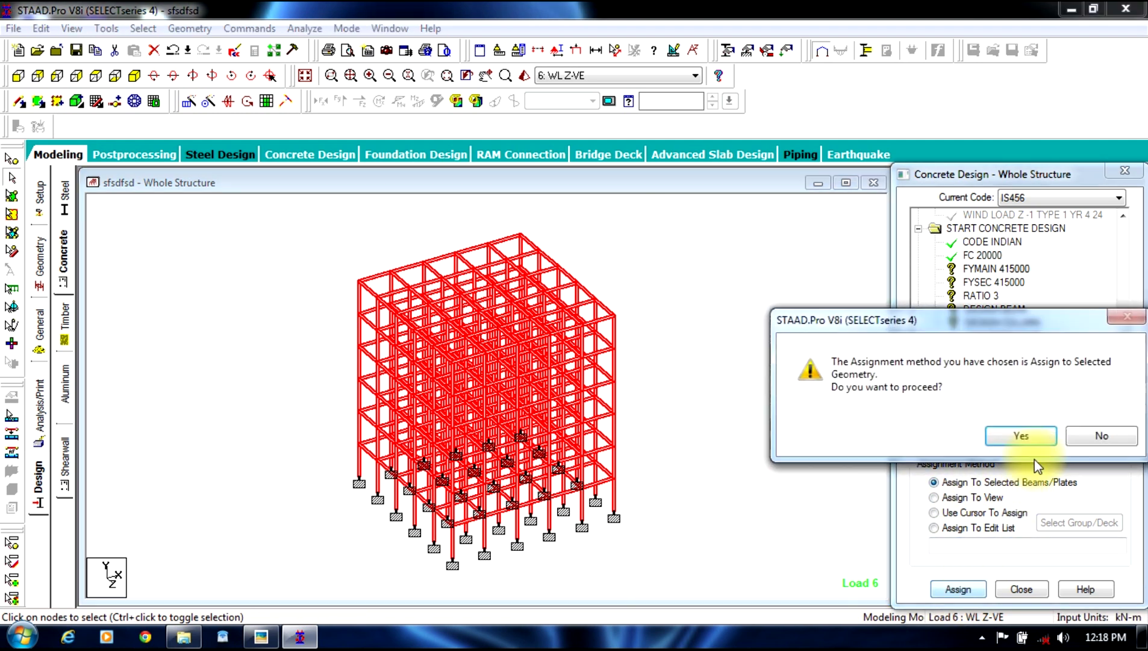
{"action": "left_click", "coordinate": [1036, 428]}
- Assign FYSEC 415000 and RATIO 3 to all members, 1 to 576
{"action": "left_click", "coordinate": [991, 293]}
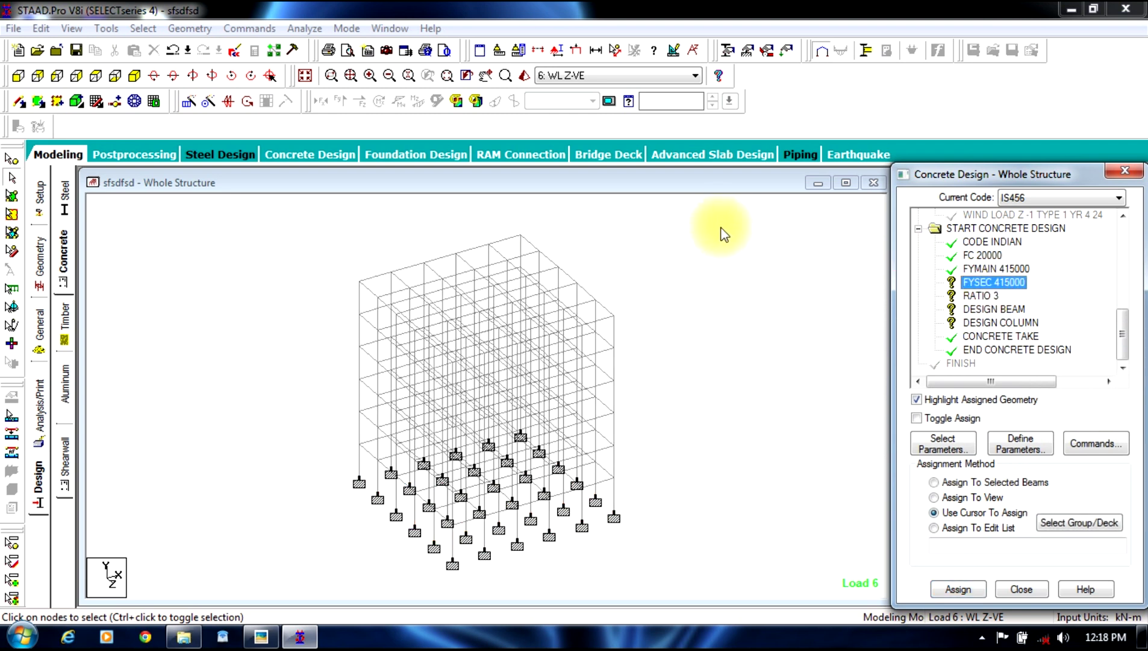
{"action": "left_click", "coordinate": [476, 366]}
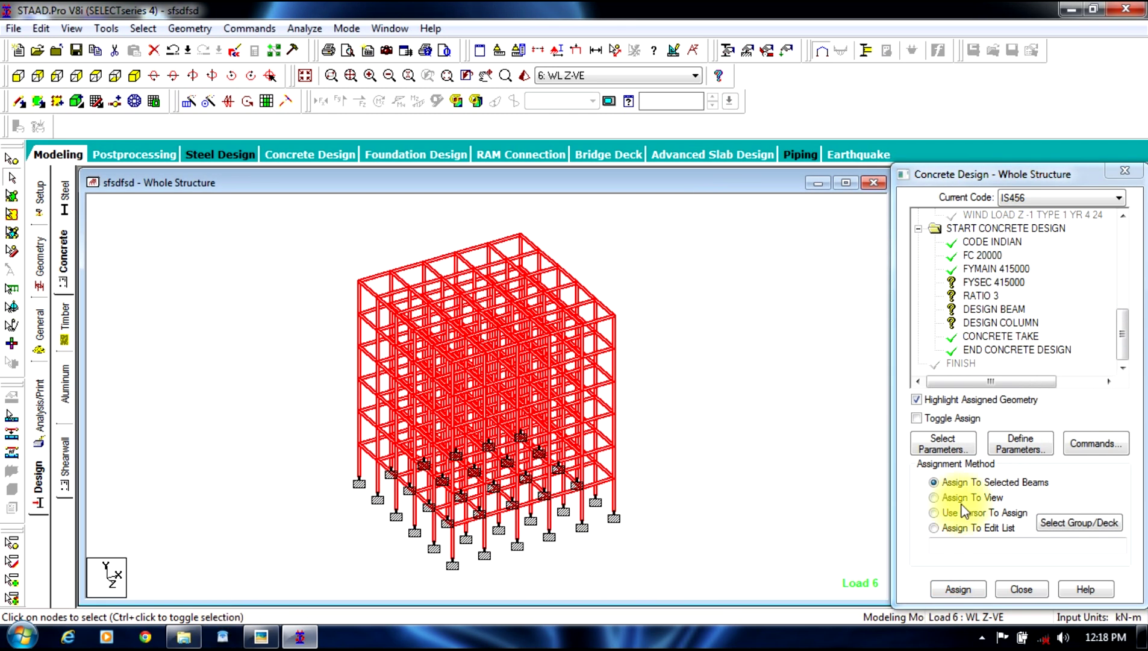
{"action": "left_click", "coordinate": [957, 588]}
{"action": "left_click", "coordinate": [1006, 431]}
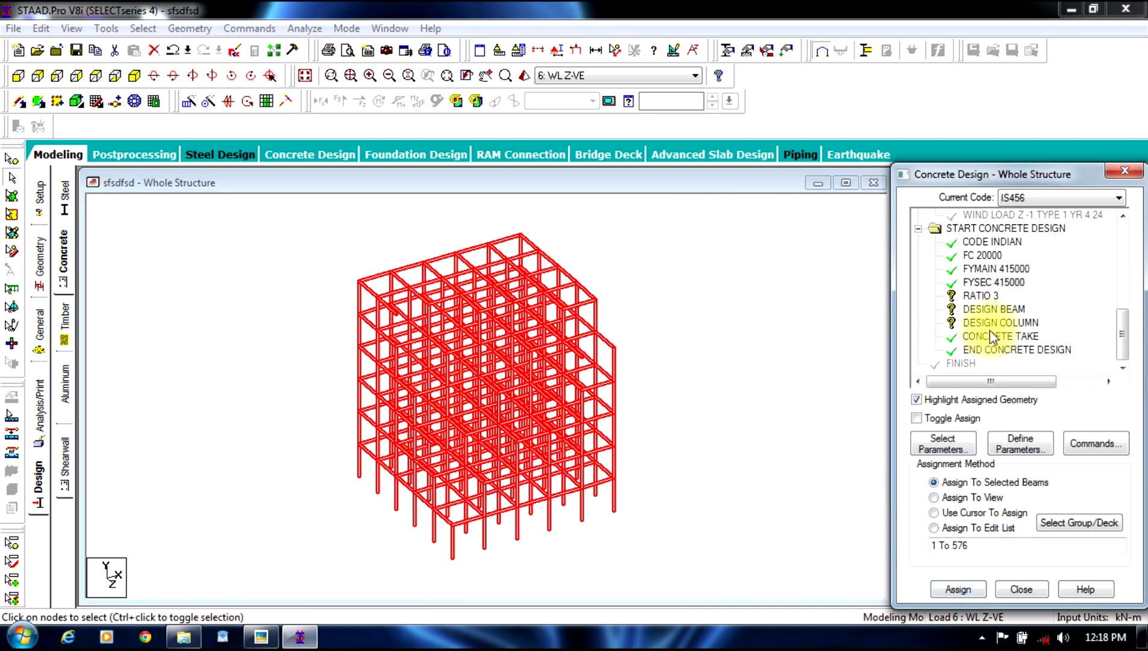
{"action": "left_click", "coordinate": [982, 295]}
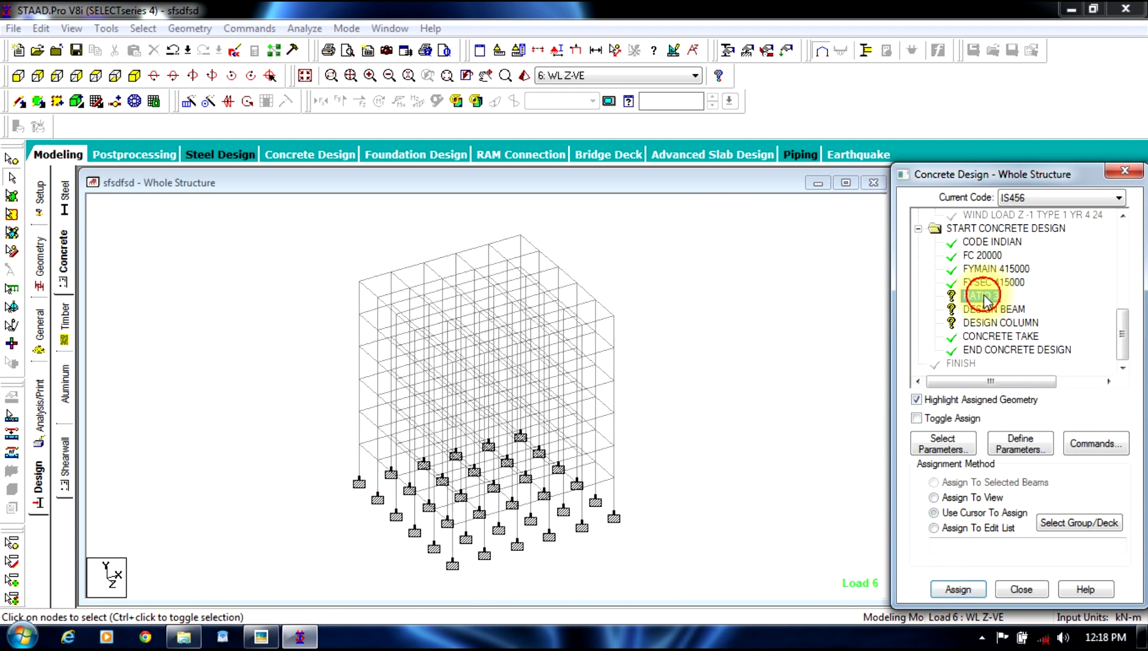
{"action": "left_click", "coordinate": [714, 214]}
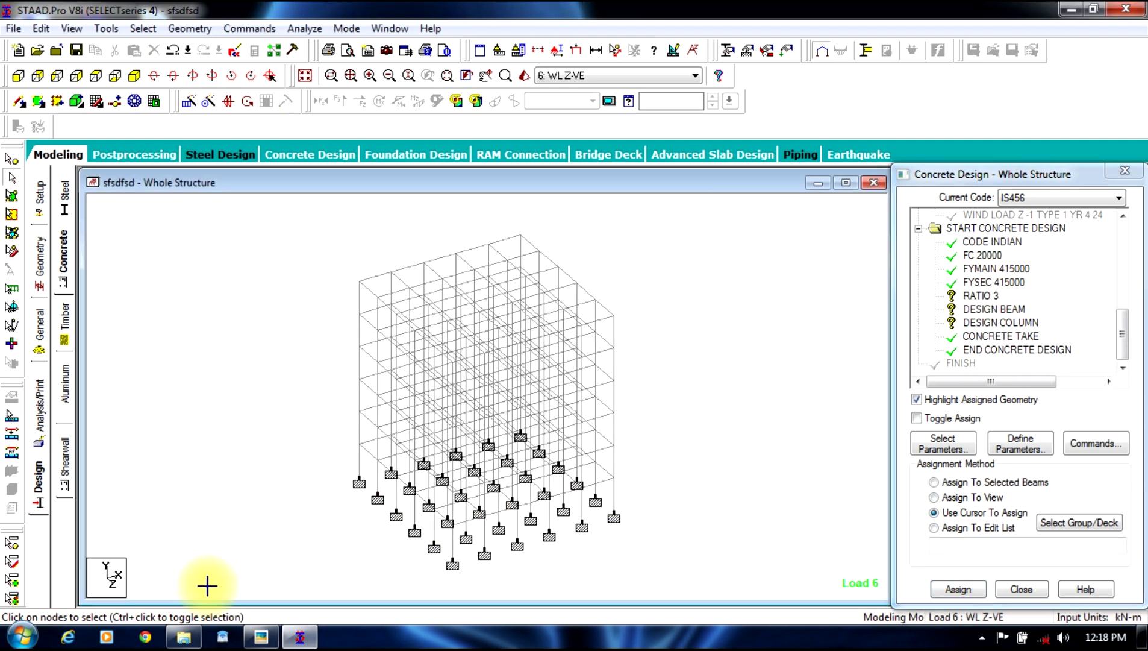
{"action": "left_click", "coordinate": [958, 589]}
{"action": "left_click", "coordinate": [1015, 431]}
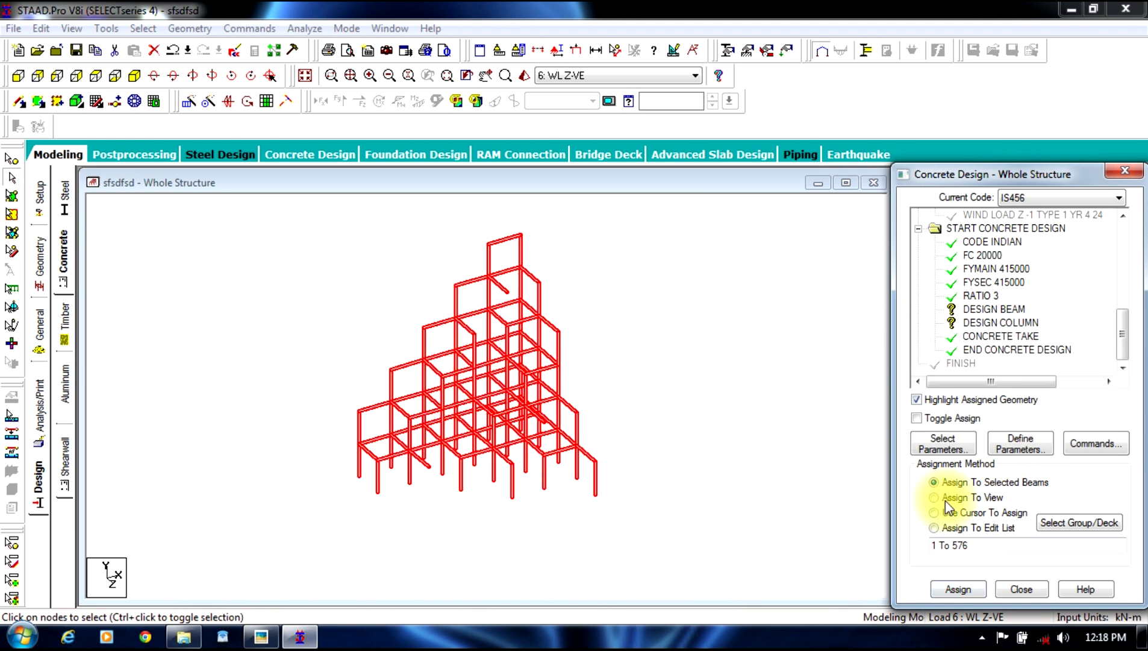
{"action": "left_click", "coordinate": [973, 309]}
- Assign DESIGN BEAM to all members parallel to X and Z
{"action": "left_click", "coordinate": [148, 29]}
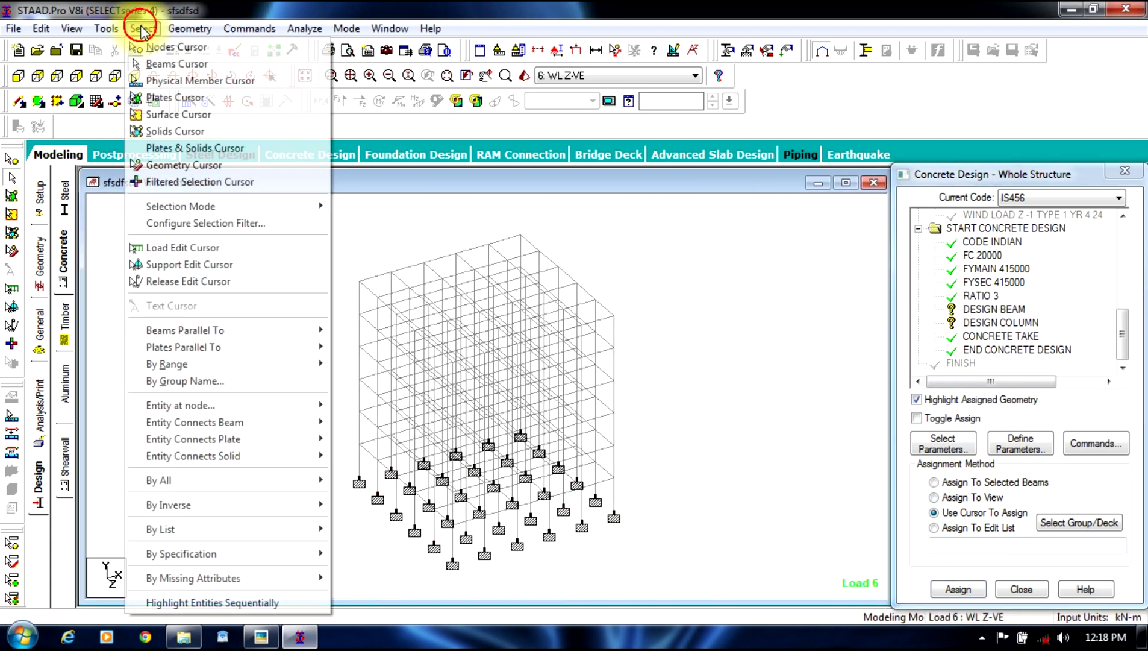
{"action": "mouse_move", "coordinate": [229, 330]}
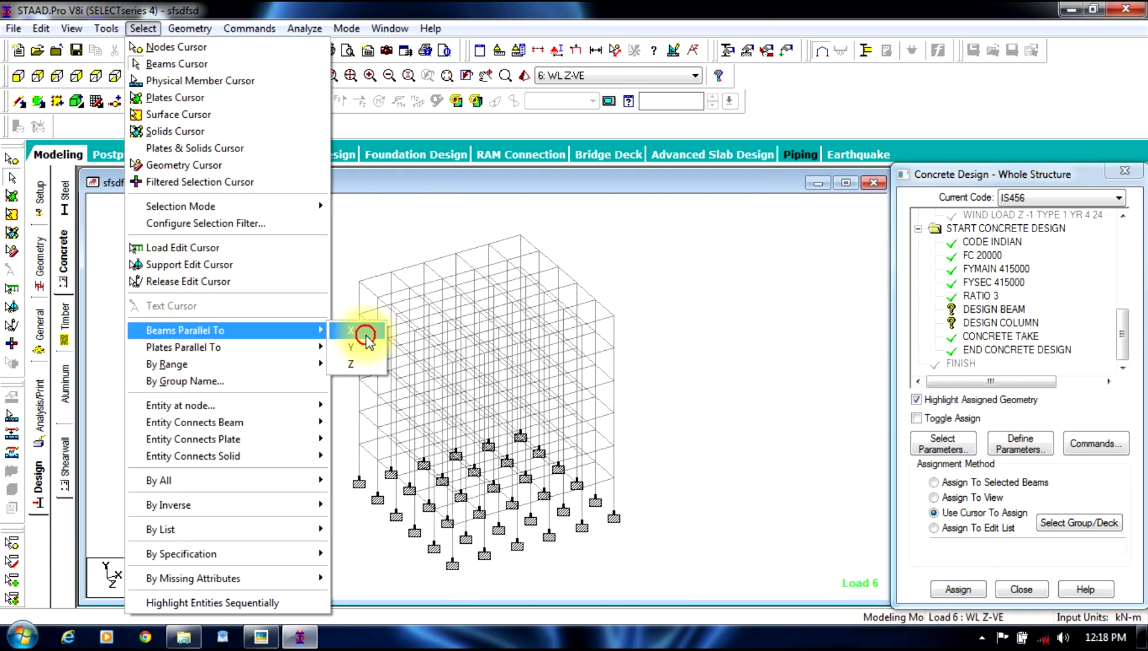
{"action": "left_click", "coordinate": [351, 330]}
{"action": "left_click", "coordinate": [142, 28]}
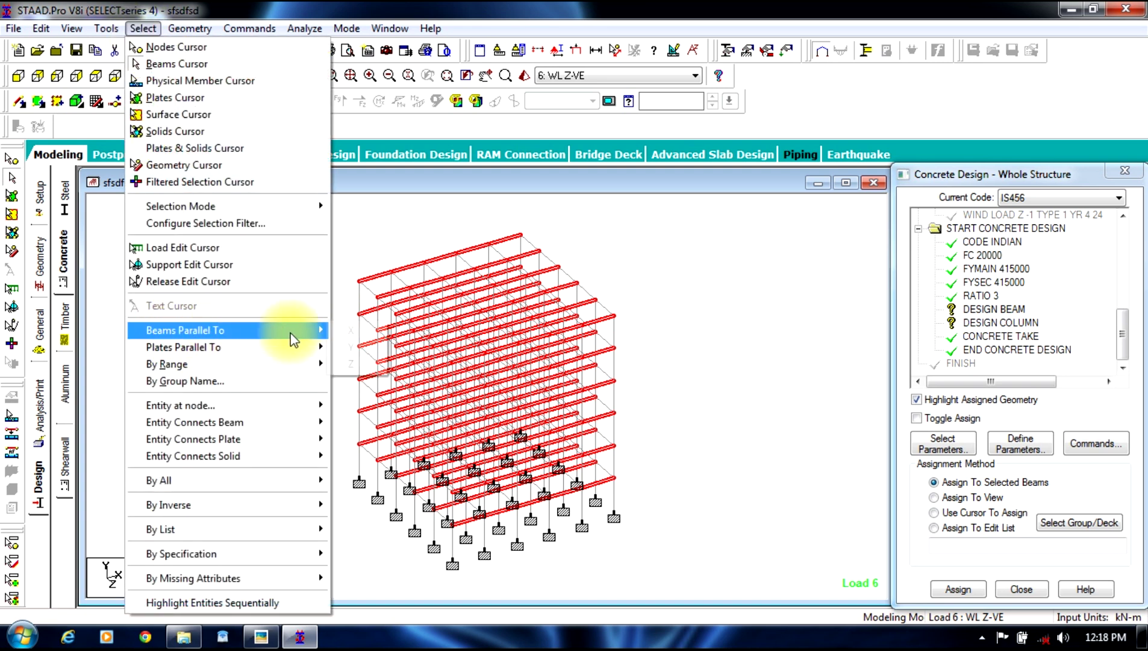
{"action": "mouse_move", "coordinate": [295, 332]}
{"action": "left_click", "coordinate": [354, 364]}
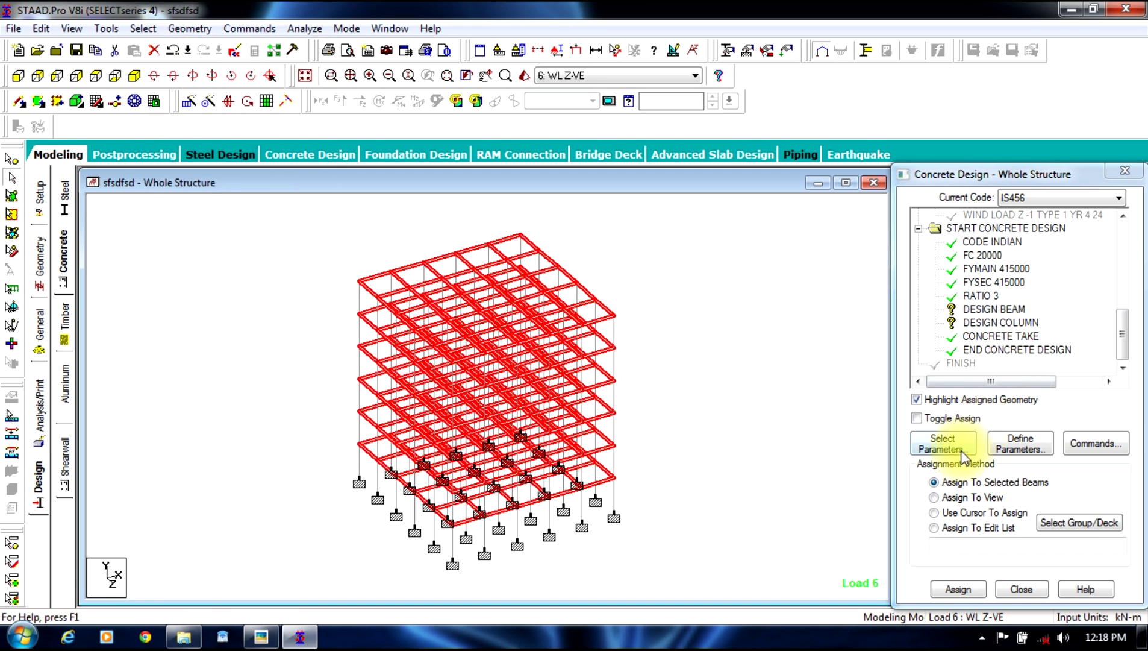
{"action": "left_click", "coordinate": [958, 588]}
{"action": "left_click", "coordinate": [991, 429]}
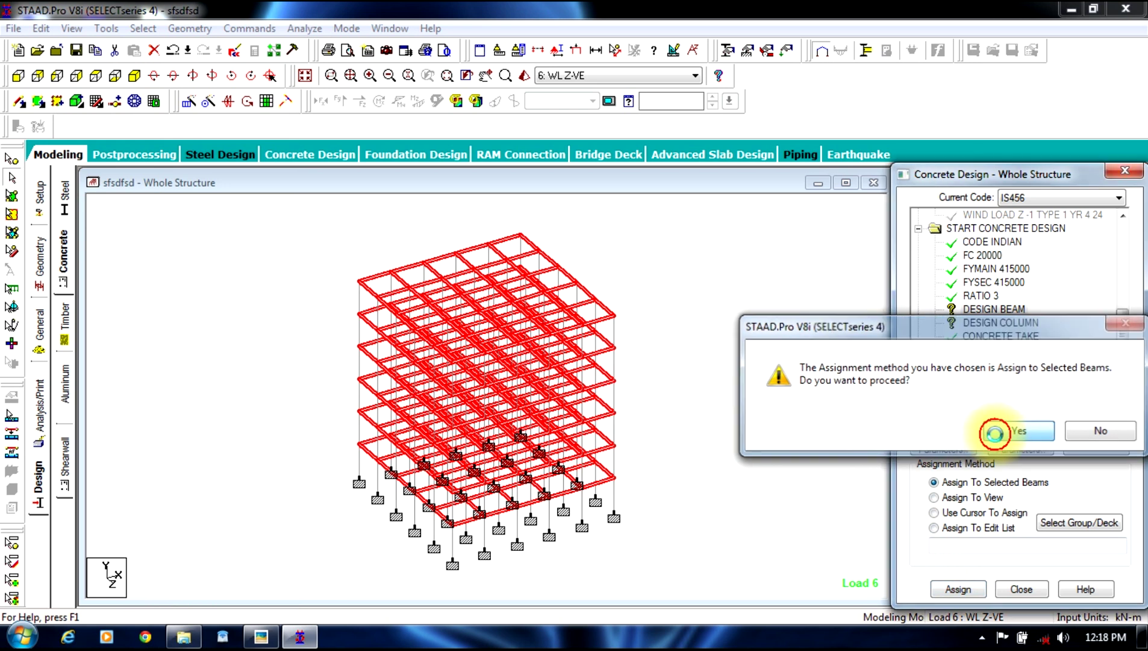
- Assign DESIGN COLUMN to all vertical members parallel to Y
{"action": "left_click", "coordinate": [985, 324]}
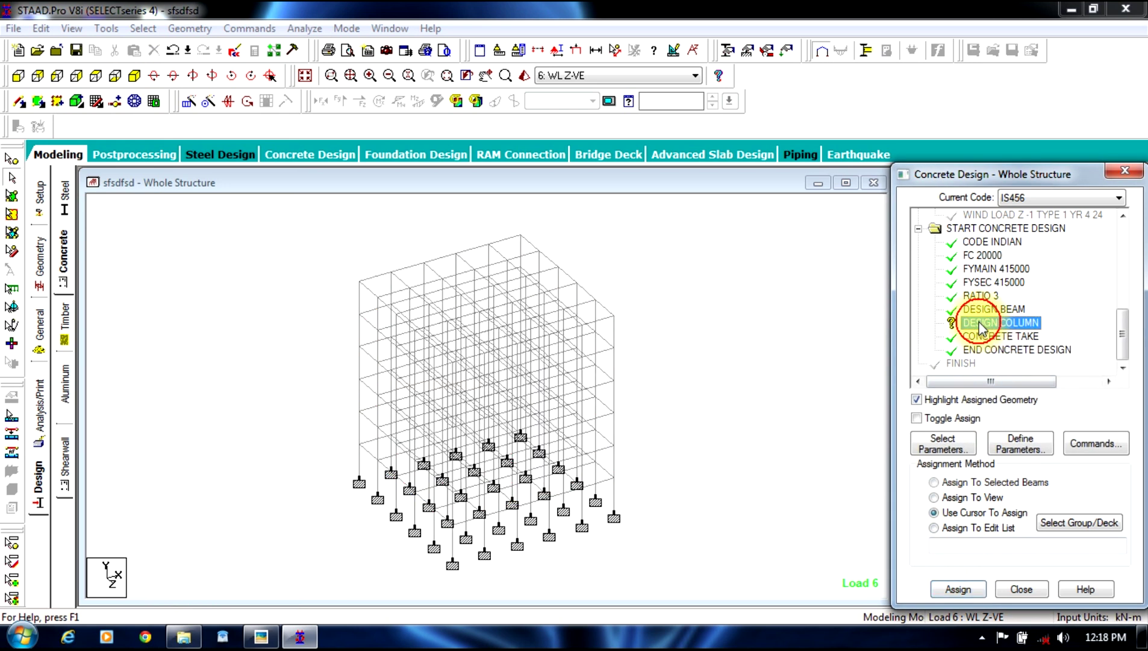
{"action": "left_click", "coordinate": [143, 28]}
{"action": "mouse_move", "coordinate": [295, 333]}
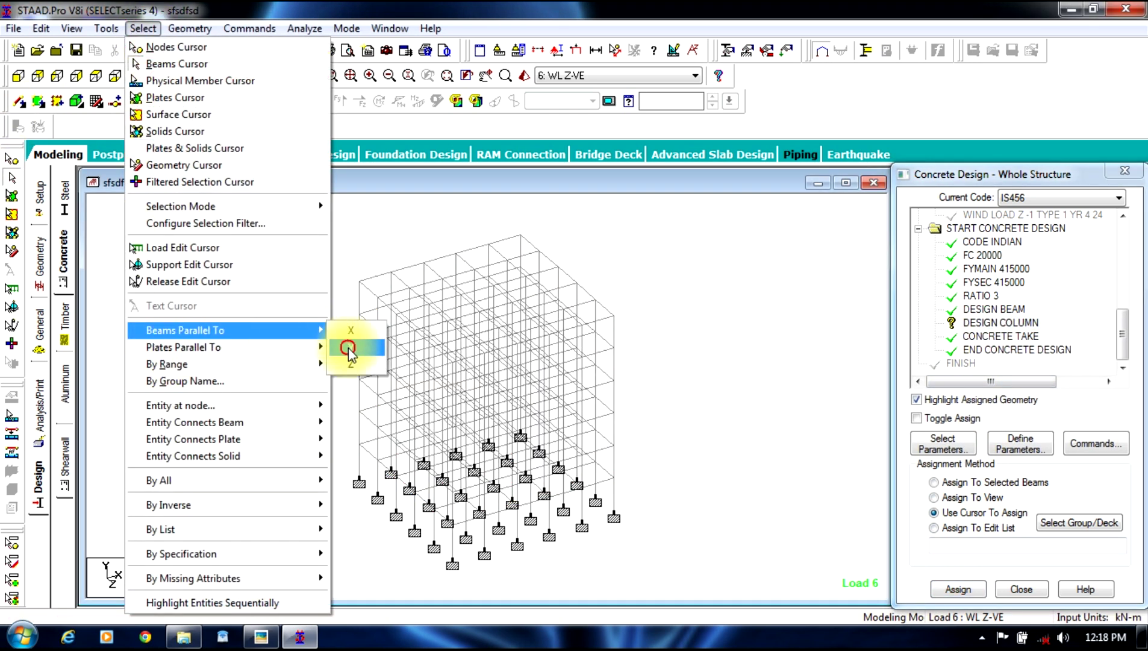
{"action": "left_click", "coordinate": [353, 348]}
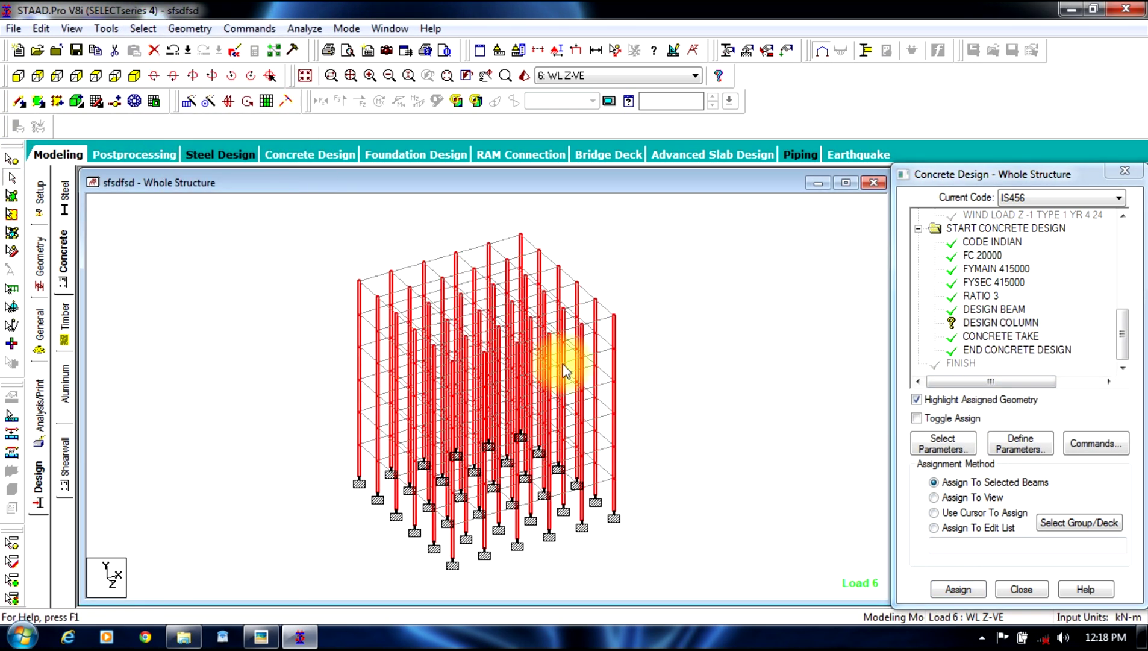
{"action": "left_click", "coordinate": [957, 588]}
{"action": "left_click", "coordinate": [1018, 425]}
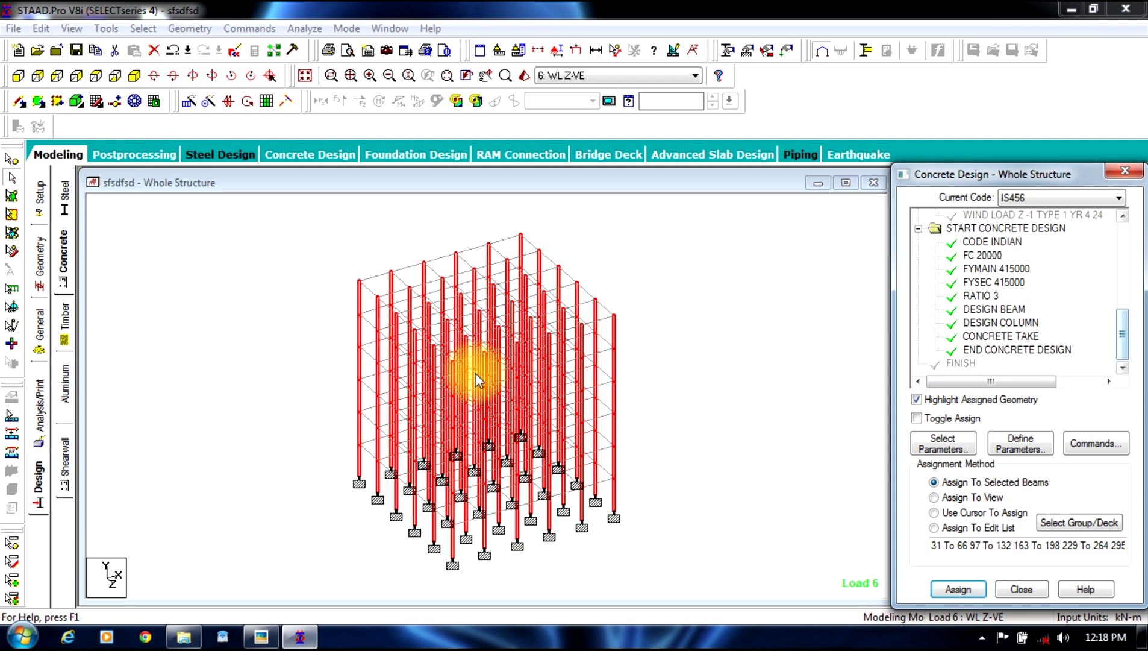
- Clear the selection and add a Perform Analysis command to the input
{"action": "left_click", "coordinate": [130, 364]}
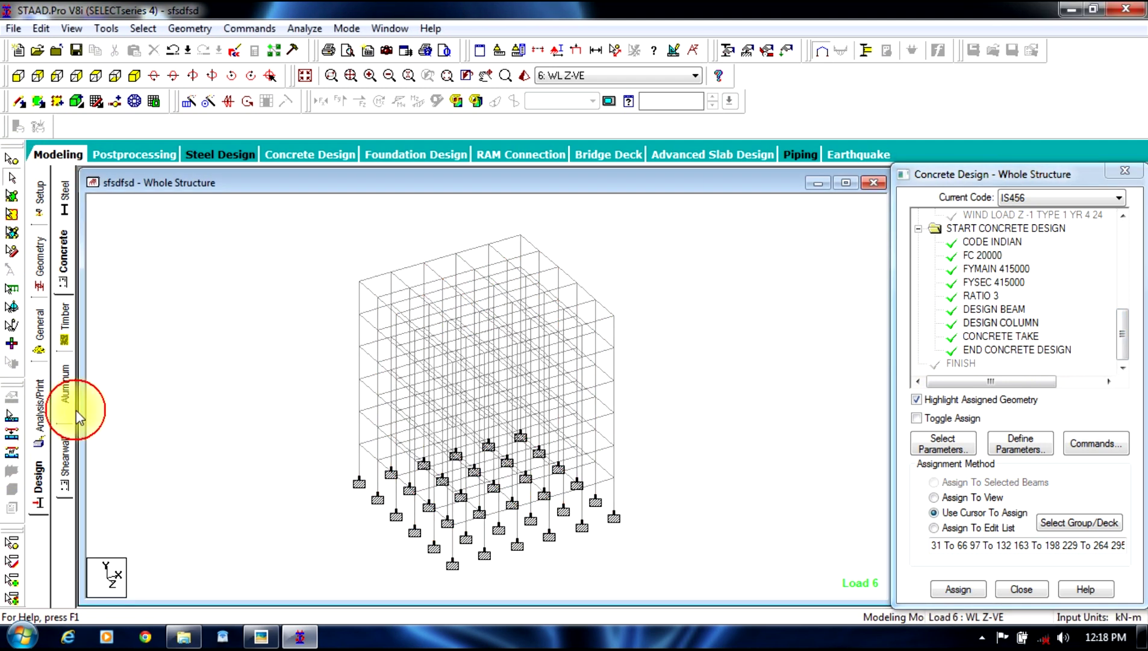
{"action": "left_click", "coordinate": [38, 409]}
{"action": "left_click", "coordinate": [503, 505]}
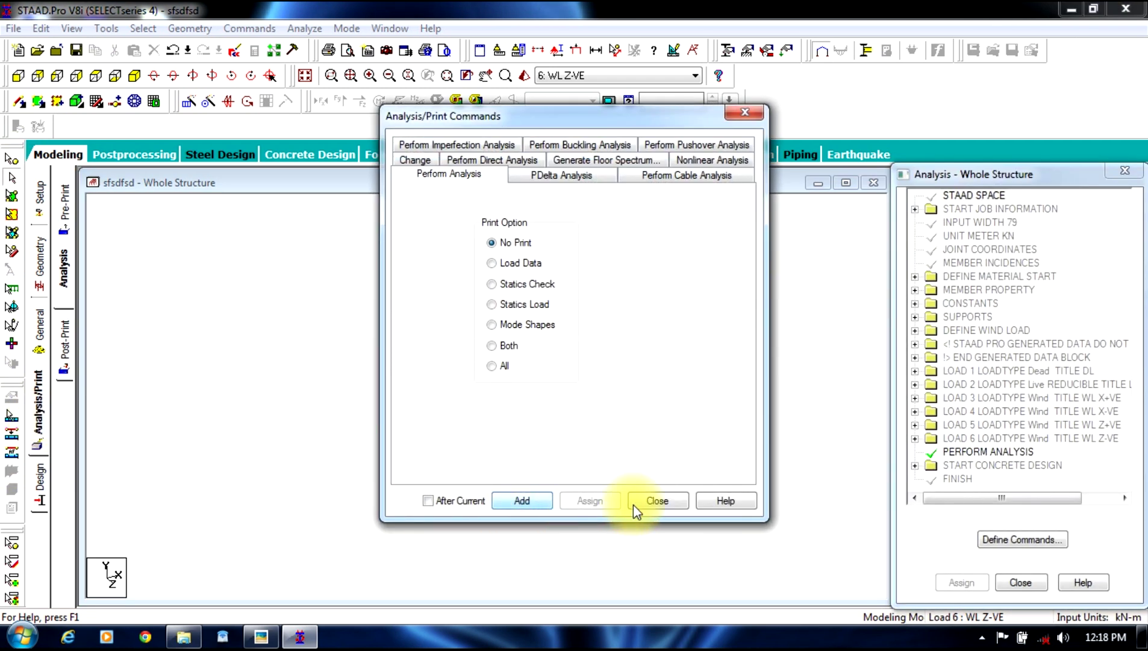
{"action": "left_click", "coordinate": [673, 508]}
- Save the model and run the analysis with concrete design
{"action": "left_click", "coordinate": [305, 29]}
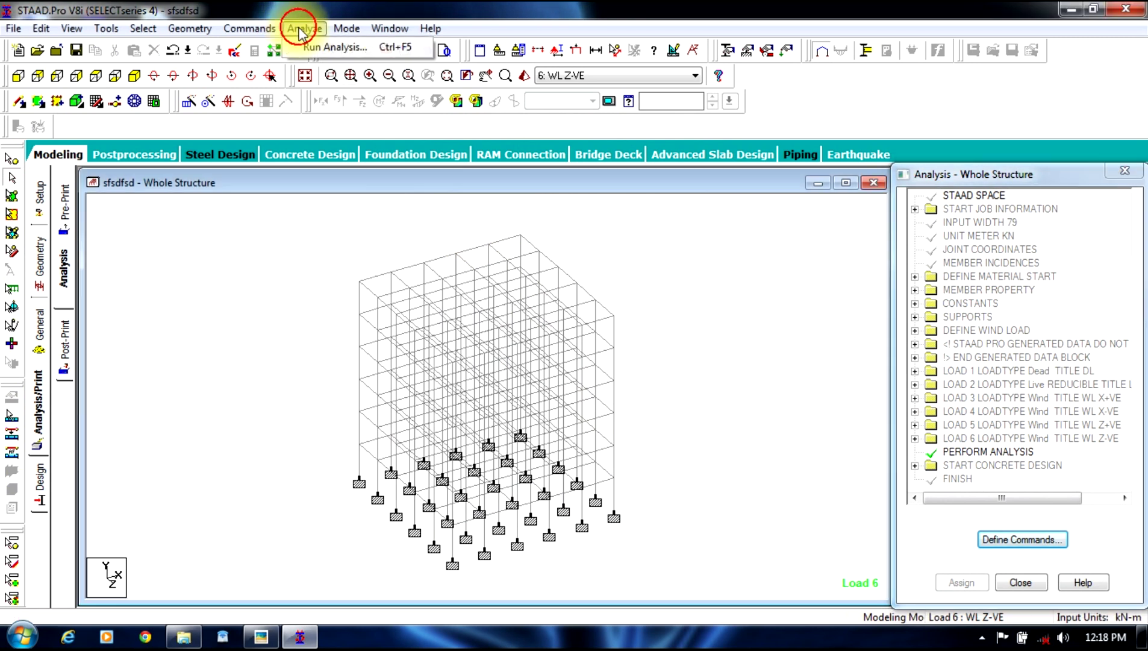
{"action": "left_click", "coordinate": [311, 48]}
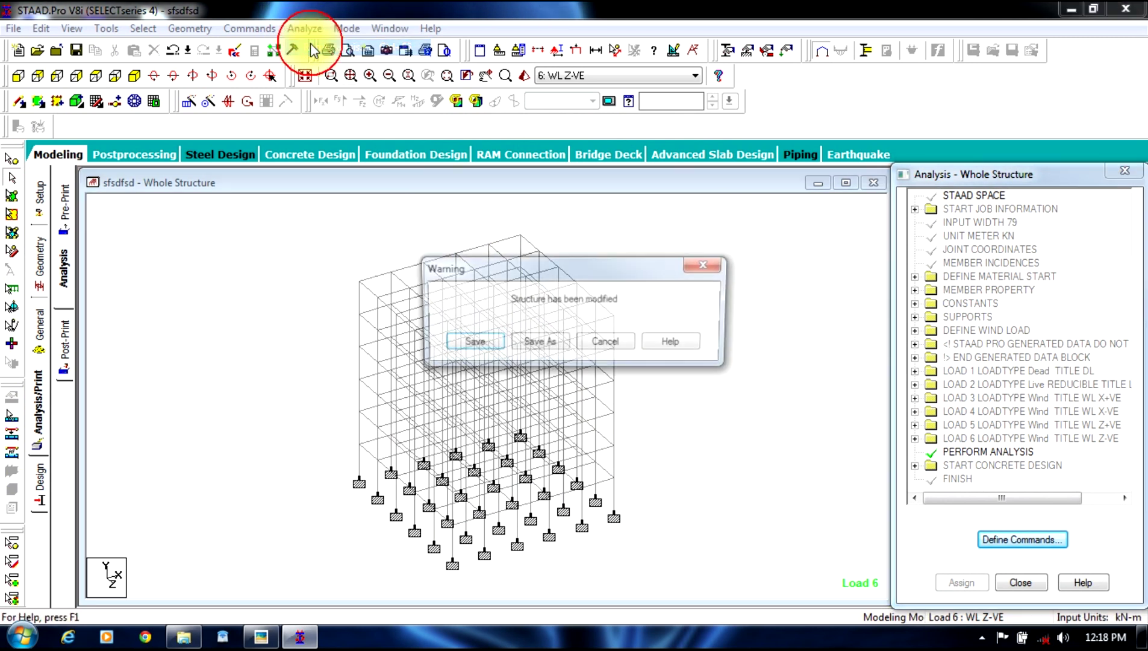
{"action": "left_click", "coordinate": [473, 341]}
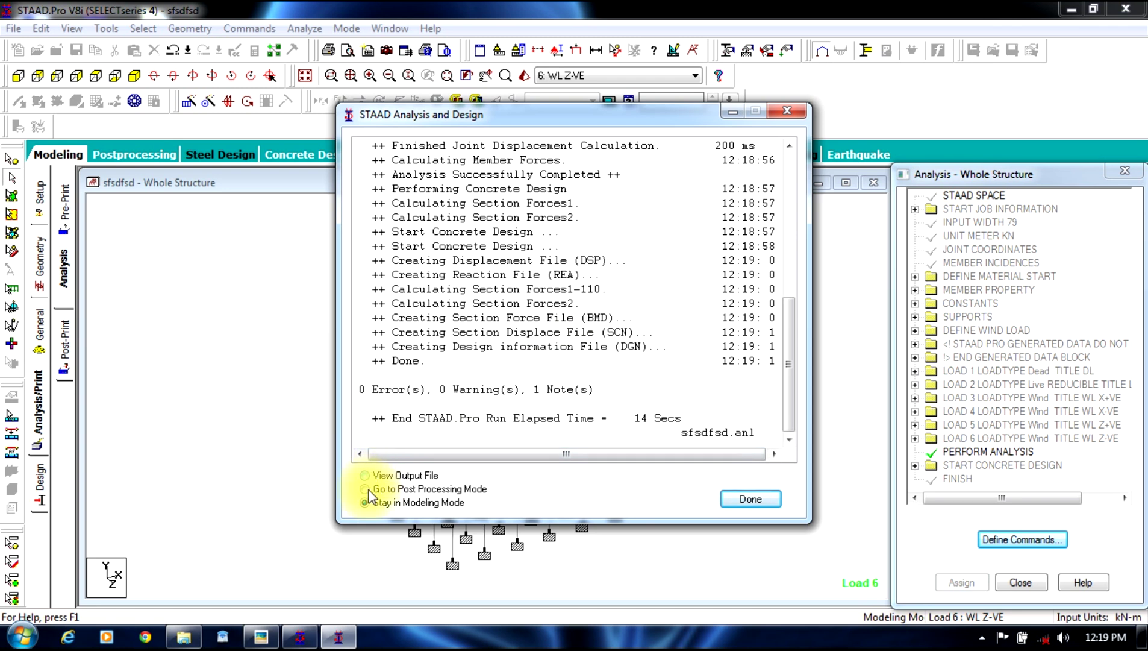
- Enter post-processing for all load cases and show the deflected shape in an enlarged view
{"action": "left_click", "coordinate": [727, 502]}
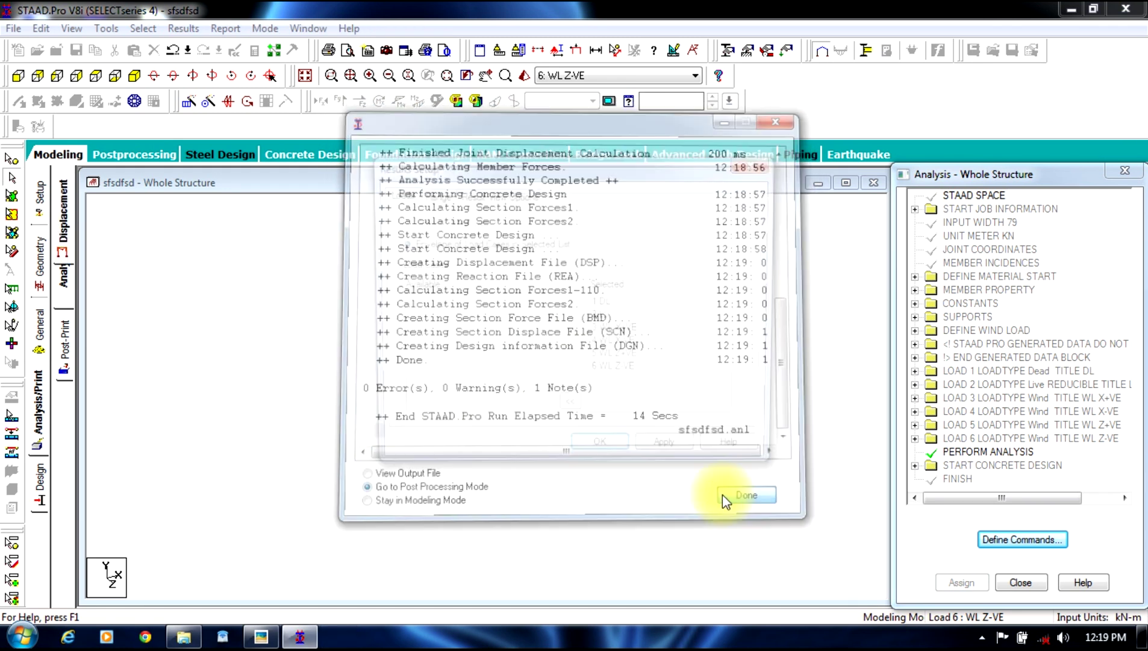
{"action": "left_click", "coordinate": [599, 450]}
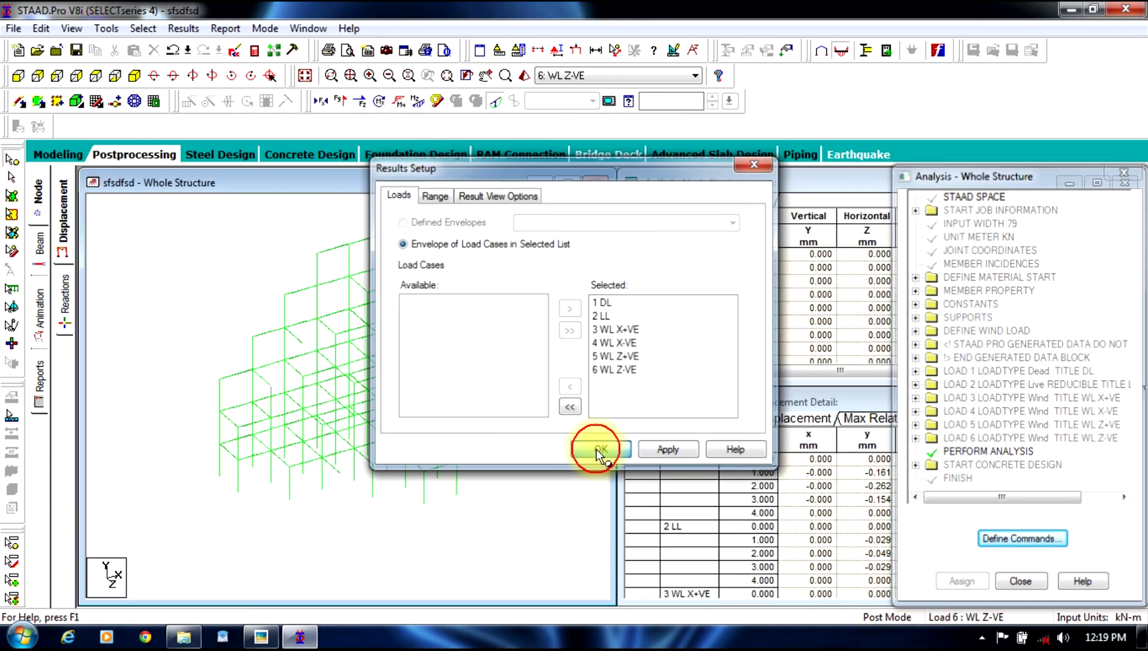
{"action": "left_click", "coordinate": [567, 183]}
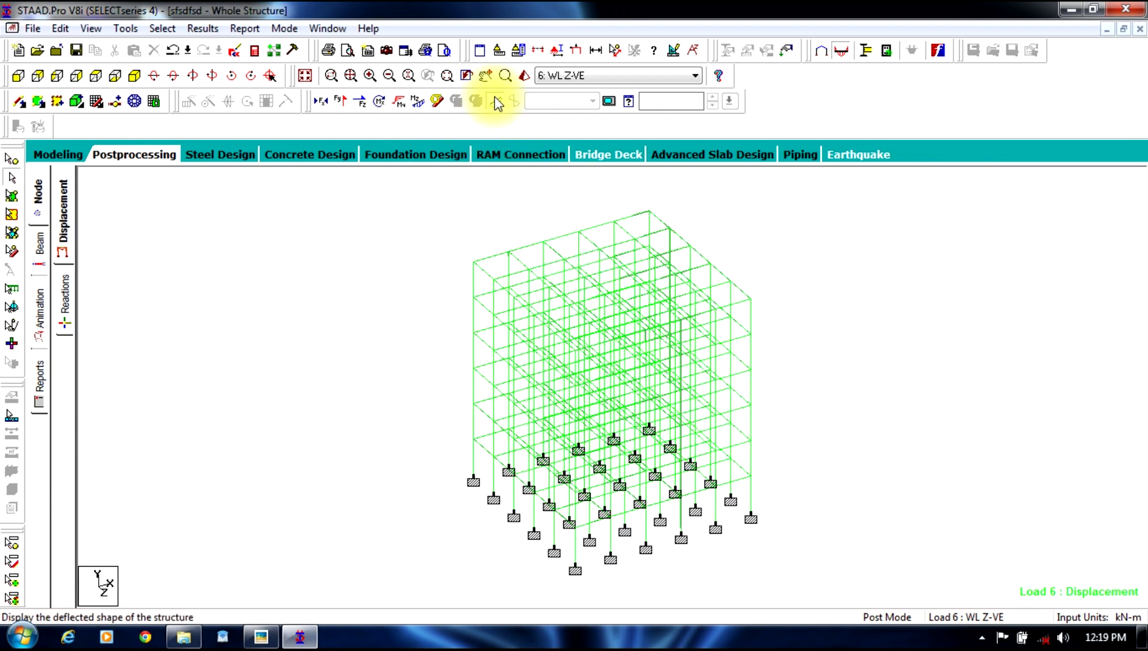
{"action": "left_click", "coordinate": [495, 99]}
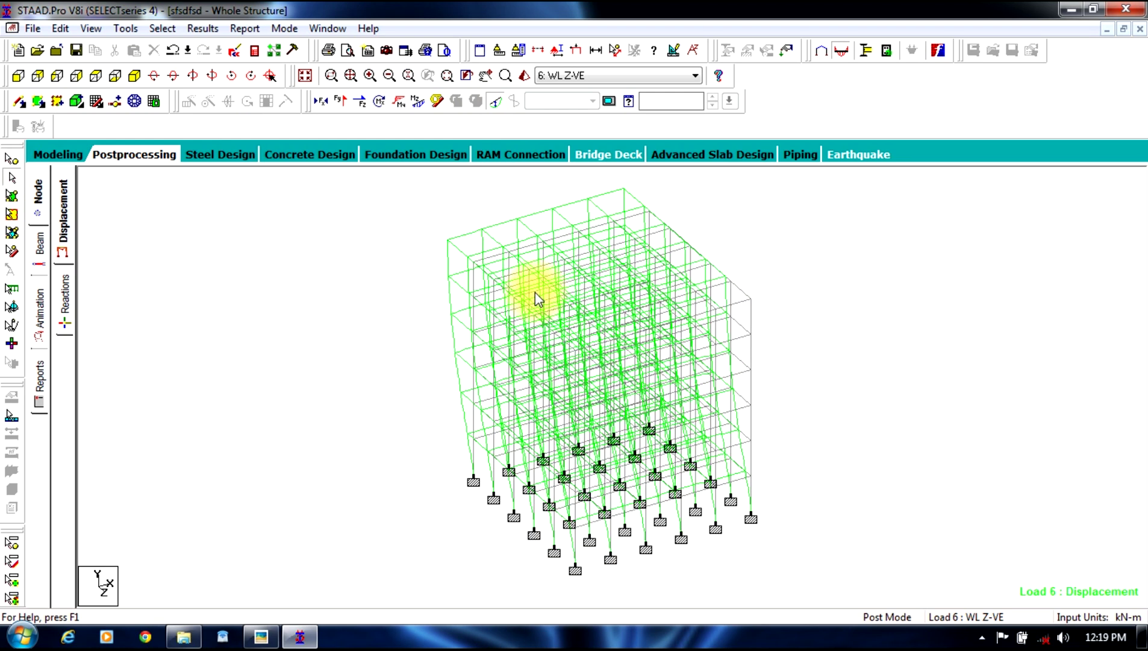
- Step through deflections for loads 5, 4, 3 and 2, finishing on 1: DL
{"action": "left_click", "coordinate": [582, 75]}
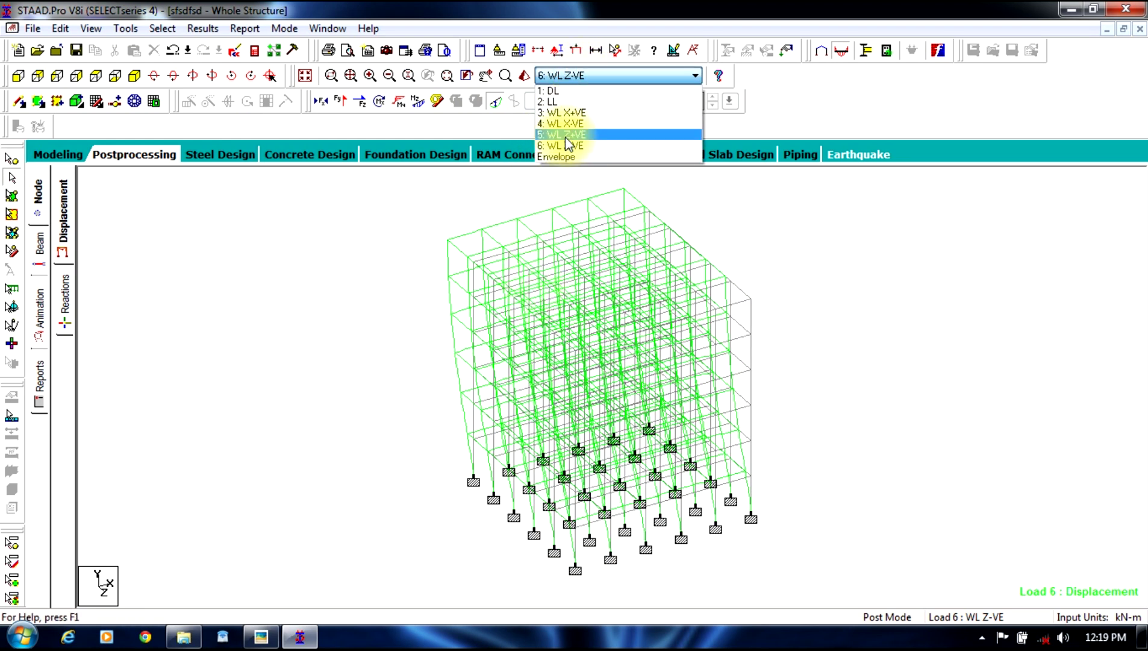
{"action": "left_click", "coordinate": [565, 134]}
{"action": "left_click", "coordinate": [581, 75]}
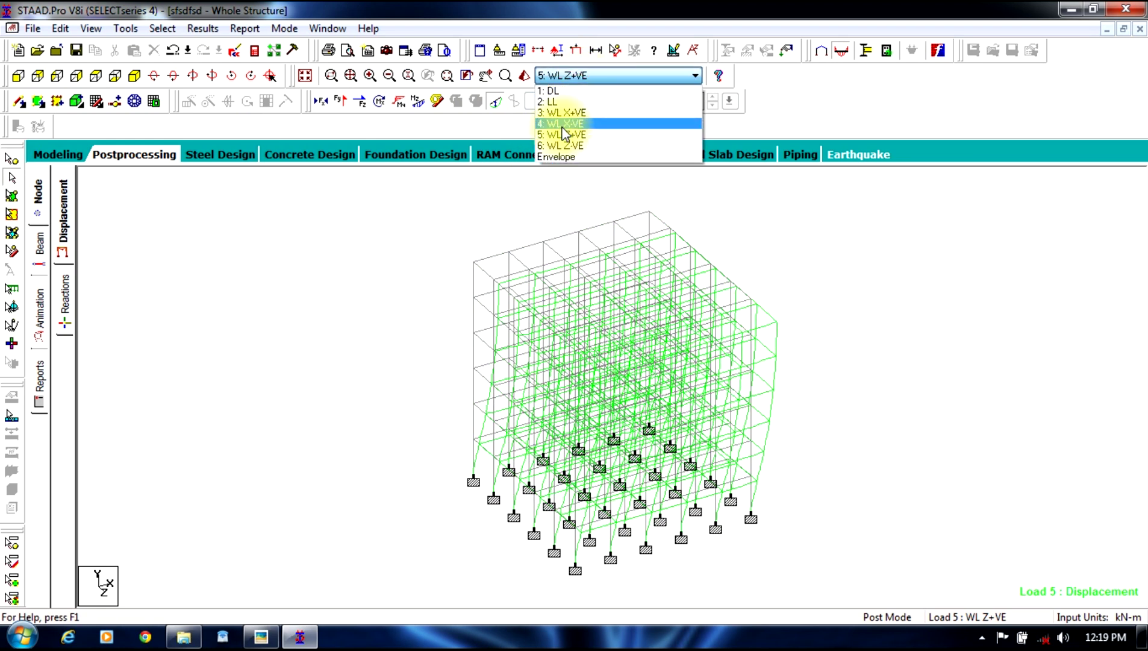
{"action": "left_click", "coordinate": [566, 123]}
{"action": "left_click", "coordinate": [561, 76]}
{"action": "left_click", "coordinate": [566, 112]}
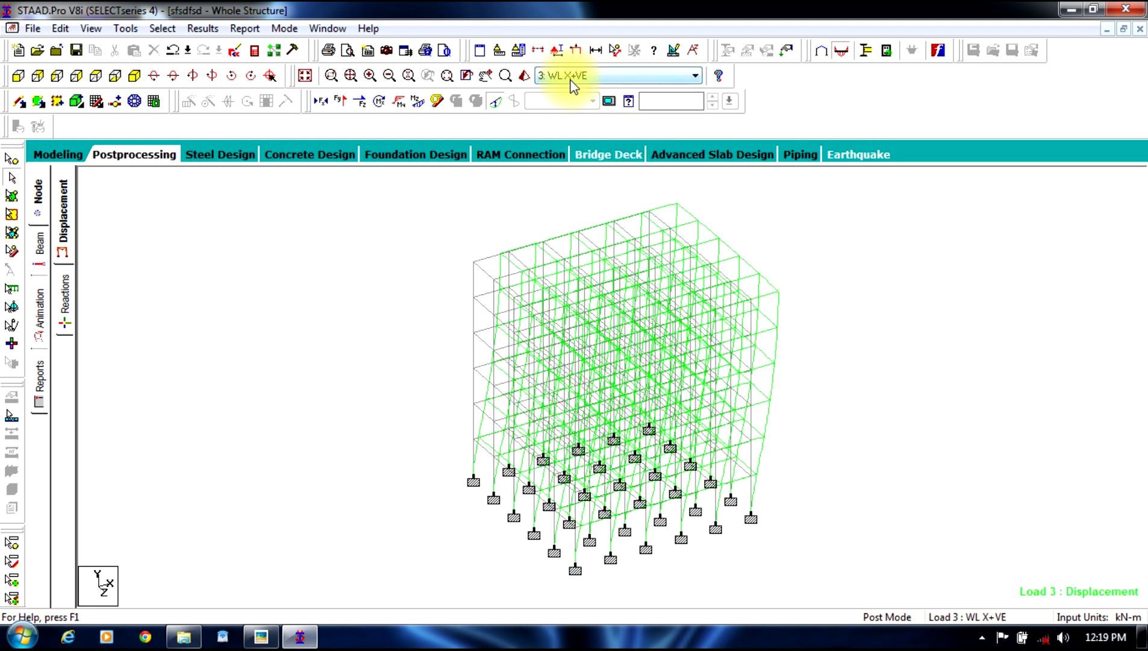
{"action": "left_click", "coordinate": [568, 77]}
{"action": "left_click", "coordinate": [566, 102]}
{"action": "left_click", "coordinate": [565, 77]}
{"action": "left_click", "coordinate": [563, 90]}
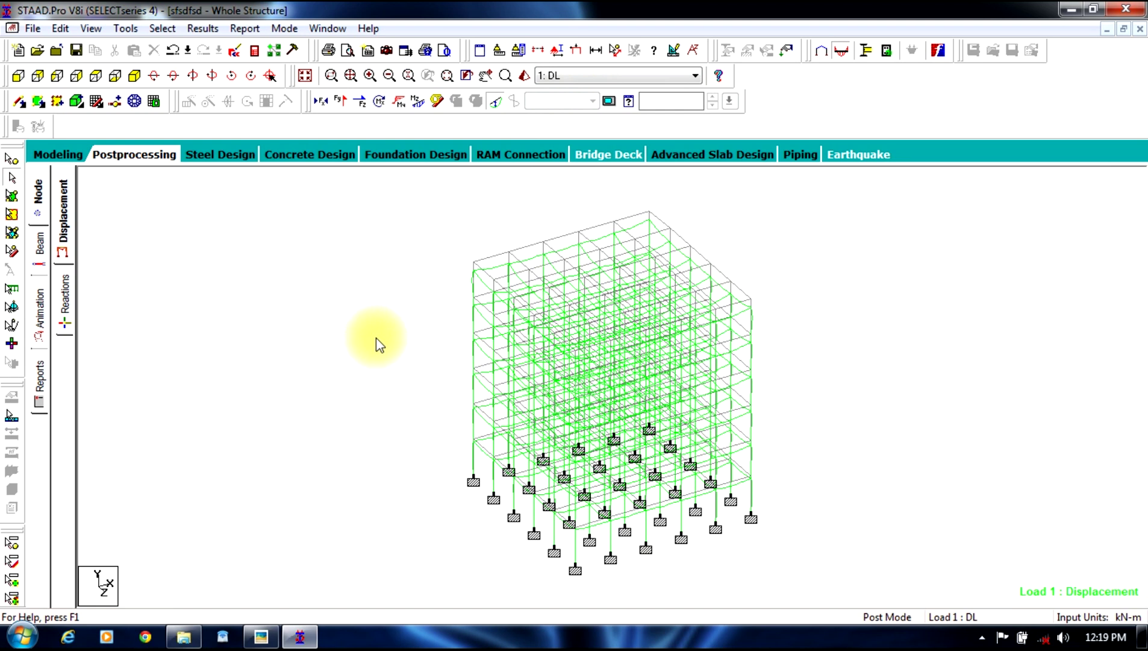
- Replace the deflected shape with the bending Mz diagram for load 4: WL X-VE
{"action": "left_click", "coordinate": [495, 103]}
{"action": "left_click", "coordinate": [417, 101]}
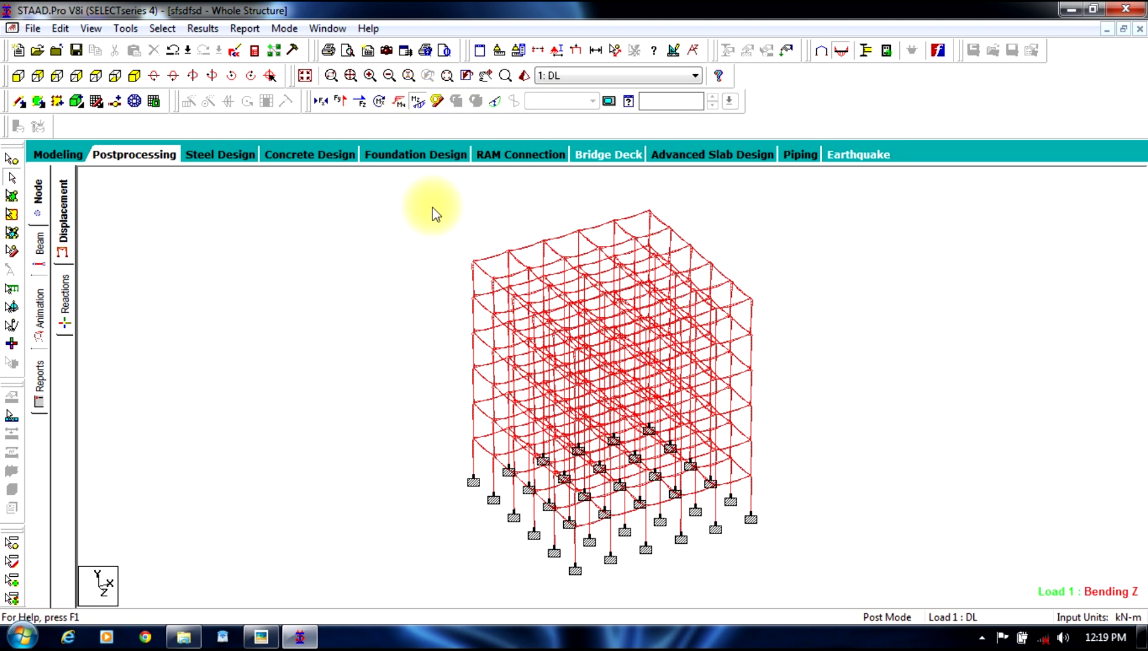
{"action": "left_click", "coordinate": [572, 78]}
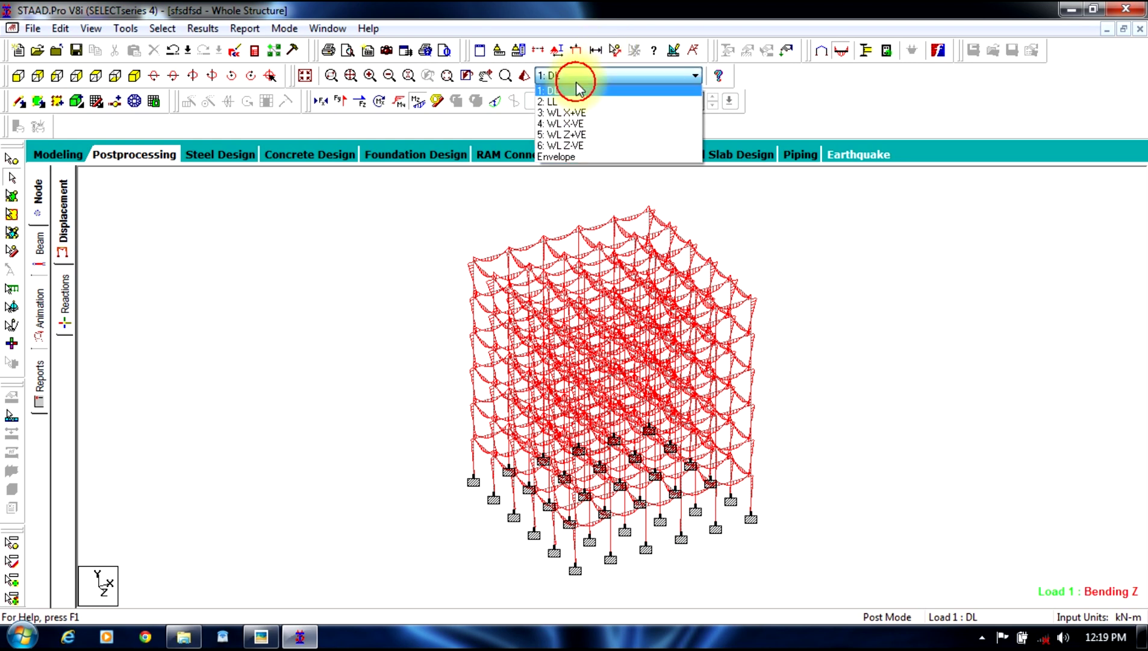
{"action": "left_click", "coordinate": [570, 129]}
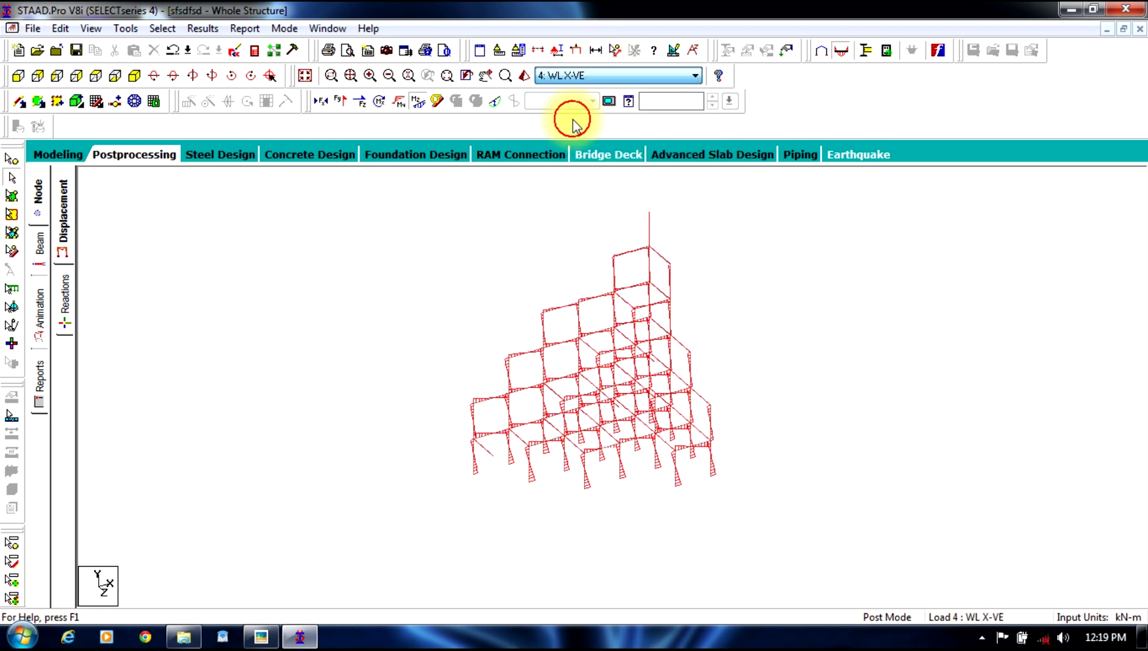
- Overlay torsion, shear Y/Z, axial, bending and displacement diagrams together
{"action": "left_click", "coordinate": [399, 102]}
{"action": "left_click", "coordinate": [396, 103]}
{"action": "left_click", "coordinate": [380, 103]}
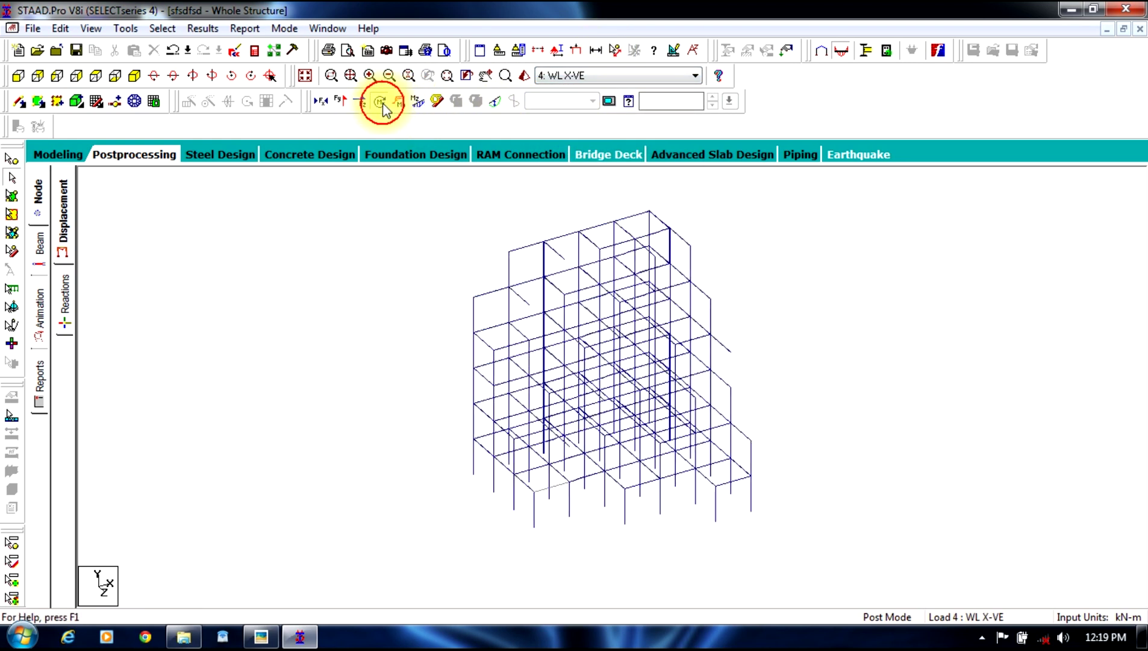
{"action": "left_click", "coordinate": [360, 102]}
{"action": "left_click", "coordinate": [340, 101]}
{"action": "left_click", "coordinate": [319, 104]}
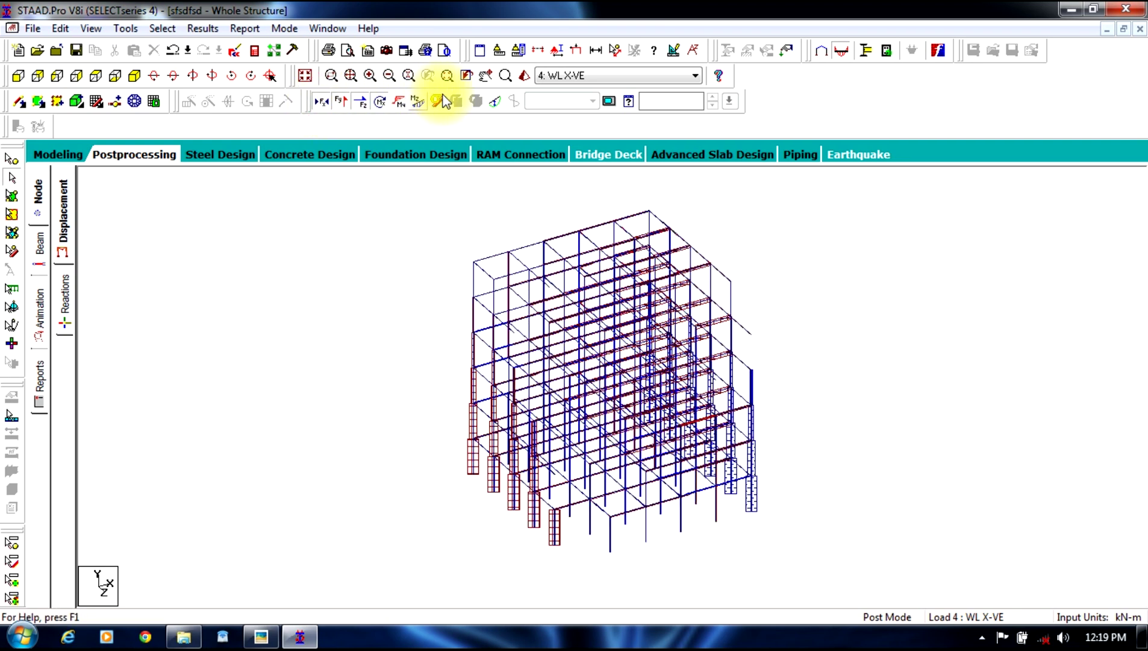
{"action": "left_click", "coordinate": [418, 103]}
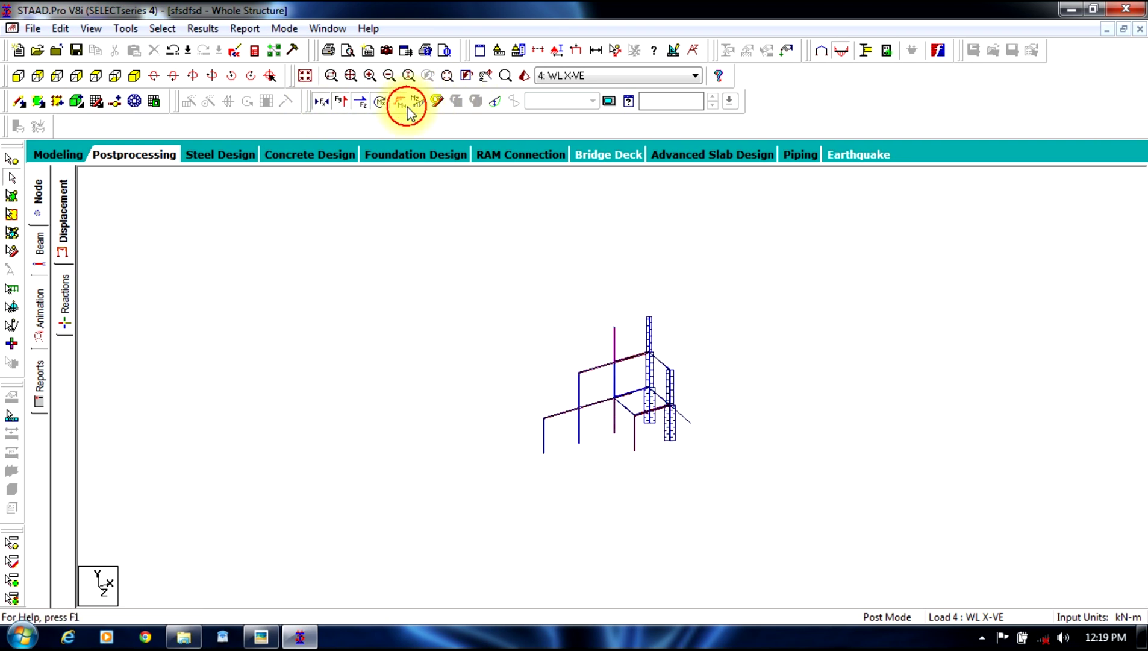
{"action": "left_click", "coordinate": [495, 103]}
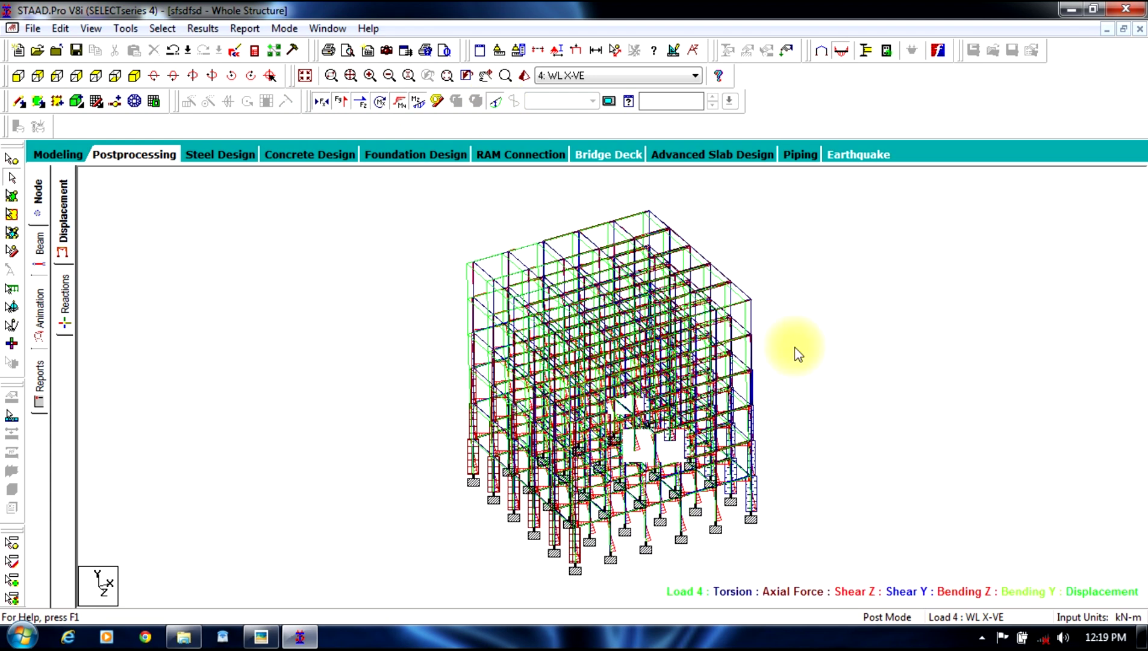
- Return to the Modeling workspace and look through the Geometry, Commands and Window menus
{"action": "left_click", "coordinate": [71, 158]}
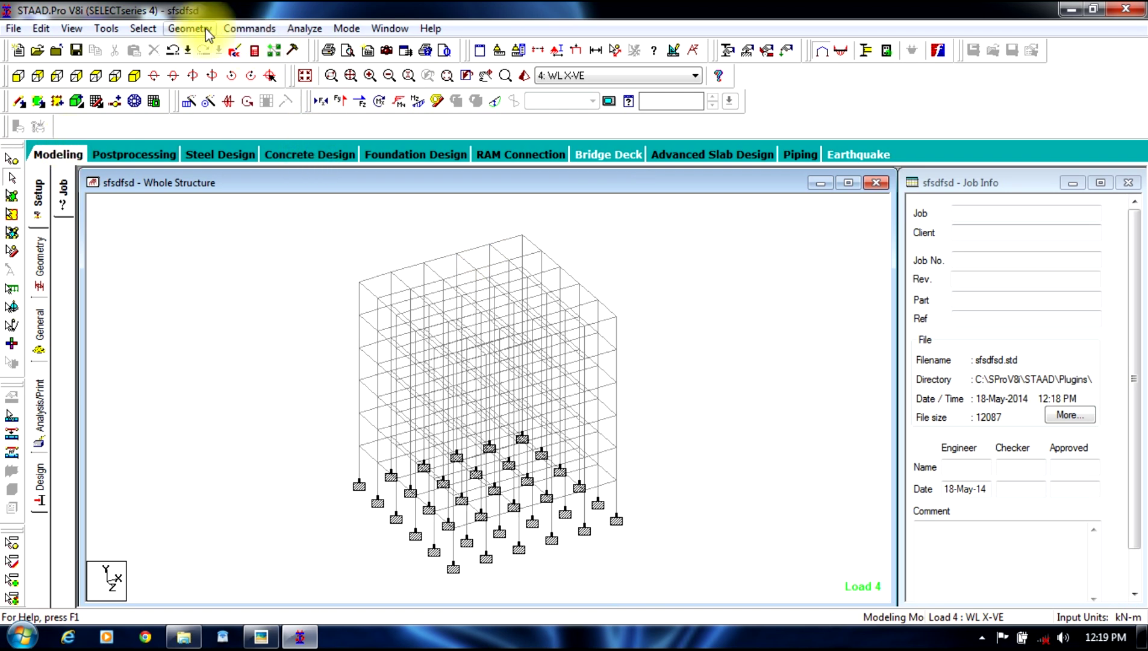
{"action": "left_click", "coordinate": [189, 28]}
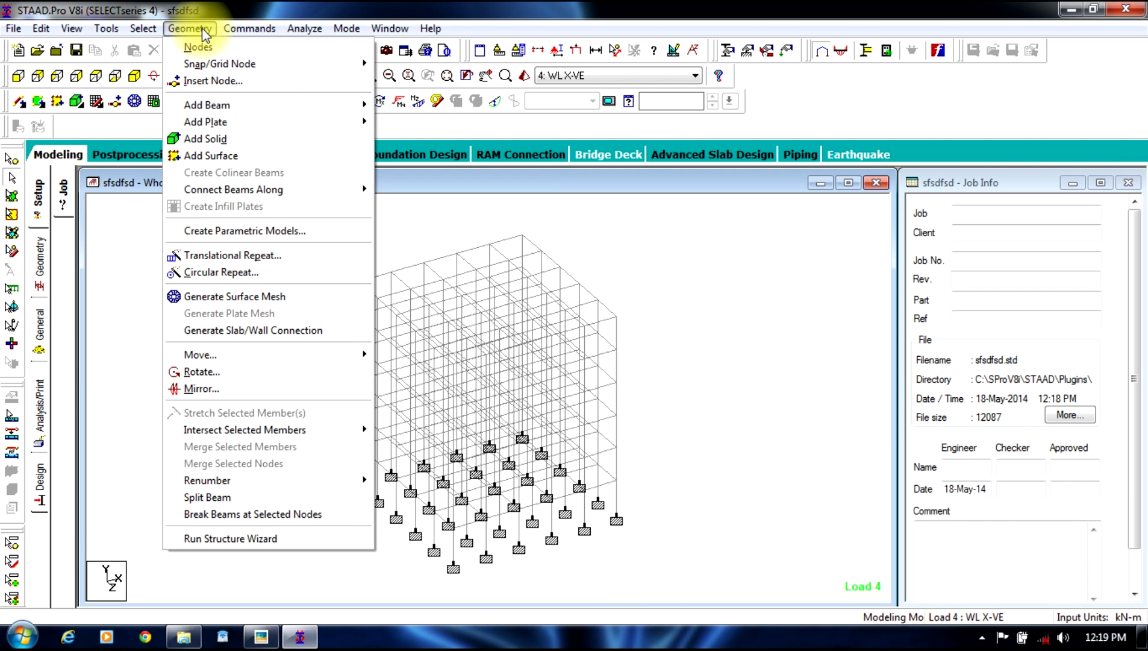
{"action": "left_click", "coordinate": [245, 30]}
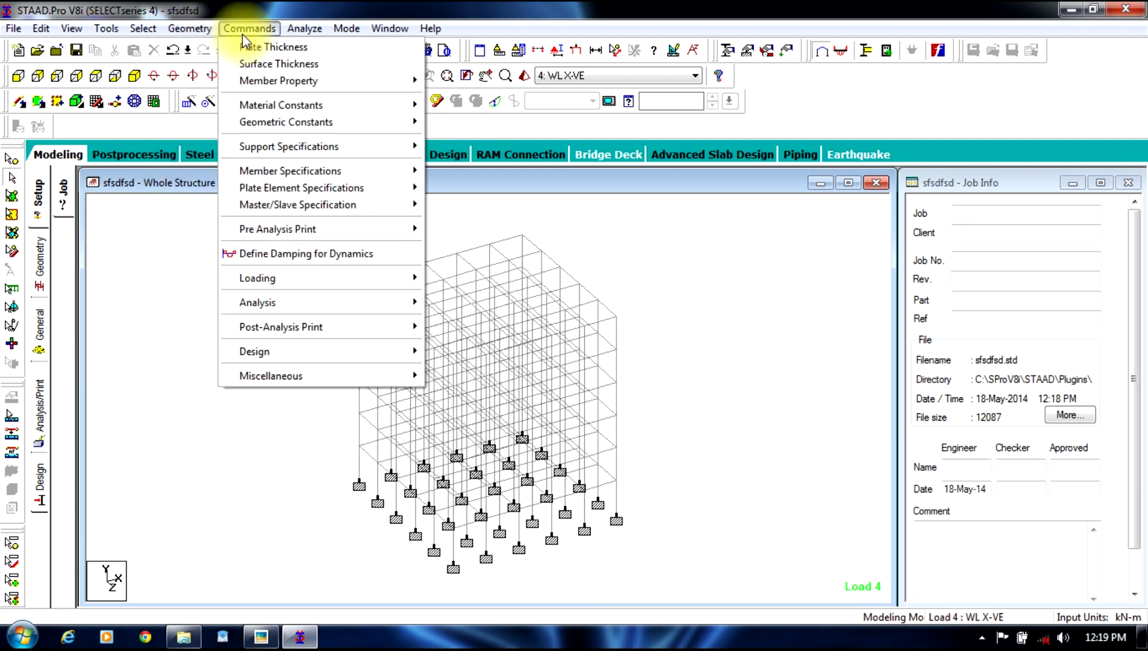
{"action": "left_click", "coordinate": [108, 28]}
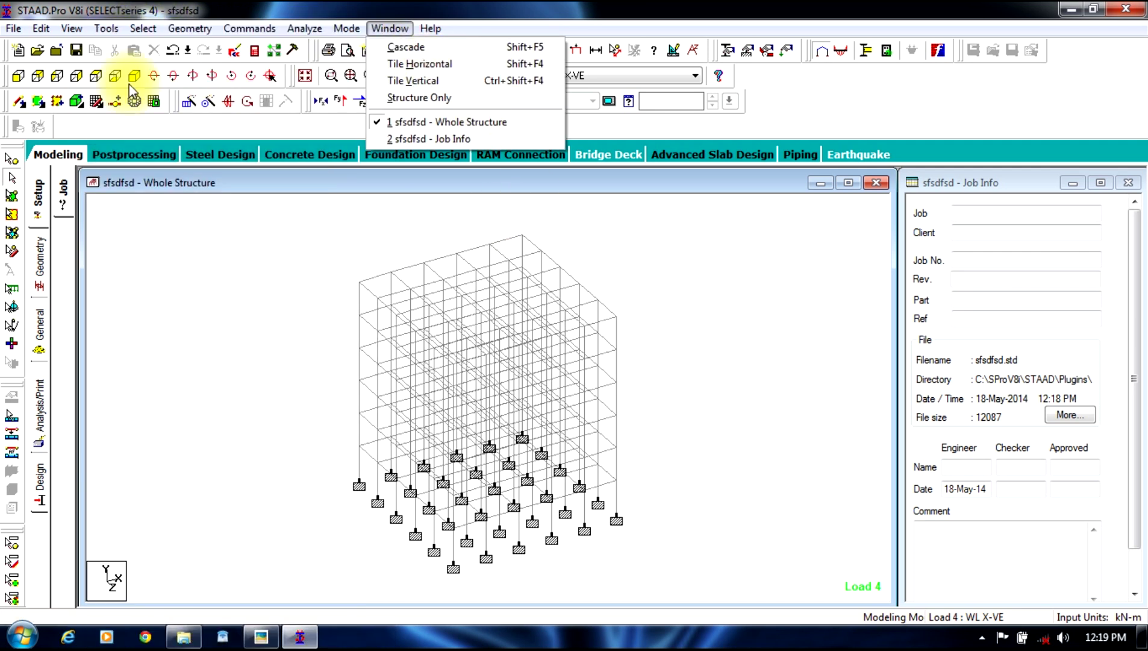
{"action": "left_click", "coordinate": [421, 219]}
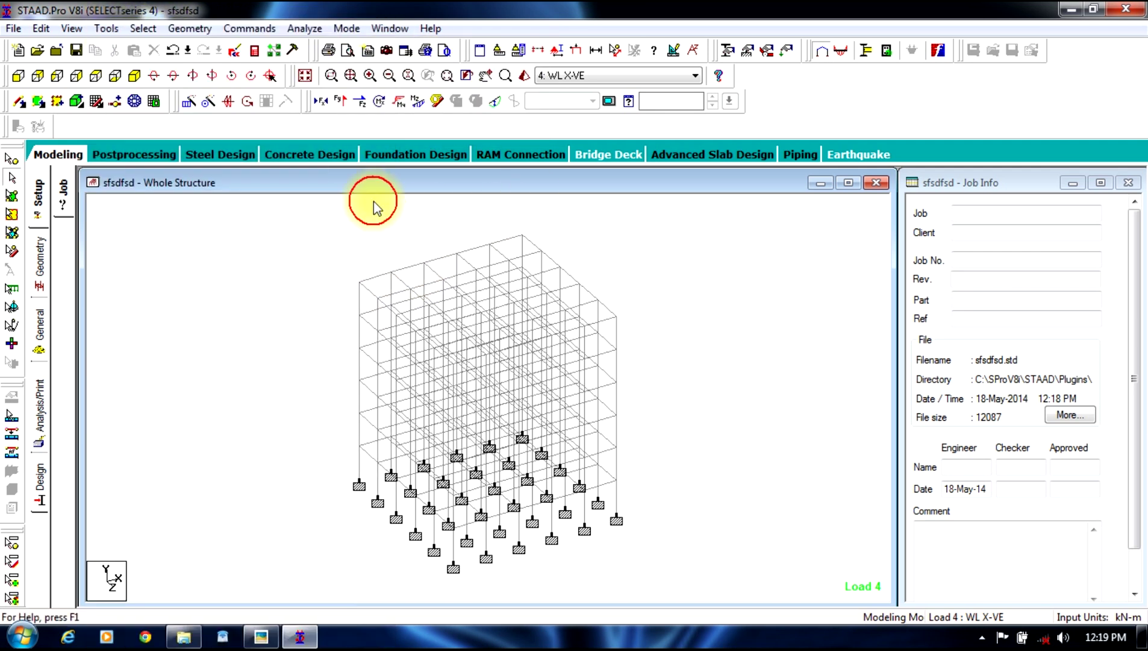
- Select All Failed Beams by specification and acknowledge that no beams failed design
{"action": "left_click", "coordinate": [143, 31]}
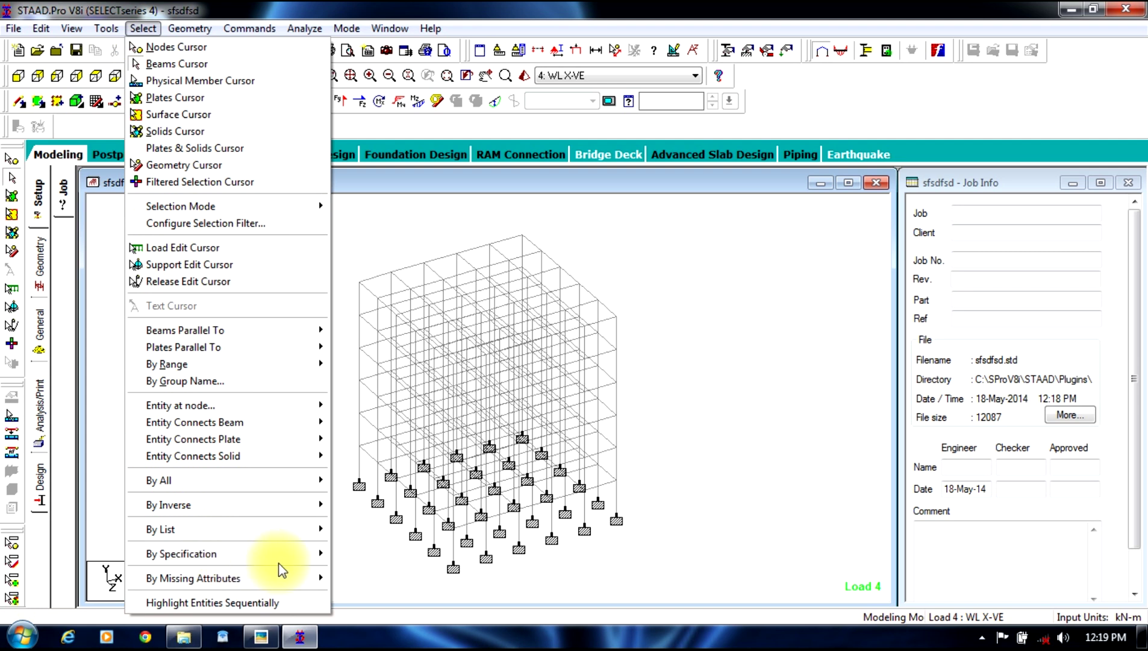
{"action": "mouse_move", "coordinate": [325, 553]}
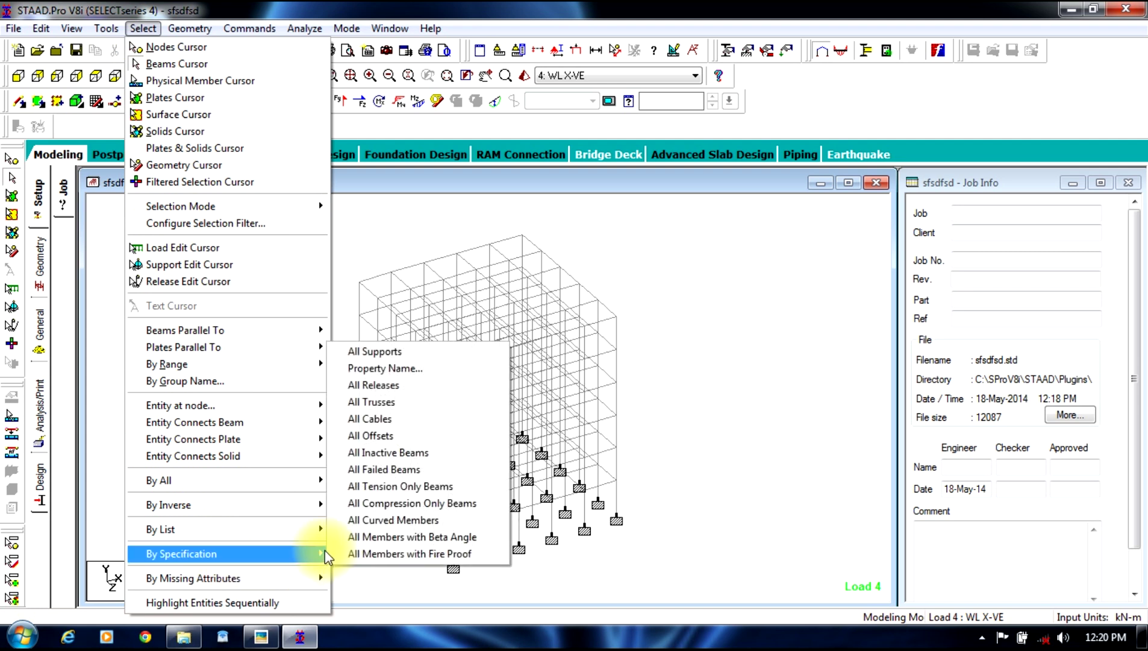
{"action": "left_click", "coordinate": [379, 473]}
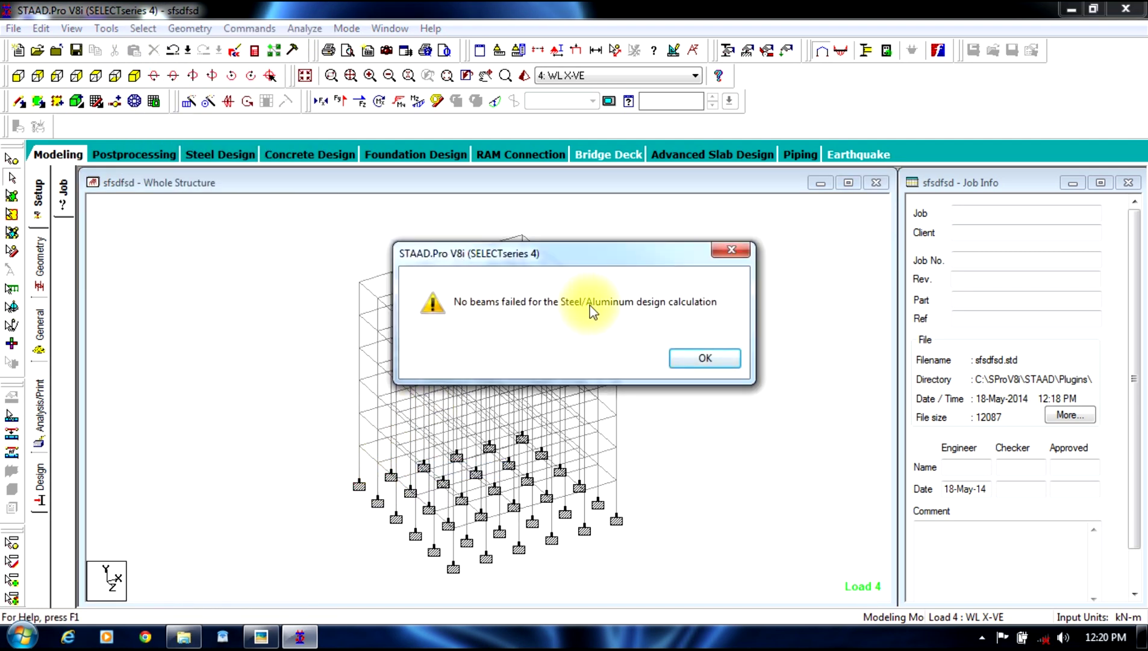
{"action": "left_click", "coordinate": [706, 358]}
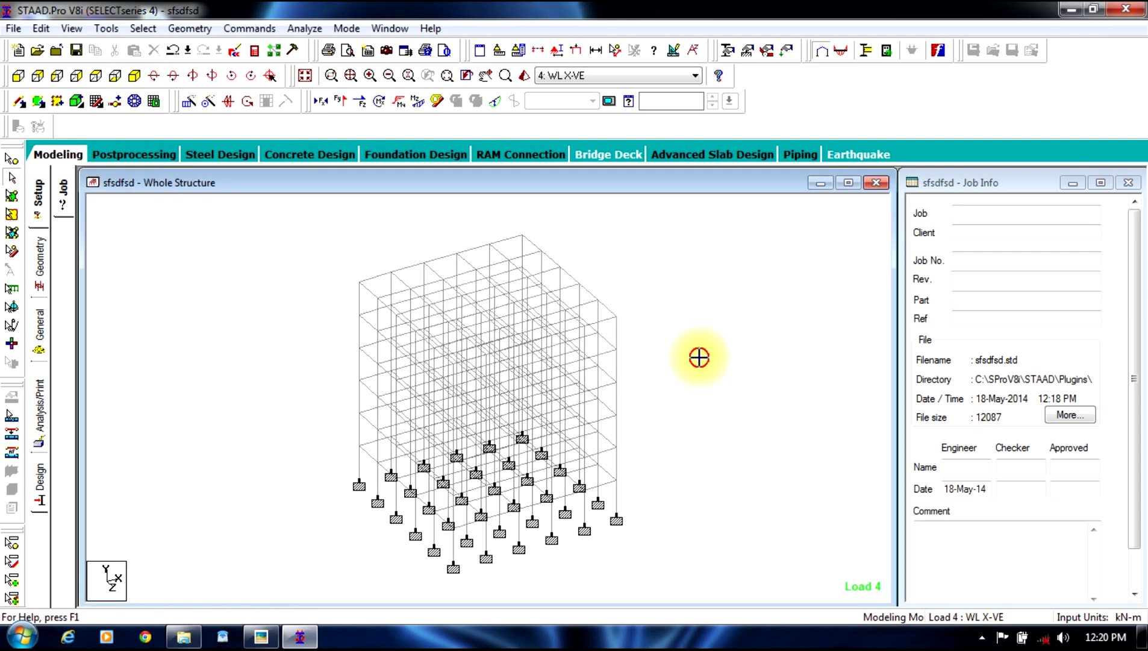